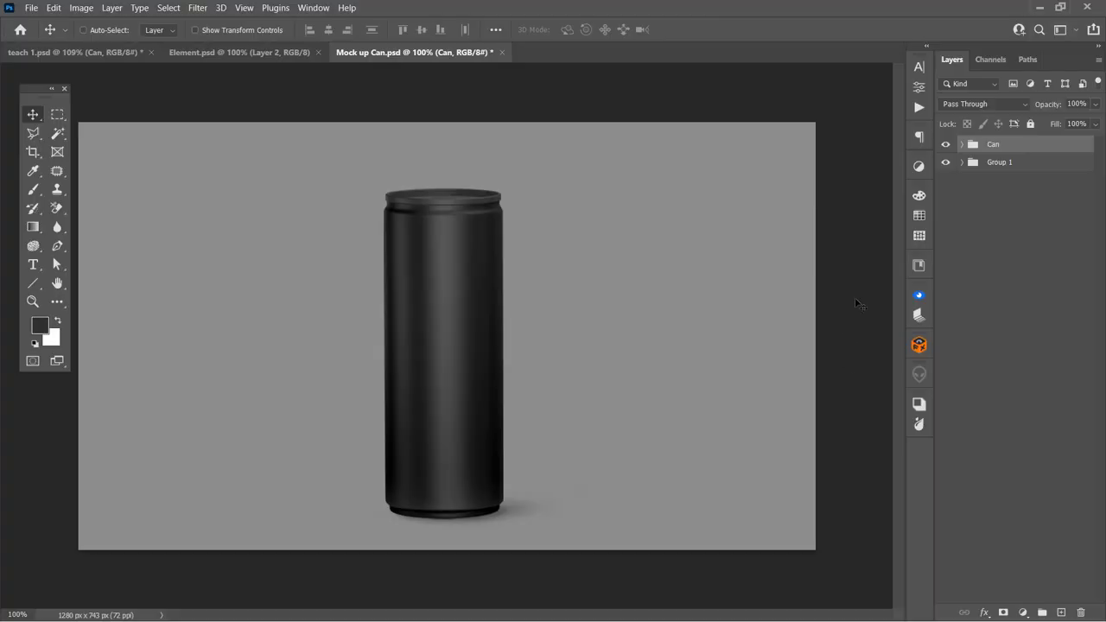
Step: Expand the Can group and open the Place Your Design Here smart object as Mockup 222.psb
{"action": "left_click", "coordinate": [945, 145]}
{"action": "left_click", "coordinate": [962, 145]}
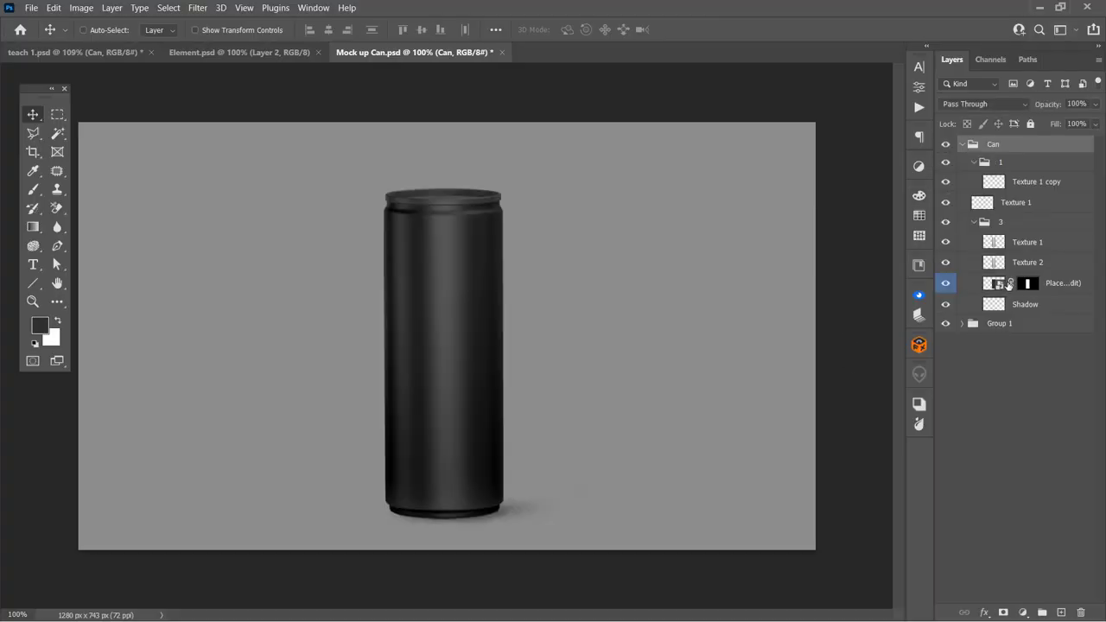
{"action": "left_click", "coordinate": [995, 283]}
{"action": "left_click", "coordinate": [945, 285]}
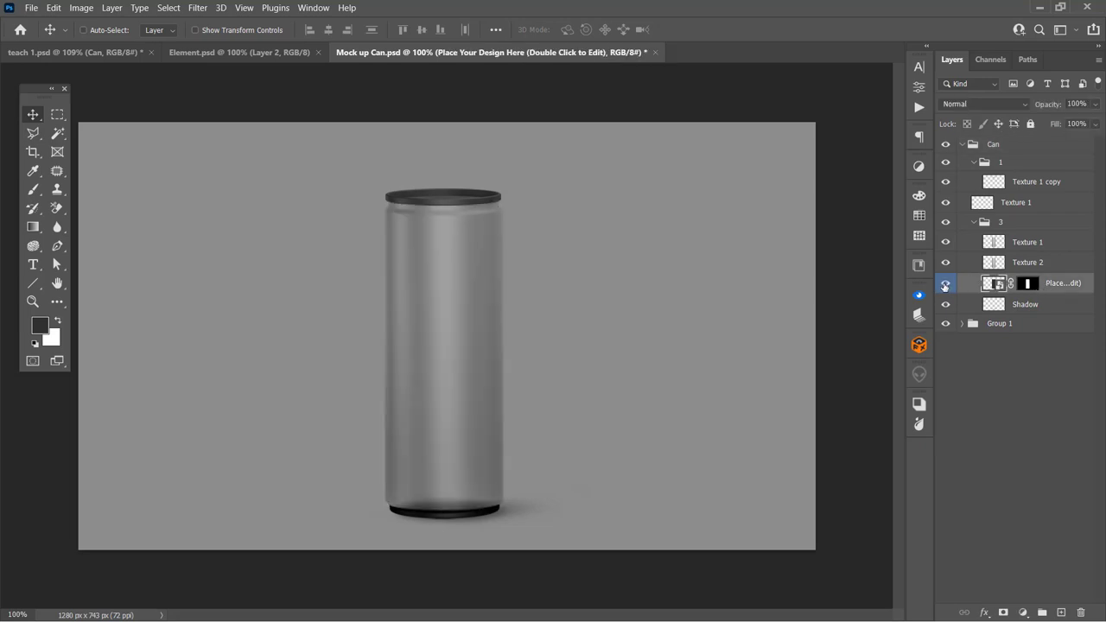
{"action": "double_click", "coordinate": [998, 284]}
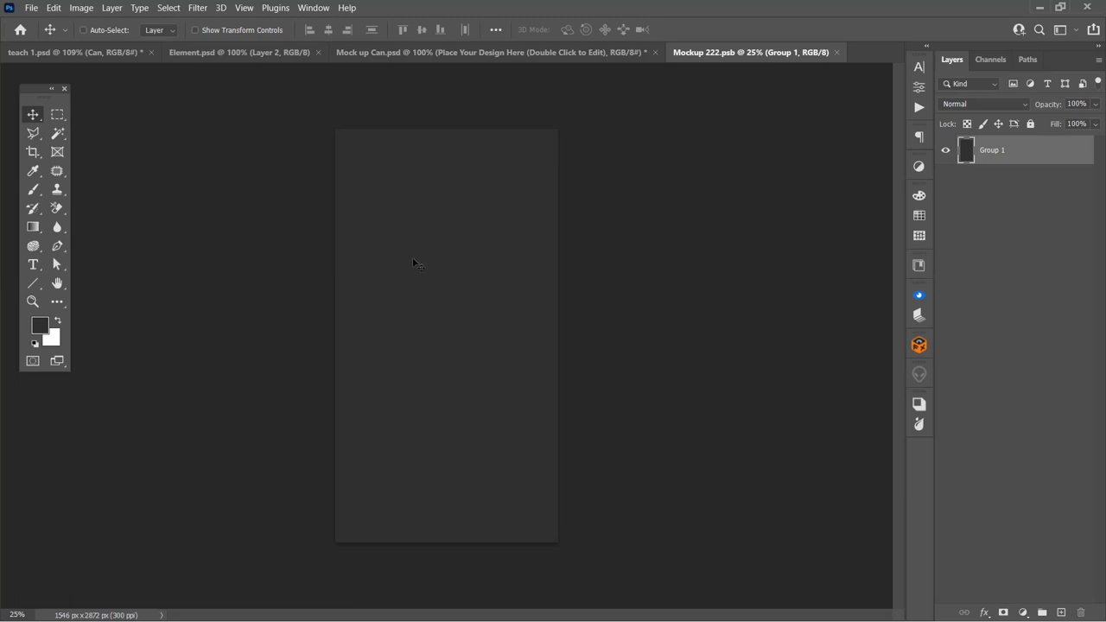
Step: Add the TRUST THE TASTE headline, move it up near the label top and shrink it to about half size
{"action": "key", "text": "t"}
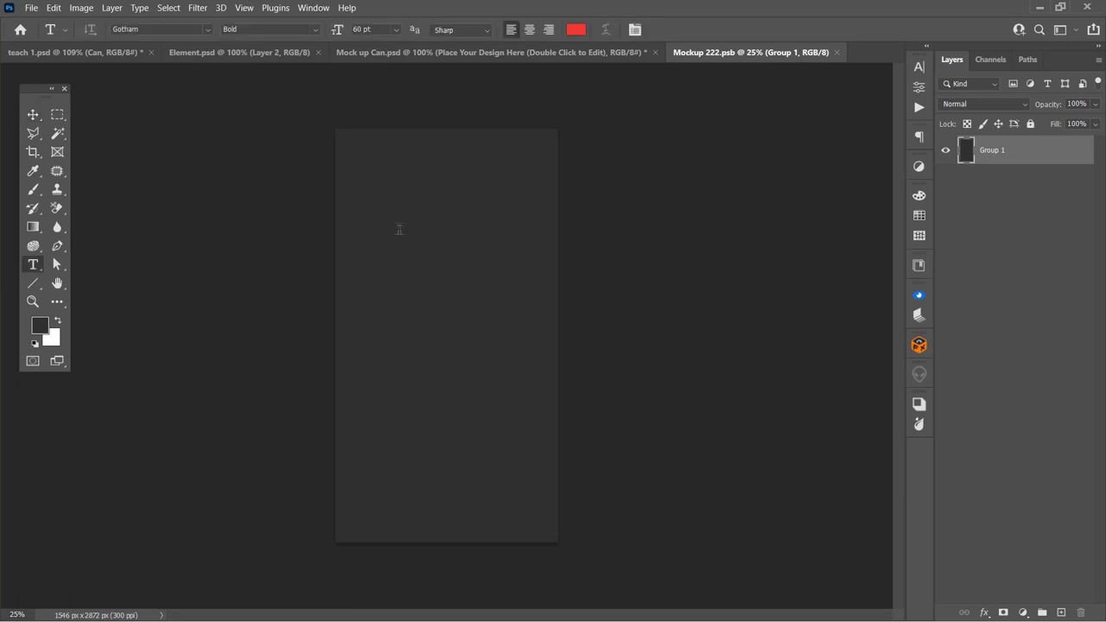
{"action": "left_click", "coordinate": [399, 229]}
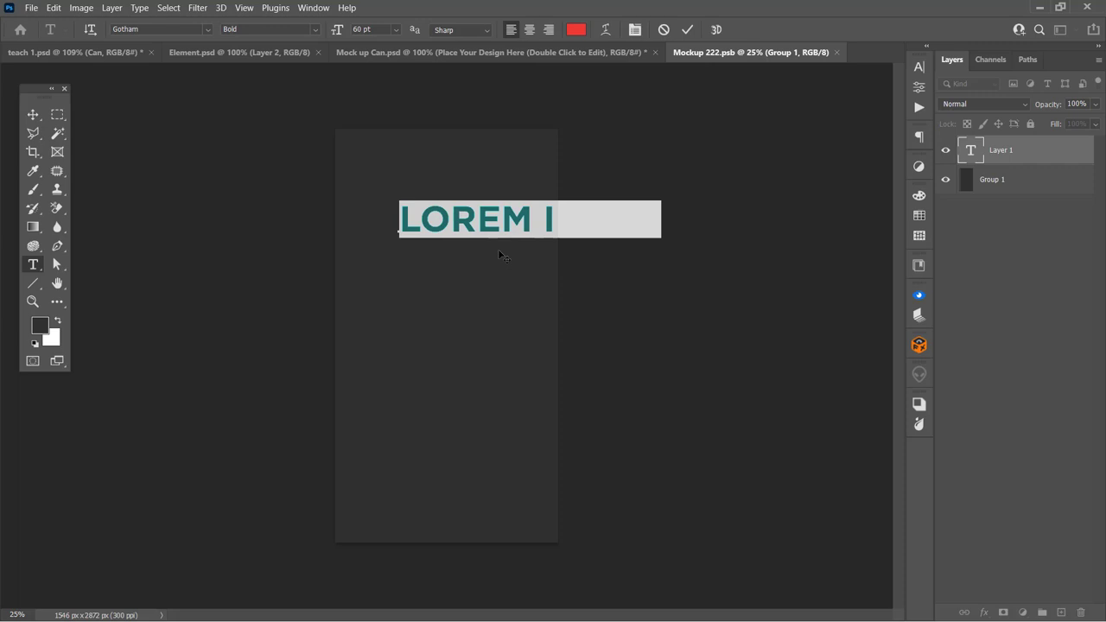
{"action": "type", "text": "TRUST"}
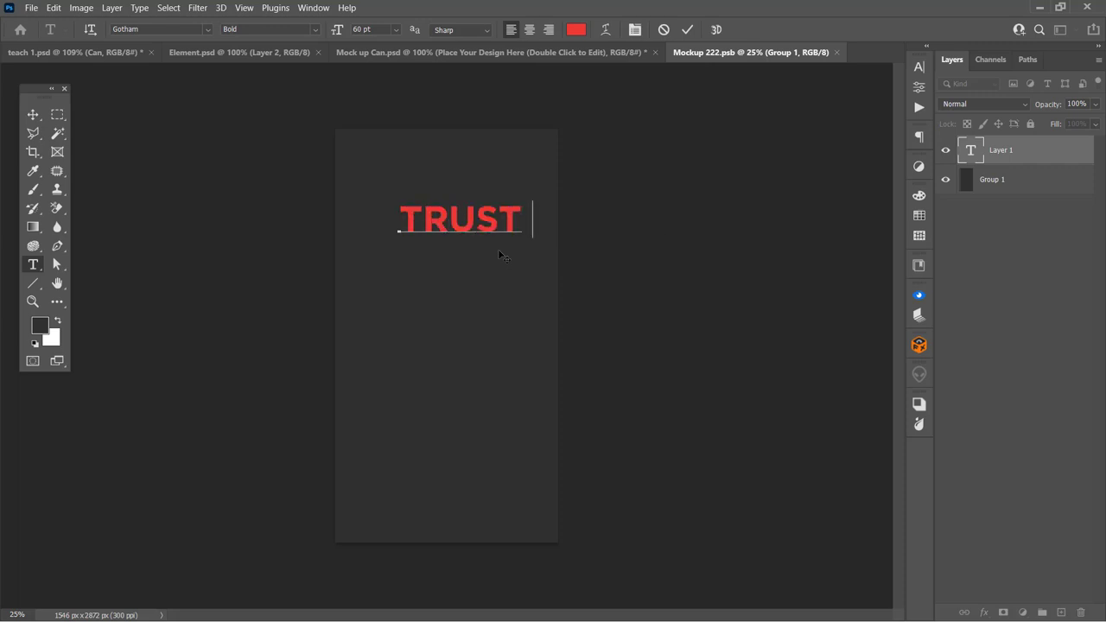
{"action": "type", "text": " THE PRO"}
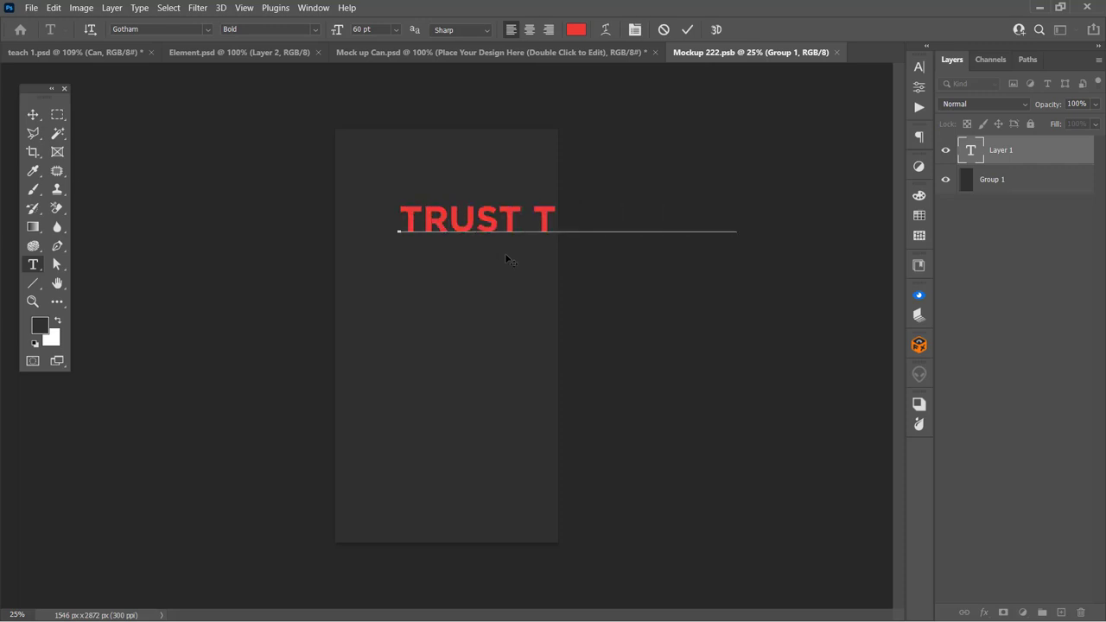
{"action": "left_click", "coordinate": [33, 114]}
{"action": "left_click_drag", "start_coordinate": [577, 218], "coordinate": [529, 168]}
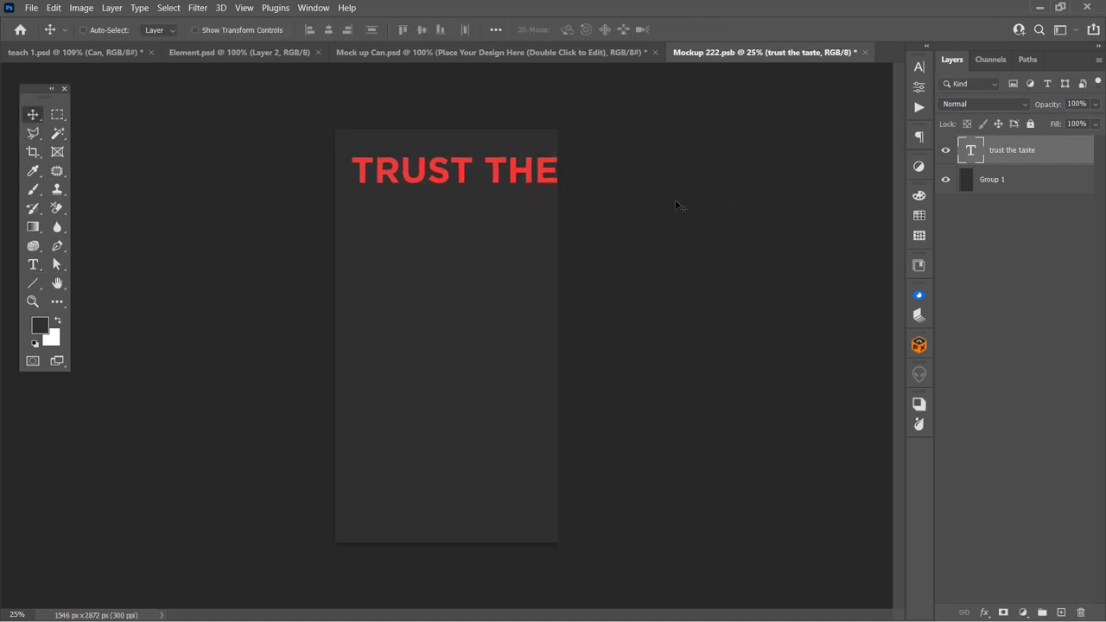
{"action": "key", "text": "ctrl+t"}
{"action": "mouse_move", "coordinate": [686, 150]}
{"action": "left_mouse_down"}
{"action": "mouse_move", "coordinate": [513, 163]}
{"action": "mouse_move", "coordinate": [521, 178]}
{"action": "left_mouse_up"}
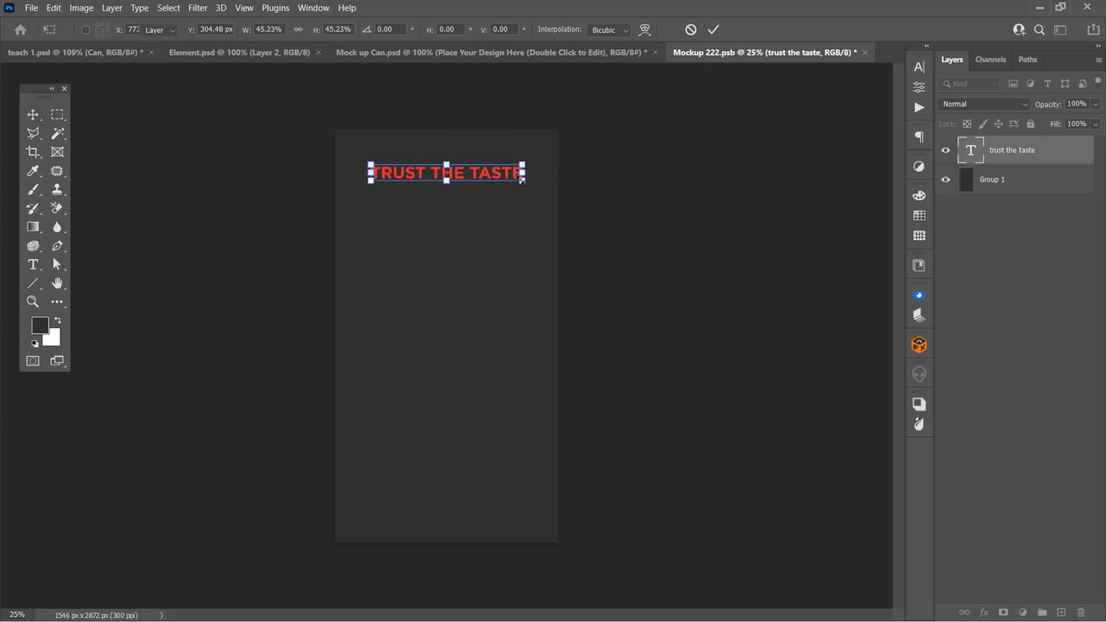
{"action": "key", "text": "Return"}
Step: Colour the headline orange, nudge it left, and start a second text layer below it
{"action": "left_click", "coordinate": [919, 216]}
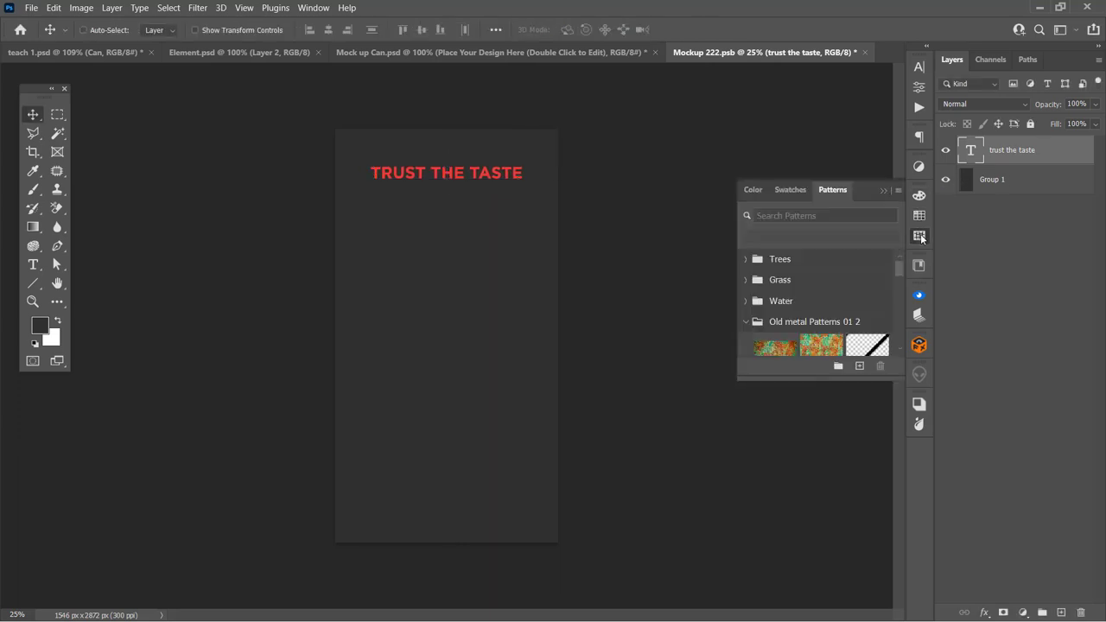
{"action": "left_click", "coordinate": [920, 216]}
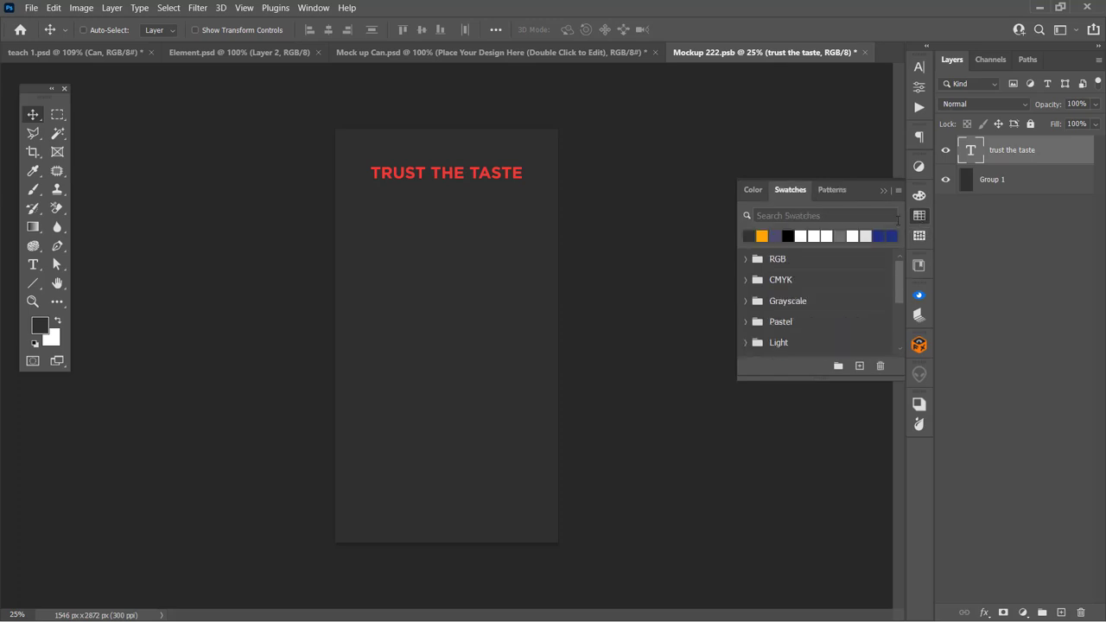
{"action": "left_click", "coordinate": [763, 237]}
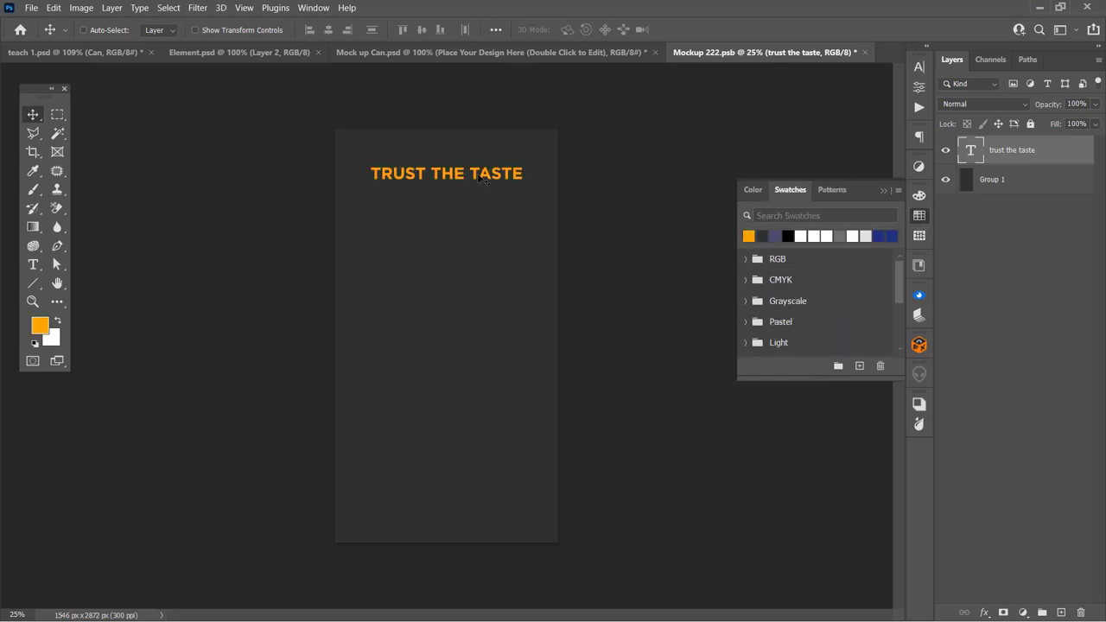
{"action": "left_click_drag", "start_coordinate": [487, 179], "coordinate": [485, 179]}
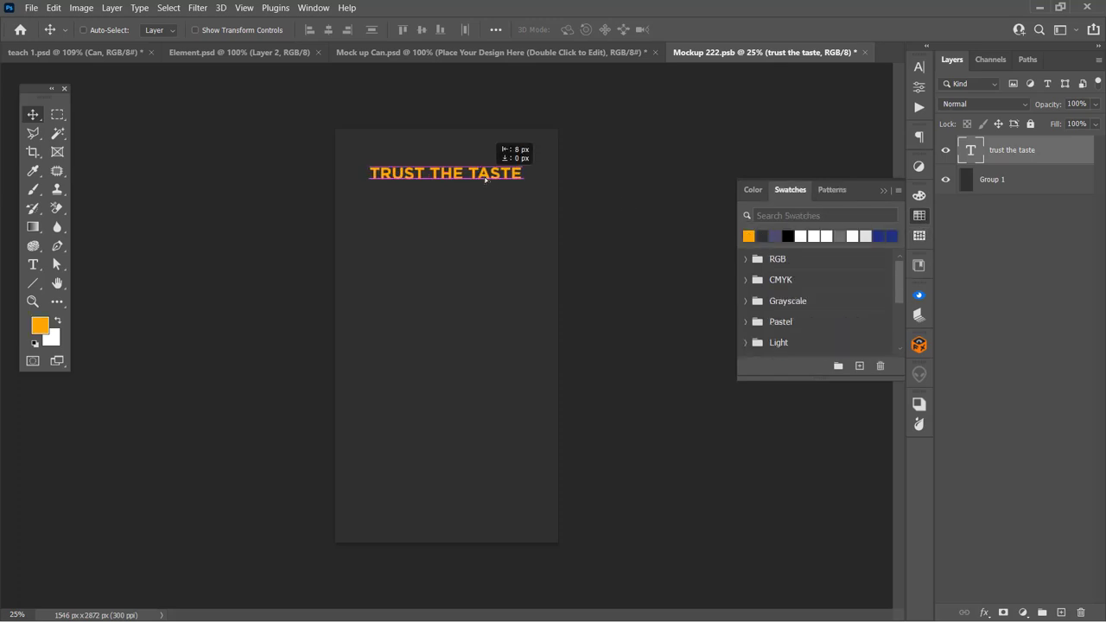
{"action": "key", "text": "t"}
{"action": "left_click", "coordinate": [415, 263]}
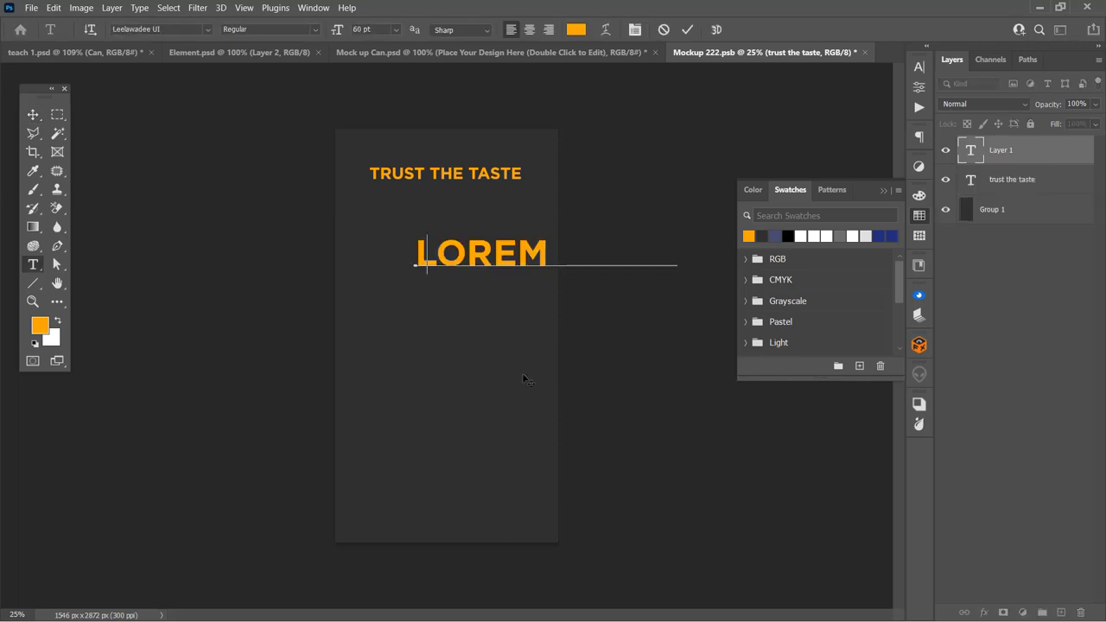
Step: Type the Khmer phrase into the second text layer and shift it left inside the label
{"action": "type", "text": "រសជា"}
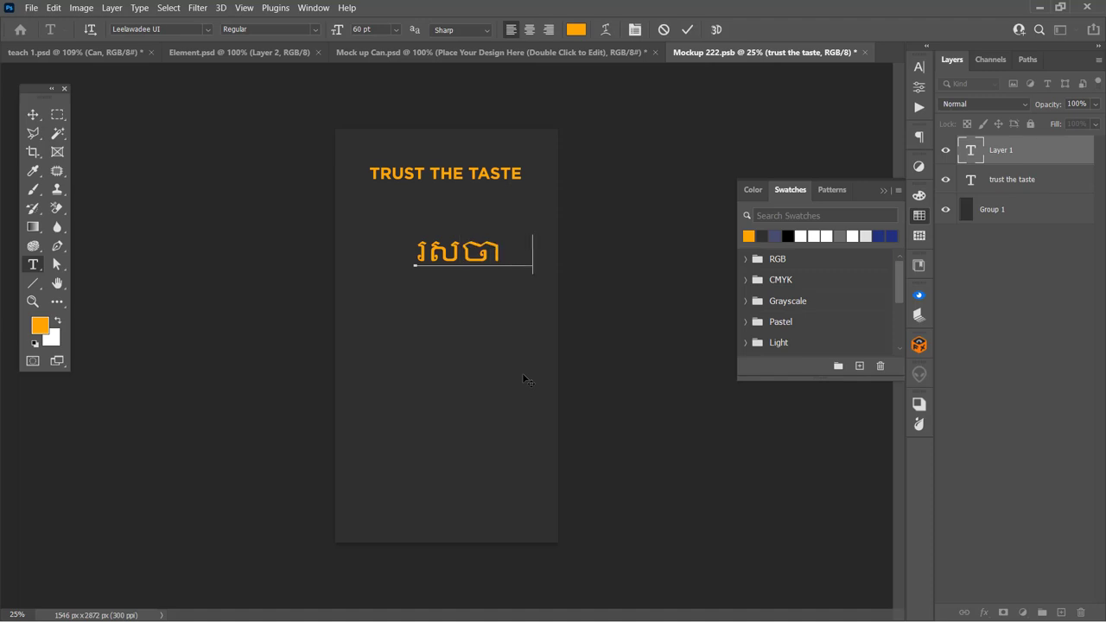
{"action": "type", "text": "ត"}
{"action": "key", "text": "BackSpace"}
{"action": "key", "text": "BackSpace"}
{"action": "type", "text": "ាតិ"}
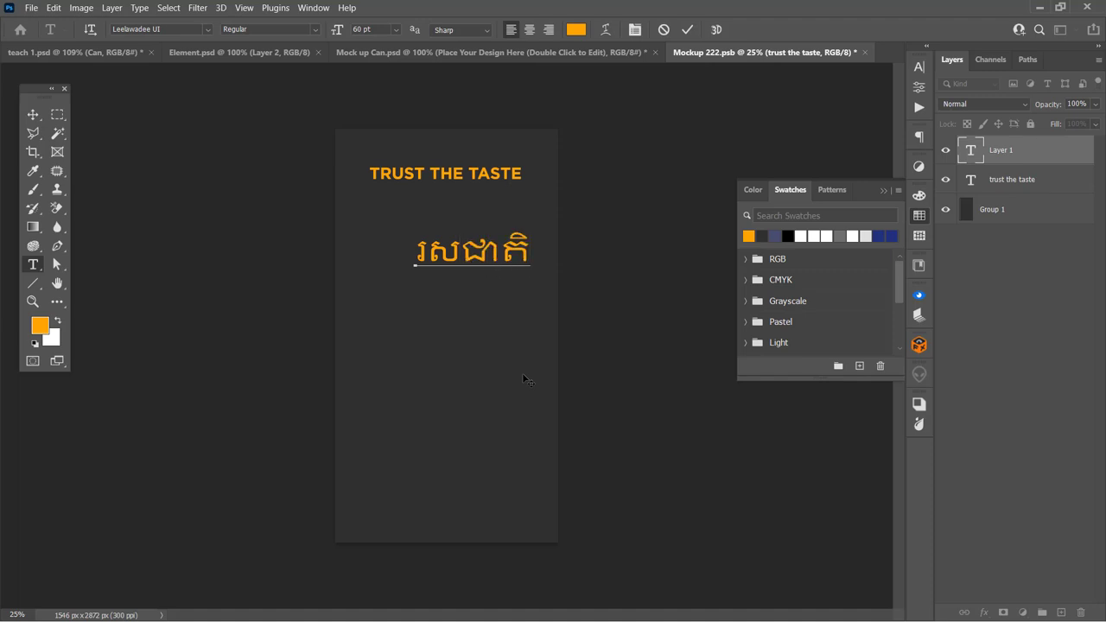
{"action": "type", "text": "ល"}
{"action": "left_click_drag", "start_coordinate": [493, 349], "coordinate": [447, 357]}
{"action": "type", "text": "្ងុ"}
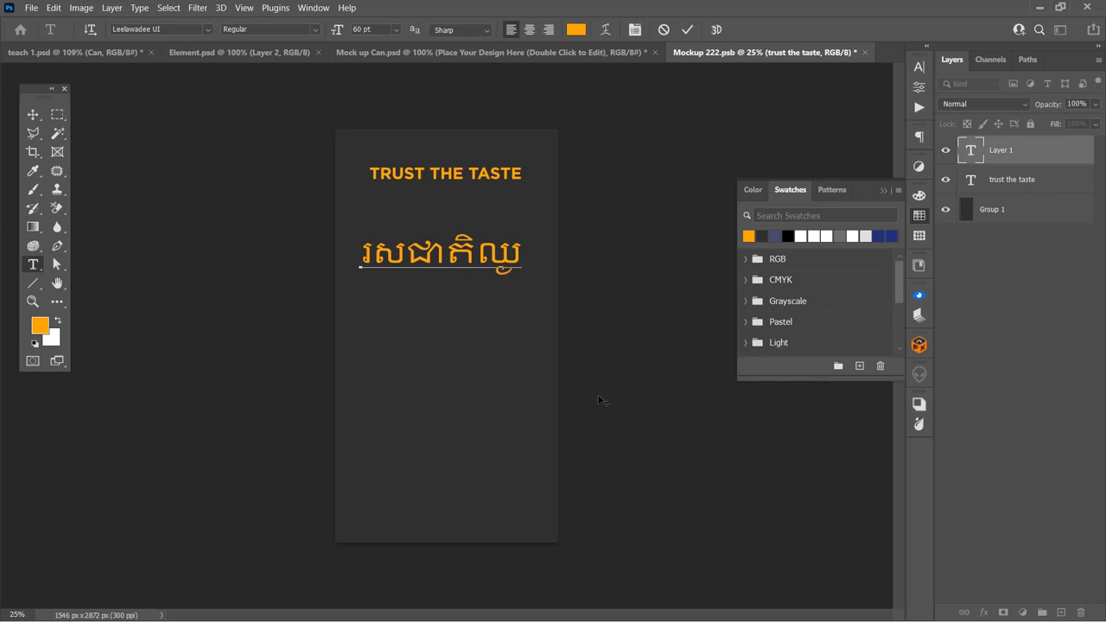
{"action": "type", "text": "យ"}
{"action": "key", "text": "BackSpace"}
{"action": "type", "text": "ុយ"}
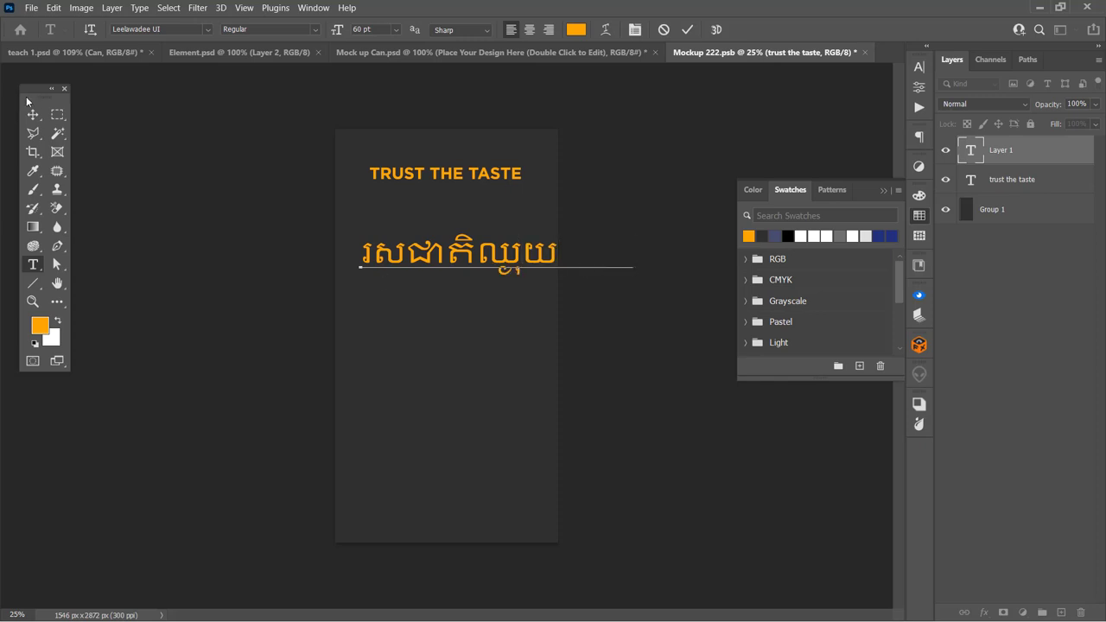
{"action": "key", "text": "ctrl+Return"}
Step: Scale the Khmer text down and replace its last glyph
{"action": "key", "text": "ctrl+t"}
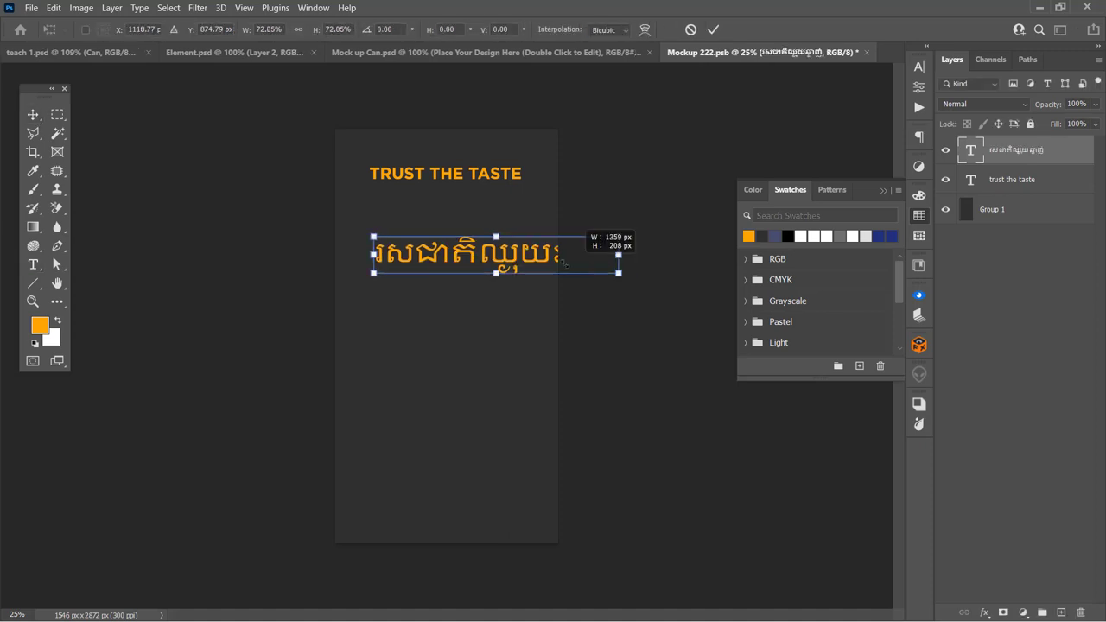
{"action": "left_click_drag", "start_coordinate": [613, 272], "coordinate": [544, 265]}
{"action": "key", "text": "Return"}
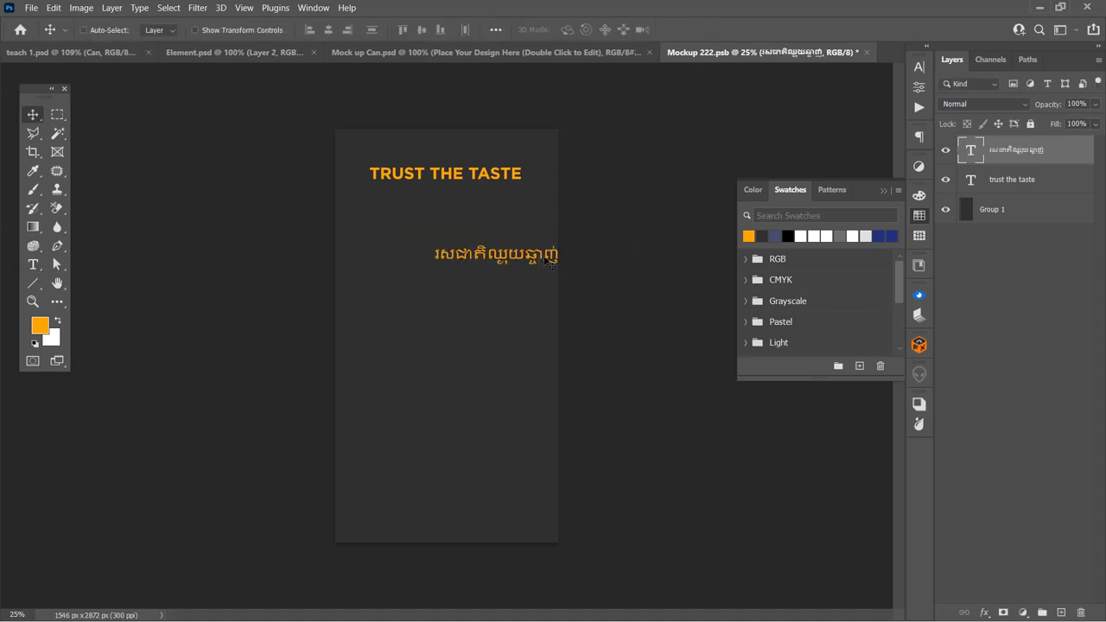
{"action": "double_click", "coordinate": [546, 259]}
{"action": "left_click_drag", "start_coordinate": [543, 256], "coordinate": [593, 254]}
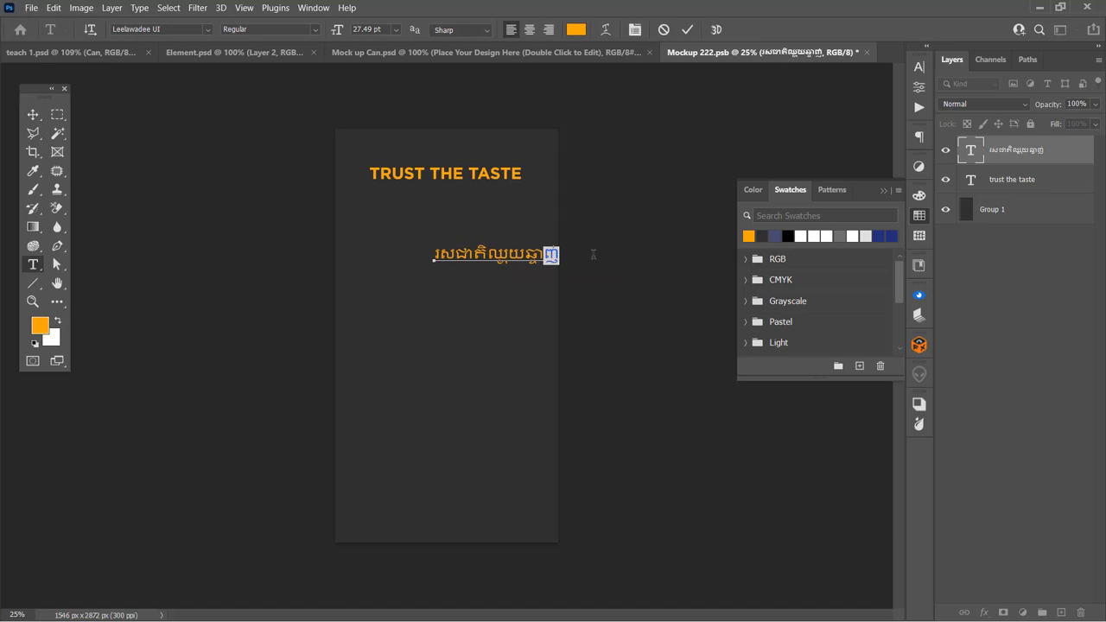
{"action": "key", "text": "BackSpace"}
{"action": "type", "text": "ាញ"}
Step: Set the Khmer line to the Kh Koulen font and fill it white
{"action": "double_click", "coordinate": [502, 258]}
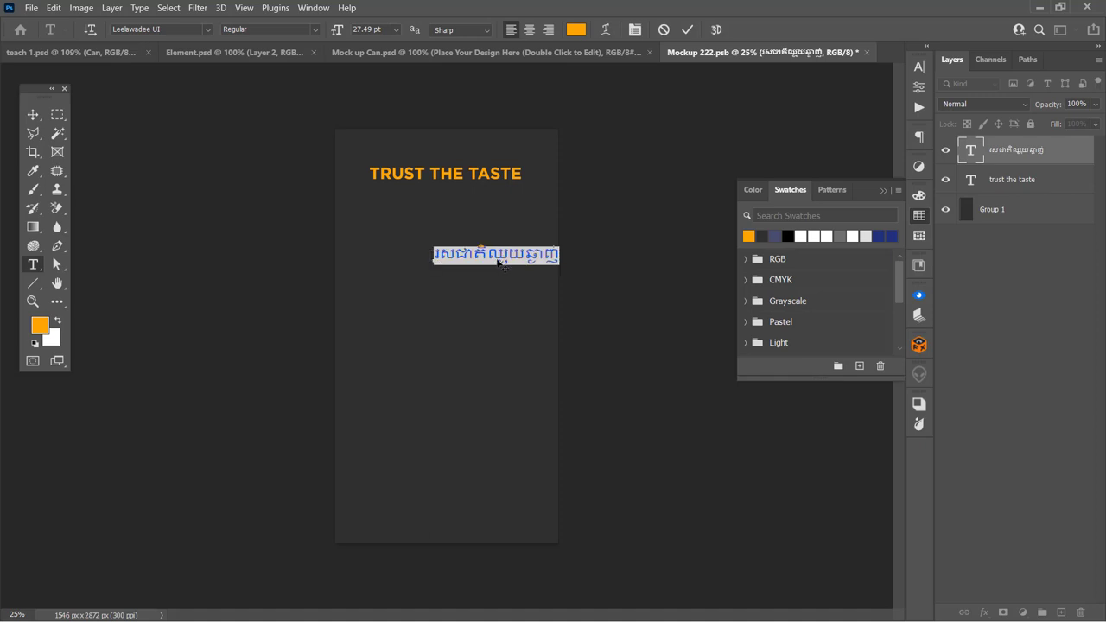
{"action": "left_click", "coordinate": [920, 73]}
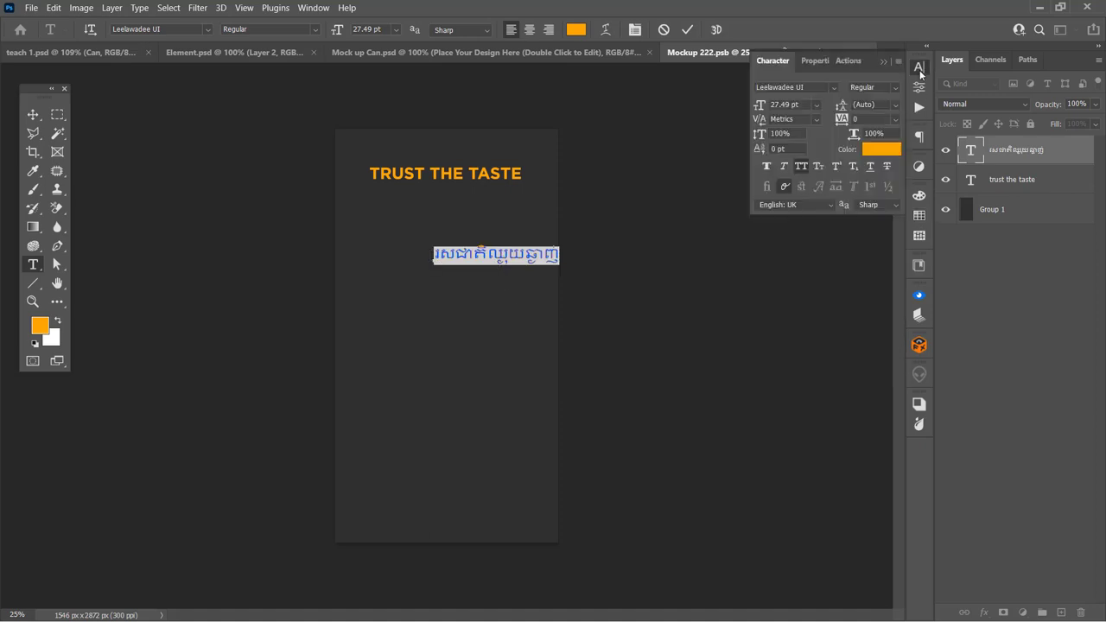
{"action": "left_click", "coordinate": [834, 86]}
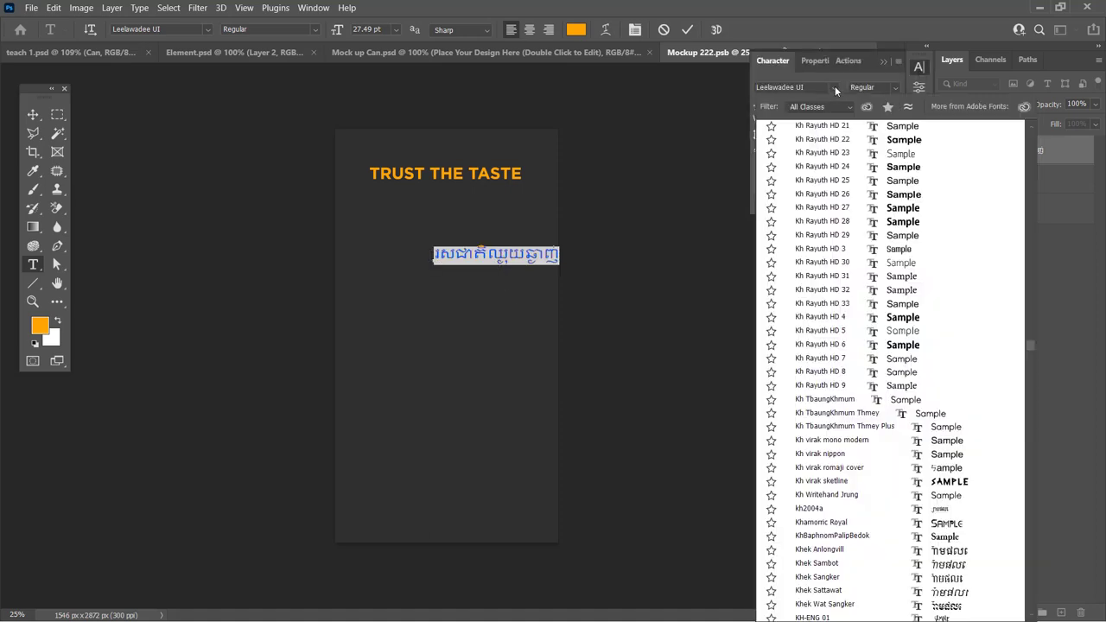
{"action": "left_click", "coordinate": [888, 107]}
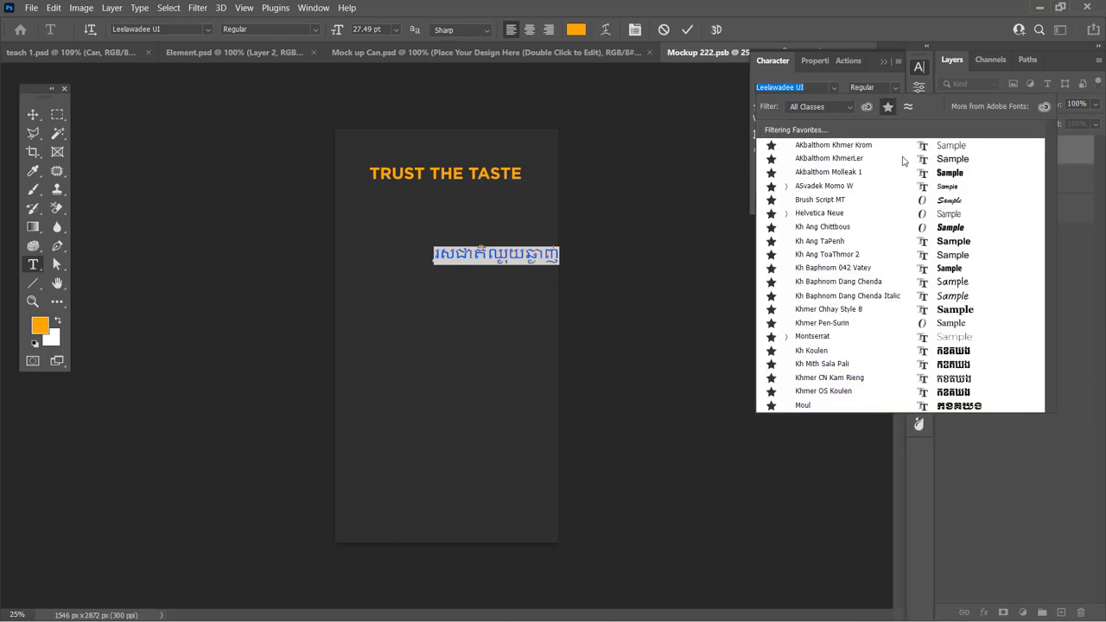
{"action": "left_click", "coordinate": [827, 350]}
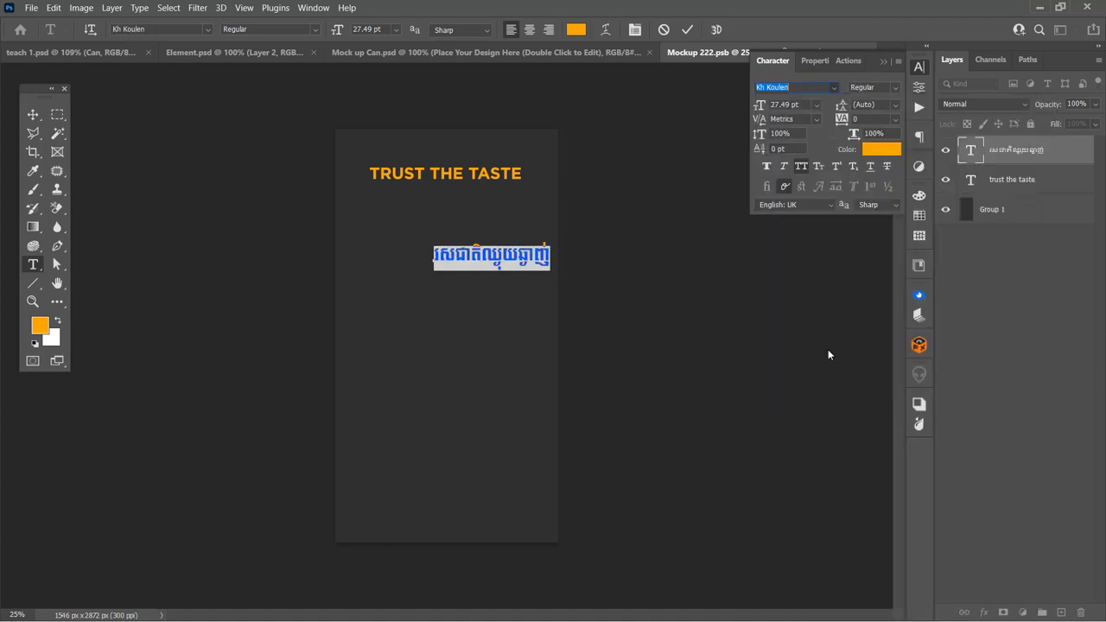
{"action": "left_click", "coordinate": [59, 323]}
{"action": "key", "text": "alt+BackSpace"}
{"action": "key", "text": "ctrl+Return"}
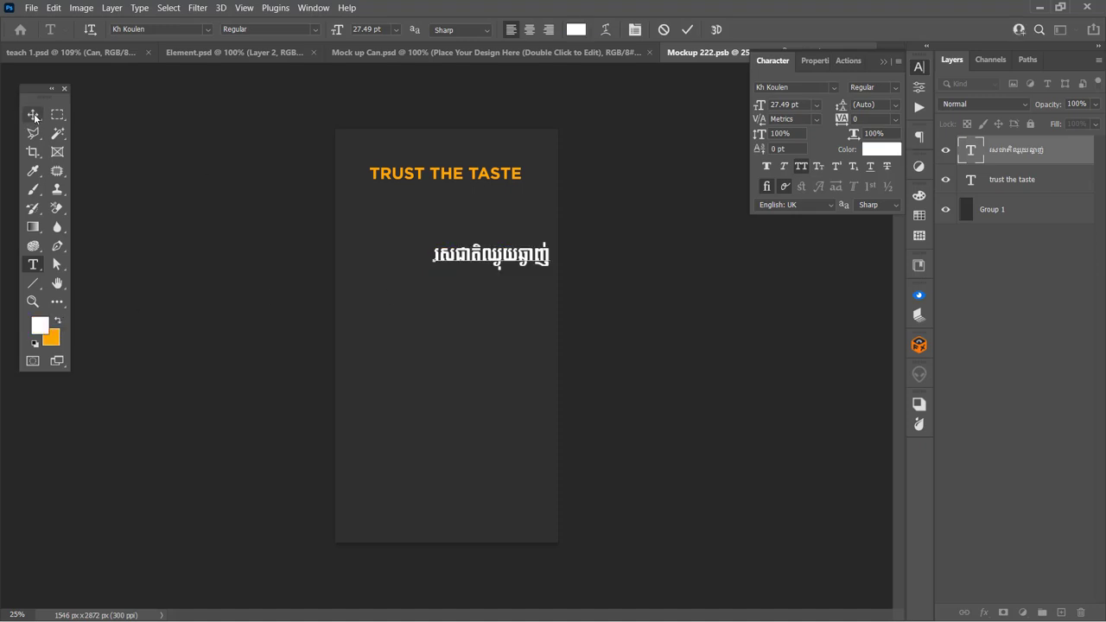
Step: Move the Khmer line just under TRUST THE TASTE and resize it to fit
{"action": "key", "text": "v"}
{"action": "left_click_drag", "start_coordinate": [497, 260], "coordinate": [450, 202]}
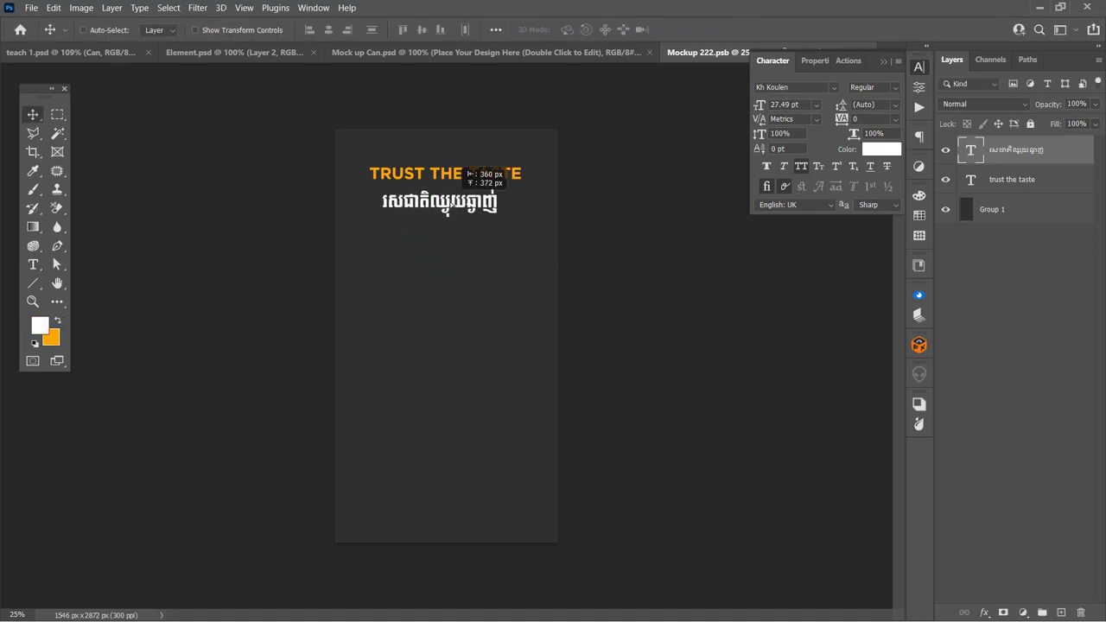
{"action": "key", "text": "ctrl+t"}
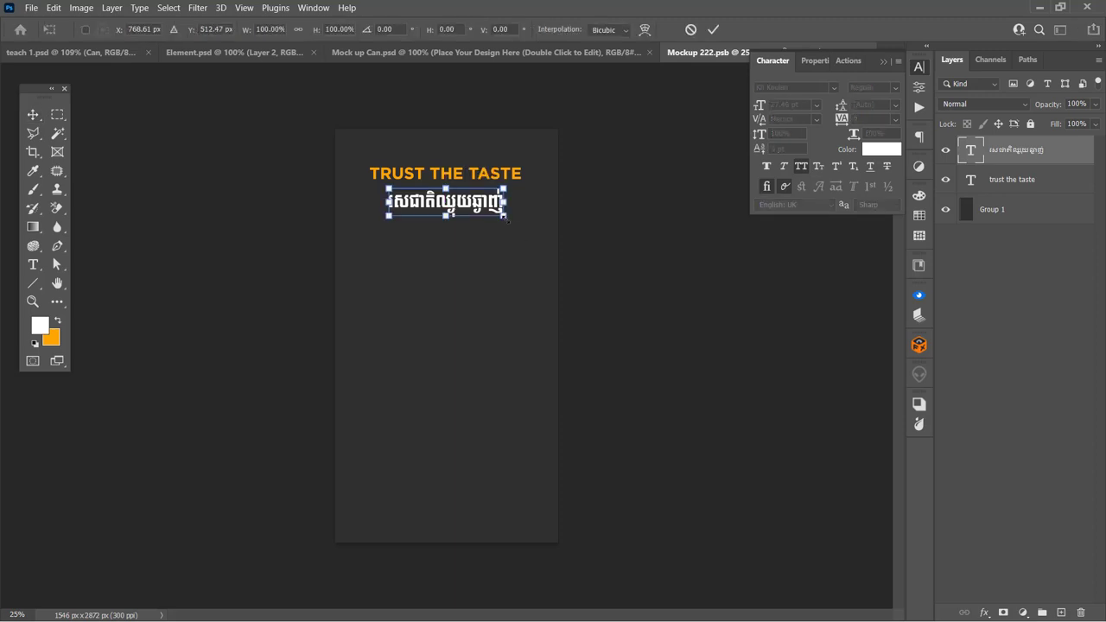
{"action": "mouse_move", "coordinate": [511, 216]}
{"action": "left_mouse_down"}
{"action": "mouse_move", "coordinate": [463, 212]}
{"action": "mouse_move", "coordinate": [495, 190]}
{"action": "left_mouse_up"}
{"action": "key", "text": "Return"}
{"action": "key", "text": "ctrl+t"}
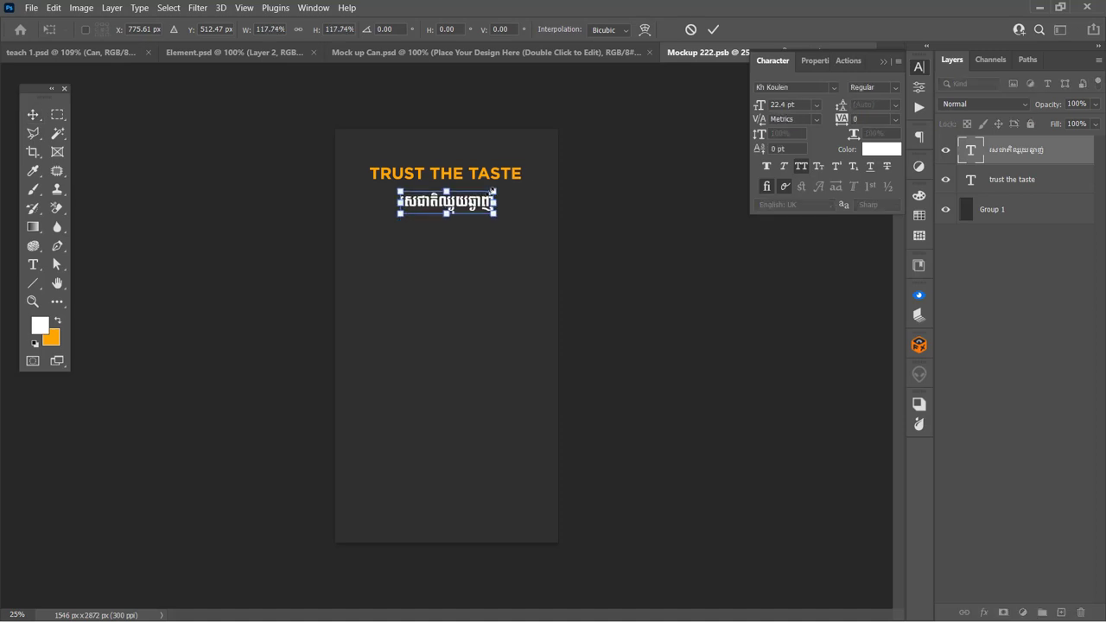
{"action": "key", "text": "Return"}
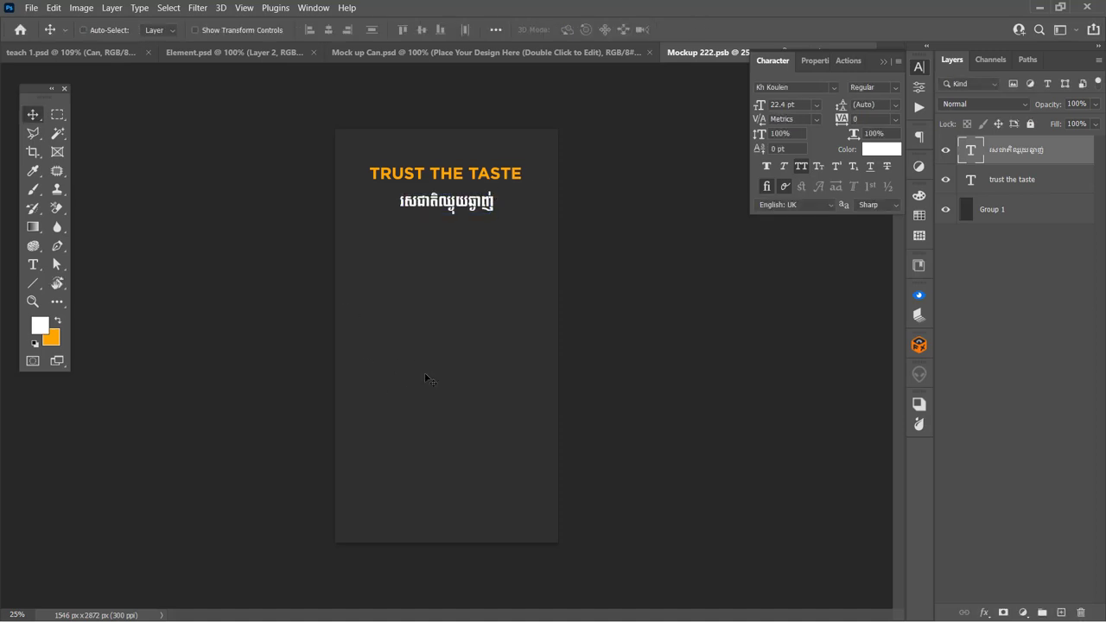
Step: Add 'Café' in Playlist Script at 150 pt and move it to the poster's middle
{"action": "key", "text": "t"}
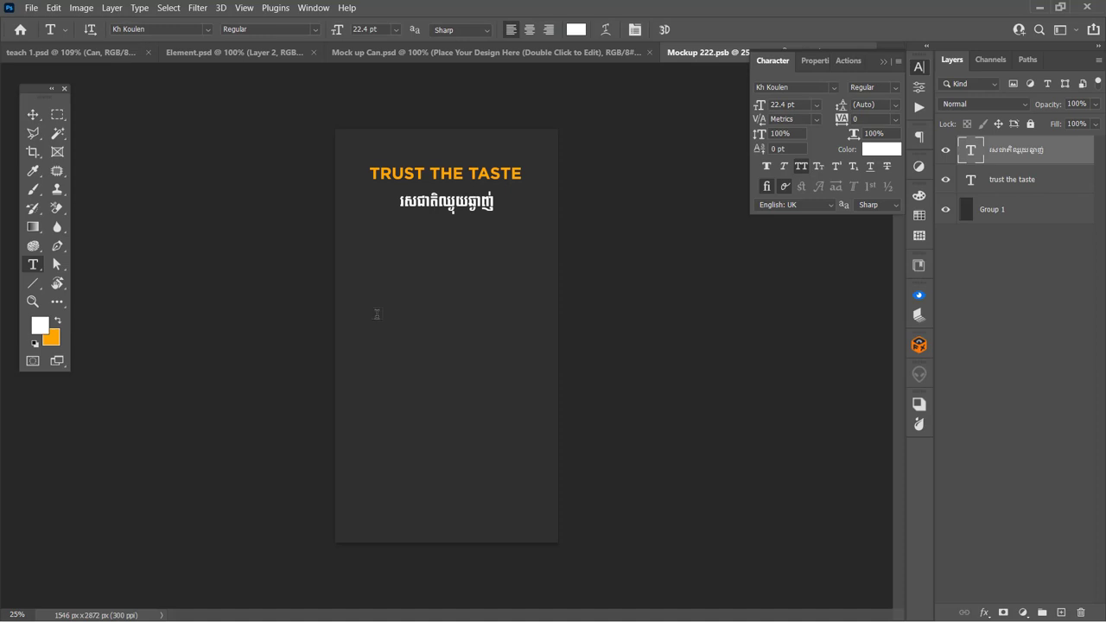
{"action": "left_click", "coordinate": [376, 314]}
{"action": "type", "text": "Café"}
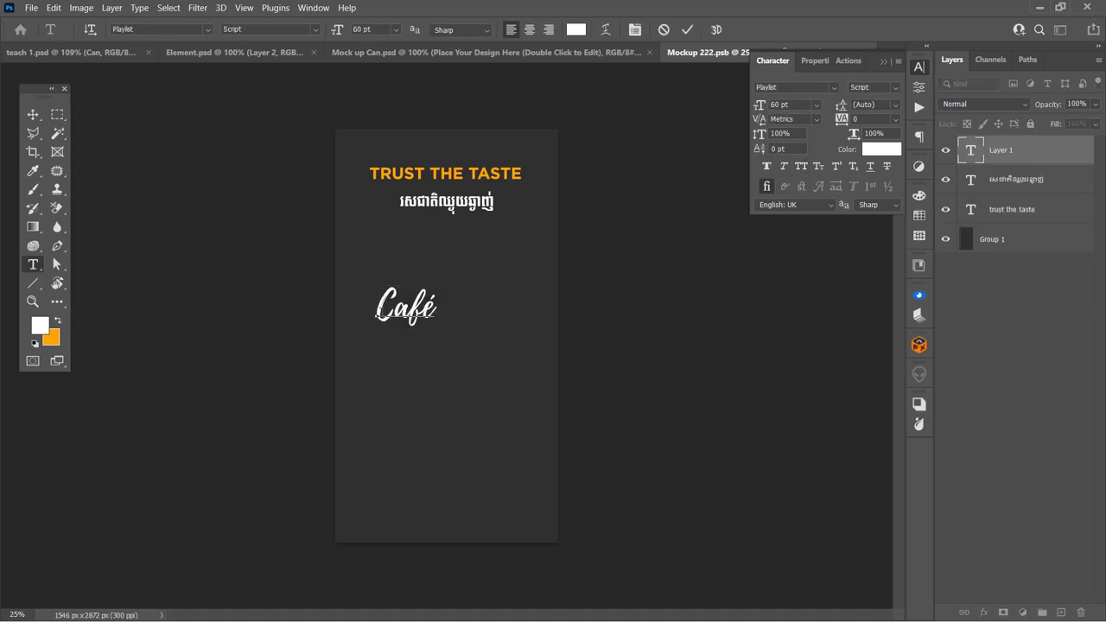
{"action": "key", "text": "ctrl+a"}
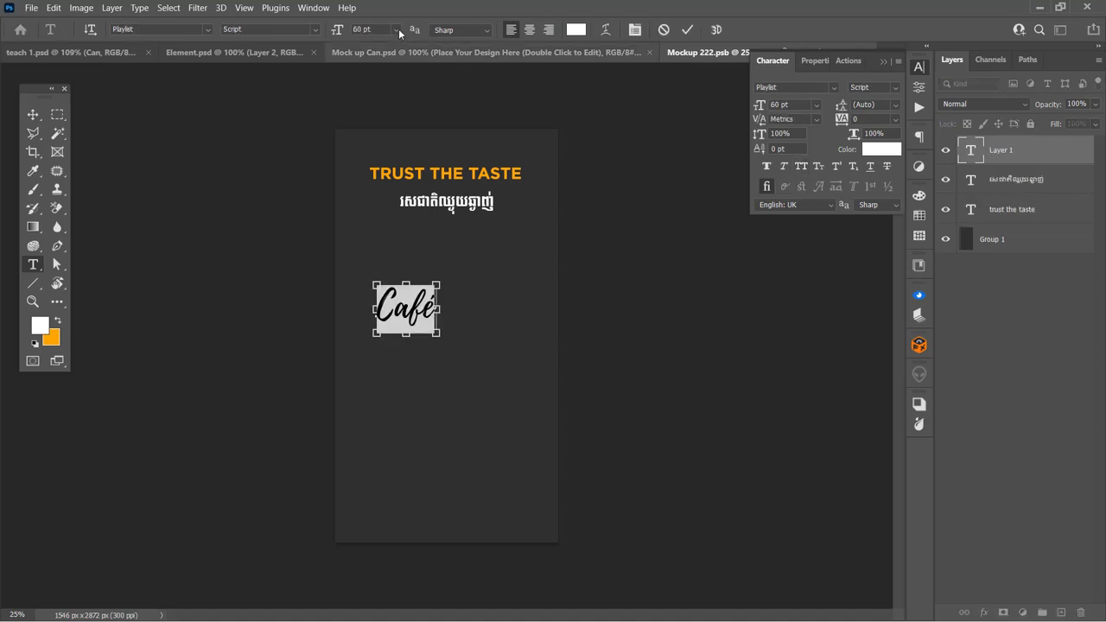
{"action": "left_click", "coordinate": [361, 29]}
{"action": "type", "text": "15"}
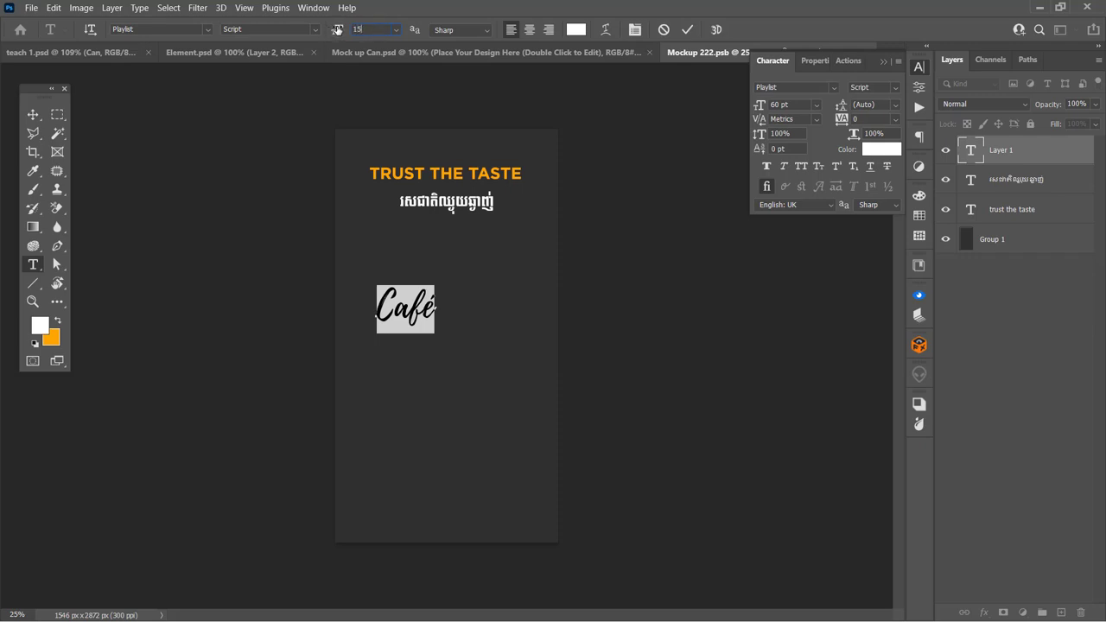
{"action": "type", "text": "0"}
{"action": "left_click", "coordinate": [33, 114]}
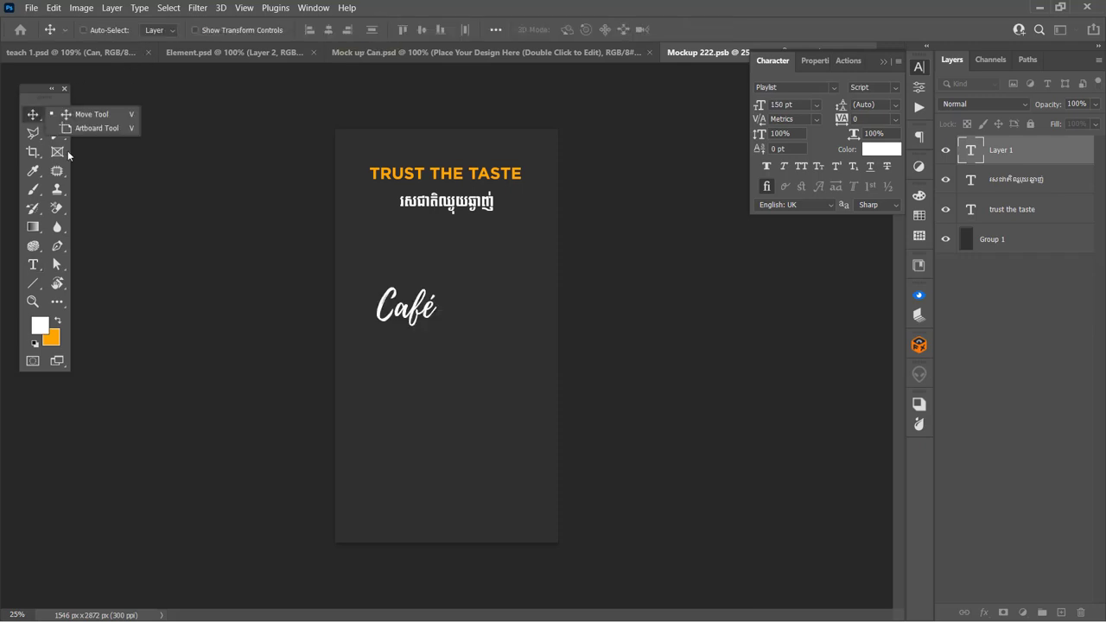
{"action": "mouse_move", "coordinate": [470, 307]}
{"action": "left_mouse_down"}
{"action": "mouse_move", "coordinate": [468, 332]}
{"action": "mouse_move", "coordinate": [485, 337]}
{"action": "left_mouse_up"}
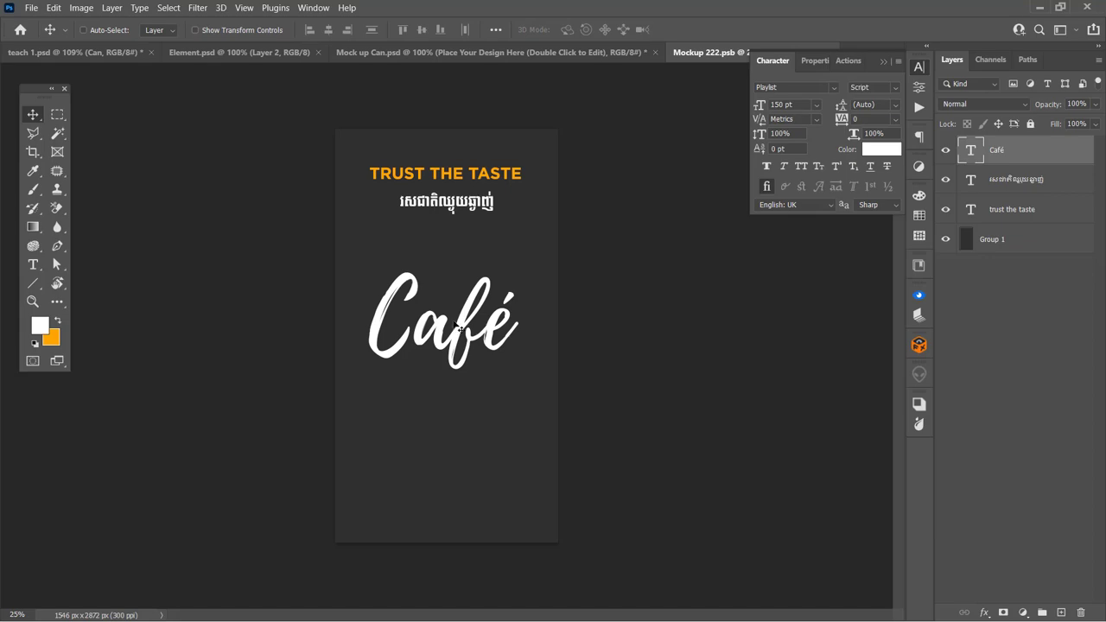
Step: Drag the orange Brush stroke layer from Element.psd into Mockup 222 and place it beneath Café
{"action": "left_click", "coordinate": [275, 54]}
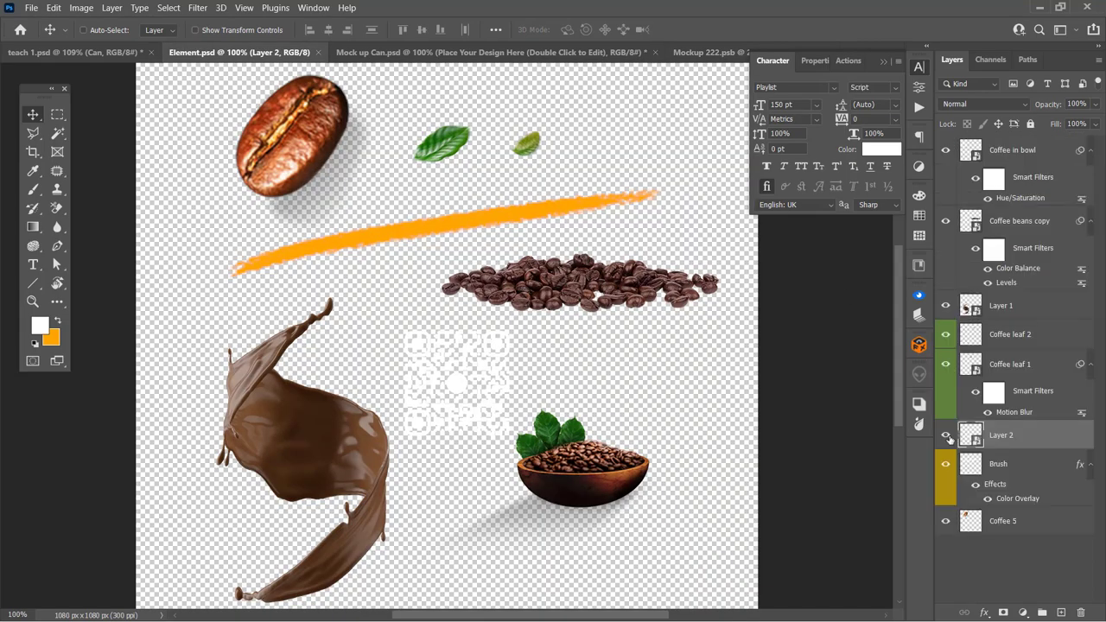
{"action": "left_click", "coordinate": [944, 434]}
{"action": "left_click", "coordinate": [945, 435]}
{"action": "right_click", "coordinate": [524, 217]}
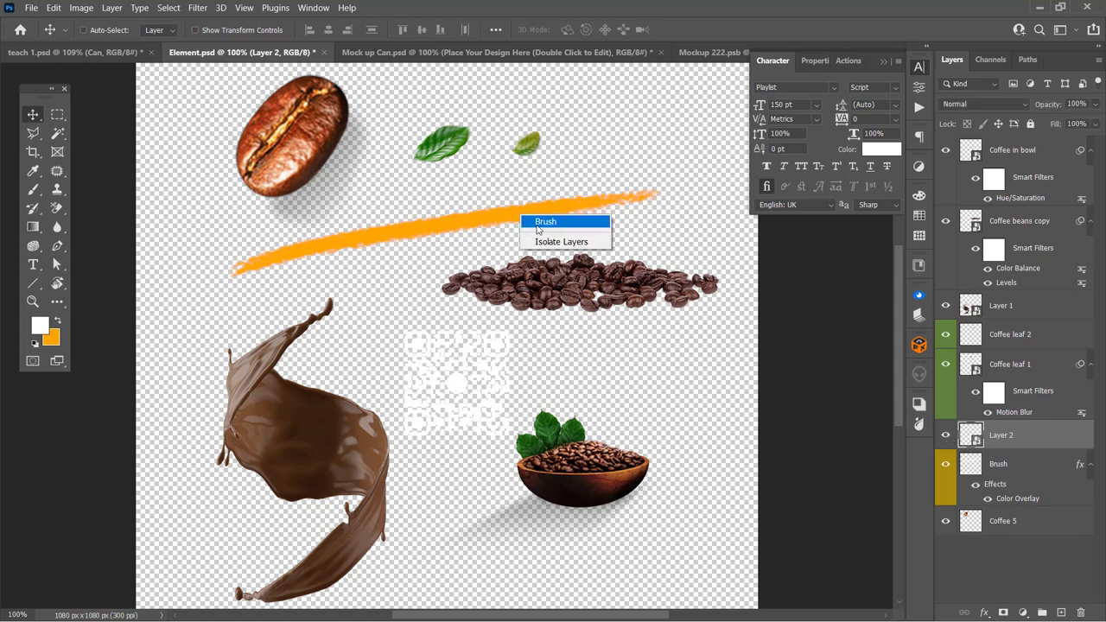
{"action": "left_click", "coordinate": [545, 222]}
{"action": "left_click_drag", "start_coordinate": [546, 216], "coordinate": [559, 211]}
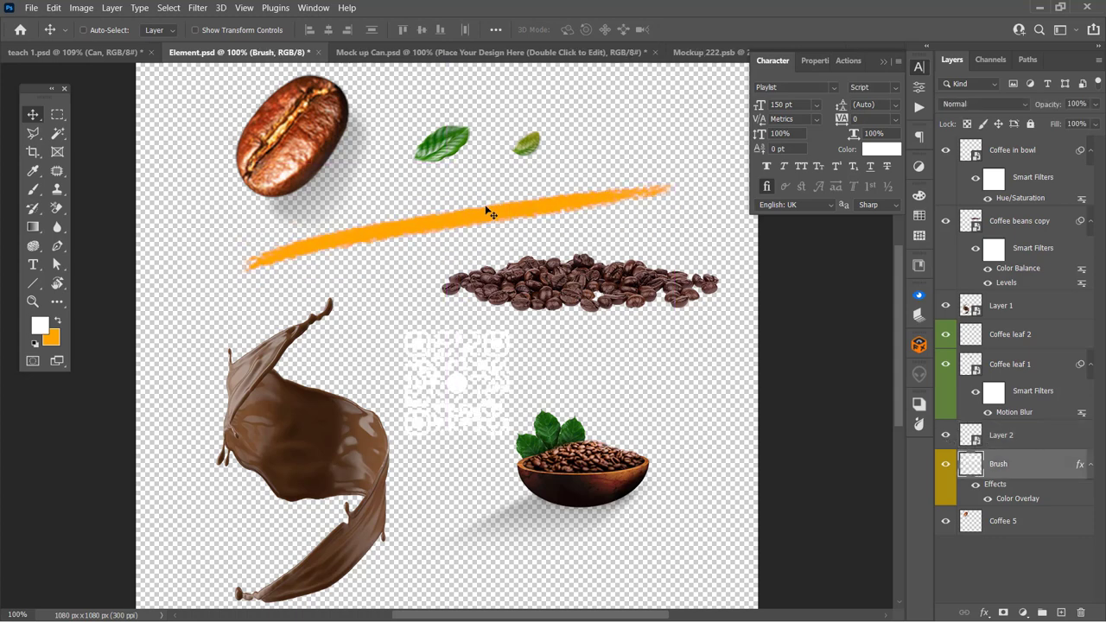
{"action": "left_click_drag", "start_coordinate": [410, 80], "coordinate": [414, 53]}
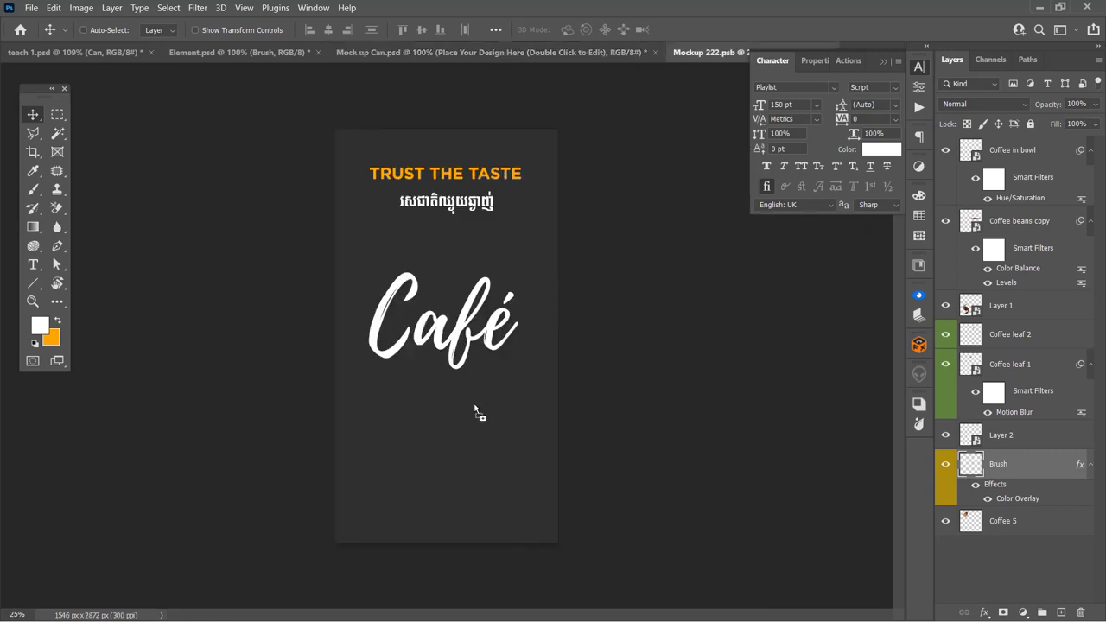
{"action": "mouse_move", "coordinate": [686, 53]}
{"action": "left_mouse_down"}
{"action": "mouse_move", "coordinate": [473, 403]}
{"action": "mouse_move", "coordinate": [506, 394]}
{"action": "left_mouse_up"}
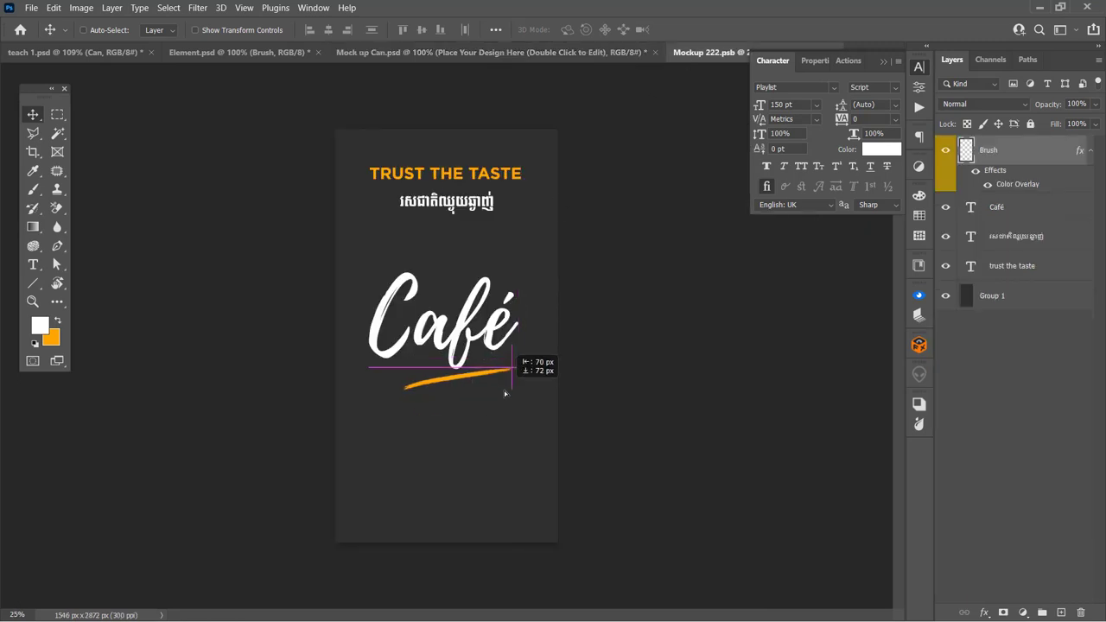
{"action": "left_click_drag", "start_coordinate": [505, 394], "coordinate": [518, 390]}
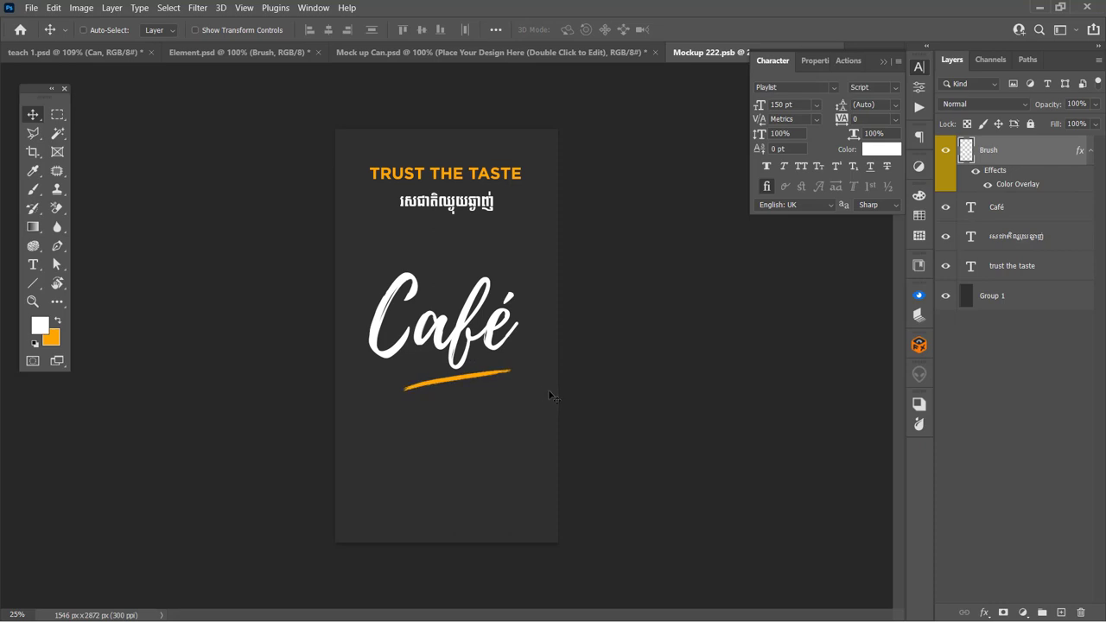
{"action": "key", "text": "Down"}
{"action": "key", "text": "Down"}
Step: Add a 'Street Café' line in Helvetica Neue 53 Extended, 18 pt, centred below the underline
{"action": "key", "text": "t"}
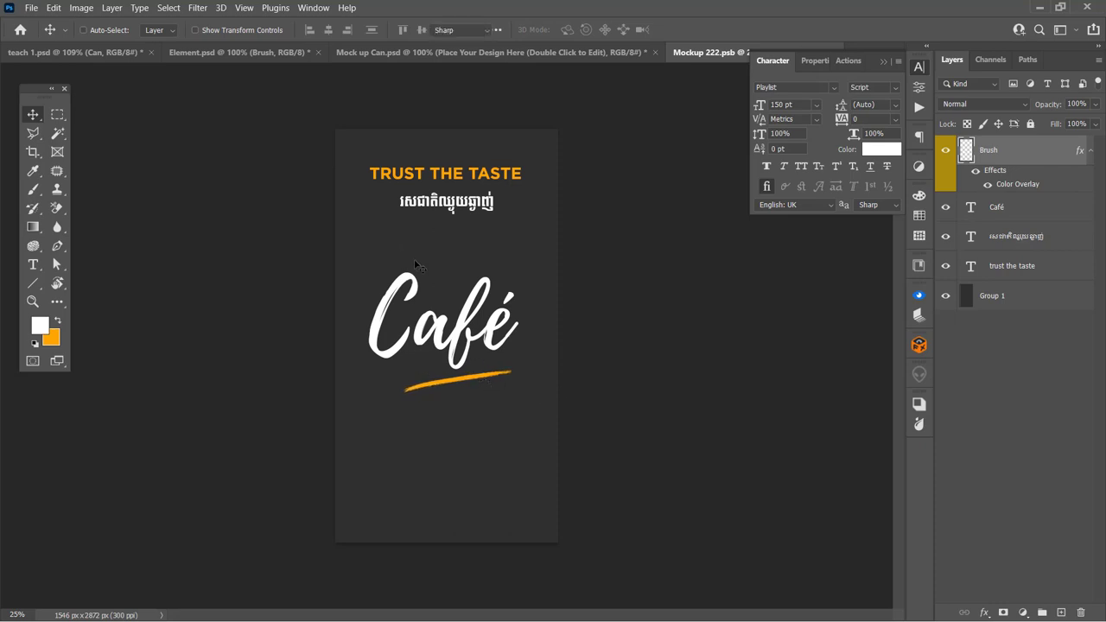
{"action": "left_click", "coordinate": [394, 432]}
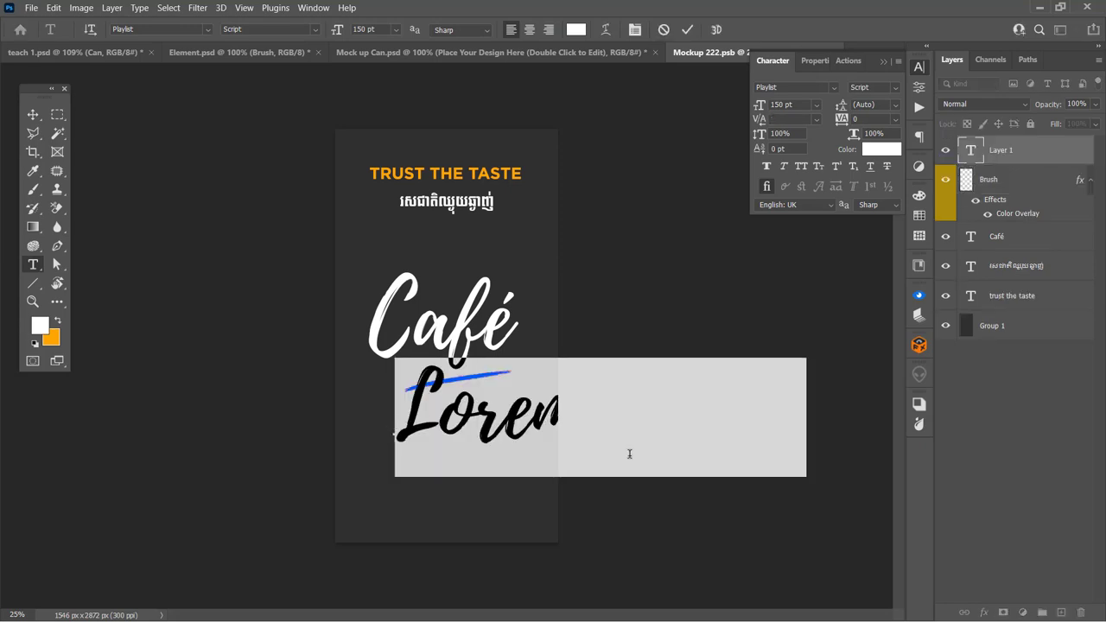
{"action": "type", "text": "Street"}
{"action": "left_click", "coordinate": [177, 30]}
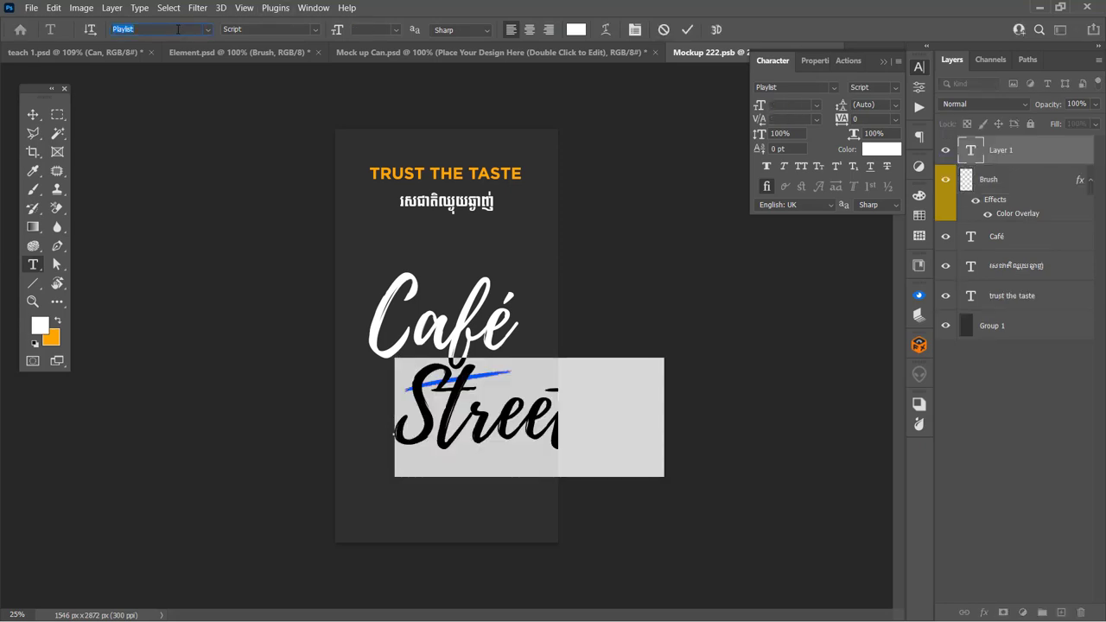
{"action": "type", "text": "helvetica"}
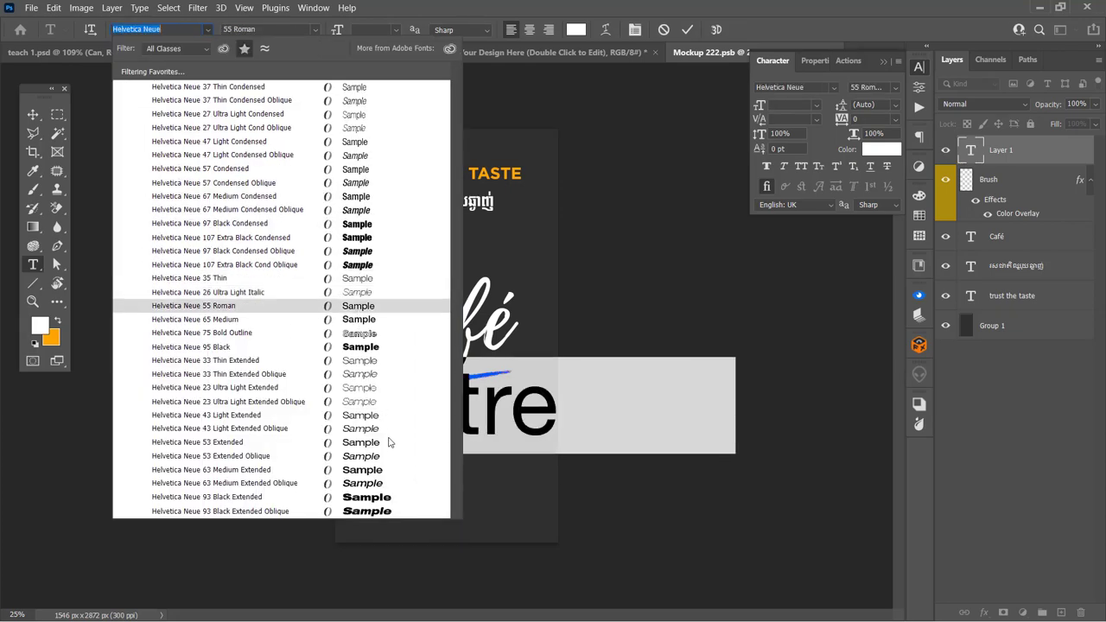
{"action": "left_click", "coordinate": [388, 442]}
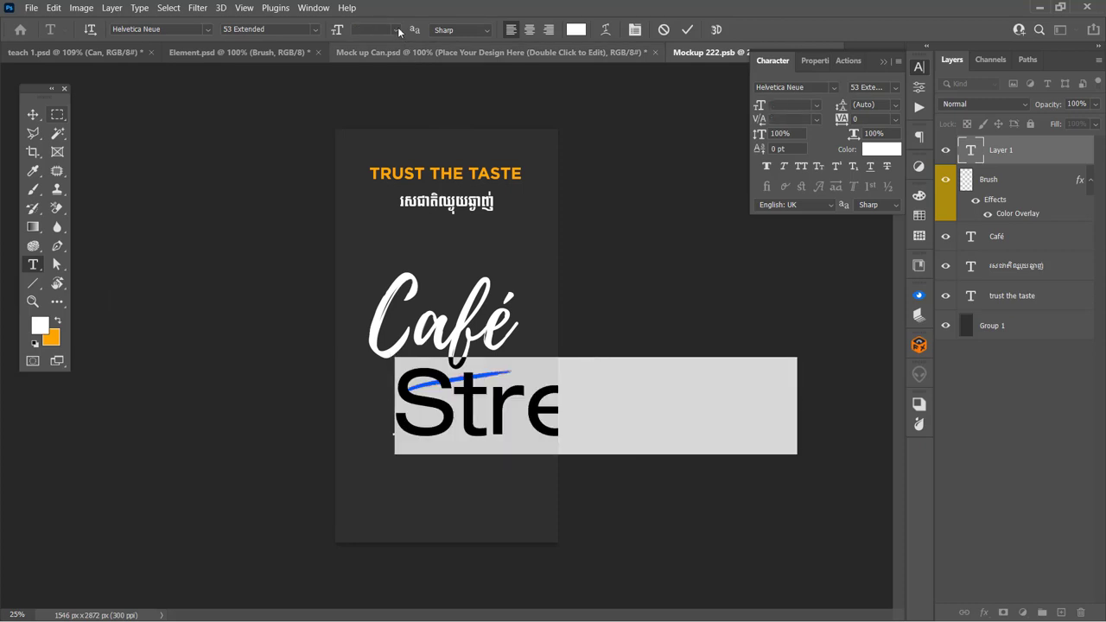
{"action": "left_click", "coordinate": [398, 31]}
{"action": "left_click", "coordinate": [384, 149]}
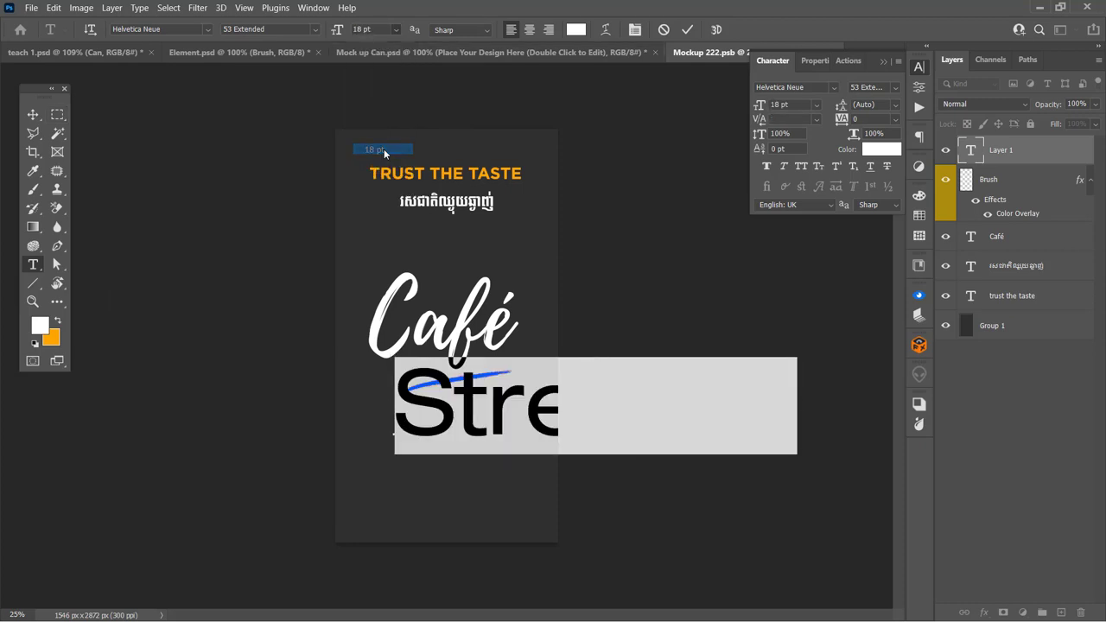
{"action": "left_click", "coordinate": [33, 114]}
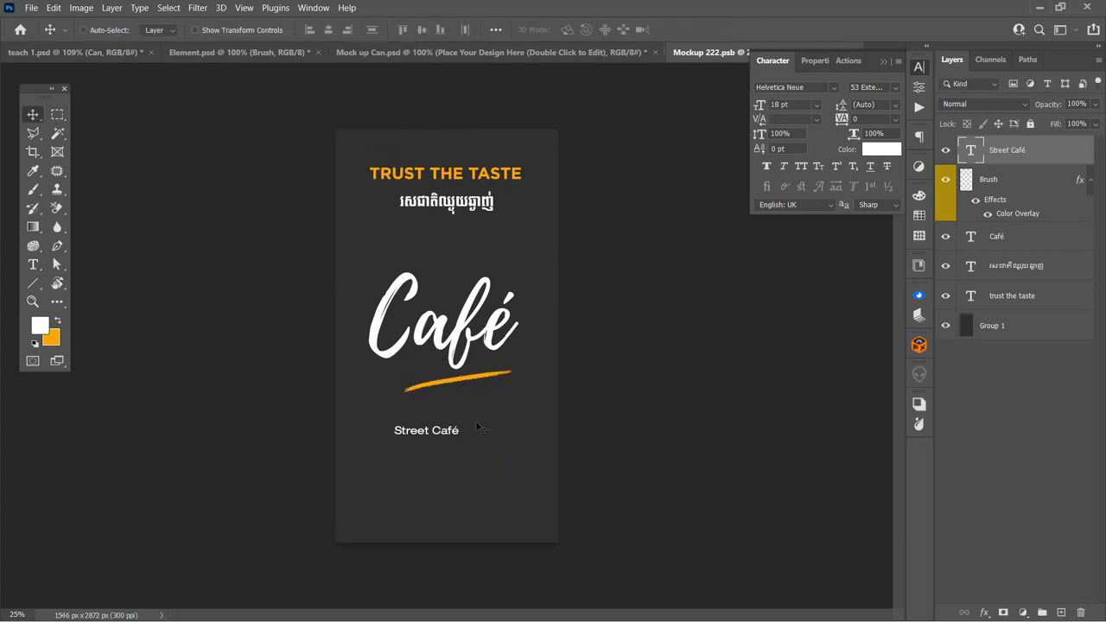
{"action": "mouse_move", "coordinate": [502, 440]}
{"action": "left_mouse_down"}
{"action": "mouse_move", "coordinate": [515, 430]}
{"action": "mouse_move", "coordinate": [484, 434]}
{"action": "mouse_move", "coordinate": [502, 428]}
{"action": "left_mouse_up"}
Step: Enlarge Street Café, then nudge Café and its underline slightly up and left
{"action": "key", "text": "ctrl+t"}
{"action": "key", "text": "Return"}
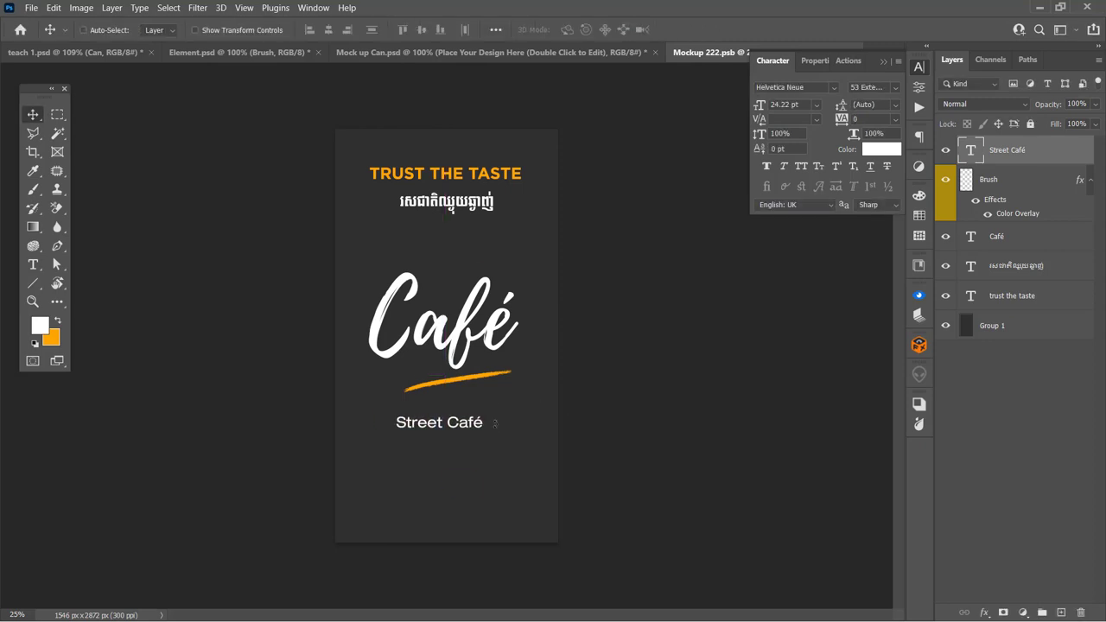
{"action": "left_click", "coordinate": [993, 180]}
{"action": "left_click", "coordinate": [996, 246], "text": "shift"}
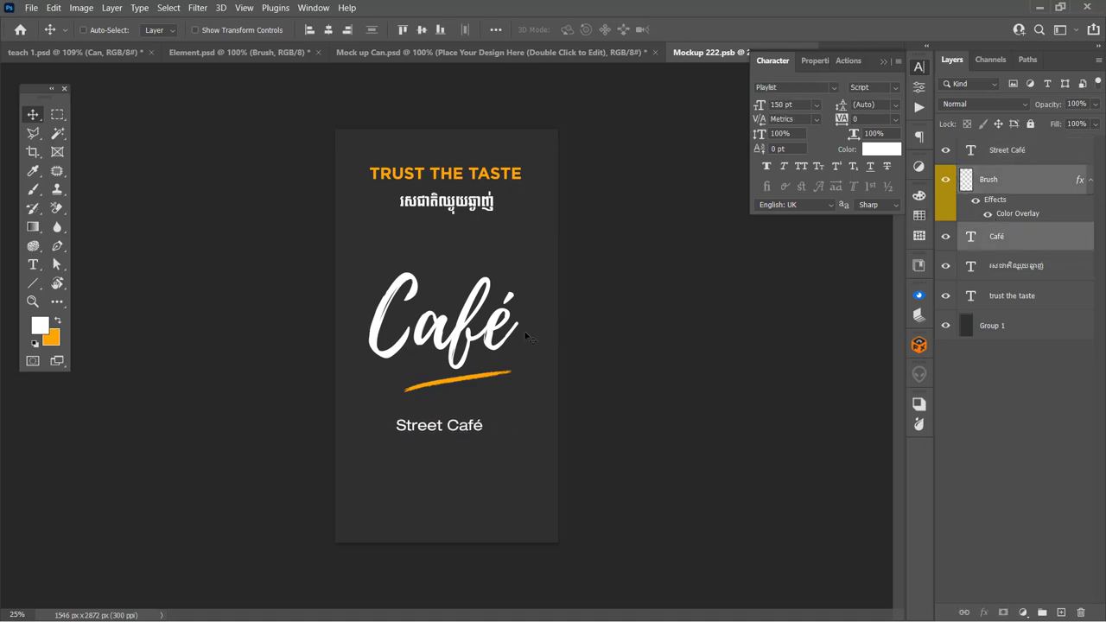
{"action": "key", "text": "Up"}
{"action": "key", "text": "Up"}
{"action": "key", "text": "Up"}
{"action": "key", "text": "Up"}
{"action": "left_click_drag", "start_coordinate": [524, 337], "coordinate": [524, 340]}
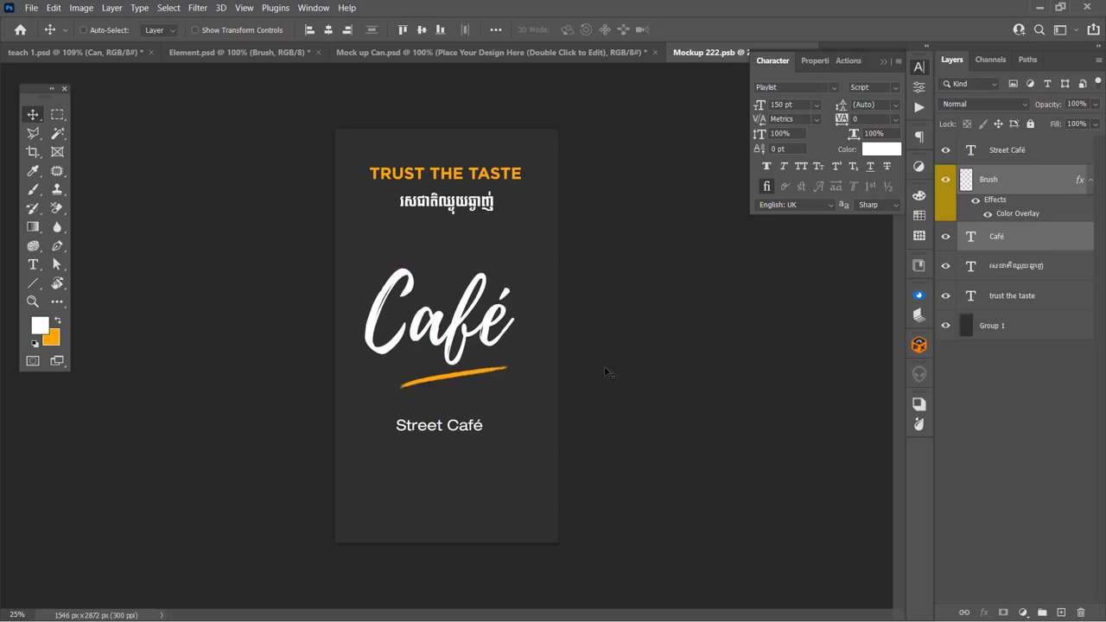
Step: Paste the 100% text block in Helvetica Neue 63 Medium Extended, 24 pt, centred under Street Café
{"action": "key", "text": "t"}
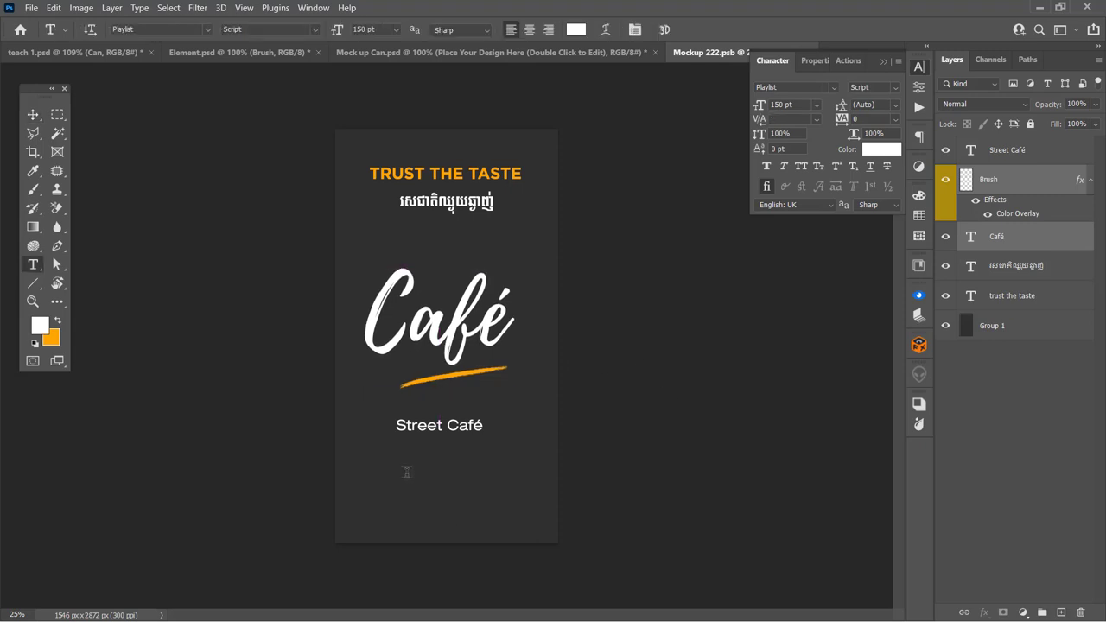
{"action": "left_click", "coordinate": [406, 472]}
{"action": "key", "text": "ctrl+v"}
{"action": "key", "text": "ctrl+a"}
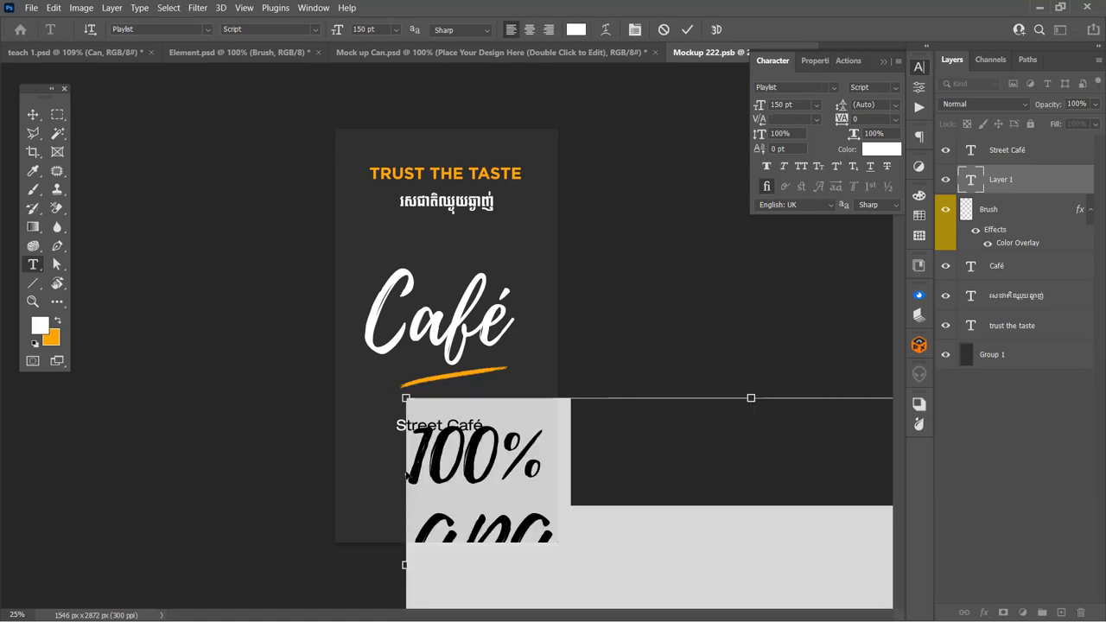
{"action": "left_click", "coordinate": [794, 87]}
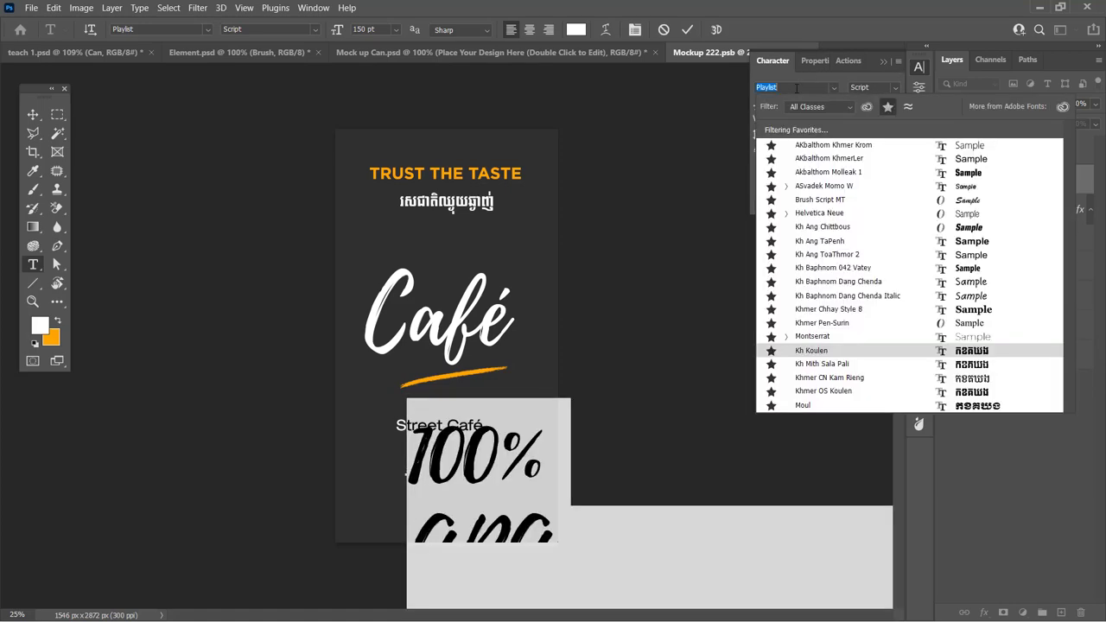
{"action": "type", "text": "helve"}
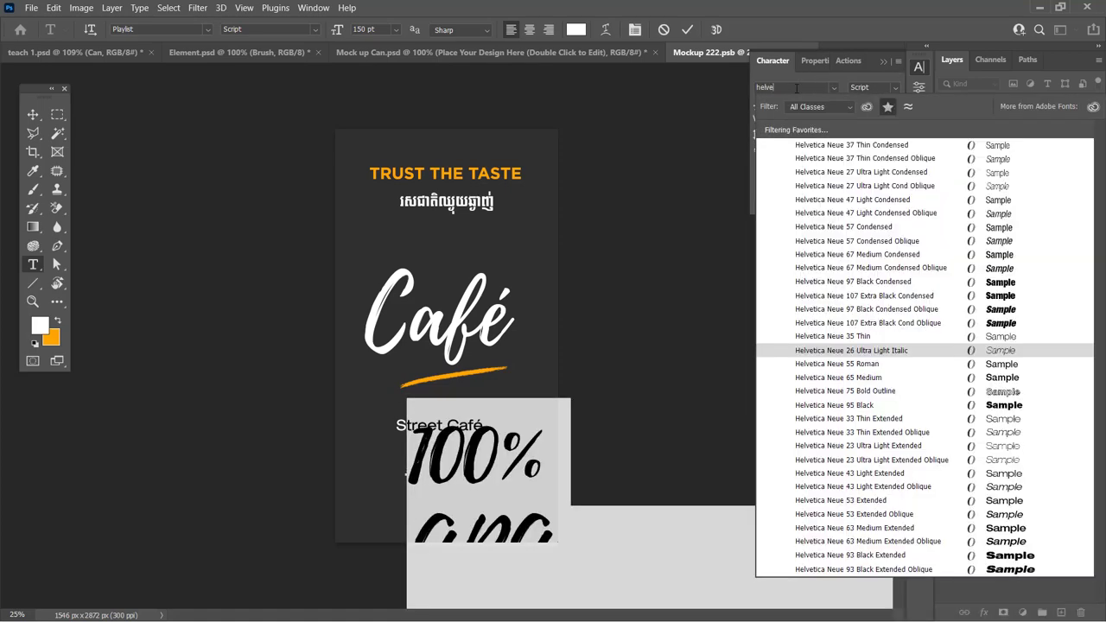
{"action": "type", "text": "r"}
{"action": "key", "text": "BackSpace"}
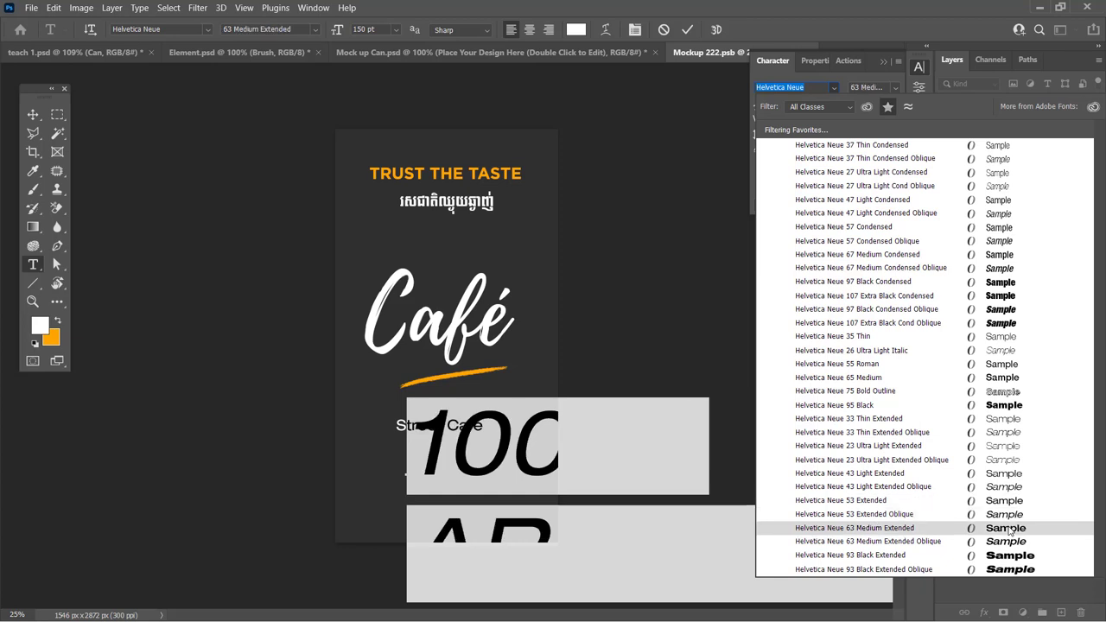
{"action": "left_click", "coordinate": [1006, 528]}
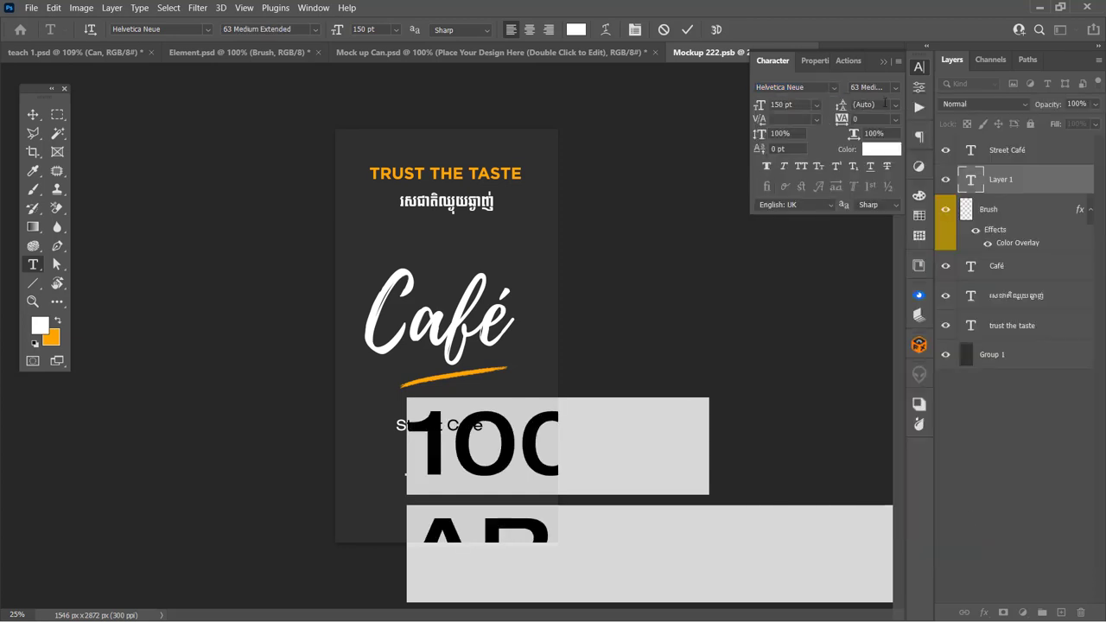
{"action": "left_click", "coordinate": [815, 105]}
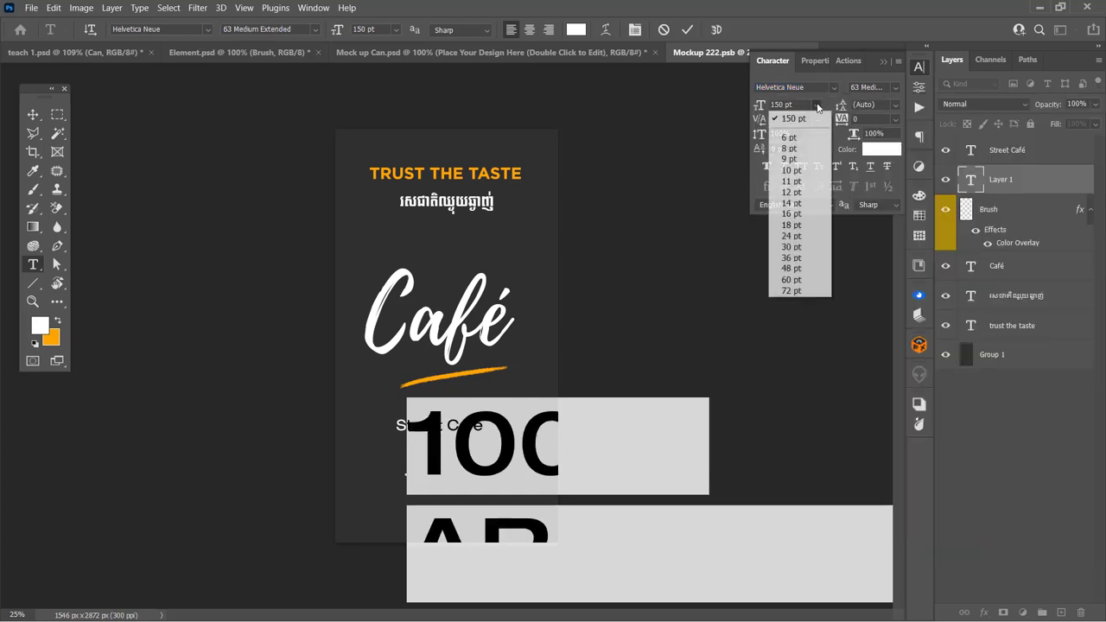
{"action": "left_click", "coordinate": [791, 236]}
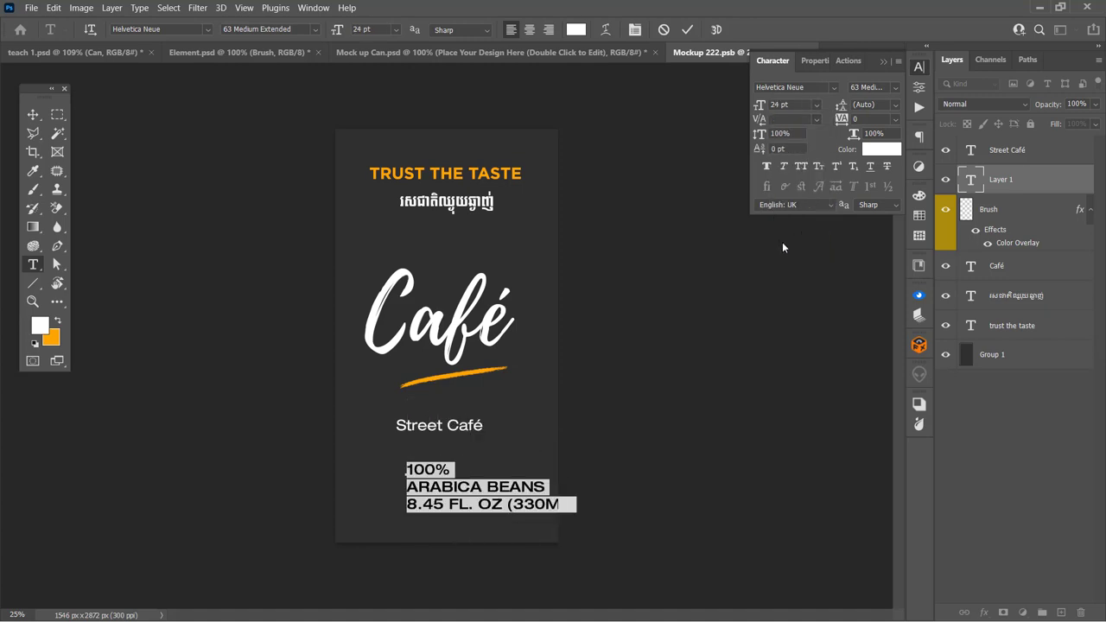
{"action": "left_click", "coordinate": [529, 30]}
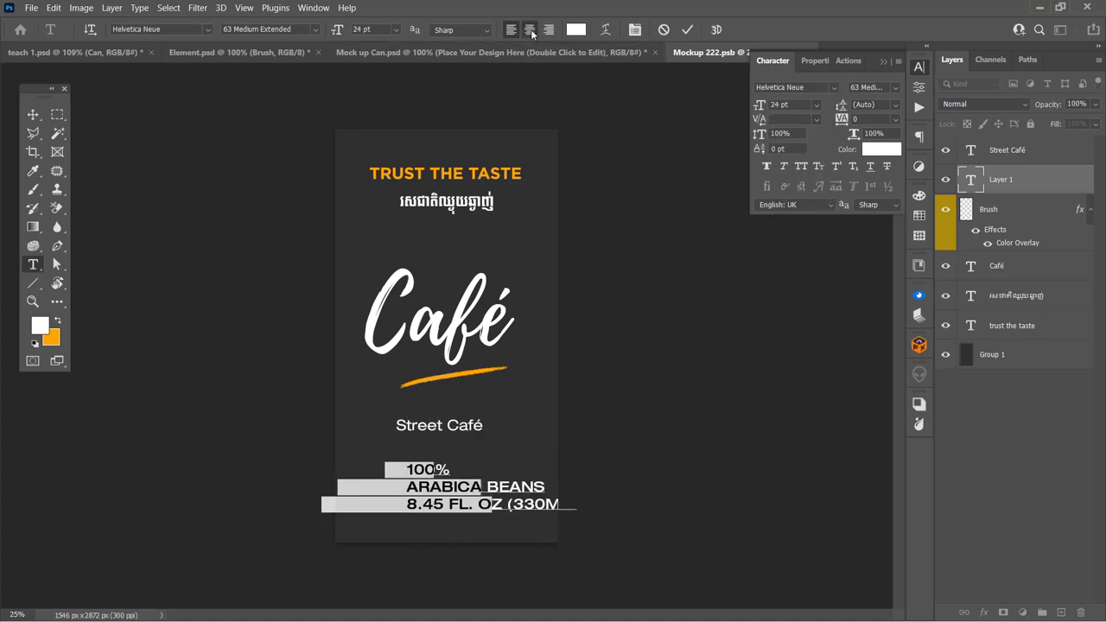
{"action": "left_click", "coordinate": [424, 485]}
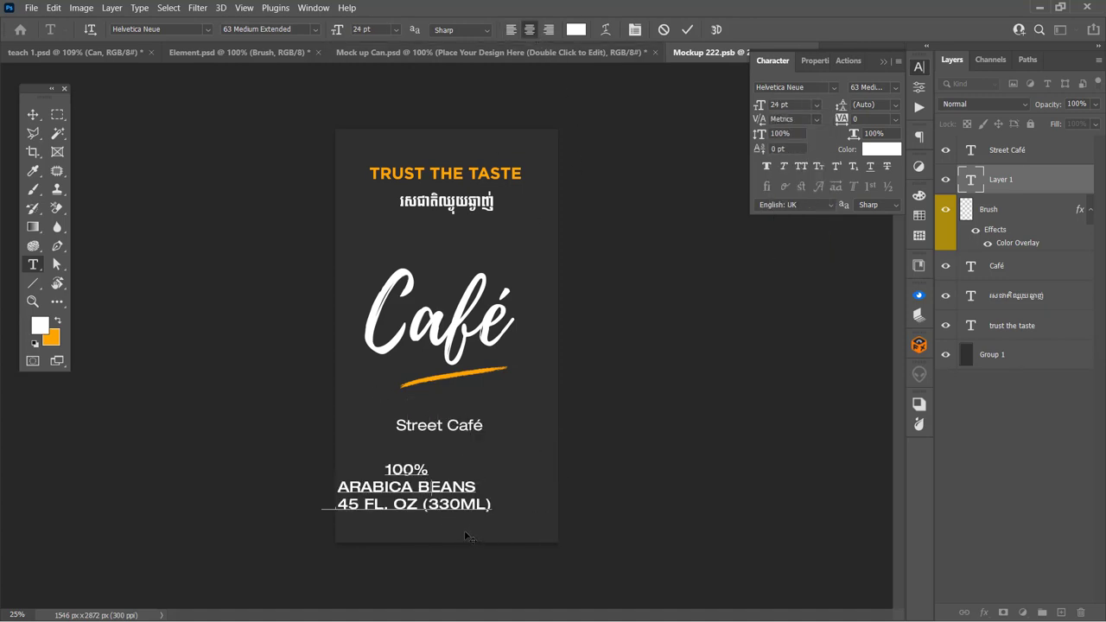
{"action": "left_click_drag", "start_coordinate": [467, 537], "coordinate": [487, 505]}
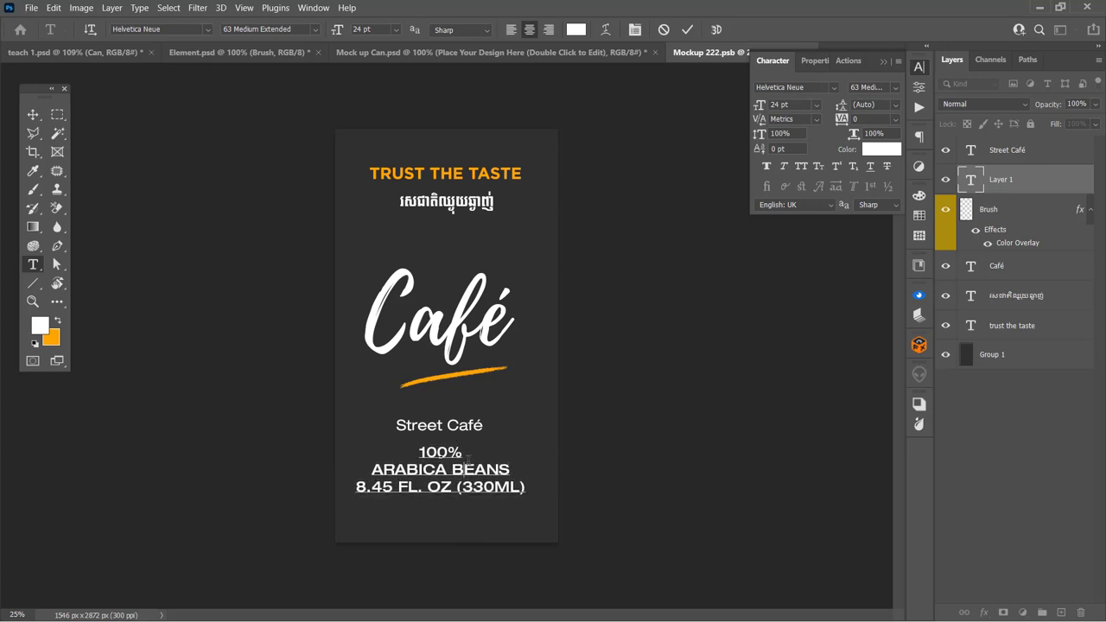
Step: Make ARABICA BEANS 43 Light Extended and the volume line 14 pt 23 Ultra Light Extended
{"action": "triple_click", "coordinate": [472, 470]}
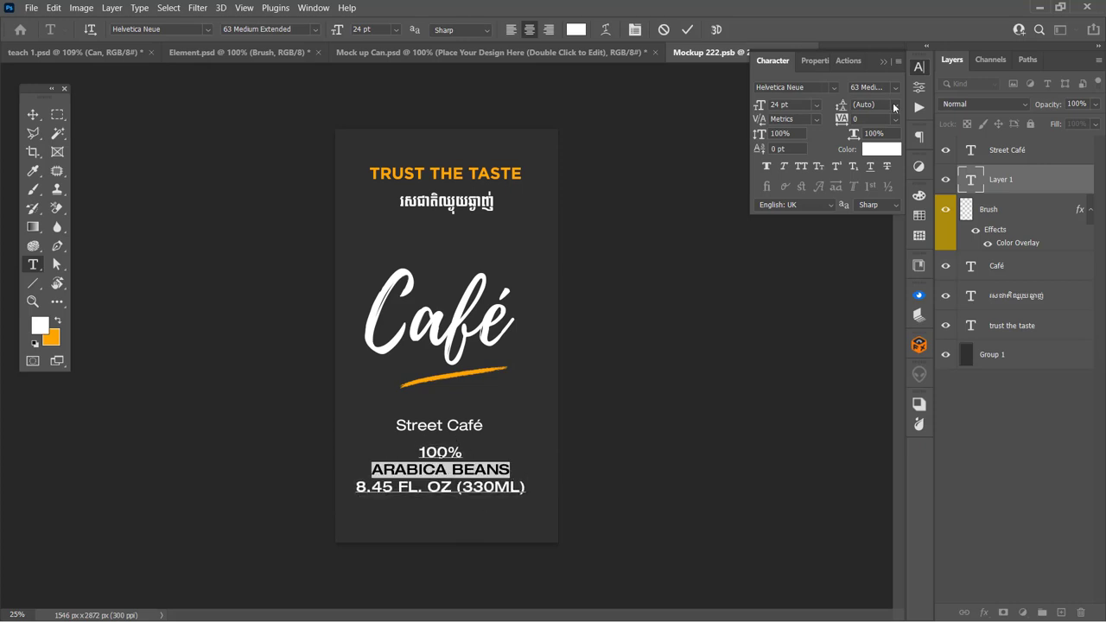
{"action": "left_click", "coordinate": [895, 88]}
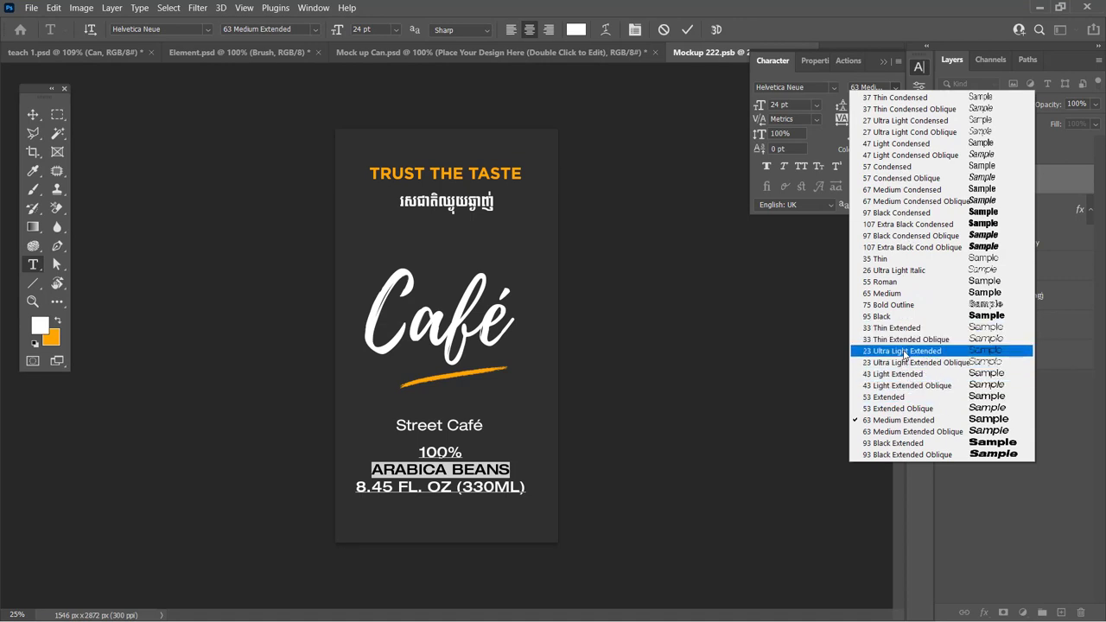
{"action": "left_click", "coordinate": [900, 374]}
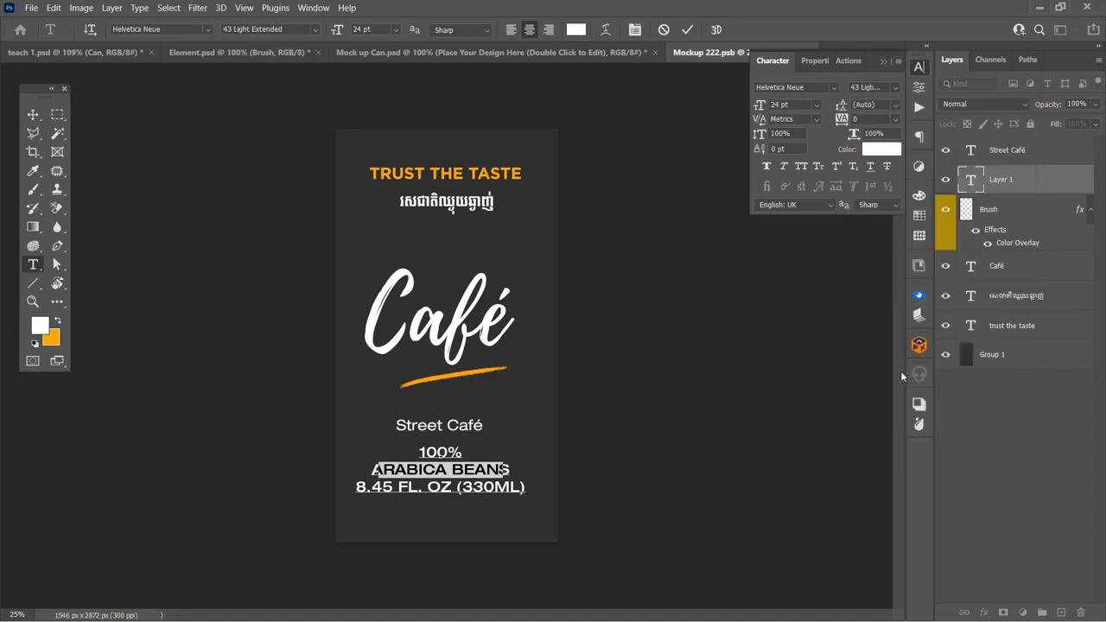
{"action": "triple_click", "coordinate": [489, 486]}
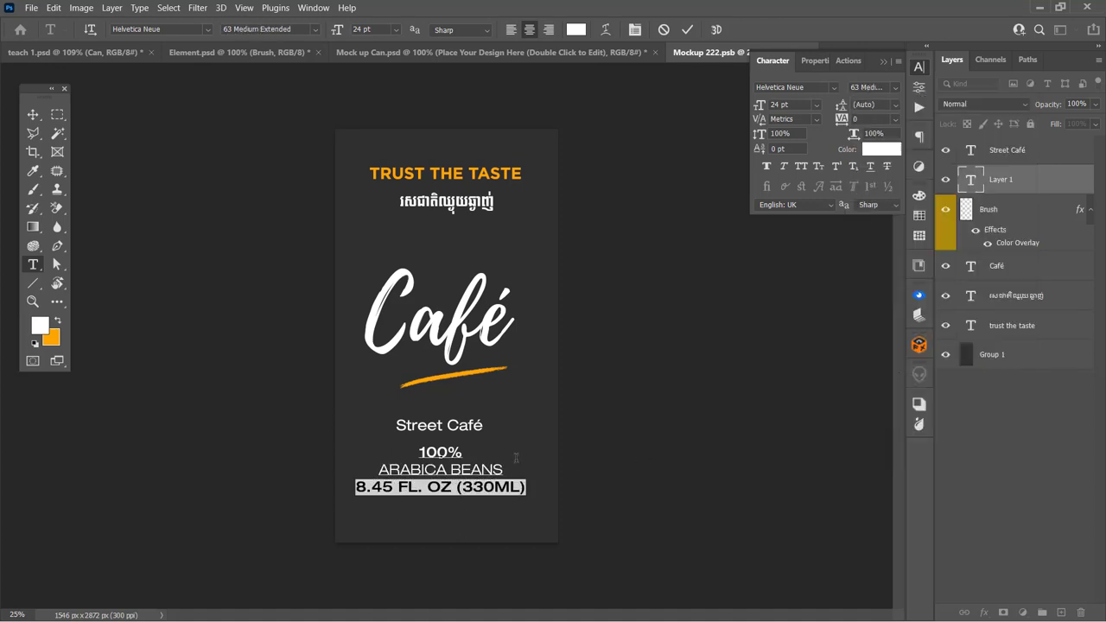
{"action": "left_click", "coordinate": [816, 104]}
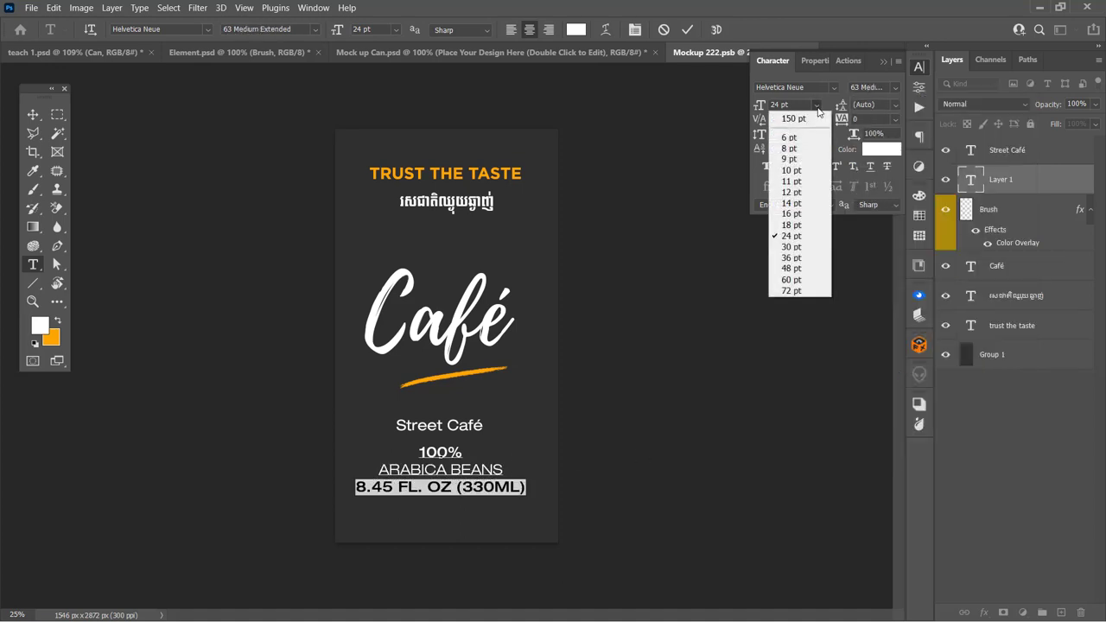
{"action": "left_click", "coordinate": [792, 214]}
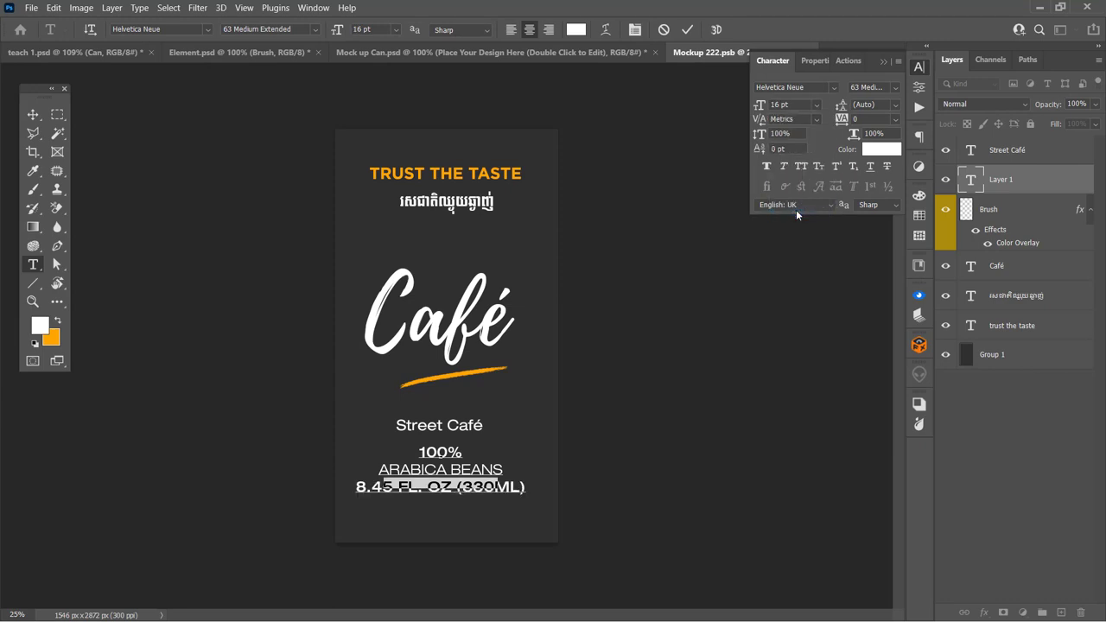
{"action": "left_click", "coordinate": [815, 104]}
{"action": "left_click", "coordinate": [787, 201]}
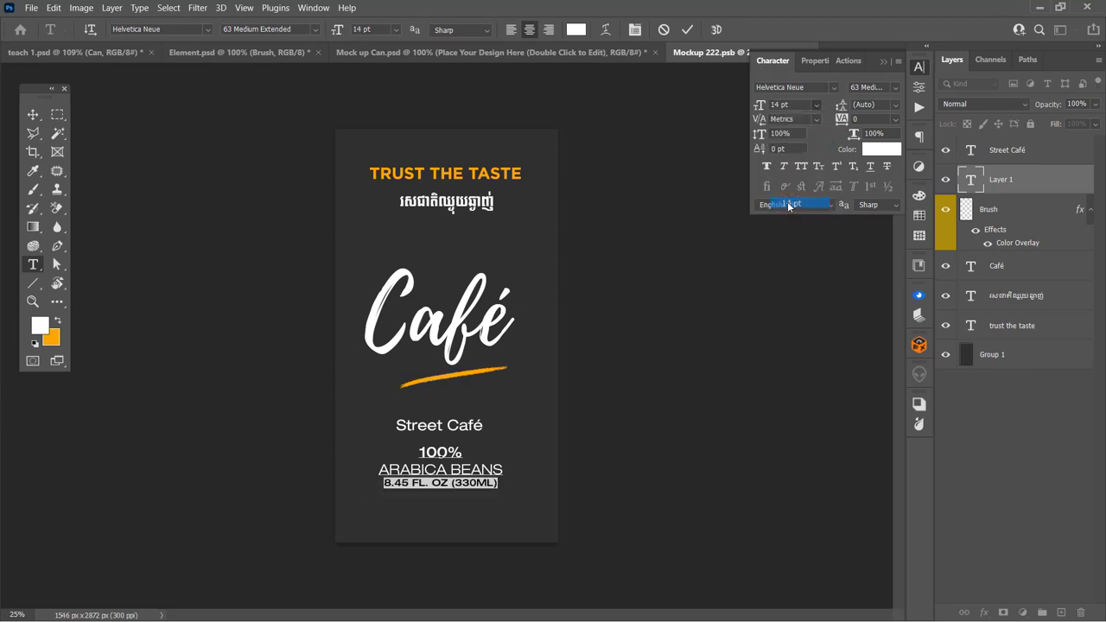
{"action": "left_click", "coordinate": [895, 88]}
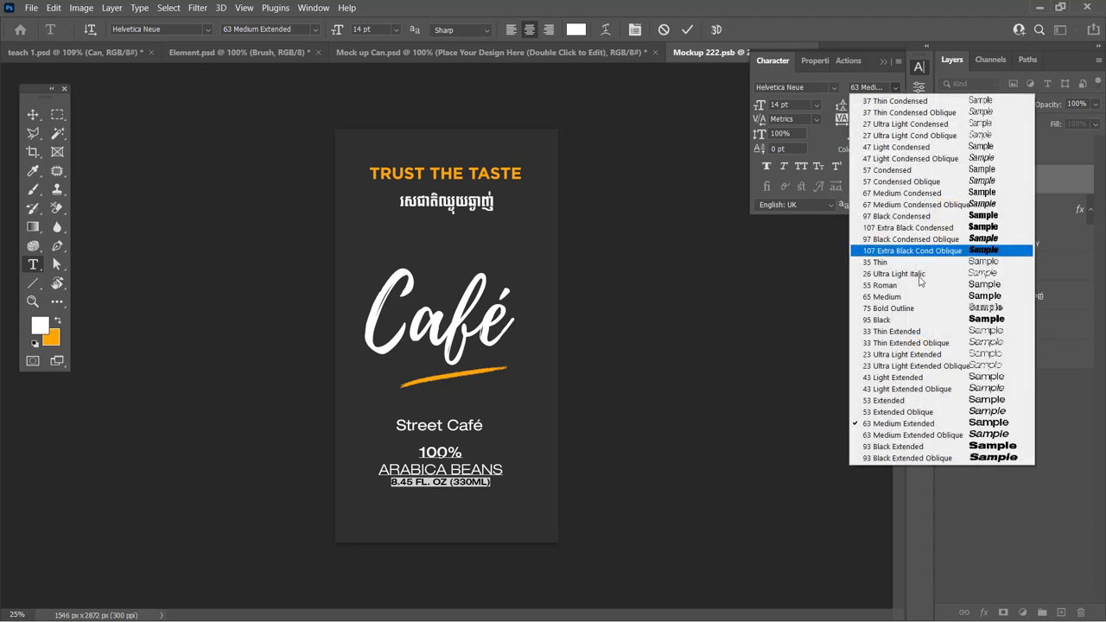
{"action": "left_click", "coordinate": [985, 354]}
{"action": "left_click", "coordinate": [467, 488]}
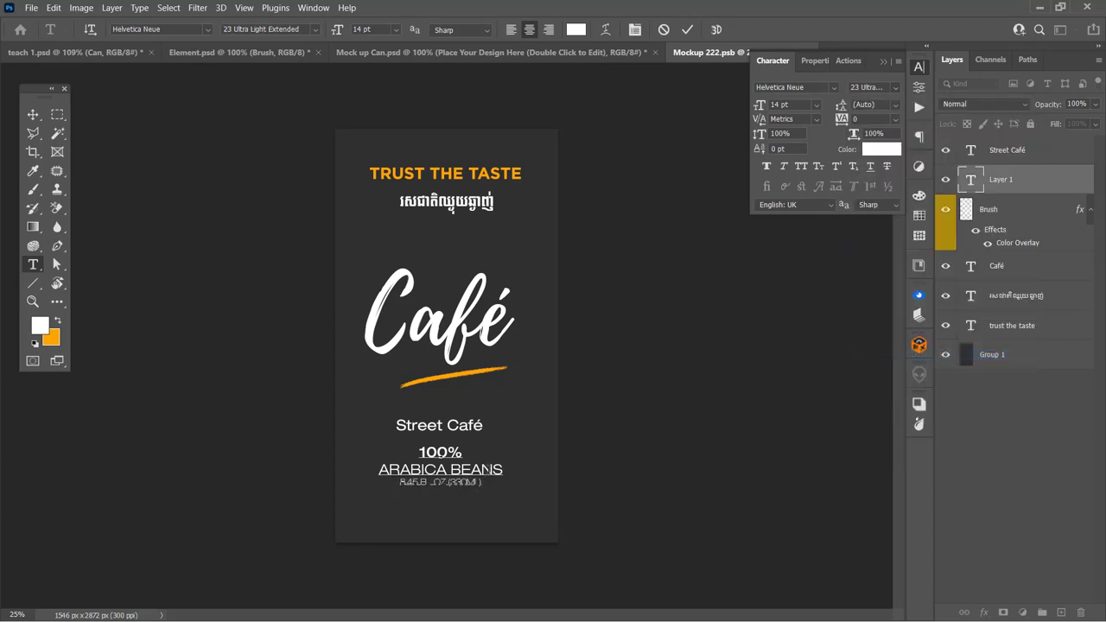
Step: Set the whole text block's line spacing to 24 pt
{"action": "left_click", "coordinate": [441, 469]}
{"action": "key", "text": "ctrl+a"}
{"action": "left_click", "coordinate": [895, 104]}
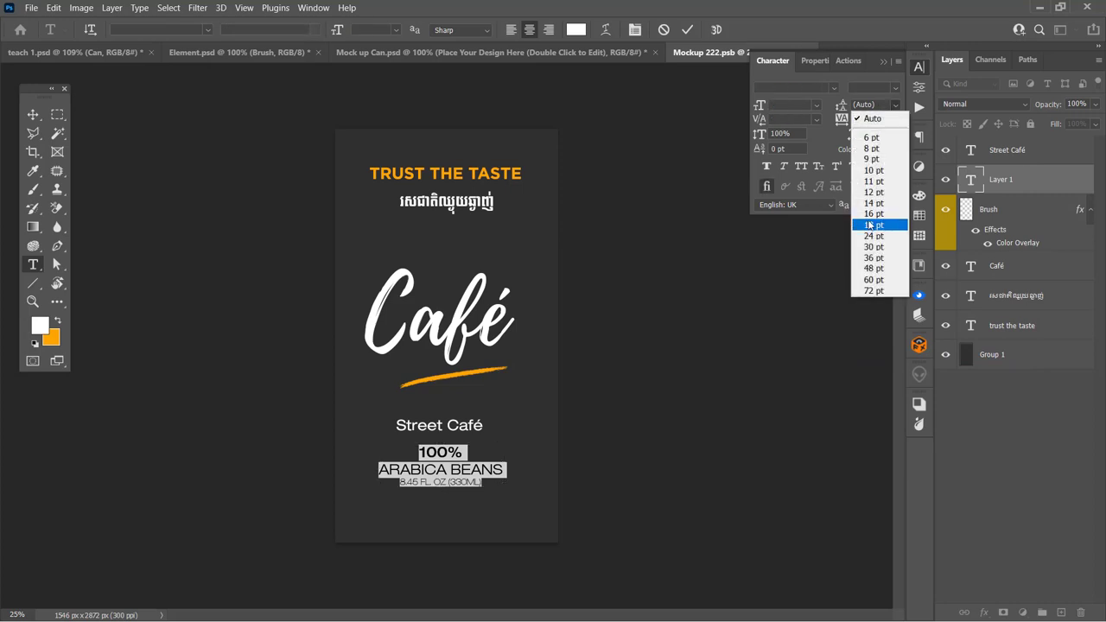
{"action": "left_click", "coordinate": [872, 224]}
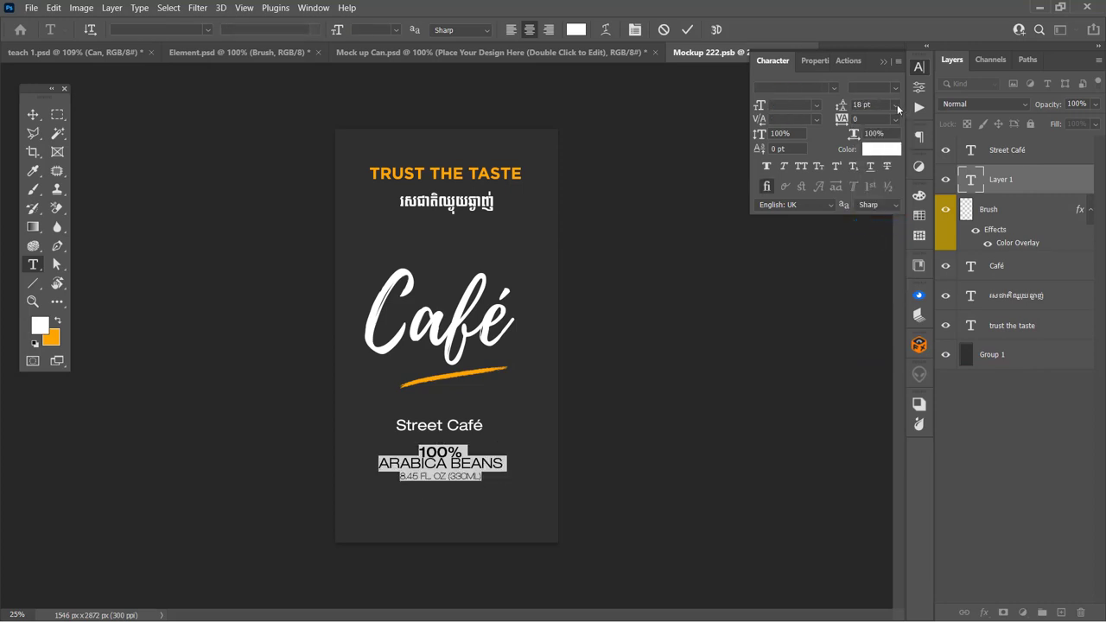
{"action": "left_click", "coordinate": [896, 105]}
{"action": "left_click", "coordinate": [870, 247]}
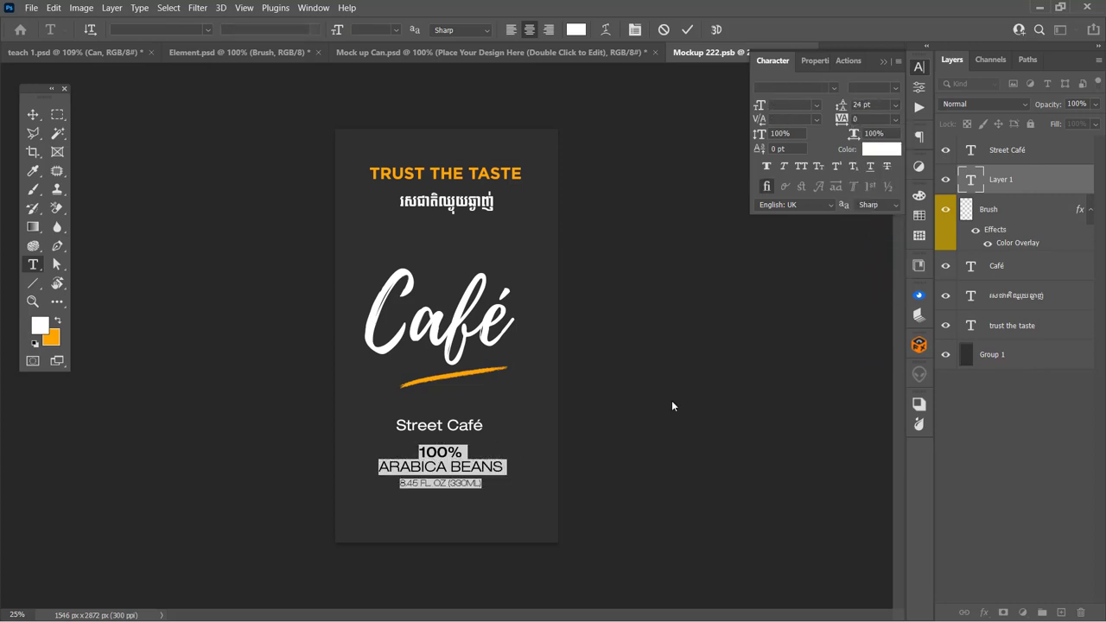
{"action": "left_click", "coordinate": [687, 30]}
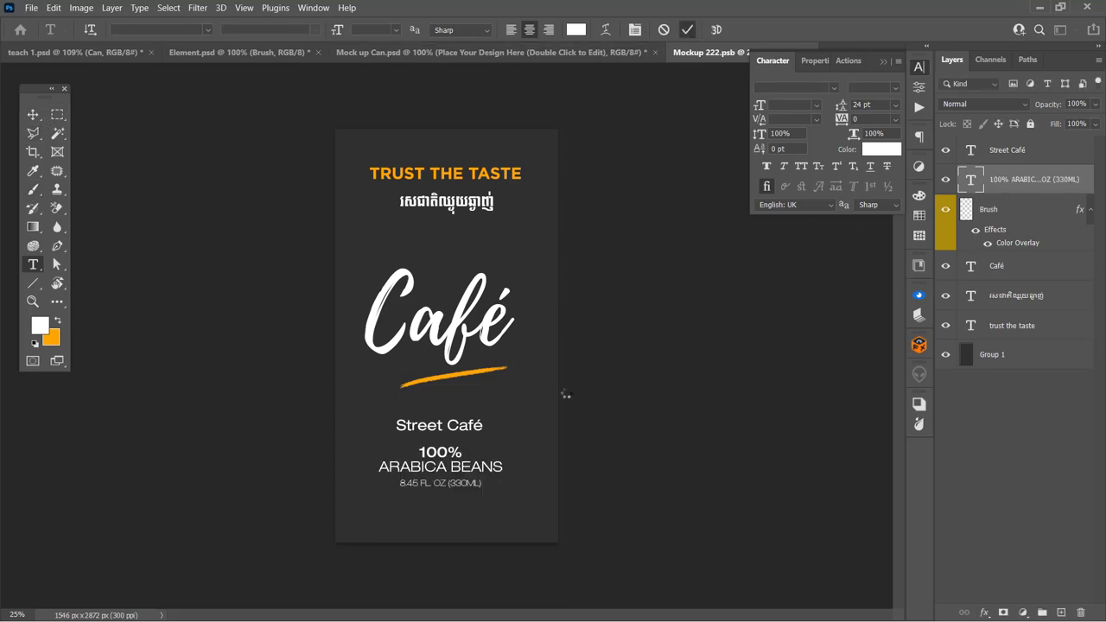
Step: Insert a blank line before the volume line and move the block up slightly
{"action": "key", "text": "v"}
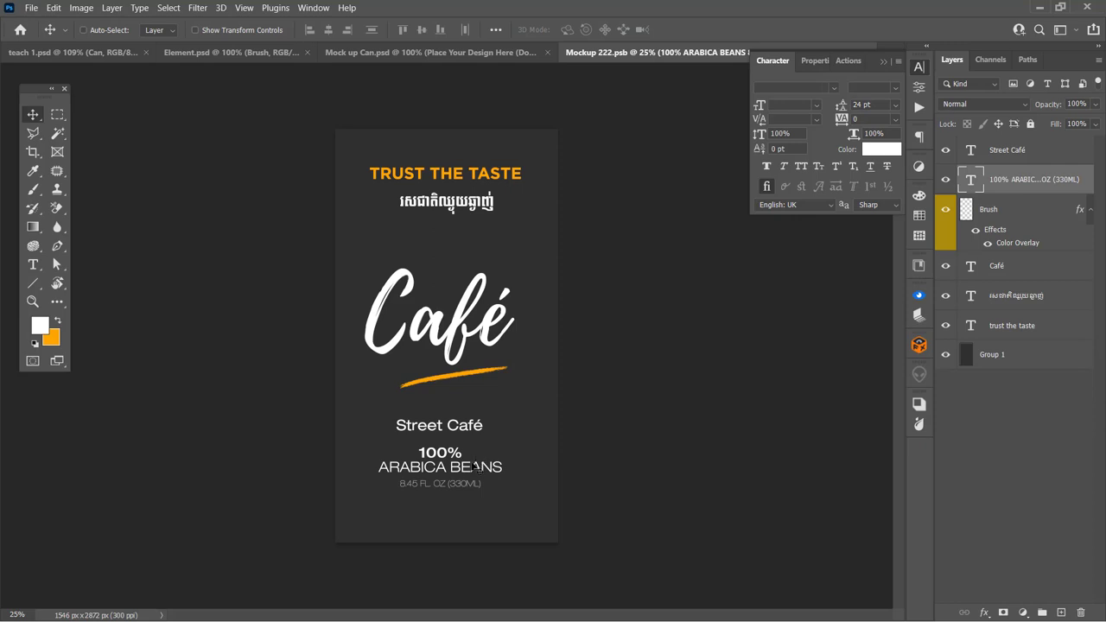
{"action": "double_click", "coordinate": [499, 468]}
{"action": "key", "text": "Return"}
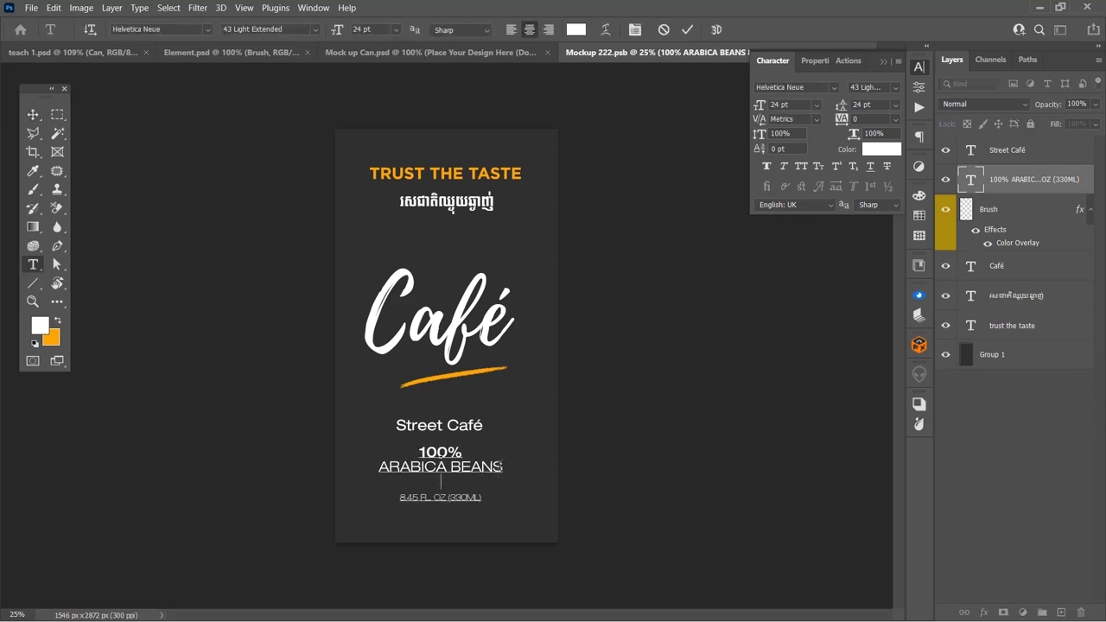
{"action": "left_click", "coordinate": [33, 114]}
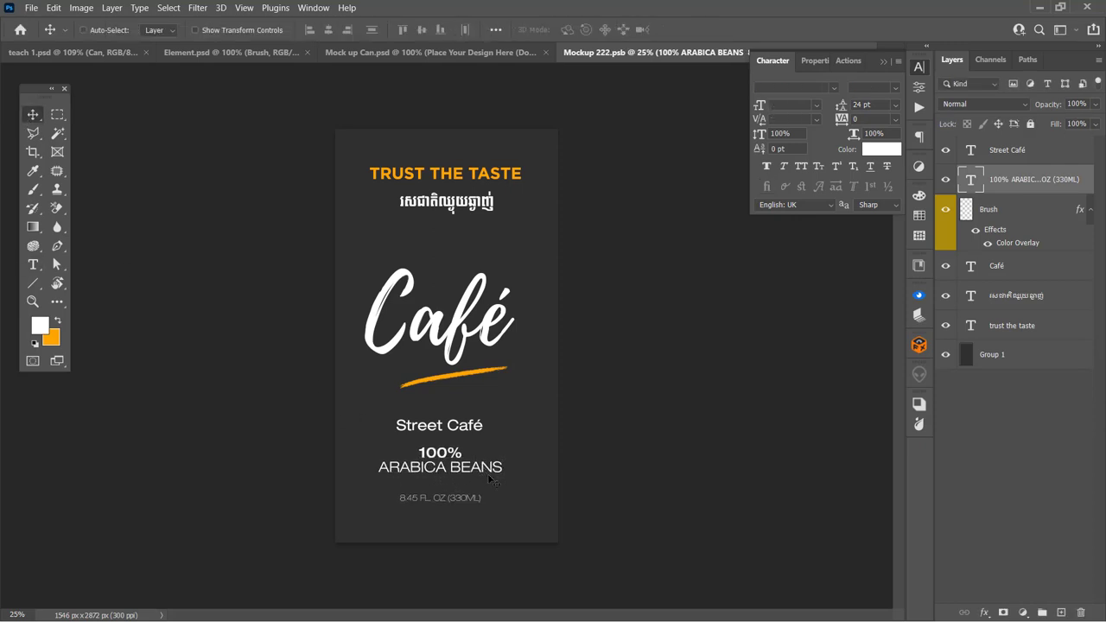
{"action": "left_click_drag", "start_coordinate": [492, 471], "coordinate": [474, 474]}
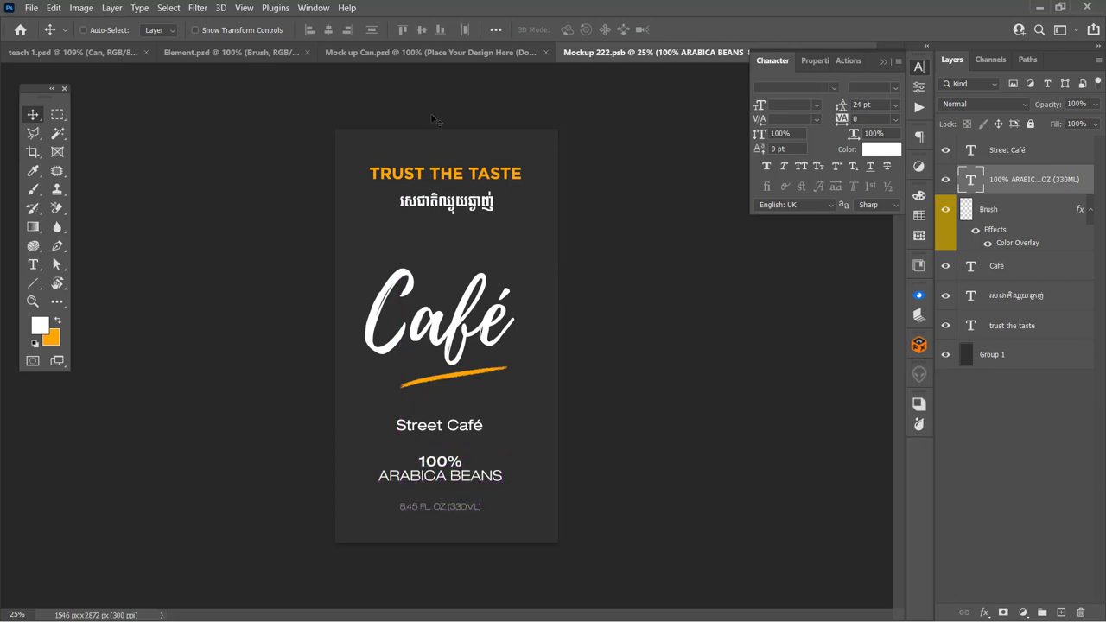
Step: Bring the QR code from Element.psd into the mockup, shrink it to about 139 px, and place it bottom right
{"action": "left_click", "coordinate": [270, 52]}
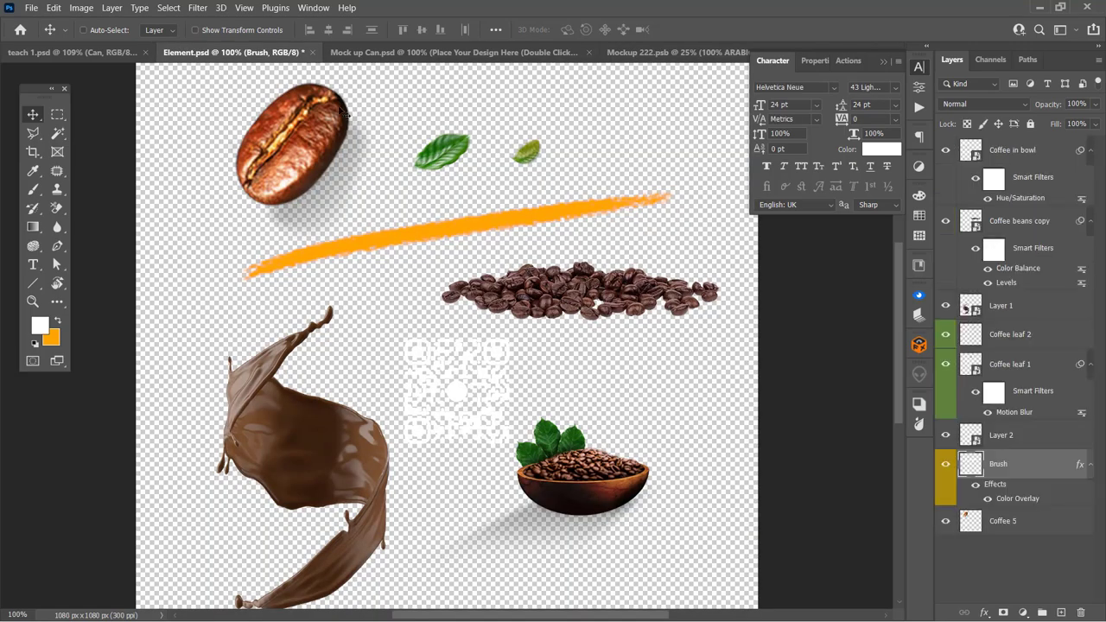
{"action": "right_click", "coordinate": [467, 403]}
{"action": "left_click", "coordinate": [484, 397]}
{"action": "mouse_move", "coordinate": [423, 408]}
{"action": "left_mouse_down"}
{"action": "mouse_move", "coordinate": [471, 408]}
{"action": "mouse_move", "coordinate": [652, 52]}
{"action": "left_mouse_up"}
{"action": "left_click_drag", "start_coordinate": [498, 441], "coordinate": [531, 507]}
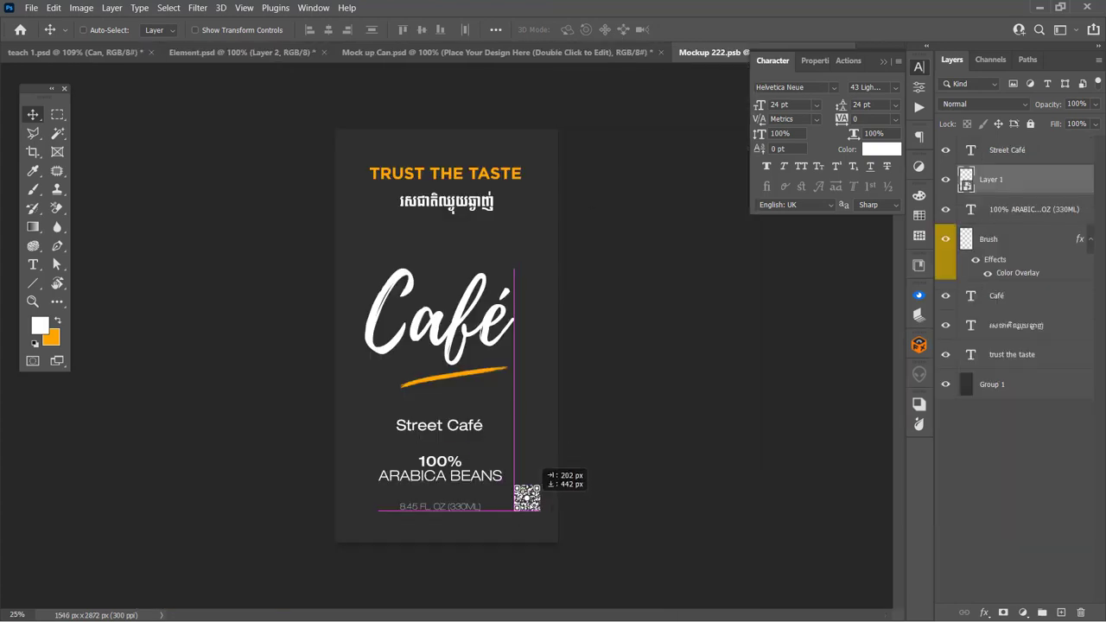
{"action": "key", "text": "ctrl+t"}
{"action": "mouse_move", "coordinate": [540, 485]}
{"action": "left_mouse_down"}
{"action": "mouse_move", "coordinate": [531, 492]}
{"action": "mouse_move", "coordinate": [550, 507]}
{"action": "left_mouse_up"}
{"action": "key", "text": "Return"}
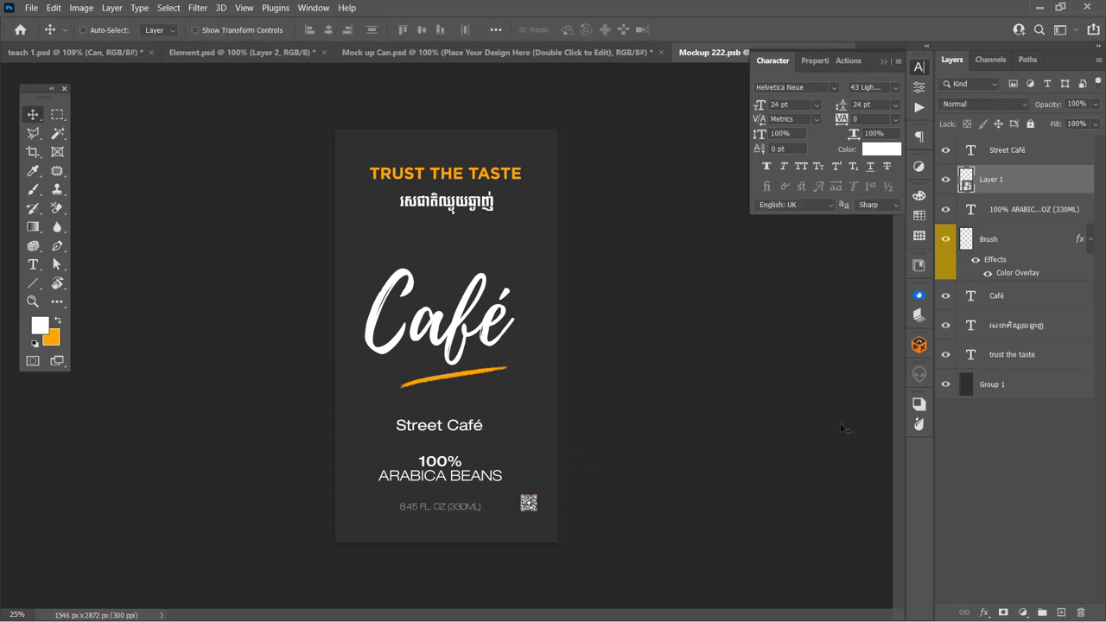
{"action": "key", "text": "Left"}
{"action": "key", "text": "Left"}
{"action": "key", "text": "Left"}
{"action": "key", "text": "Left"}
{"action": "key", "text": "Left"}
{"action": "key", "text": "Left"}
Step: Give the QR code an orange Color Overlay sampled from the brush stroke, then save
{"action": "right_click", "coordinate": [1043, 184]}
{"action": "left_click", "coordinate": [866, 21]}
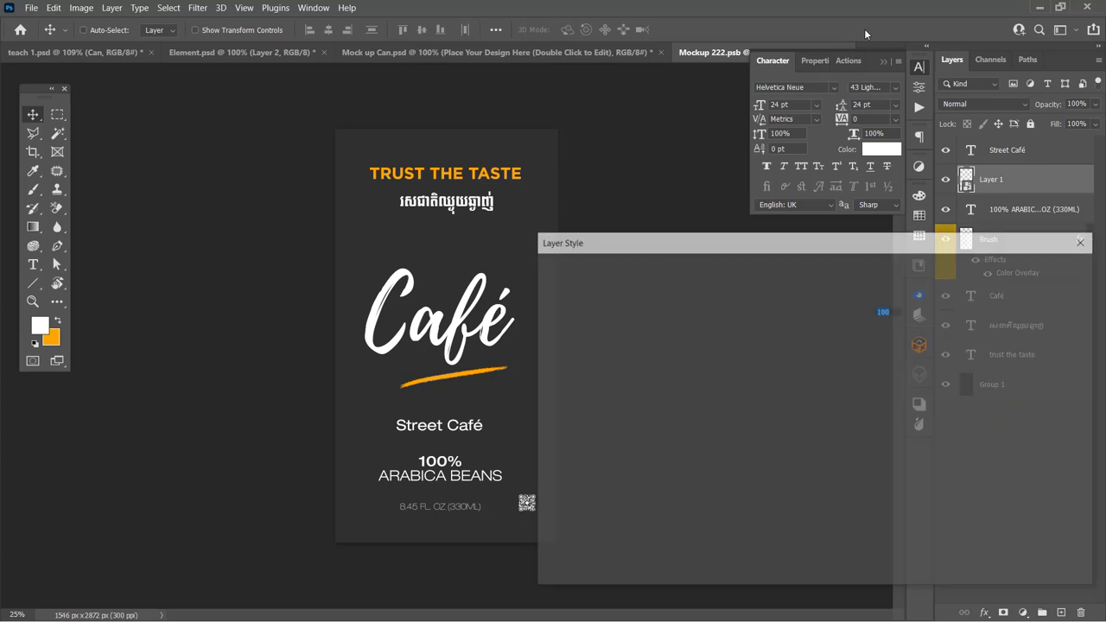
{"action": "left_click", "coordinate": [581, 438]}
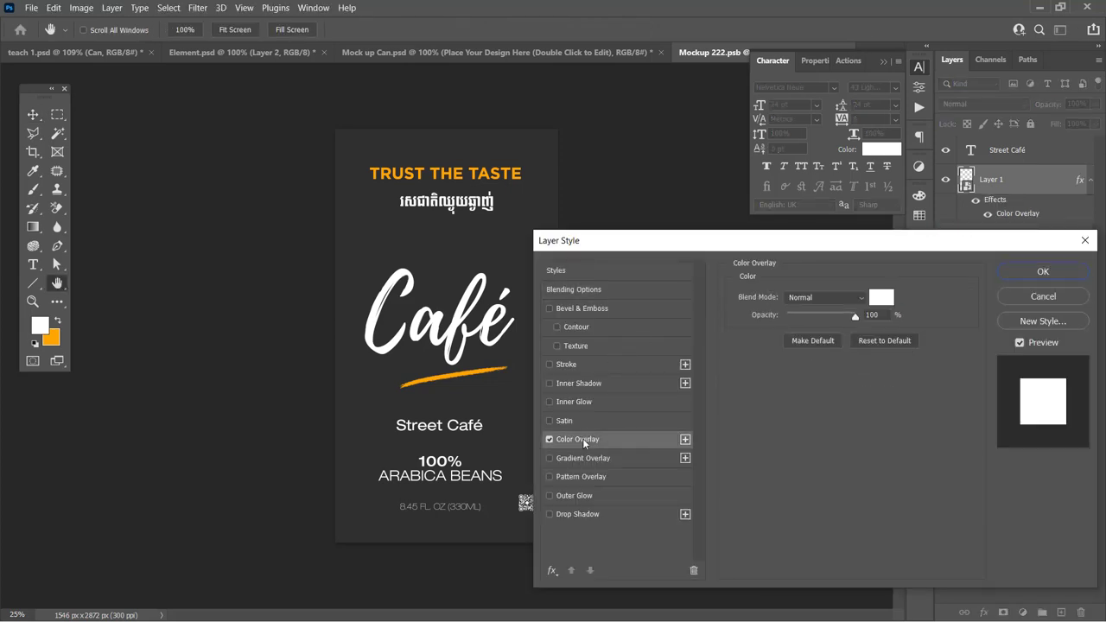
{"action": "left_click", "coordinate": [876, 300]}
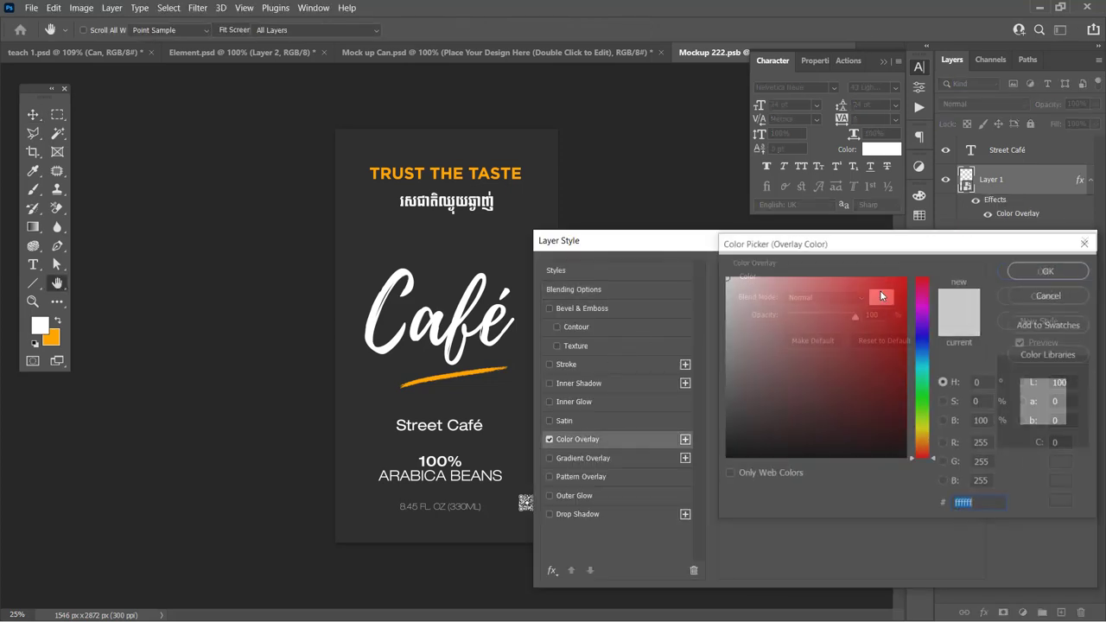
{"action": "left_click", "coordinate": [474, 370]}
{"action": "left_click", "coordinate": [1048, 271]}
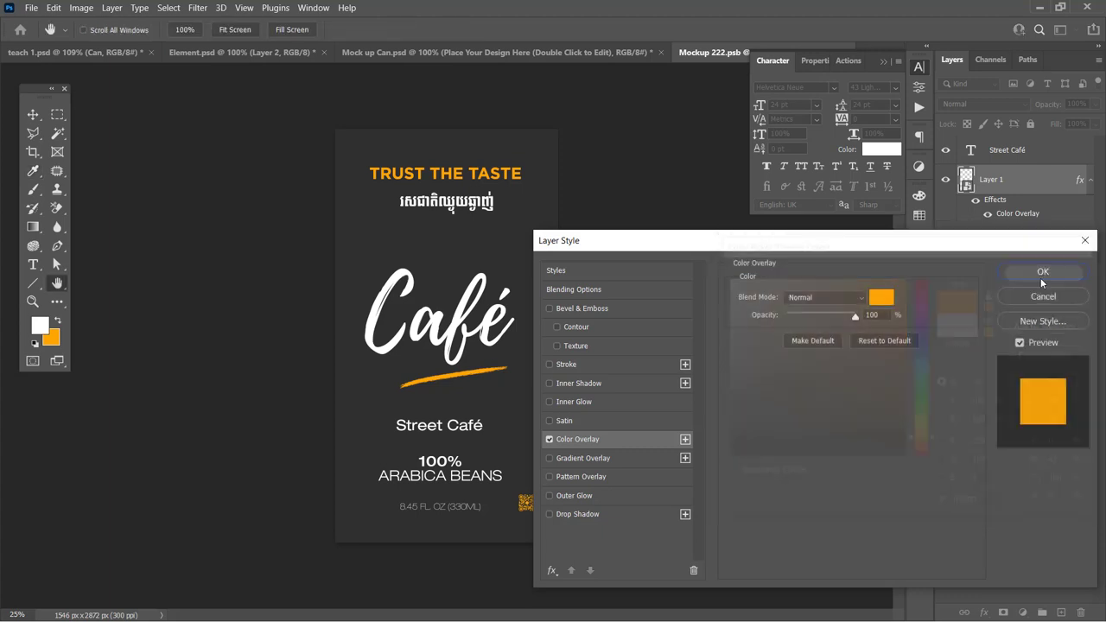
{"action": "left_click", "coordinate": [1045, 269]}
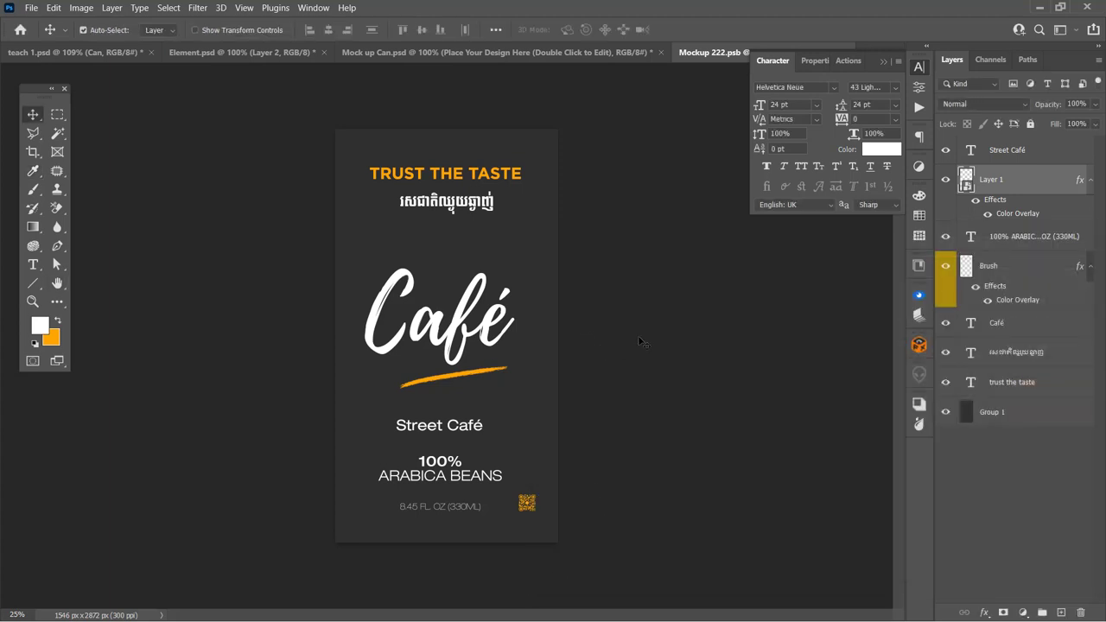
{"action": "key", "text": "ctrl+s"}
Step: In Mock up Can.psd, expand Group 1 and select the grey Layer 0 backdrop
{"action": "left_click", "coordinate": [540, 52]}
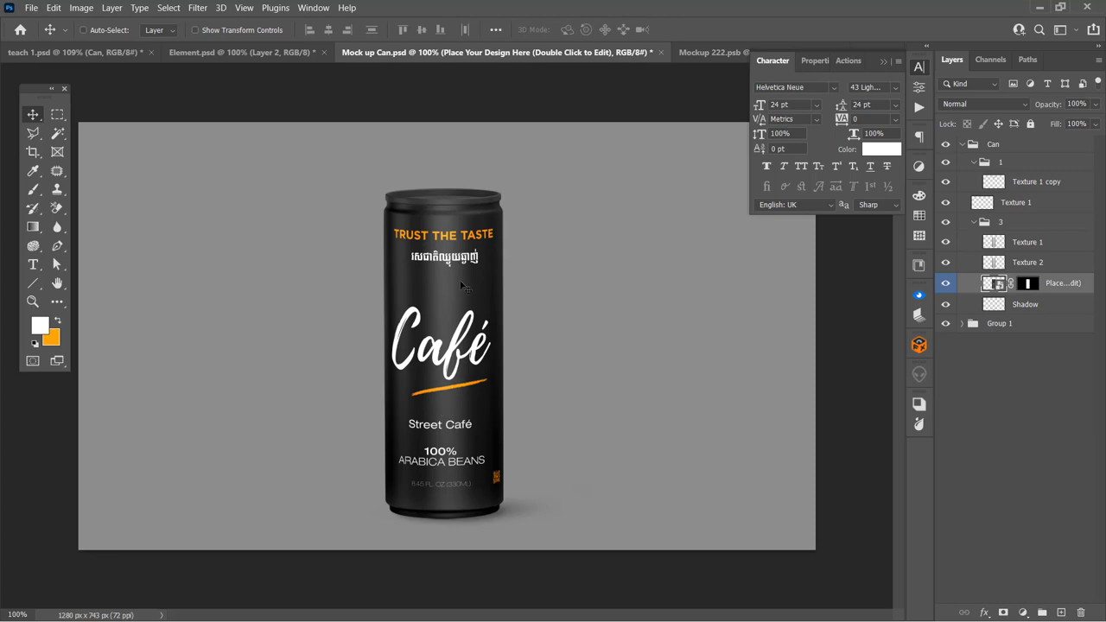
{"action": "left_click", "coordinate": [946, 284]}
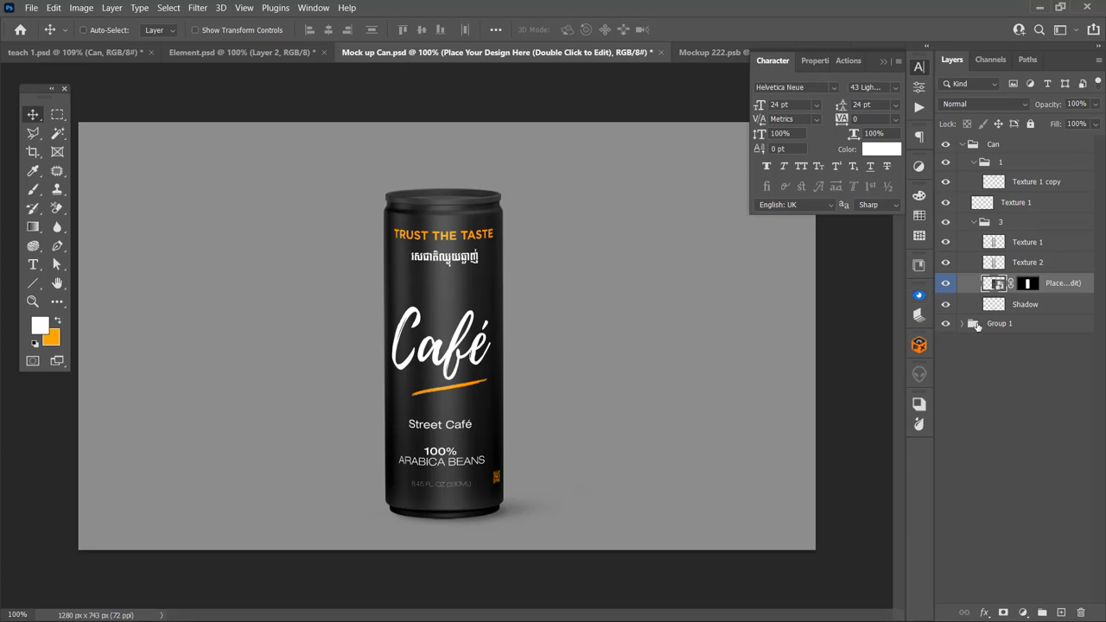
{"action": "left_click", "coordinate": [962, 324]}
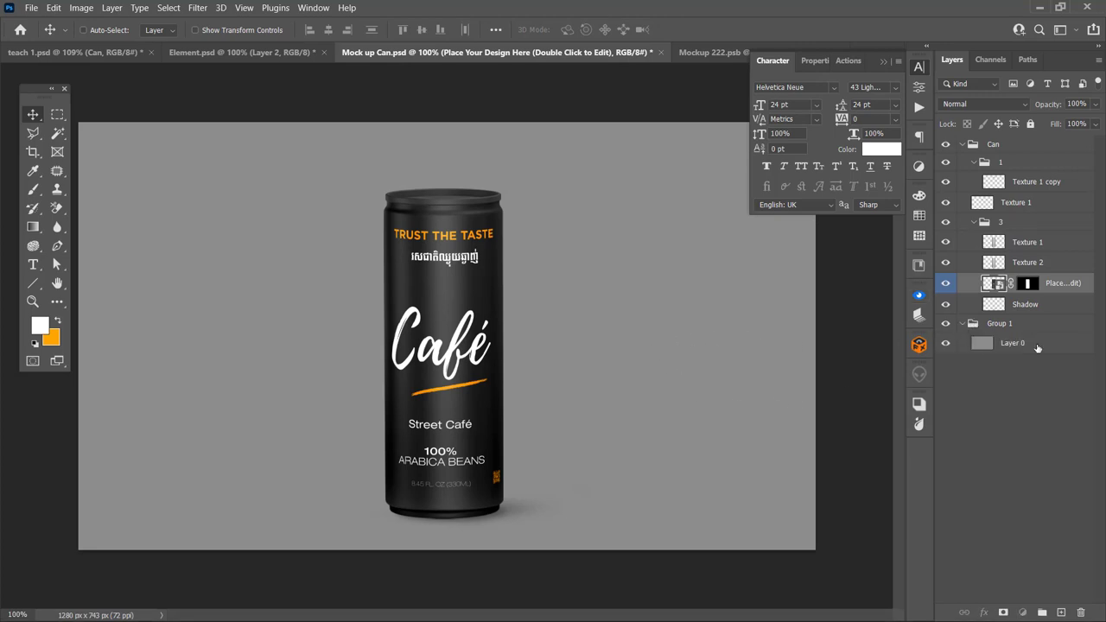
{"action": "left_click", "coordinate": [1026, 344]}
Step: Give Layer 0 a radial peach-brown Gradient Overlay, Reverse off, at 150% scale
{"action": "right_click", "coordinate": [1057, 343]}
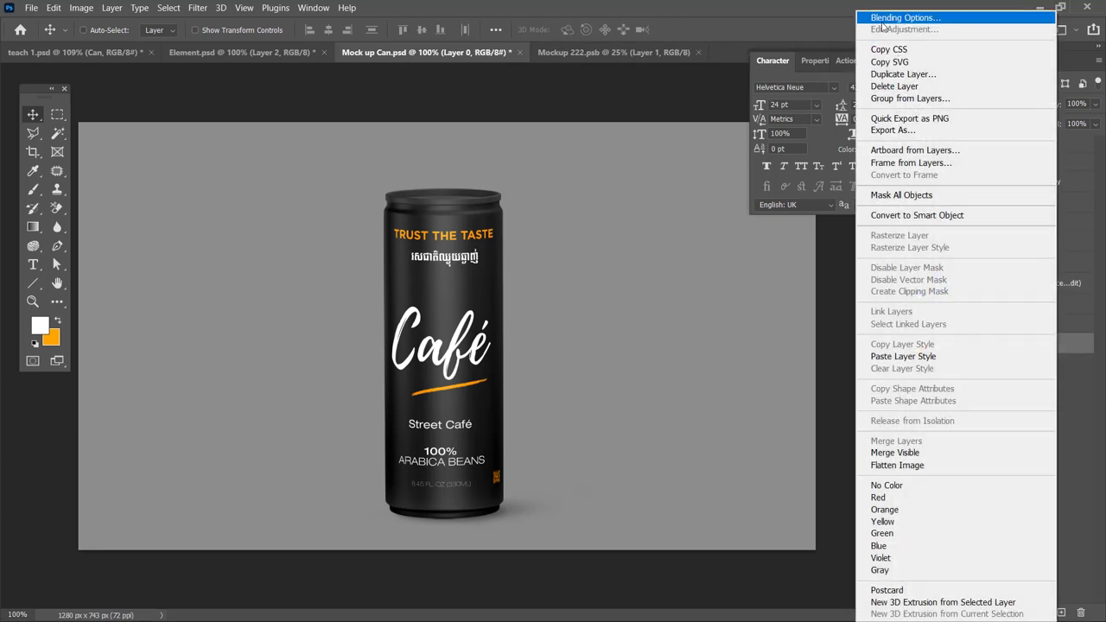
{"action": "left_click", "coordinate": [882, 12]}
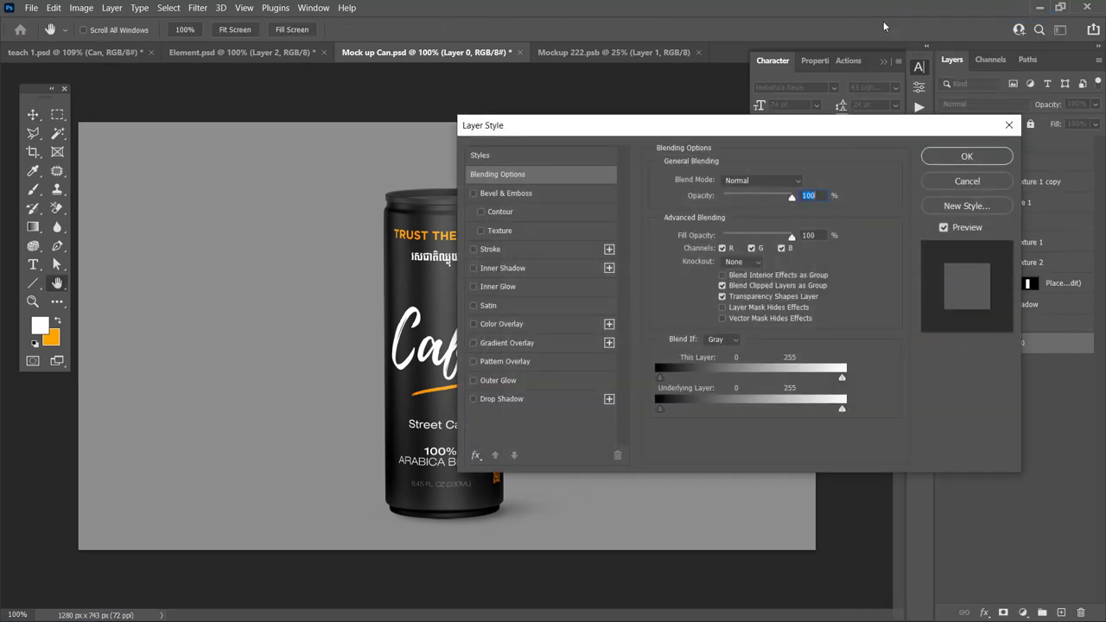
{"action": "left_click", "coordinate": [473, 343]}
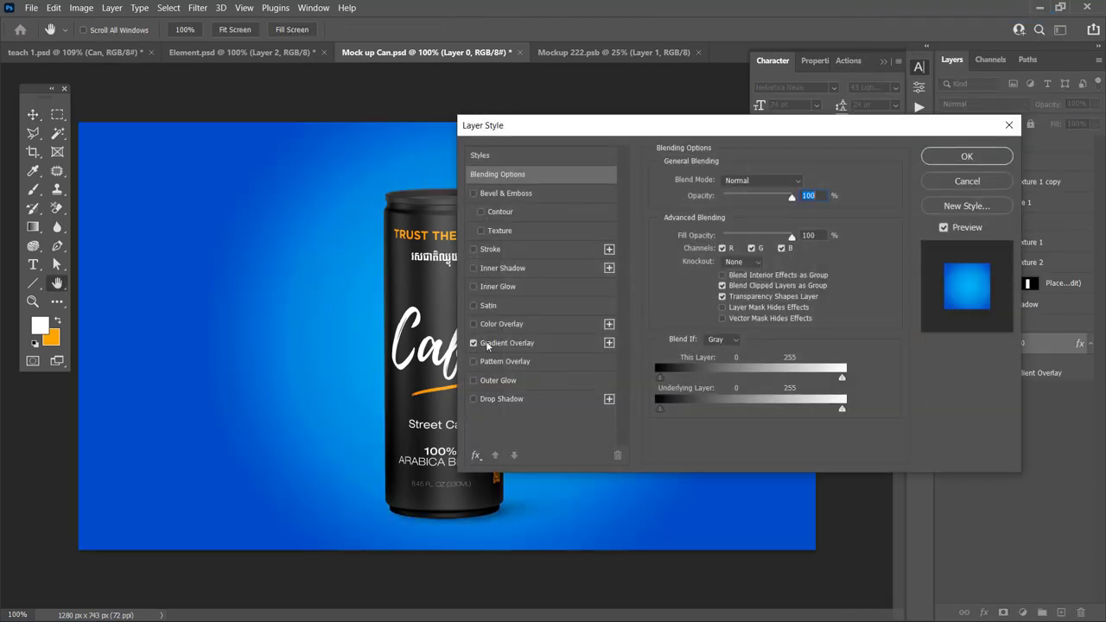
{"action": "left_click", "coordinate": [509, 343]}
{"action": "left_click", "coordinate": [733, 214]}
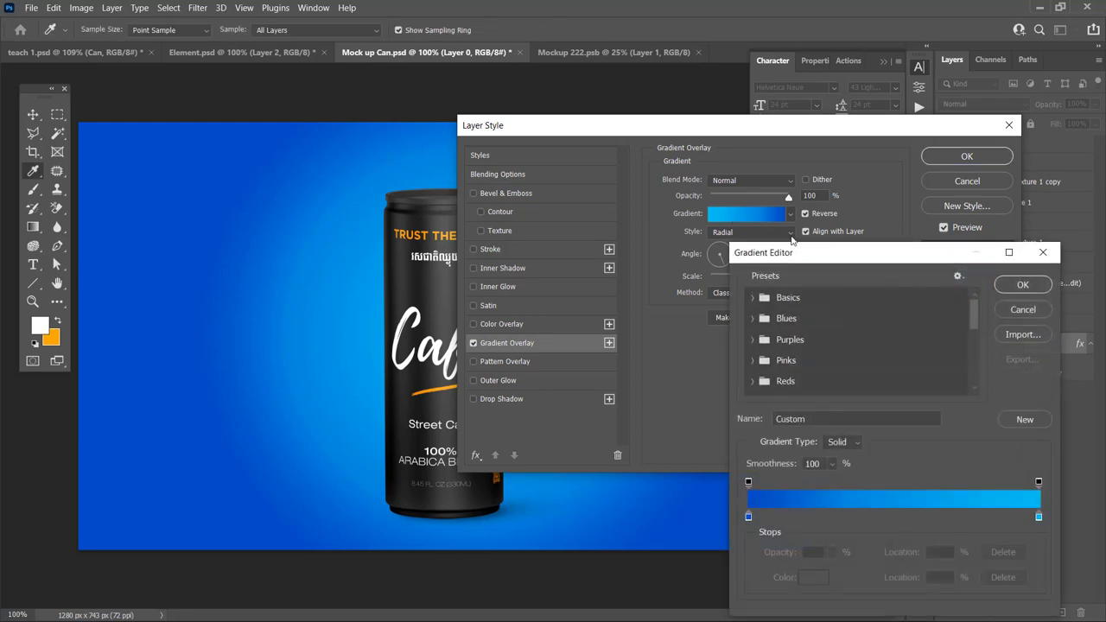
{"action": "left_click_drag", "start_coordinate": [976, 326], "coordinate": [972, 375]}
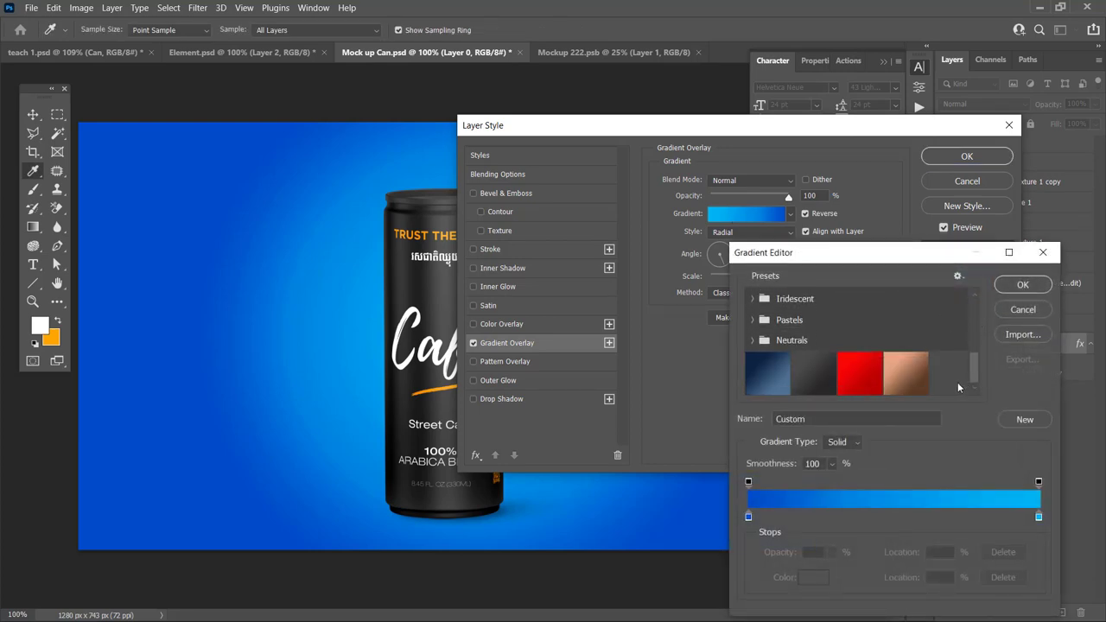
{"action": "left_click", "coordinate": [903, 376]}
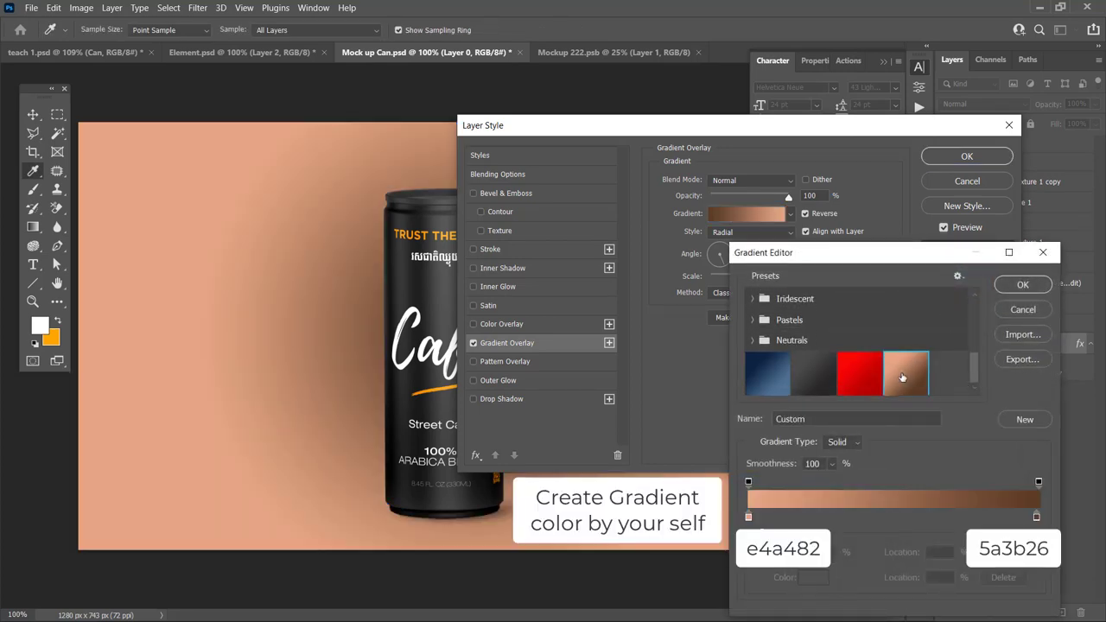
{"action": "left_click", "coordinate": [1017, 285]}
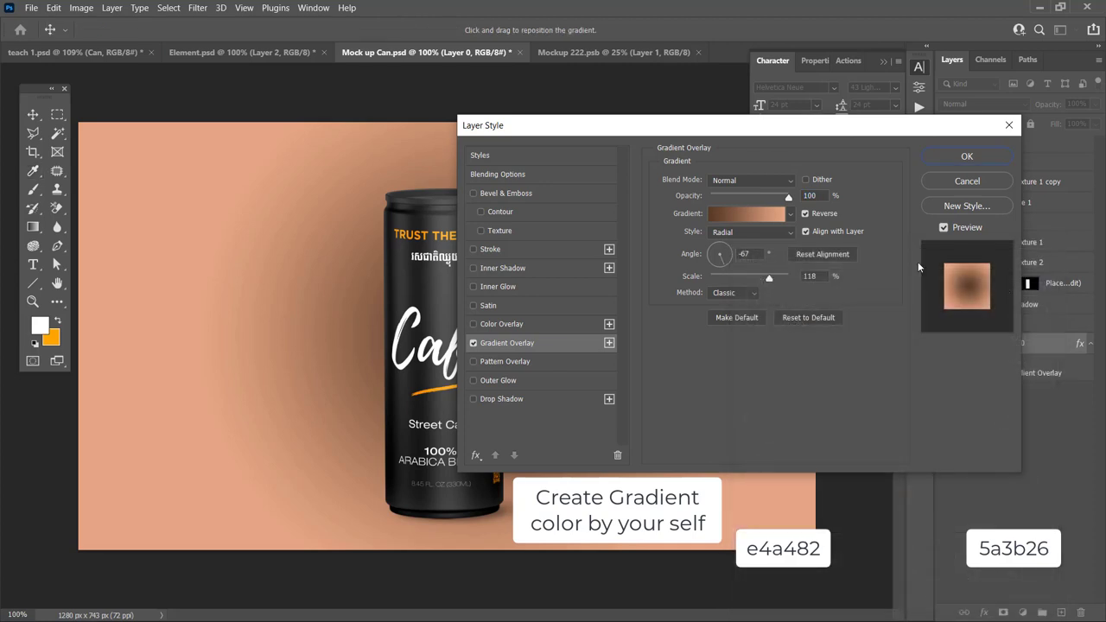
{"action": "left_click", "coordinate": [806, 214]}
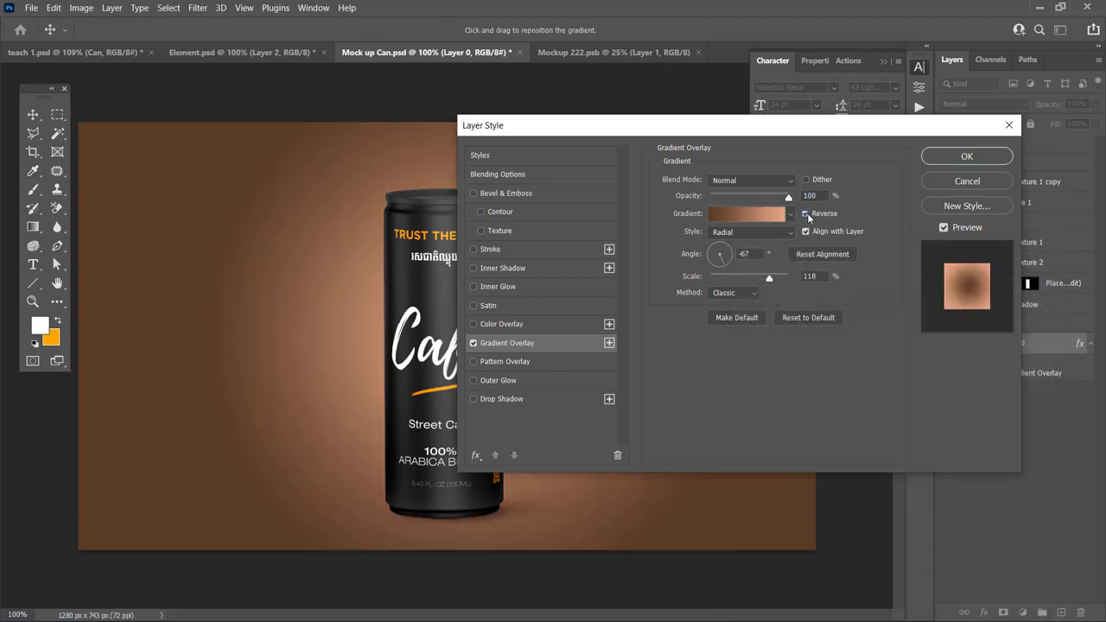
{"action": "left_click", "coordinate": [806, 214]}
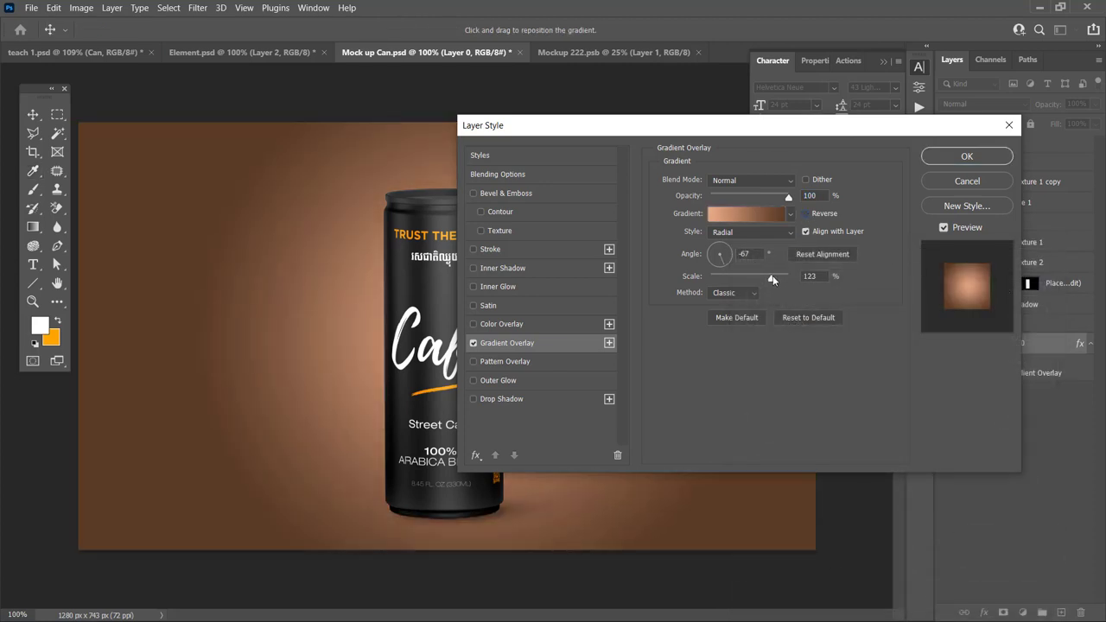
{"action": "left_click_drag", "start_coordinate": [774, 278], "coordinate": [826, 283]}
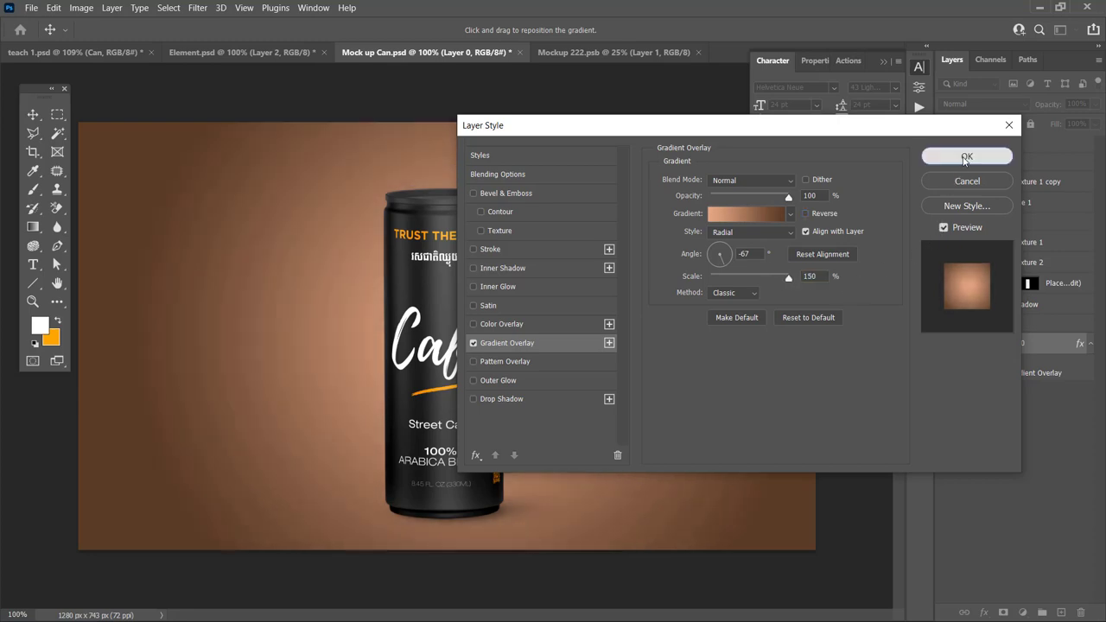
{"action": "left_click", "coordinate": [965, 159]}
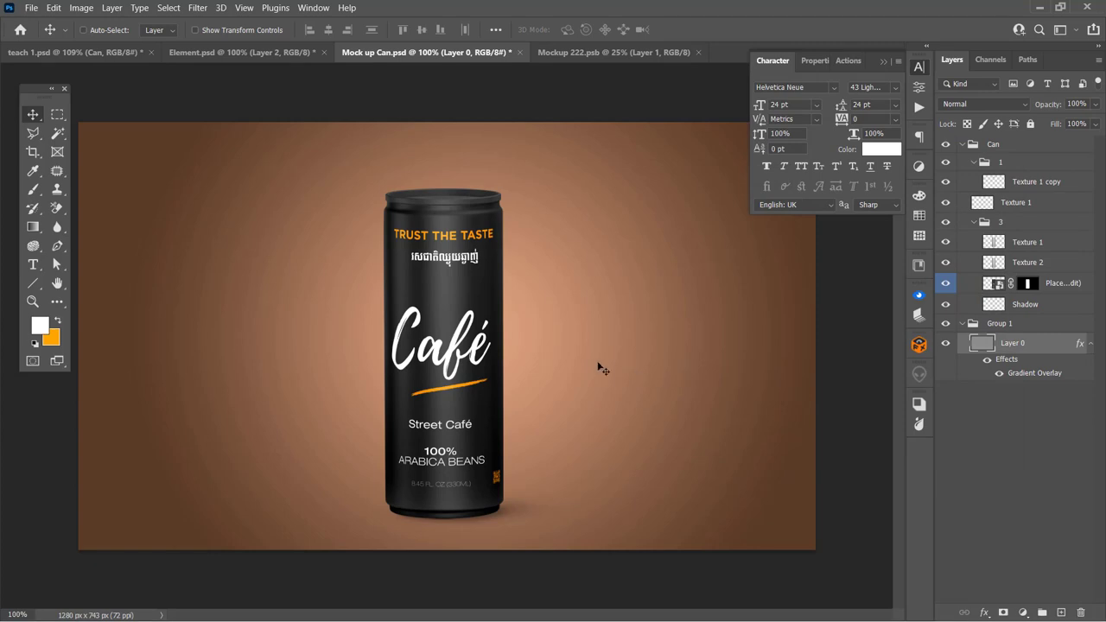
Step: Place Bg.jpg as an embedded layer over the gradient backdrop
{"action": "left_click", "coordinate": [33, 8]}
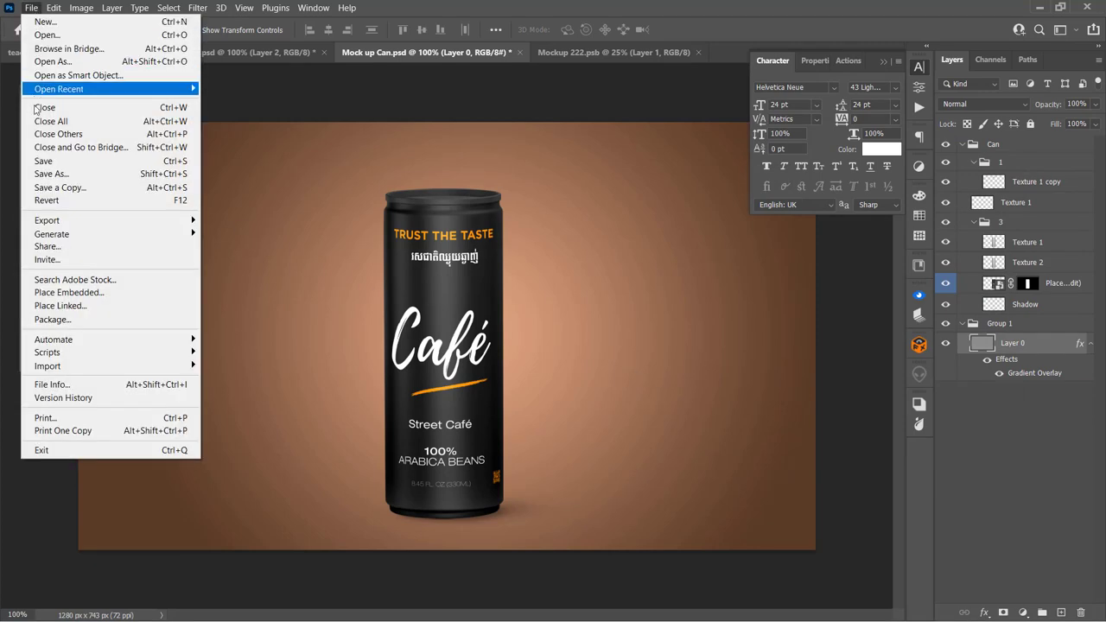
{"action": "left_click", "coordinate": [122, 294]}
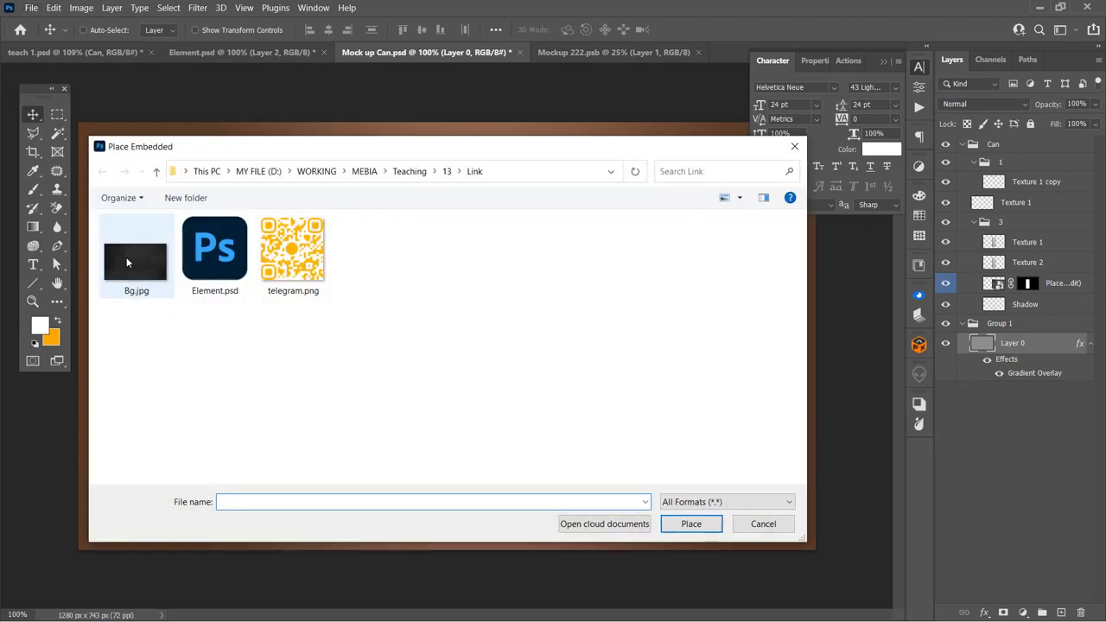
{"action": "left_click", "coordinate": [129, 265]}
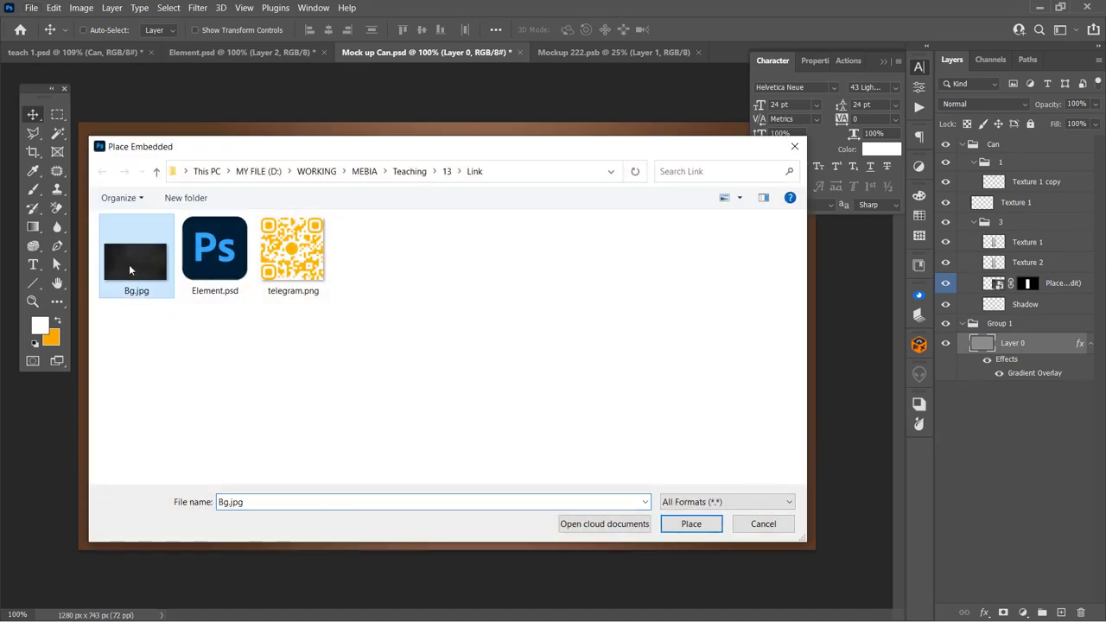
{"action": "double_click", "coordinate": [136, 274]}
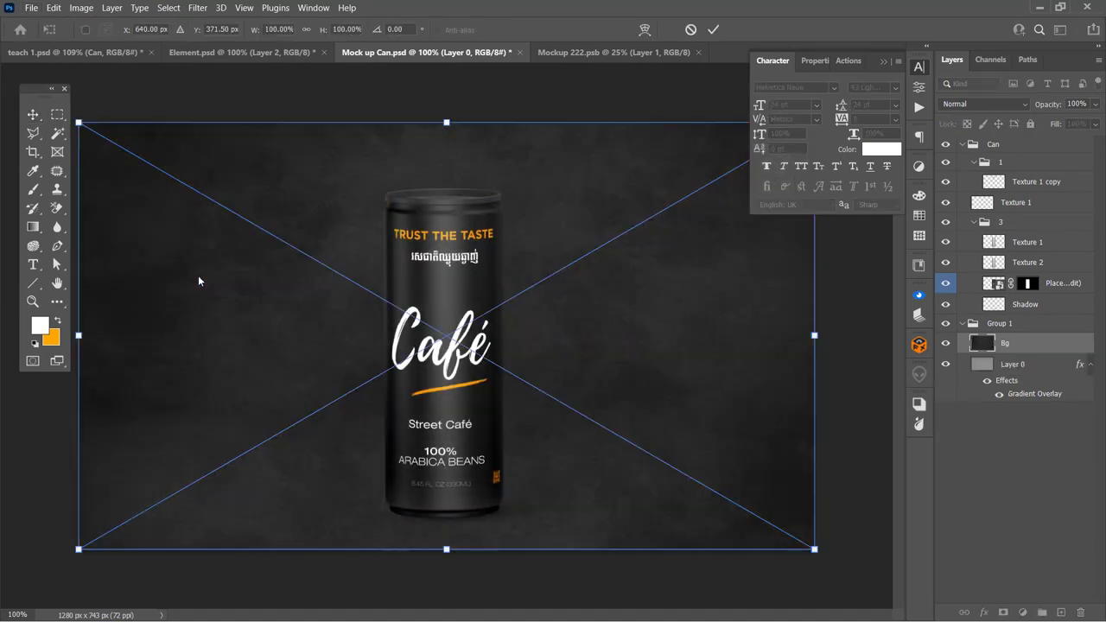
{"action": "left_click", "coordinate": [712, 29]}
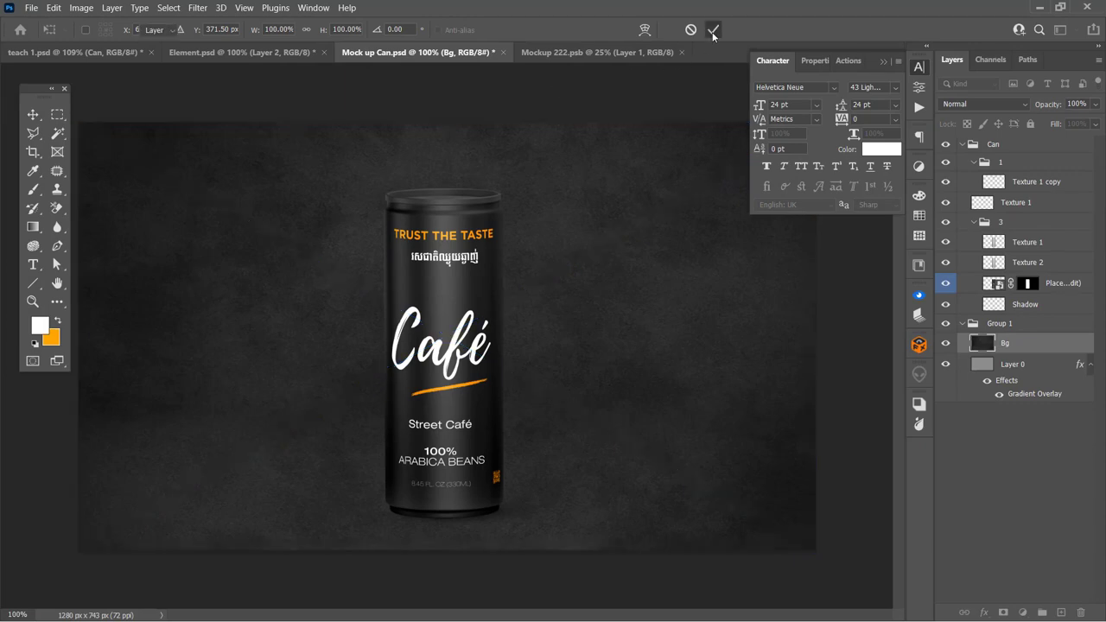
Step: Blend the Bg layer in Difference mode at 60% opacity and 41% fill
{"action": "left_click", "coordinate": [974, 104]}
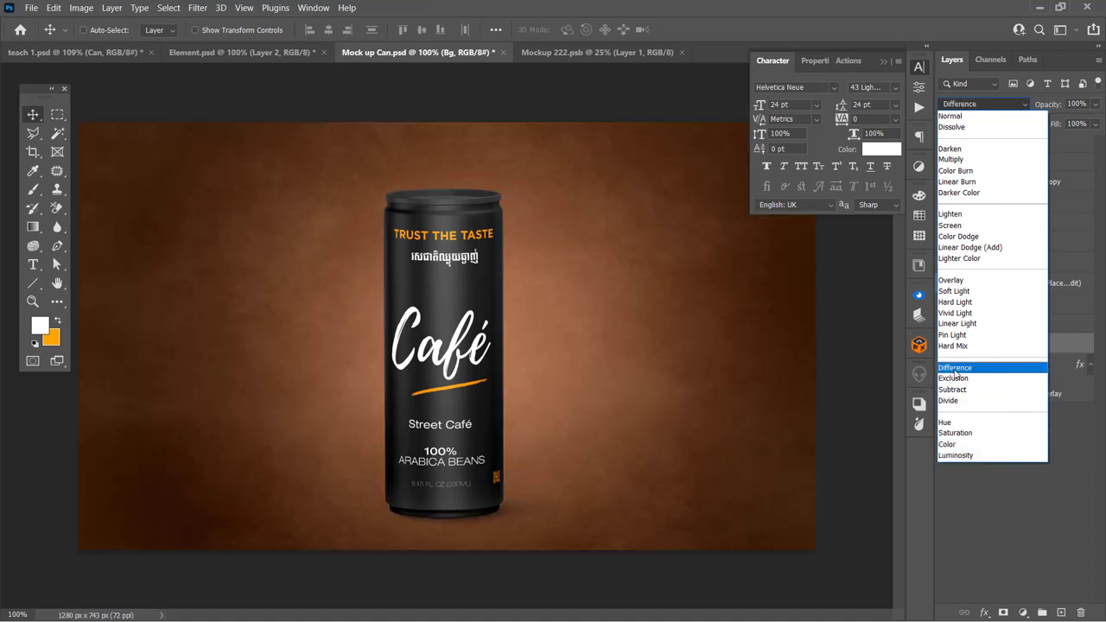
{"action": "left_click", "coordinate": [955, 369]}
{"action": "left_click", "coordinate": [1094, 104]}
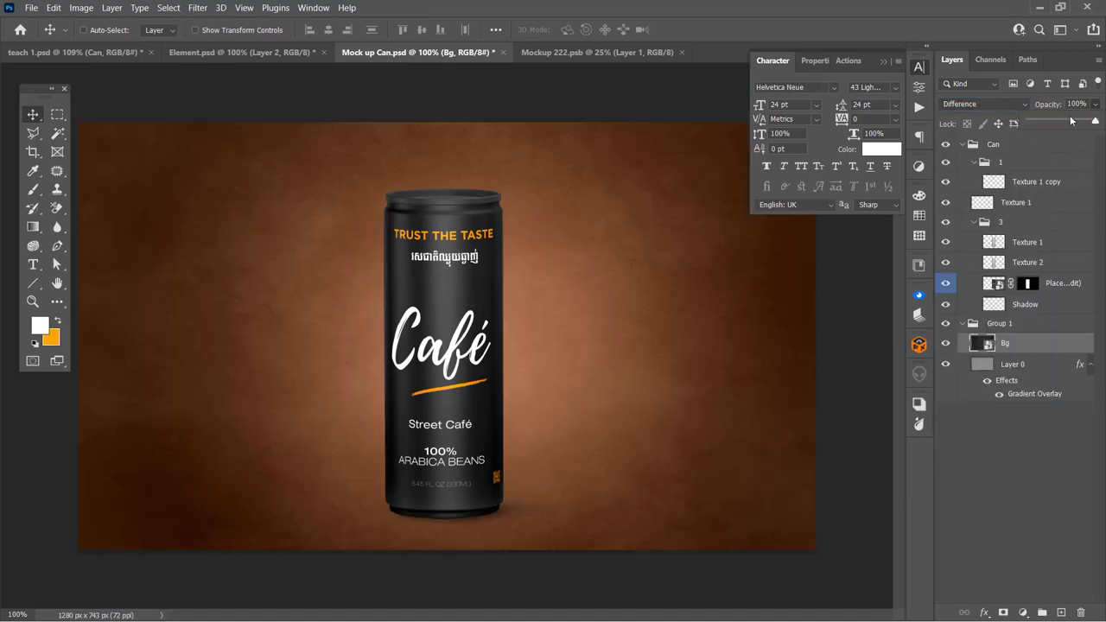
{"action": "left_click_drag", "start_coordinate": [1070, 120], "coordinate": [1069, 120]}
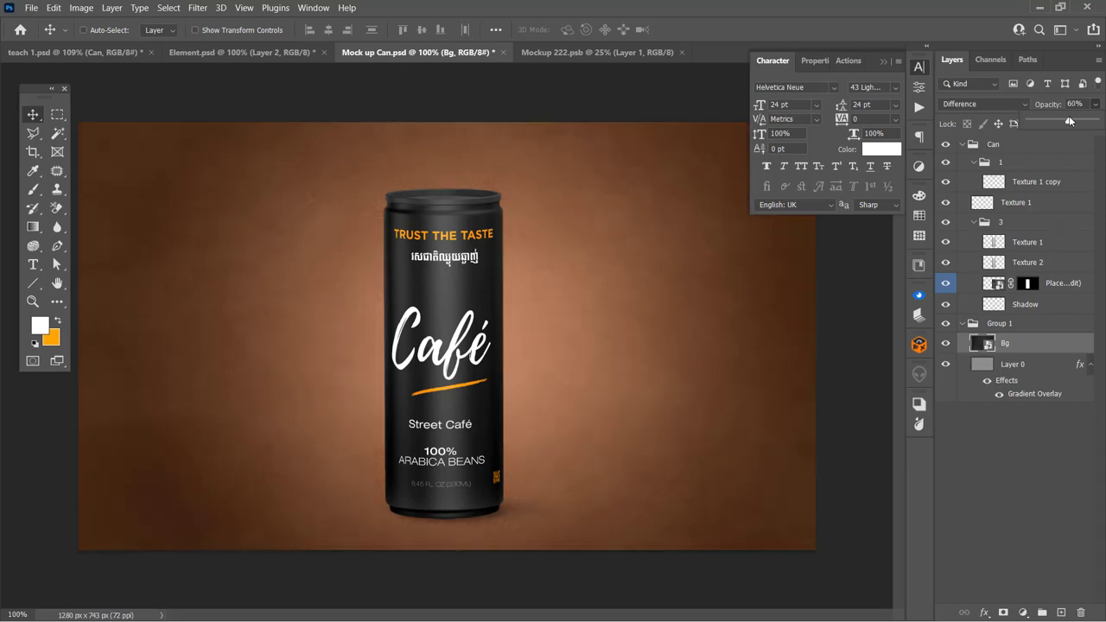
{"action": "left_click", "coordinate": [1094, 124]}
{"action": "left_click_drag", "start_coordinate": [1095, 141], "coordinate": [1059, 140]}
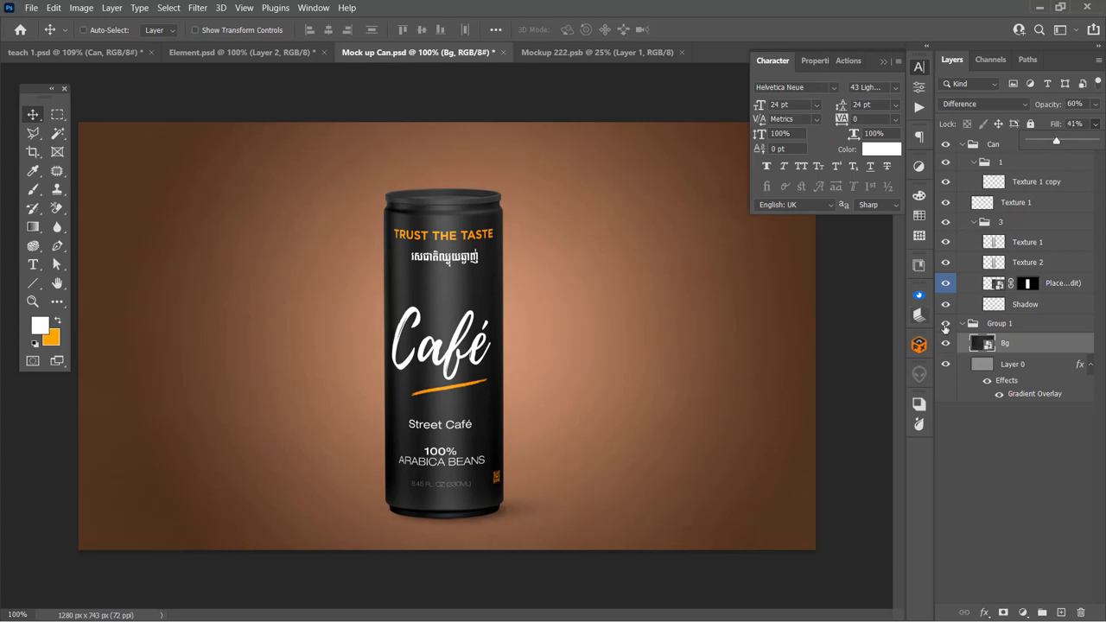
{"action": "left_click", "coordinate": [948, 347]}
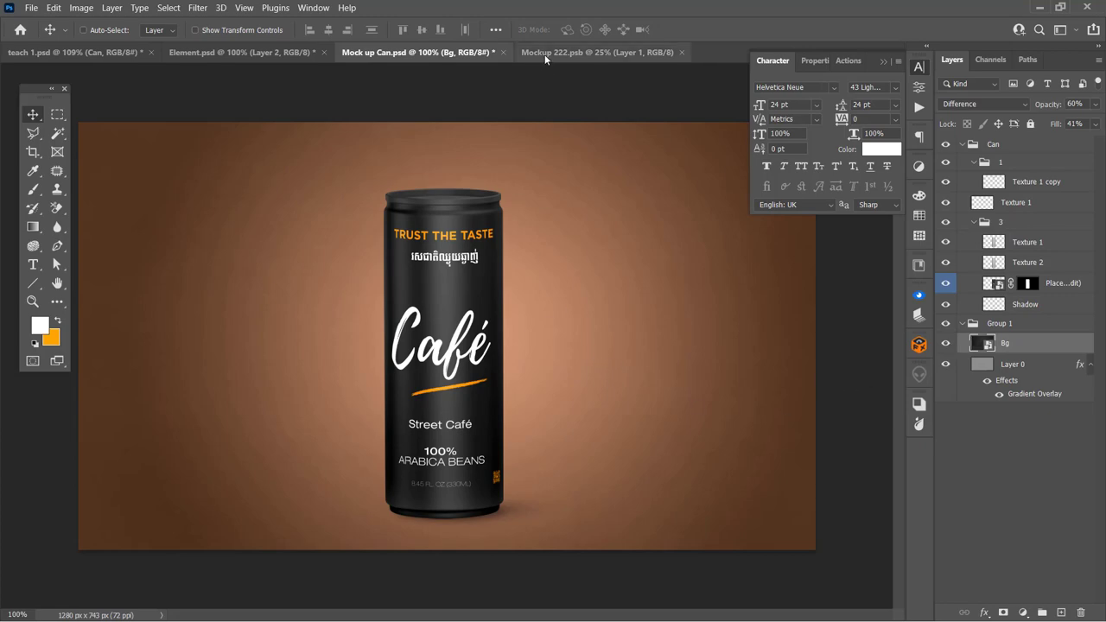
Step: Drag the Coffee in bowl layer from Element.psd into the mockup document
{"action": "left_click", "coordinate": [261, 56]}
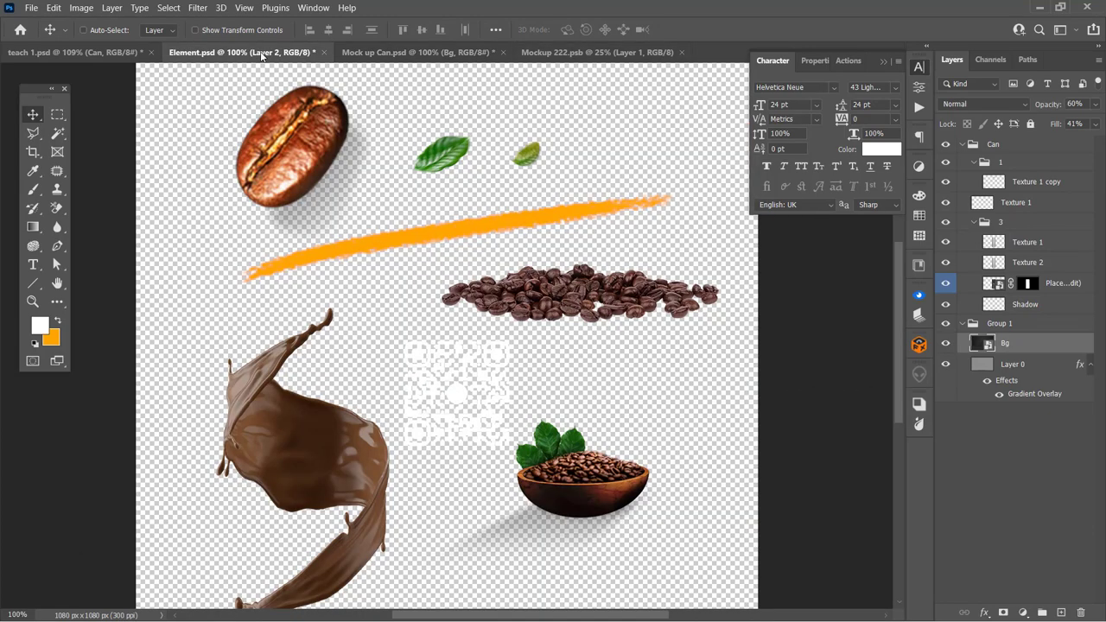
{"action": "right_click", "coordinate": [563, 470]}
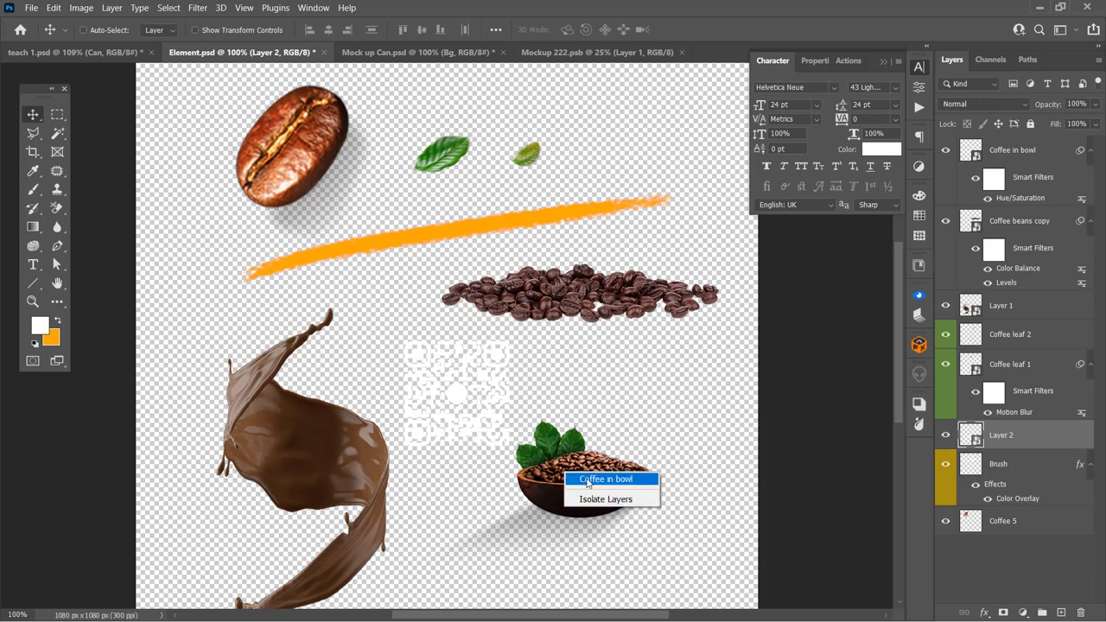
{"action": "left_click", "coordinate": [605, 480]}
{"action": "mouse_move", "coordinate": [586, 488]}
{"action": "left_mouse_down"}
{"action": "mouse_move", "coordinate": [614, 475]}
{"action": "mouse_move", "coordinate": [386, 57]}
{"action": "left_mouse_up"}
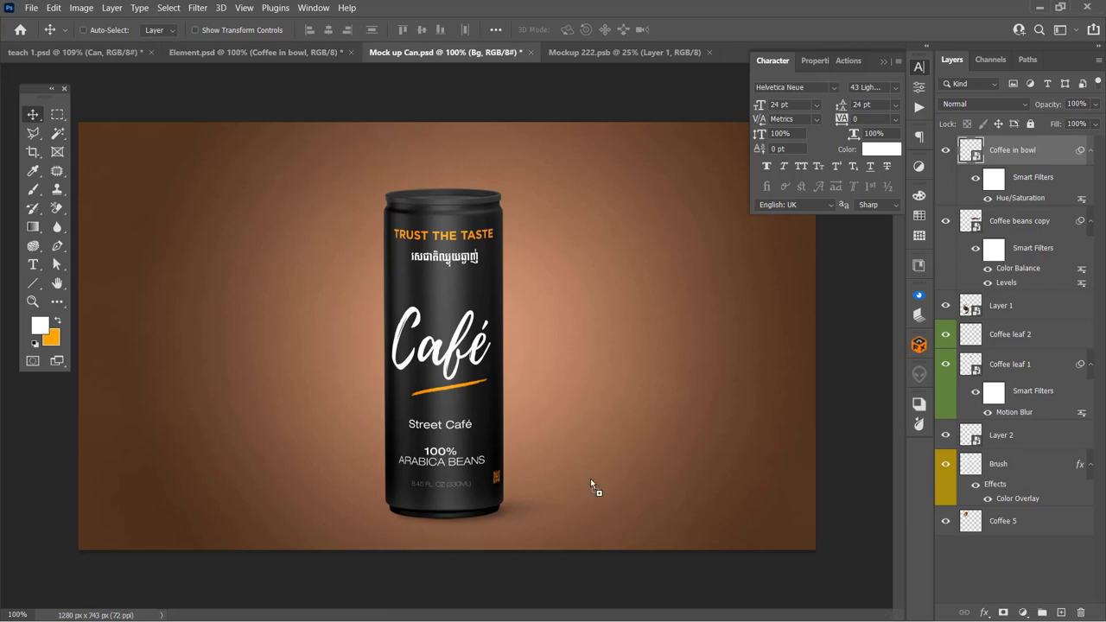
{"action": "left_click_drag", "start_coordinate": [408, 55], "coordinate": [589, 482]}
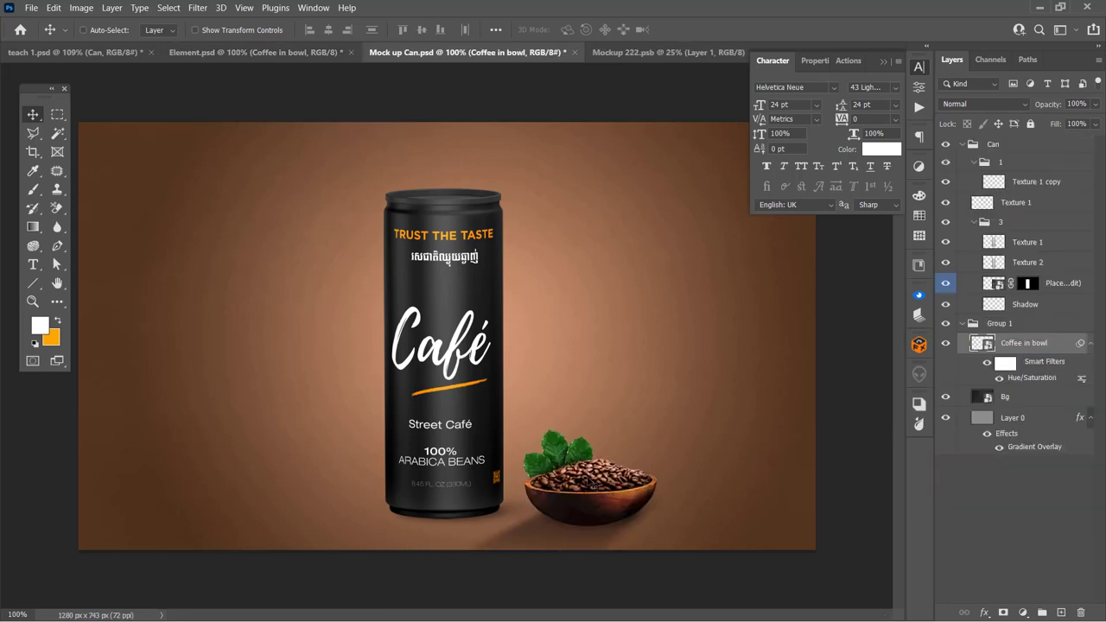
Step: Stack Coffee in bowl above the can groups and move it to the can's base
{"action": "left_click_drag", "start_coordinate": [1022, 344], "coordinate": [1004, 164]}
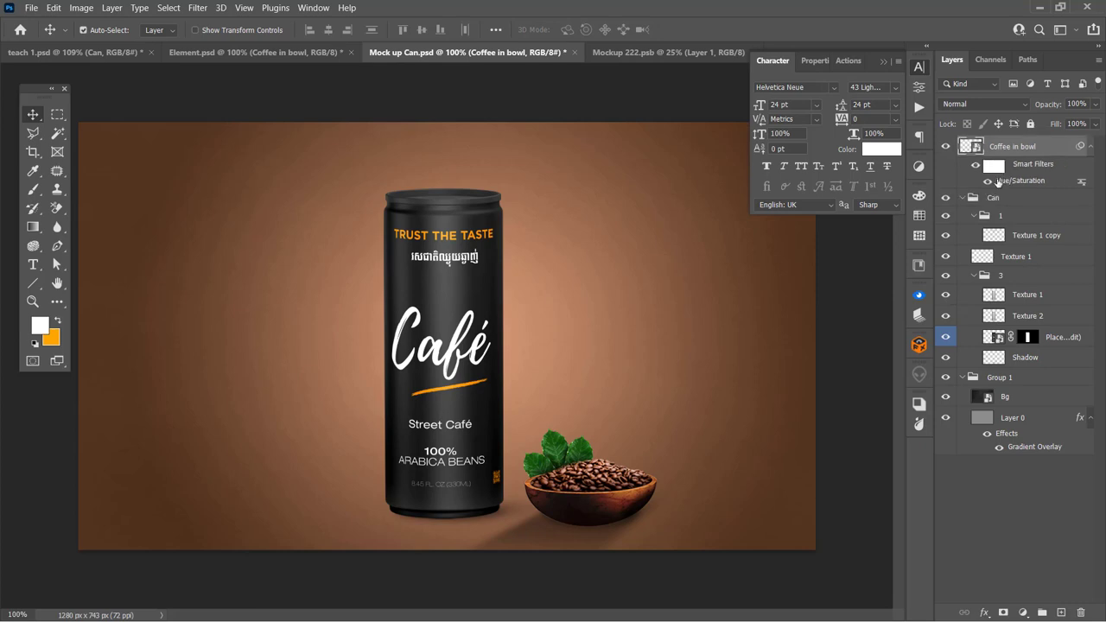
{"action": "left_click", "coordinate": [963, 198]}
{"action": "left_click", "coordinate": [962, 216]}
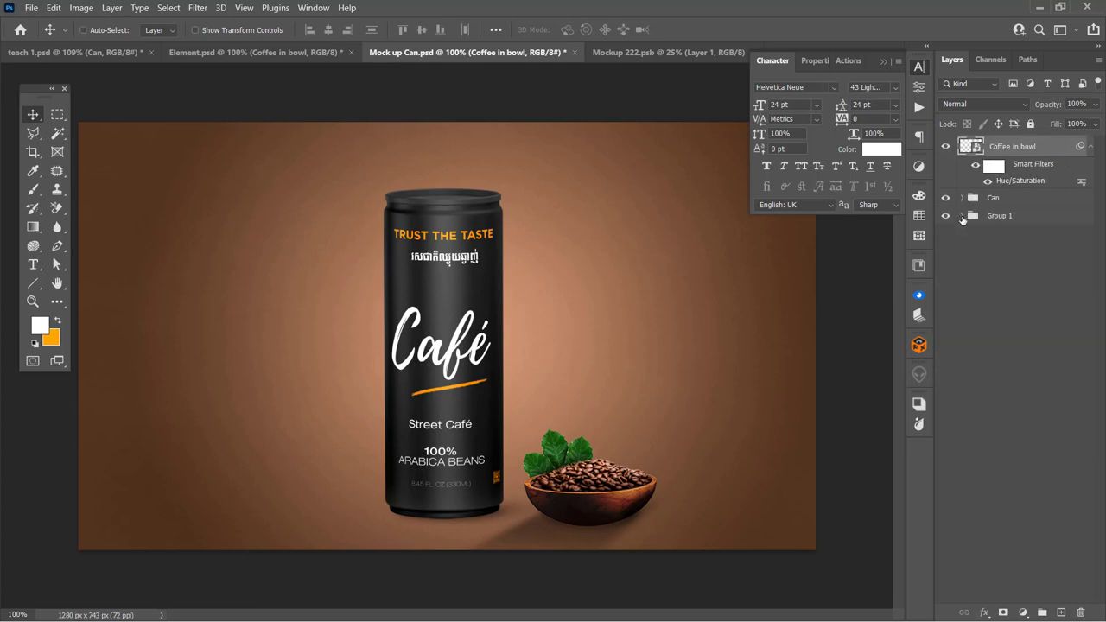
{"action": "left_click", "coordinate": [945, 216]}
{"action": "left_click", "coordinate": [945, 215]}
{"action": "left_click", "coordinate": [945, 199]}
{"action": "left_click_drag", "start_coordinate": [616, 492], "coordinate": [436, 493]}
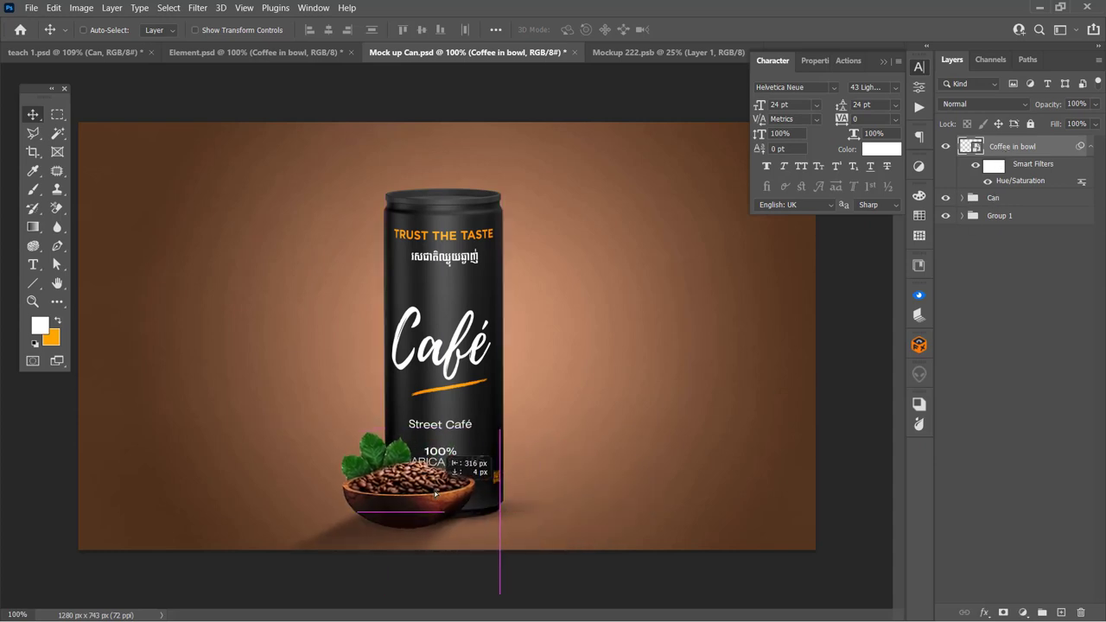
Step: Scale the bowl down to about 19% and nudge it right toward the can
{"action": "key", "text": "ctrl+t"}
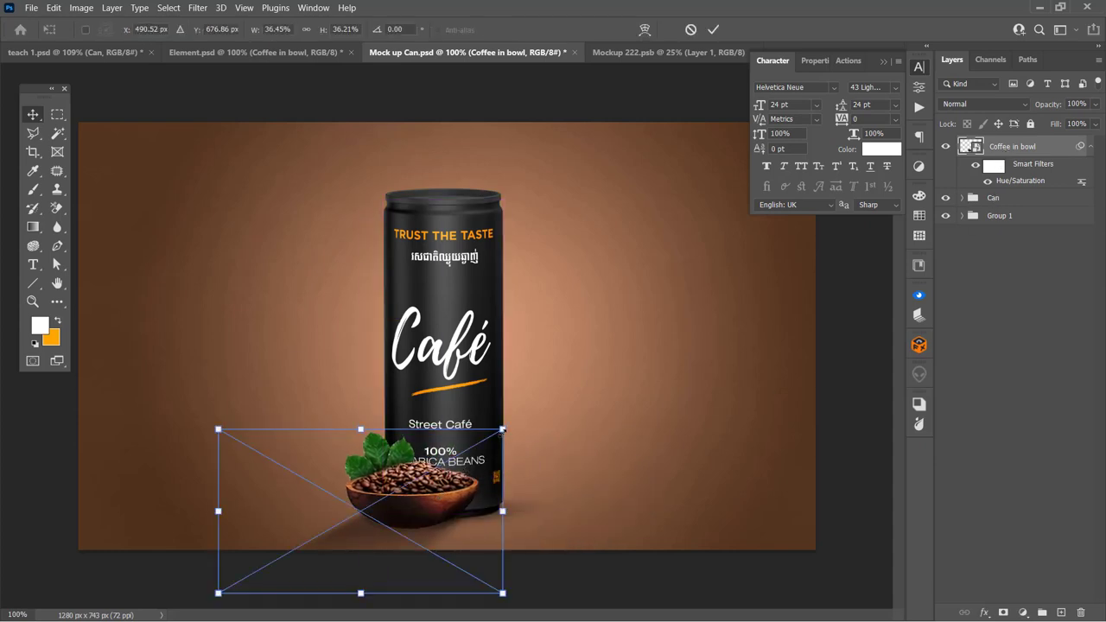
{"action": "left_click_drag", "start_coordinate": [502, 429], "coordinate": [435, 467]}
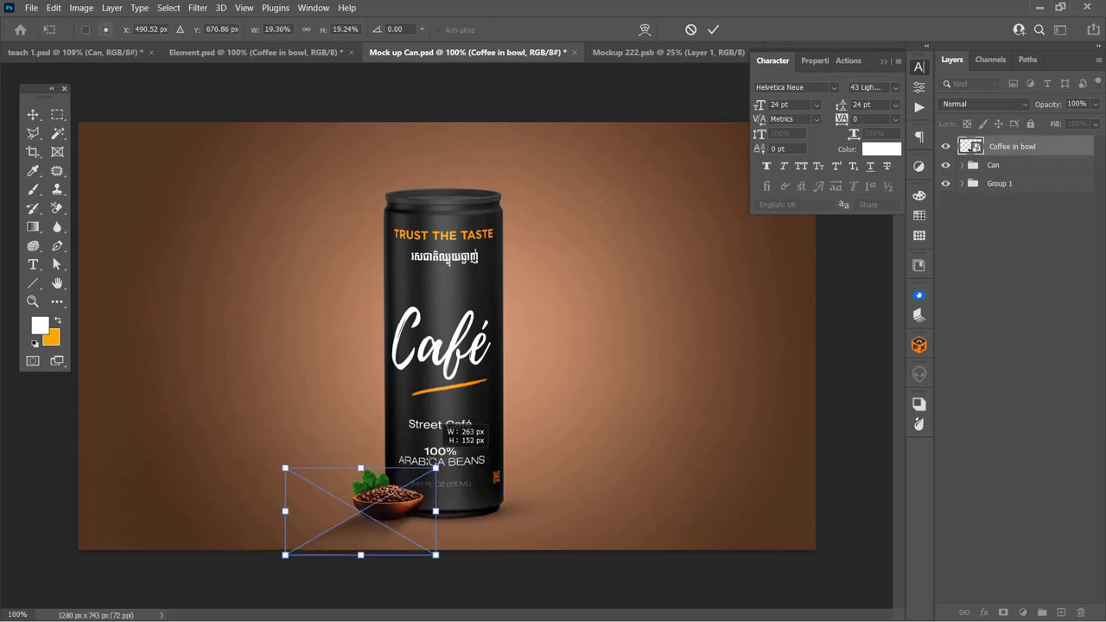
{"action": "left_click_drag", "start_coordinate": [435, 467], "coordinate": [434, 470]}
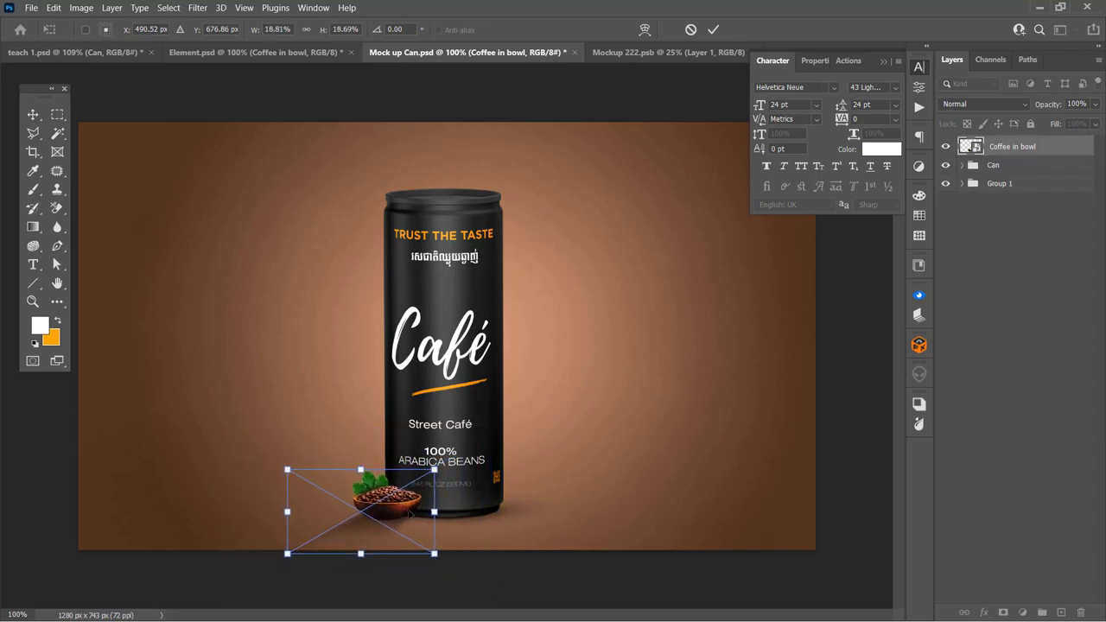
{"action": "mouse_move", "coordinate": [409, 513]}
{"action": "left_mouse_down"}
{"action": "mouse_move", "coordinate": [425, 513]}
{"action": "mouse_move", "coordinate": [411, 501]}
{"action": "left_mouse_up"}
{"action": "key", "text": "Return"}
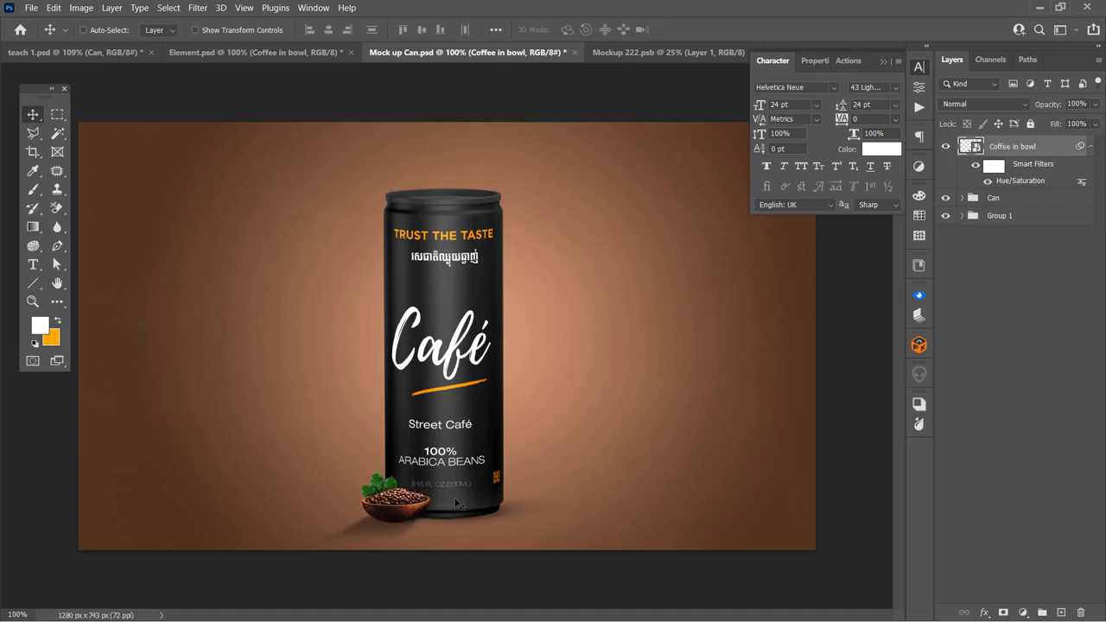
Step: Bring the Coffee beans layer from Element.psd into the mockup and scale it down
{"action": "mouse_move", "coordinate": [424, 175]}
{"action": "left_mouse_down"}
{"action": "mouse_move", "coordinate": [592, 297]}
{"action": "mouse_move", "coordinate": [408, 62]}
{"action": "mouse_move", "coordinate": [495, 447]}
{"action": "mouse_move", "coordinate": [525, 478]}
{"action": "left_mouse_up"}
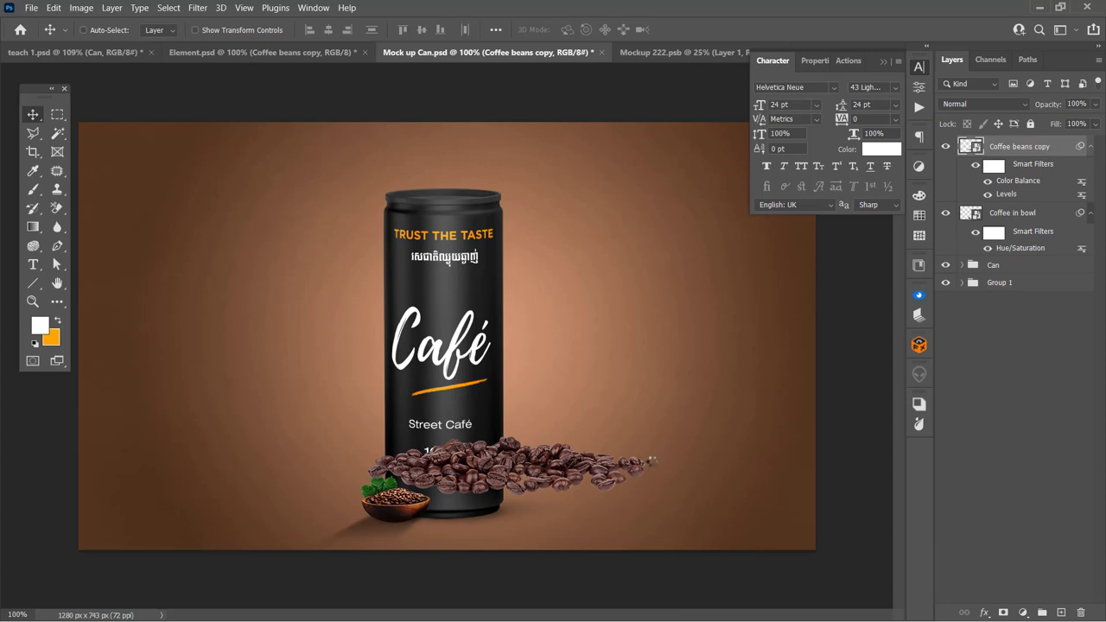
{"action": "key", "text": "ctrl+t"}
{"action": "mouse_move", "coordinate": [645, 436]}
{"action": "left_mouse_down"}
{"action": "mouse_move", "coordinate": [573, 451]}
{"action": "mouse_move", "coordinate": [505, 512]}
{"action": "left_mouse_up"}
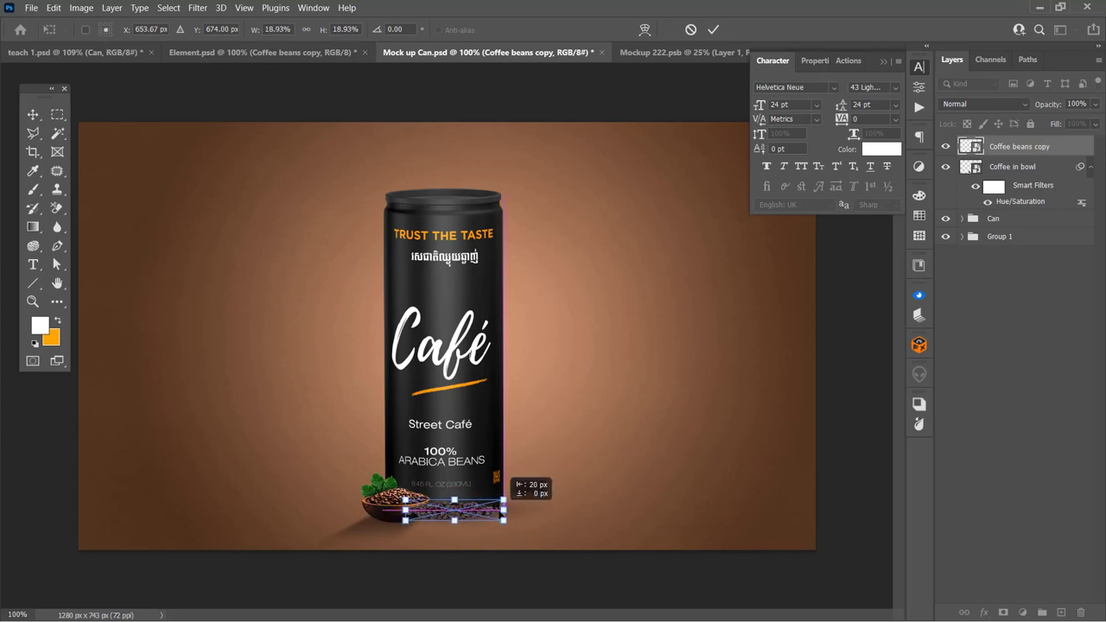
{"action": "key", "text": "Return"}
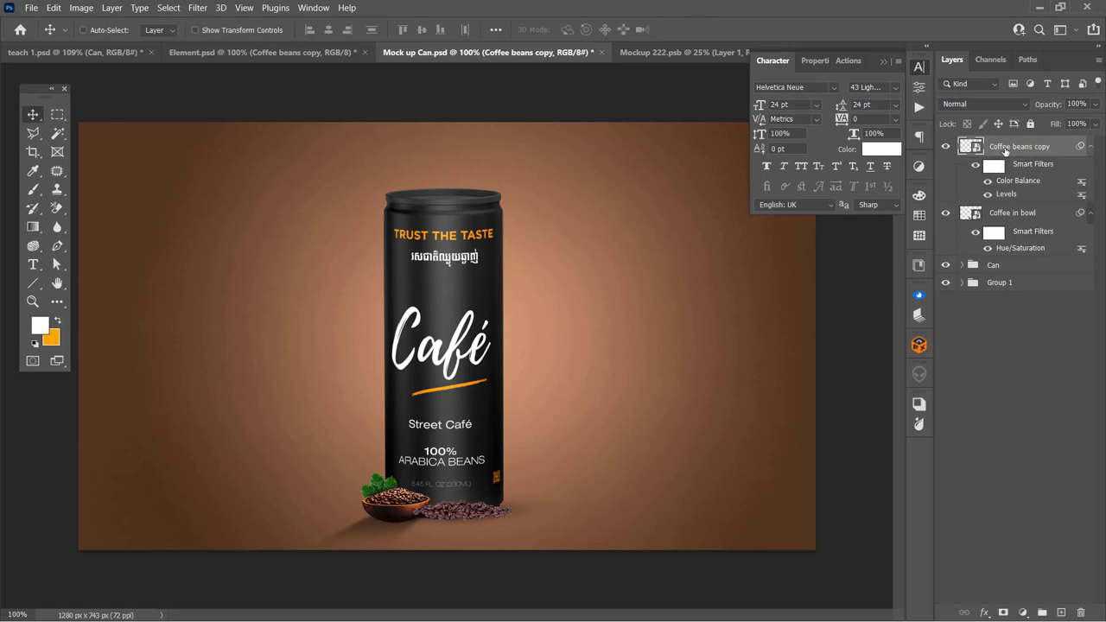
Step: Stack the beans beneath Coffee in bowl and settle them beside the can's base
{"action": "left_click_drag", "start_coordinate": [1004, 151], "coordinate": [1006, 257]}
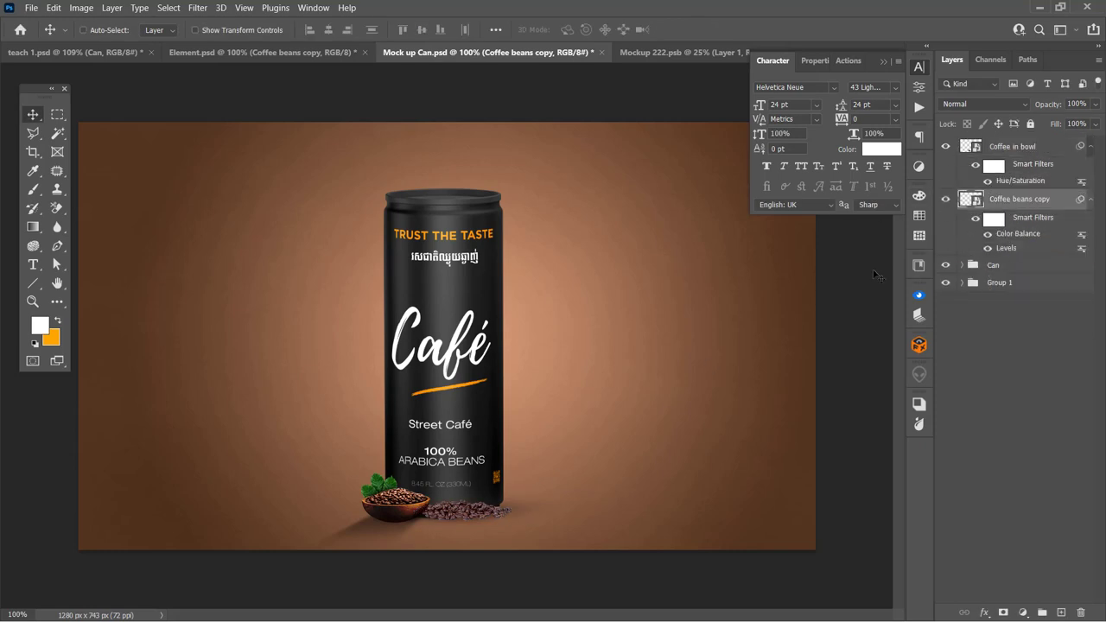
{"action": "left_click_drag", "start_coordinate": [607, 507], "coordinate": [602, 504]}
{"action": "left_click_drag", "start_coordinate": [604, 505], "coordinate": [607, 507]}
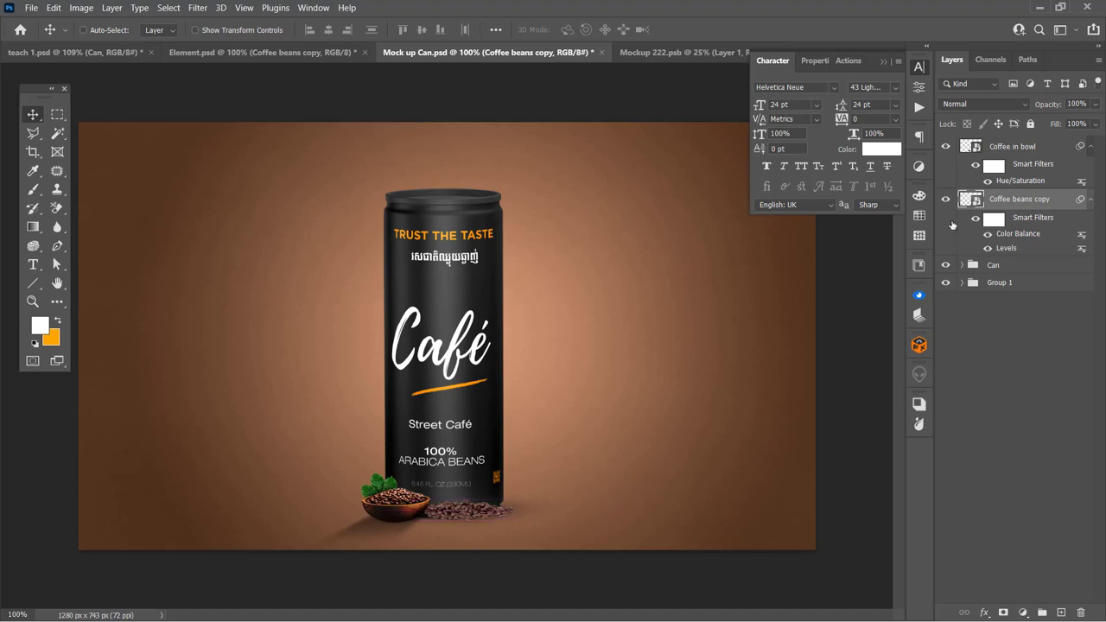
{"action": "left_click", "coordinate": [999, 148]}
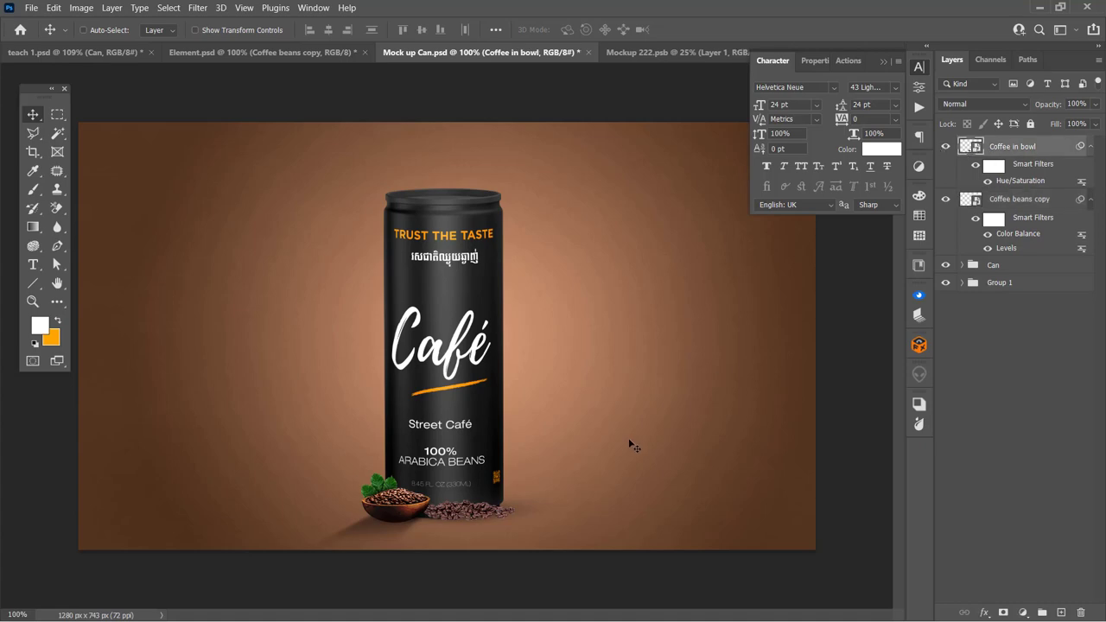
Step: Zoom to 400% on the bowl and pick the standard Pen Tool
{"action": "key", "text": "ctrl+plus"}
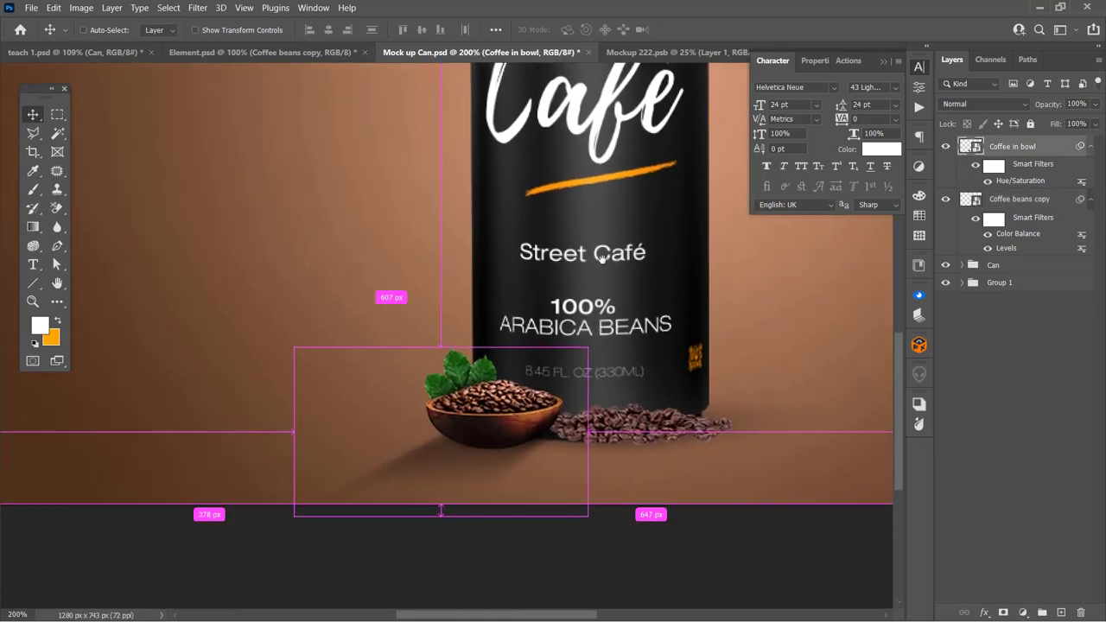
{"action": "key", "text": "ctrl+plus"}
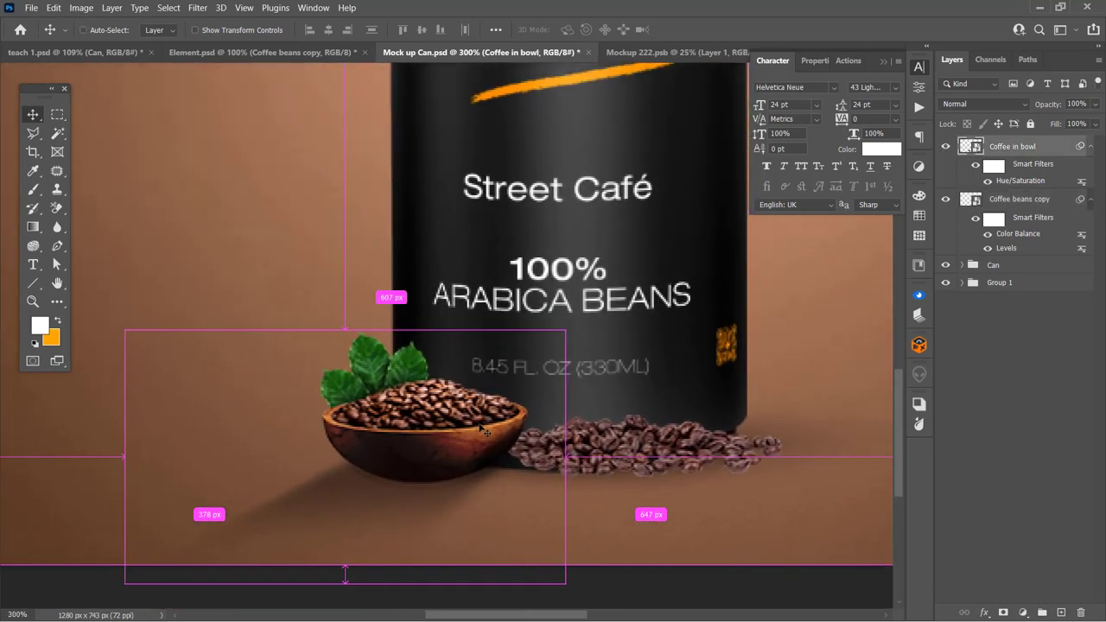
{"action": "key", "text": "ctrl+plus"}
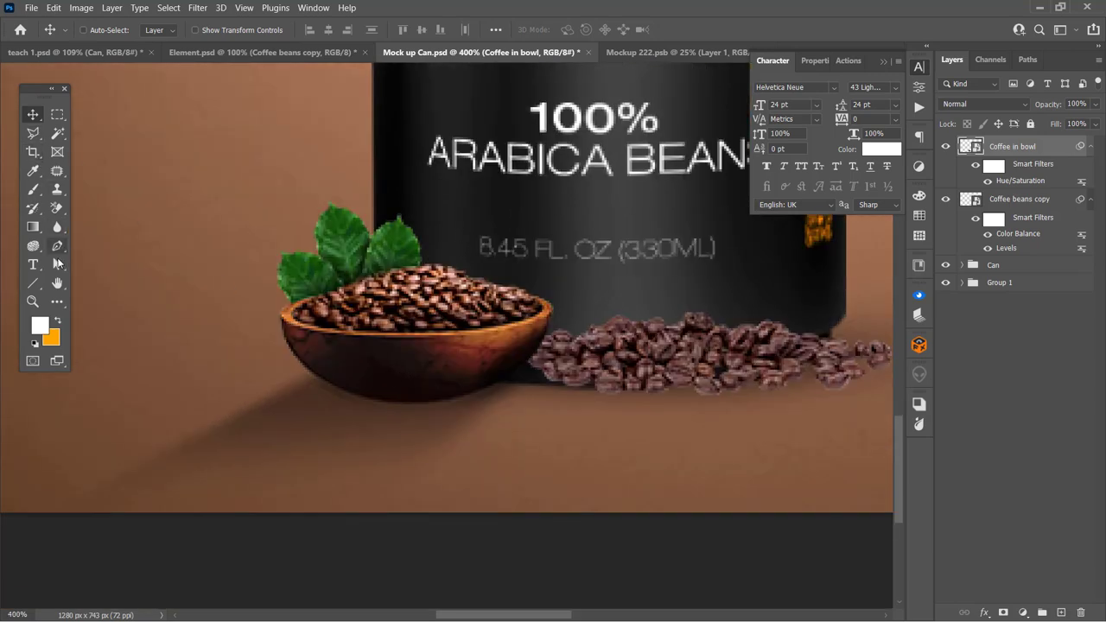
{"action": "left_click", "coordinate": [57, 245]}
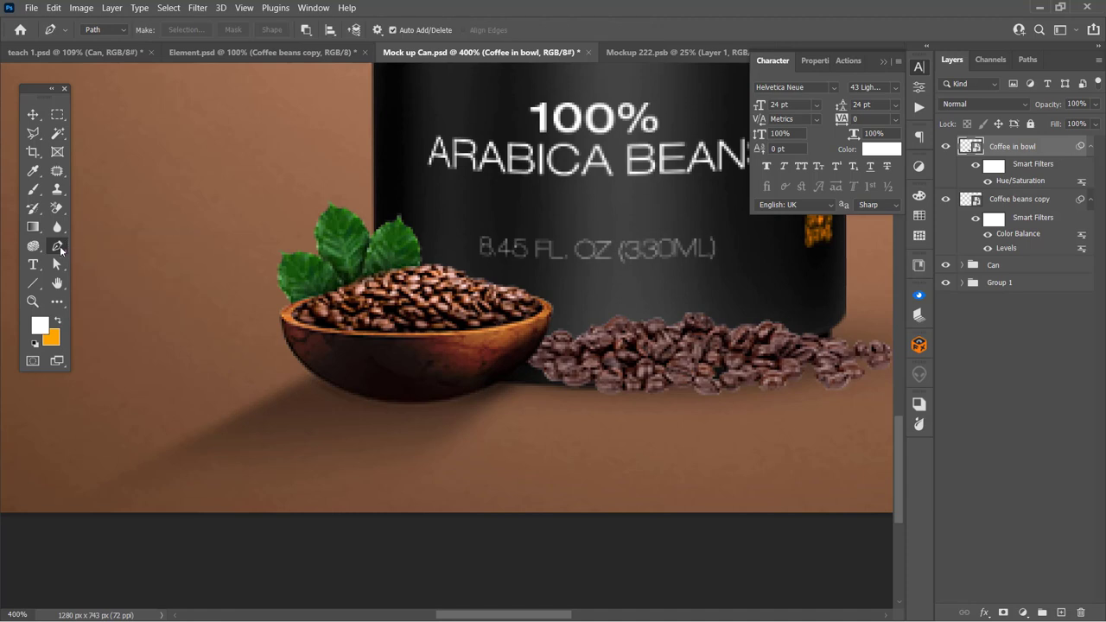
{"action": "right_click", "coordinate": [57, 246]}
{"action": "left_click", "coordinate": [102, 249]}
Step: Trace a closed pen path around the bowl's underside and its cast shadow
{"action": "left_click", "coordinate": [294, 353]}
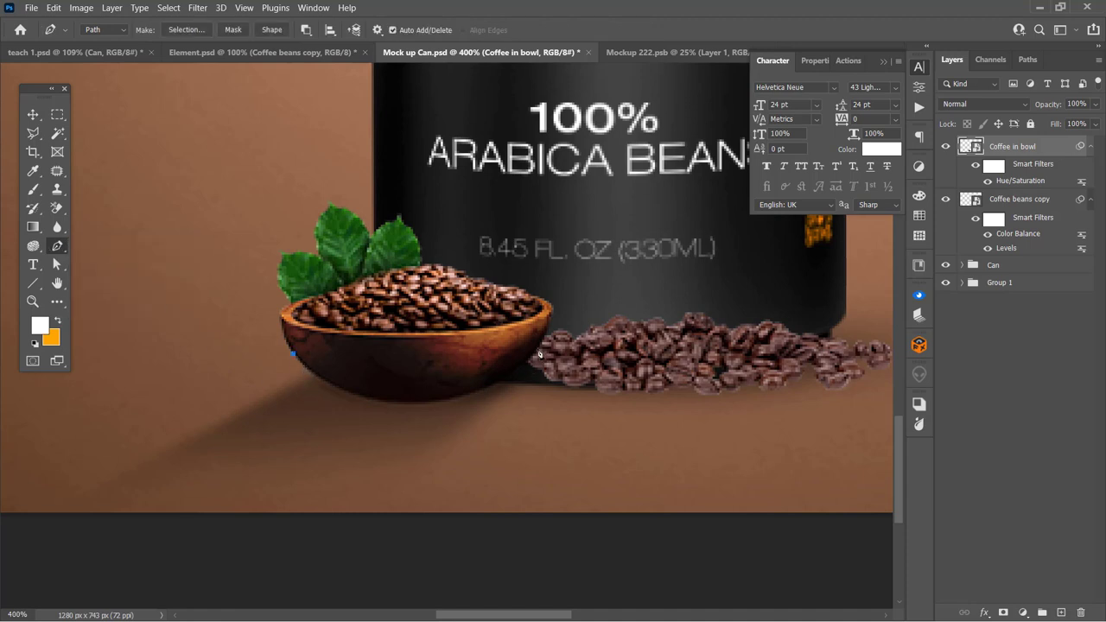
{"action": "left_click", "coordinate": [537, 345]}
{"action": "left_click_drag", "start_coordinate": [420, 350], "coordinate": [512, 398]}
{"action": "left_click", "coordinate": [566, 324]}
{"action": "left_click", "coordinate": [677, 408]}
{"action": "left_click", "coordinate": [578, 544]}
{"action": "left_click", "coordinate": [67, 543]}
{"action": "left_click", "coordinate": [24, 509]}
{"action": "left_click", "coordinate": [197, 354]}
Step: Turn the path into a selection and mask the shadow out of Coffee in bowl
{"action": "key", "text": "ctrl+shift+Return"}
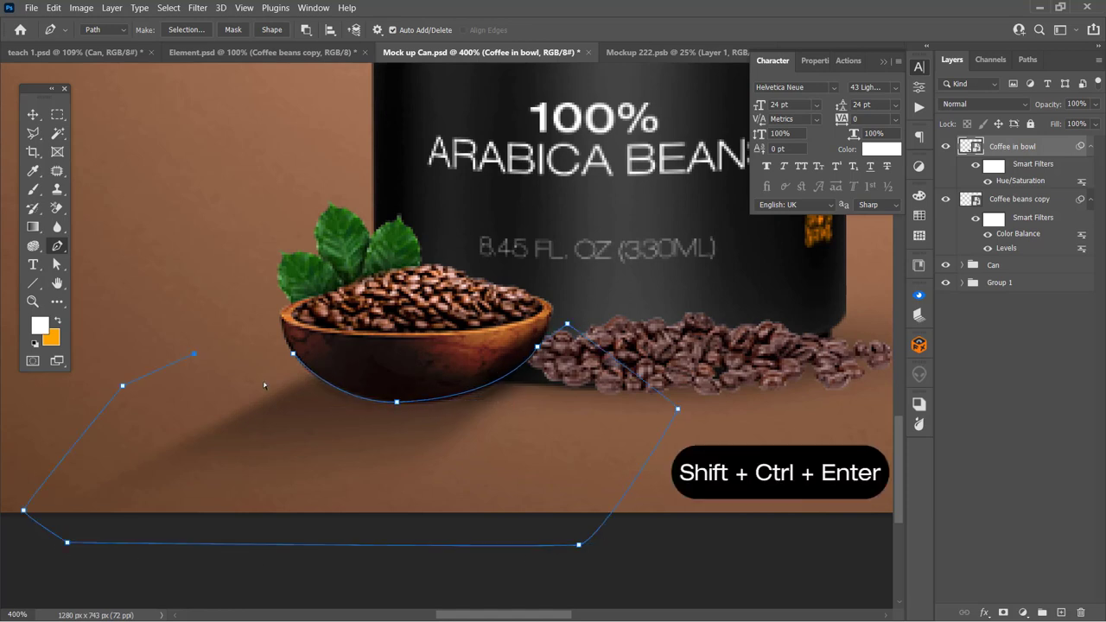
{"action": "key", "text": "v"}
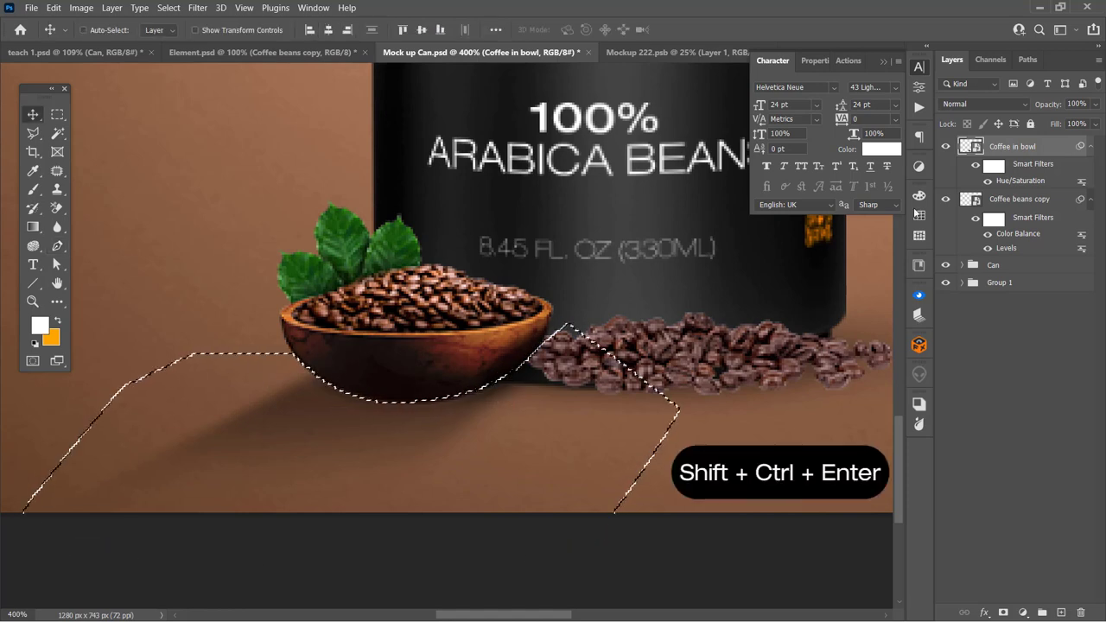
{"action": "left_click", "coordinate": [945, 146]}
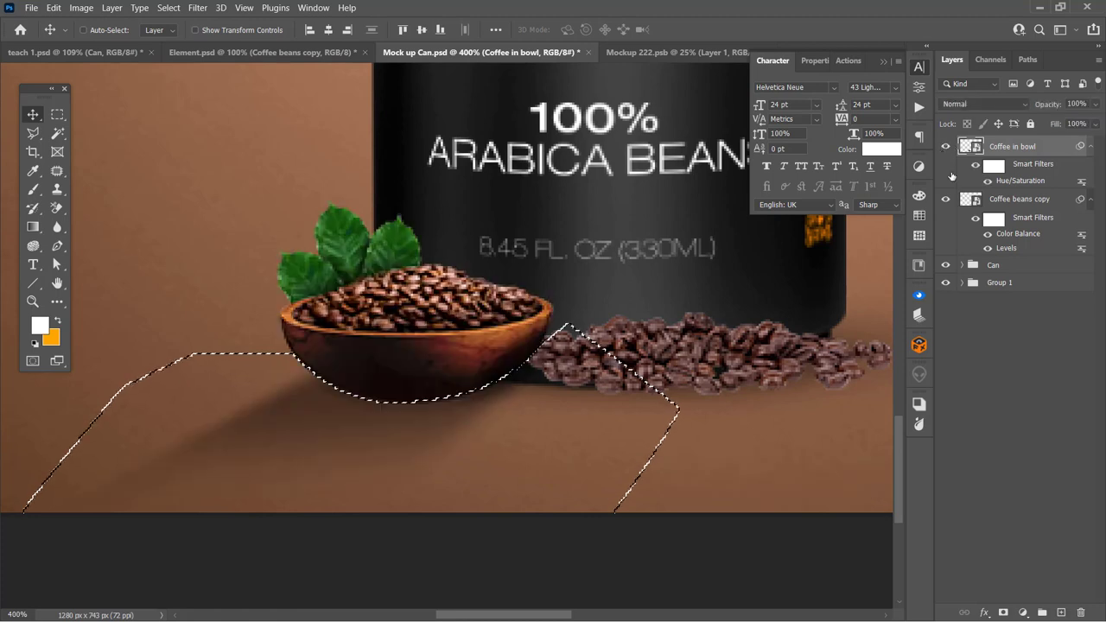
{"action": "left_click", "coordinate": [1002, 613]}
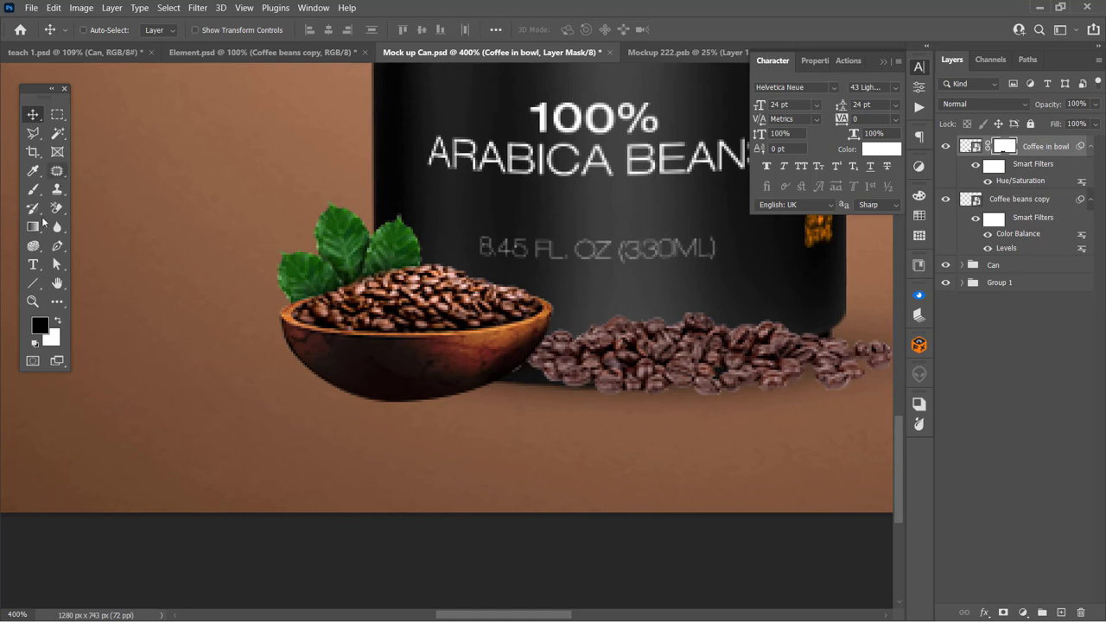
{"action": "left_click", "coordinate": [60, 120]}
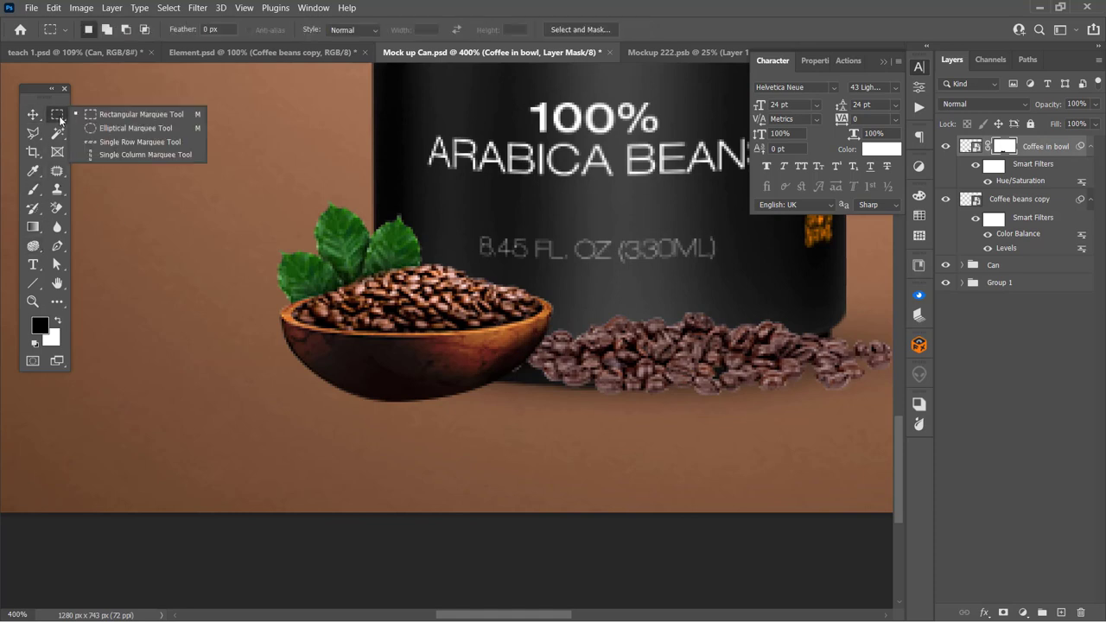
Step: Draw a flat elliptical selection under the bowl and fill it black (000000) on a new layer
{"action": "left_click", "coordinate": [112, 130]}
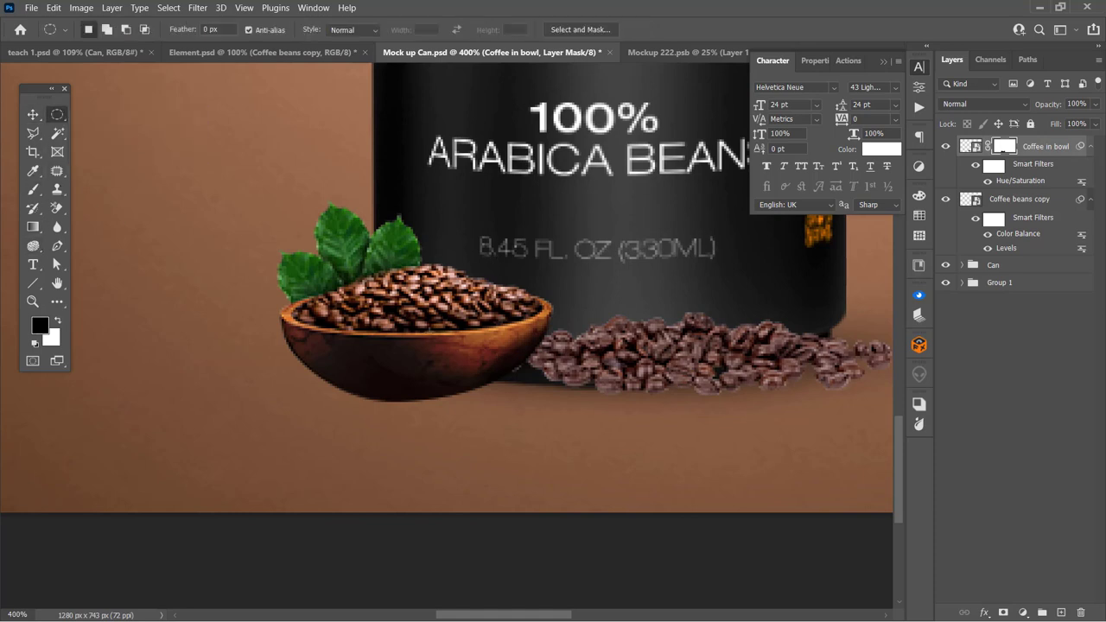
{"action": "left_click_drag", "start_coordinate": [294, 395], "coordinate": [584, 406]}
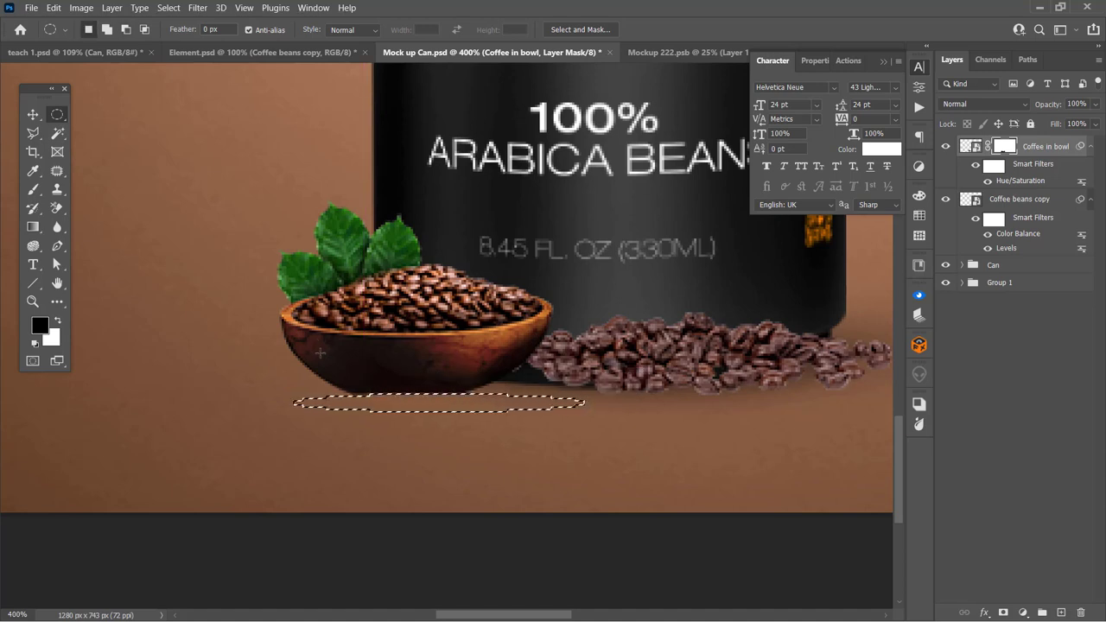
{"action": "key", "text": "v"}
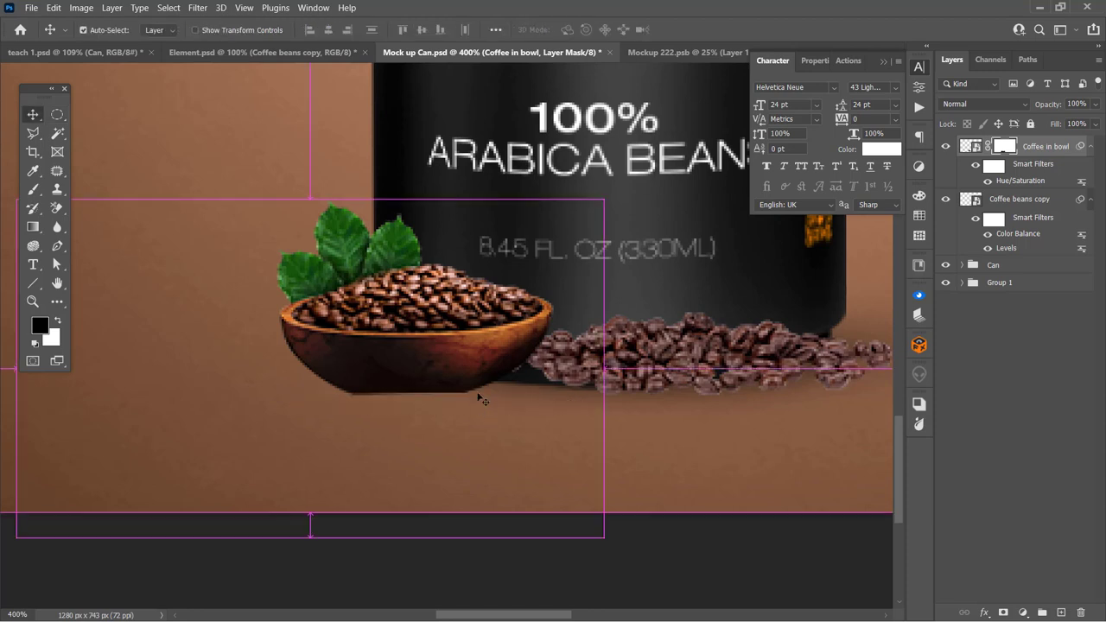
{"action": "key", "text": "ctrl"}
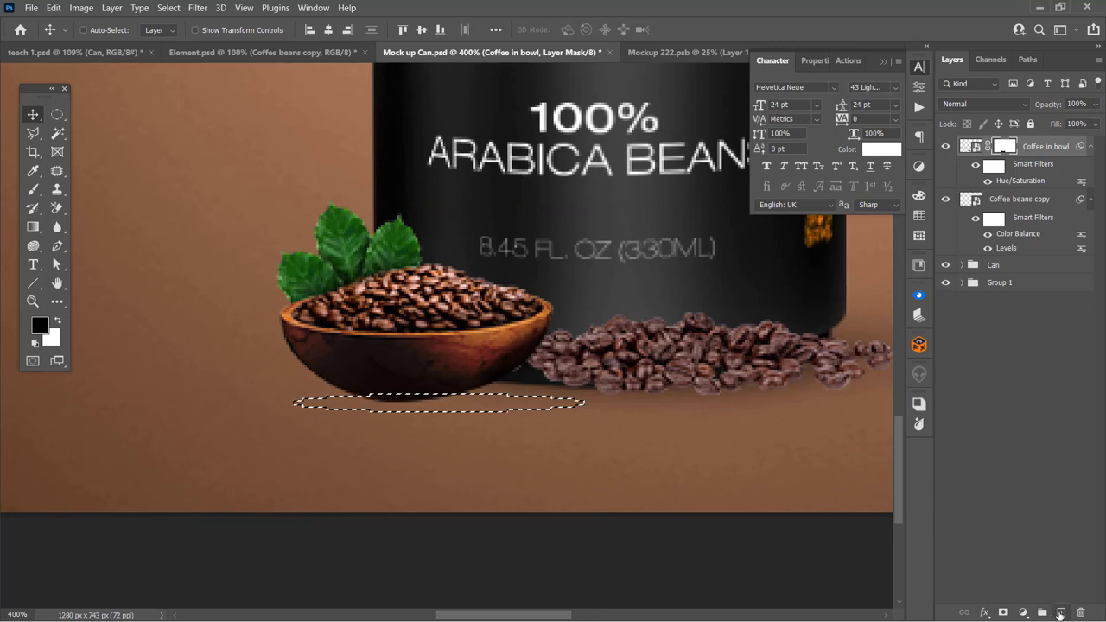
{"action": "left_click", "coordinate": [1060, 612]}
{"action": "left_click", "coordinate": [40, 325]}
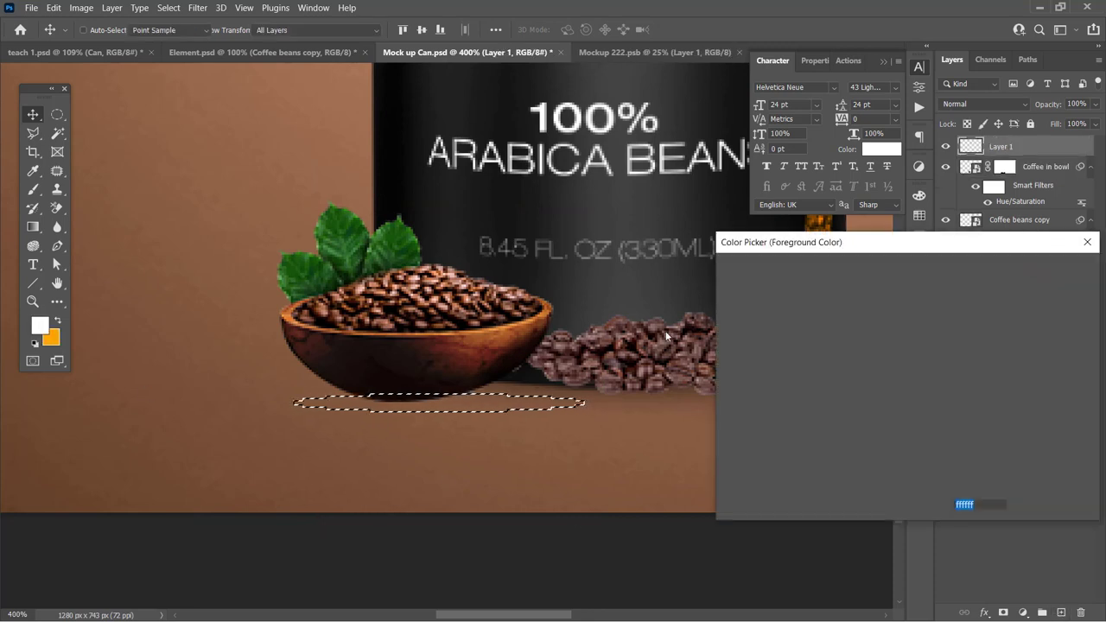
{"action": "type", "text": "000000"}
{"action": "left_click", "coordinate": [1048, 270]}
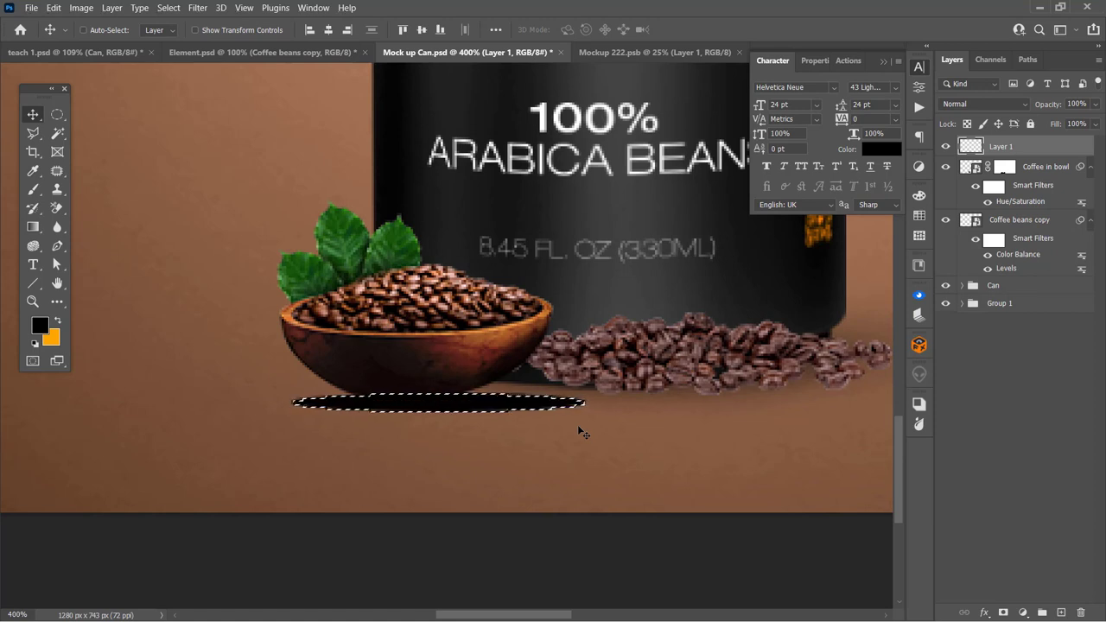
Step: Move Layer 1 below Coffee in bowl and flatten the black oval under the bowl
{"action": "left_click_drag", "start_coordinate": [514, 421], "coordinate": [490, 409]}
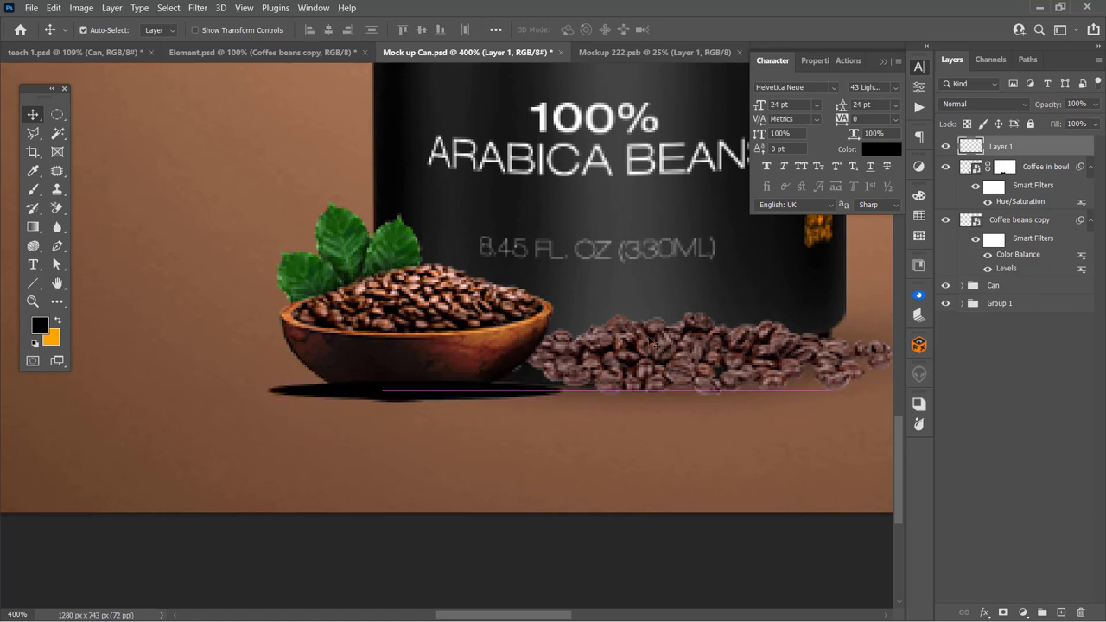
{"action": "left_click_drag", "start_coordinate": [984, 161], "coordinate": [990, 205]}
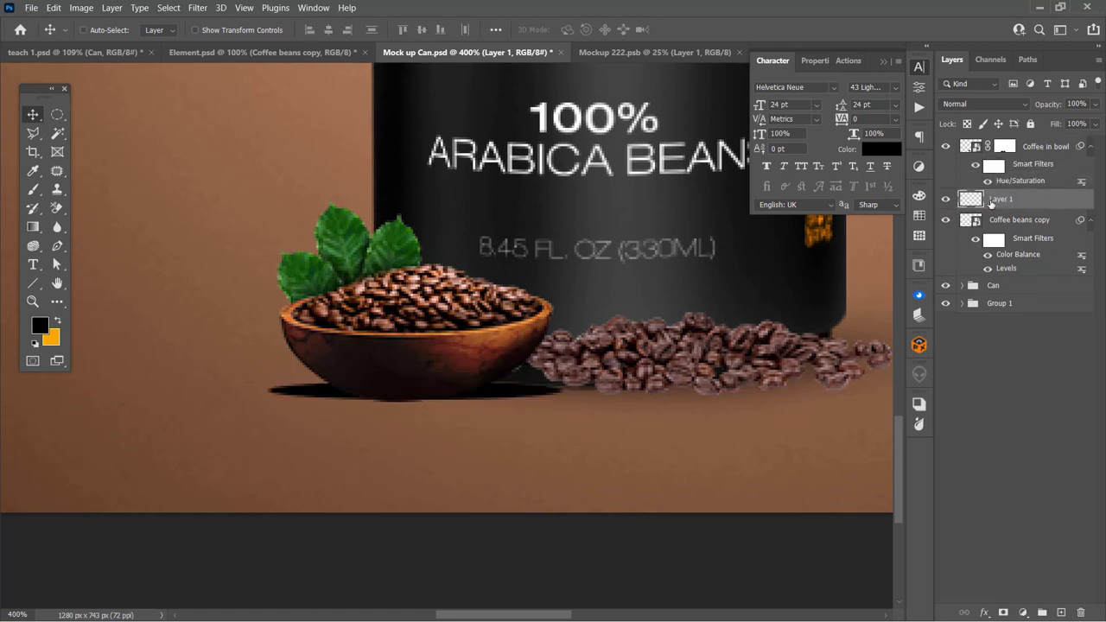
{"action": "key", "text": "ctrl+t"}
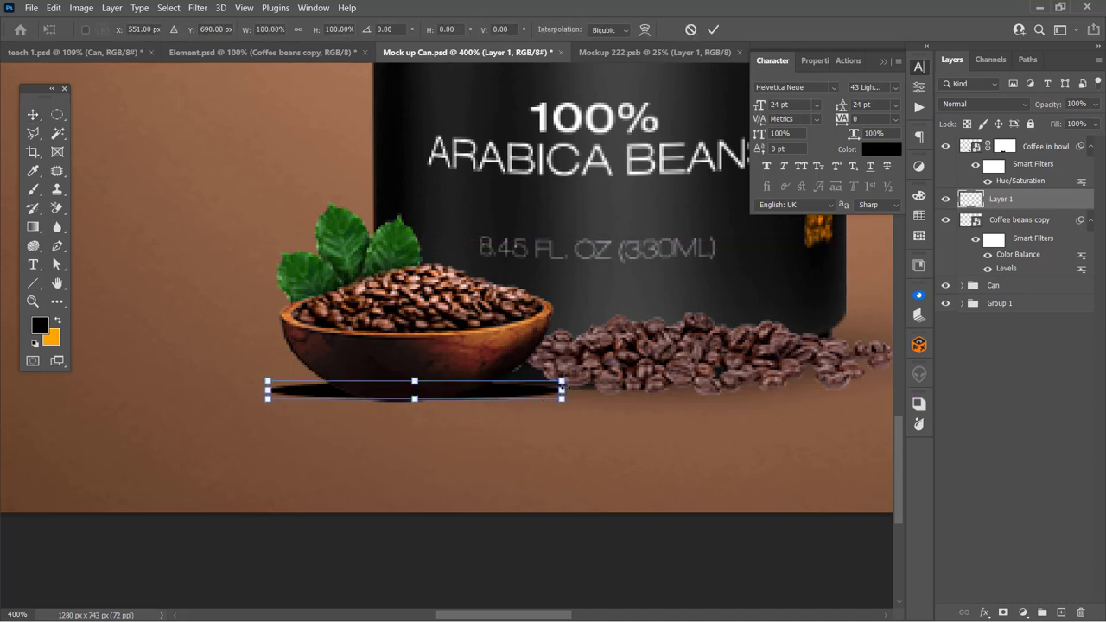
{"action": "left_click_drag", "start_coordinate": [562, 390], "coordinate": [555, 390]}
{"action": "left_click_drag", "start_coordinate": [423, 400], "coordinate": [508, 401]}
{"action": "key", "text": "Return"}
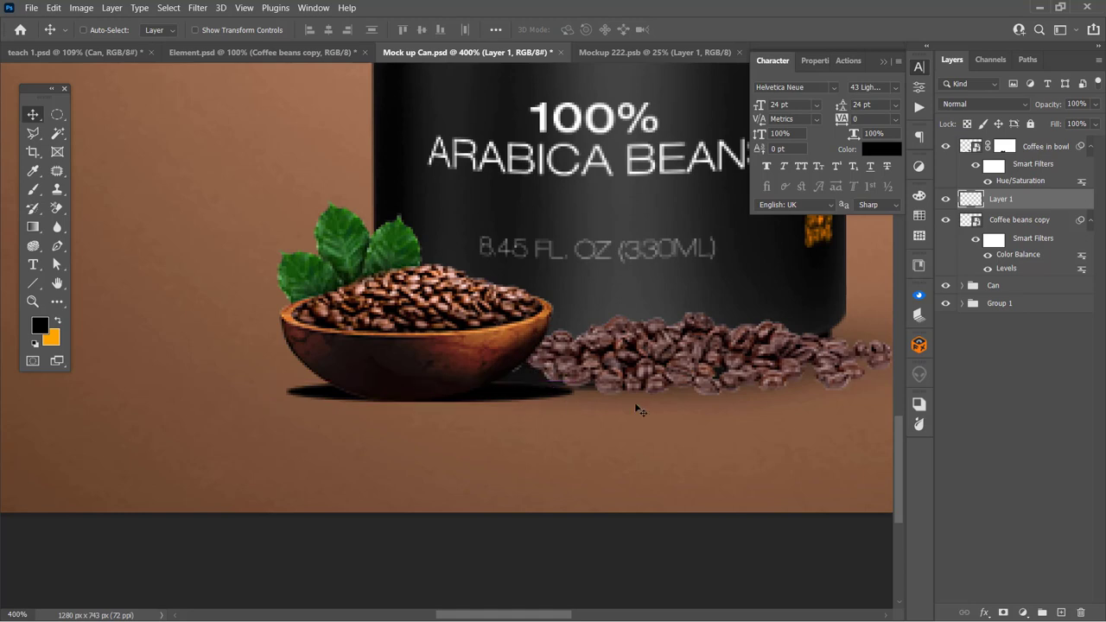
{"action": "left_click", "coordinate": [197, 8]}
Step: Duplicate the shadow layer, hide the original and apply Motion Blur to the copy
{"action": "key", "text": "ctrl+j"}
{"action": "left_click", "coordinate": [945, 220]}
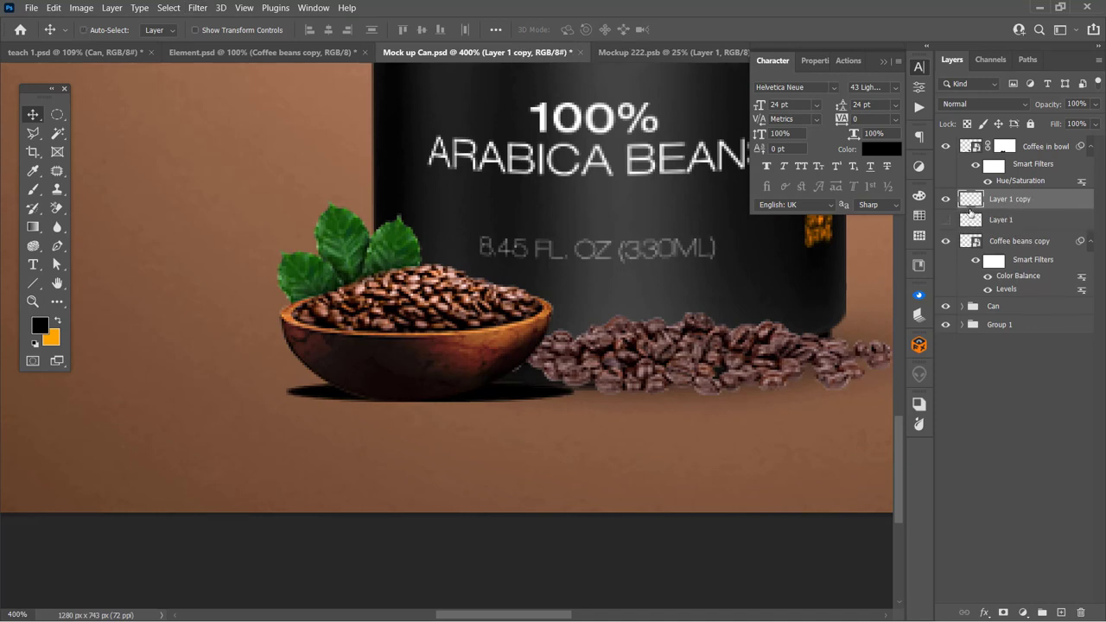
{"action": "left_click", "coordinate": [198, 8]}
{"action": "mouse_move", "coordinate": [205, 179]}
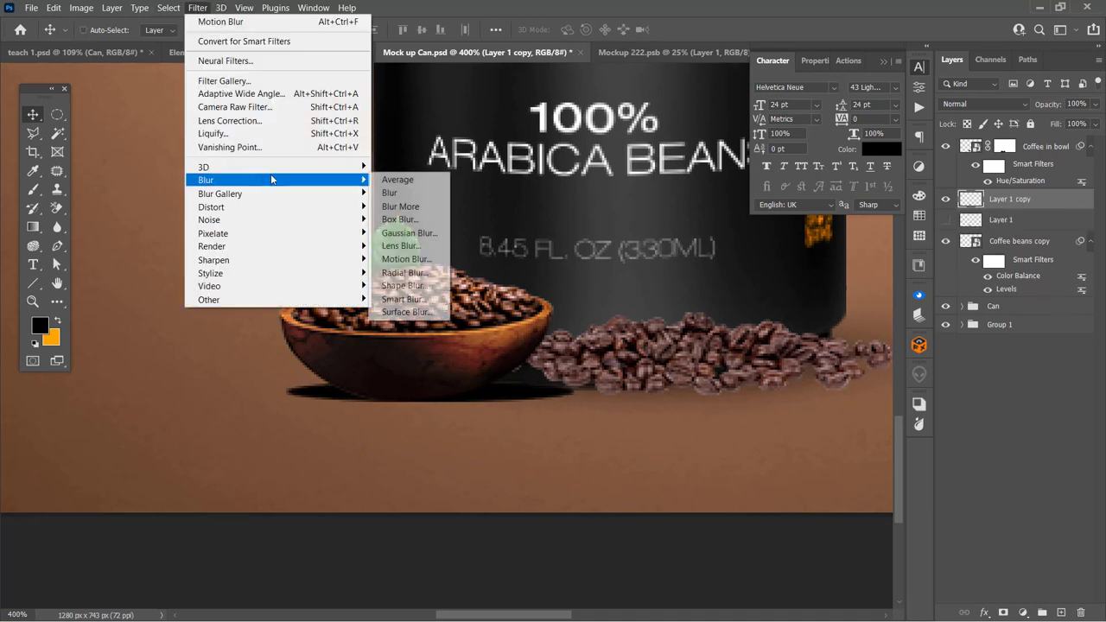
{"action": "left_click", "coordinate": [431, 253]}
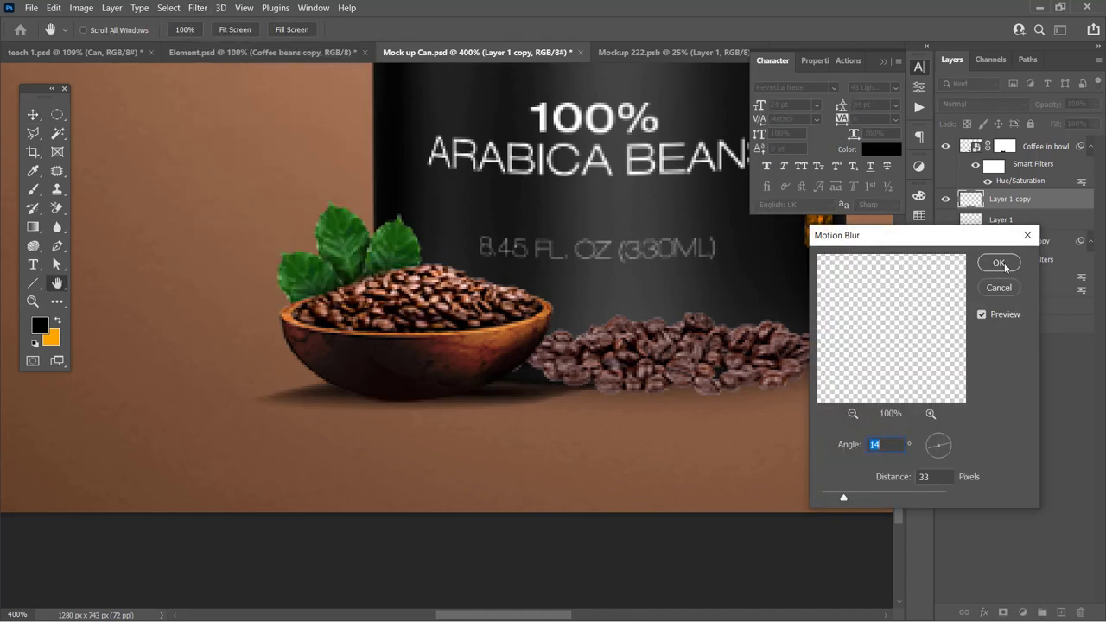
{"action": "left_click", "coordinate": [998, 264]}
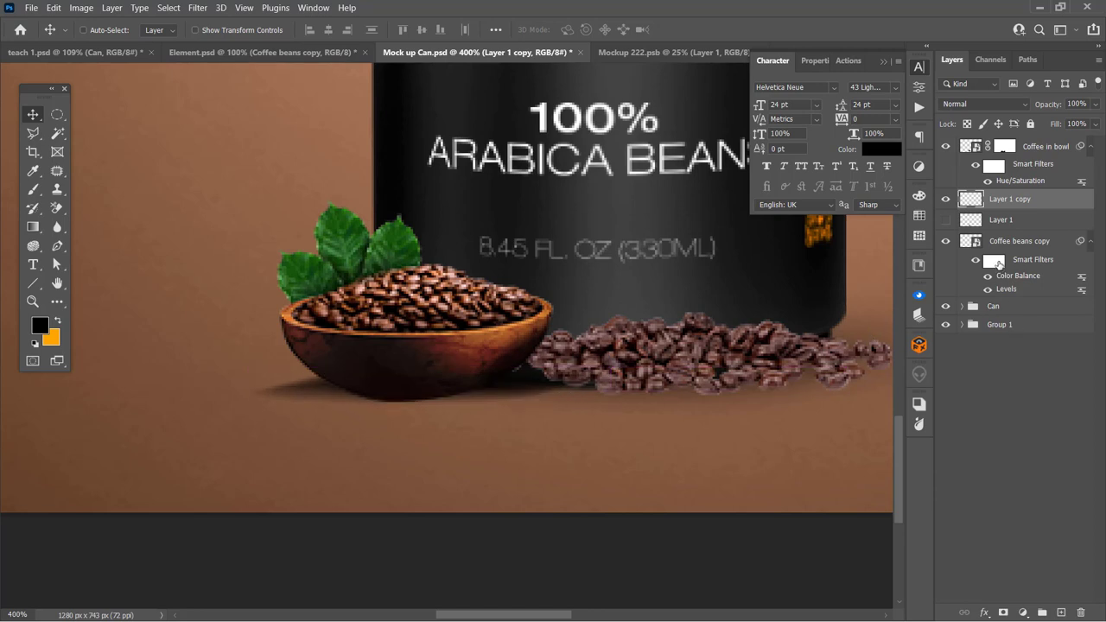
{"action": "left_click", "coordinate": [945, 200]}
{"action": "left_click", "coordinate": [946, 199]}
Step: Narrow the blurred copy to about 60% width at 86% opacity, then shift Layer 1 slightly
{"action": "key", "text": "ctrl+t"}
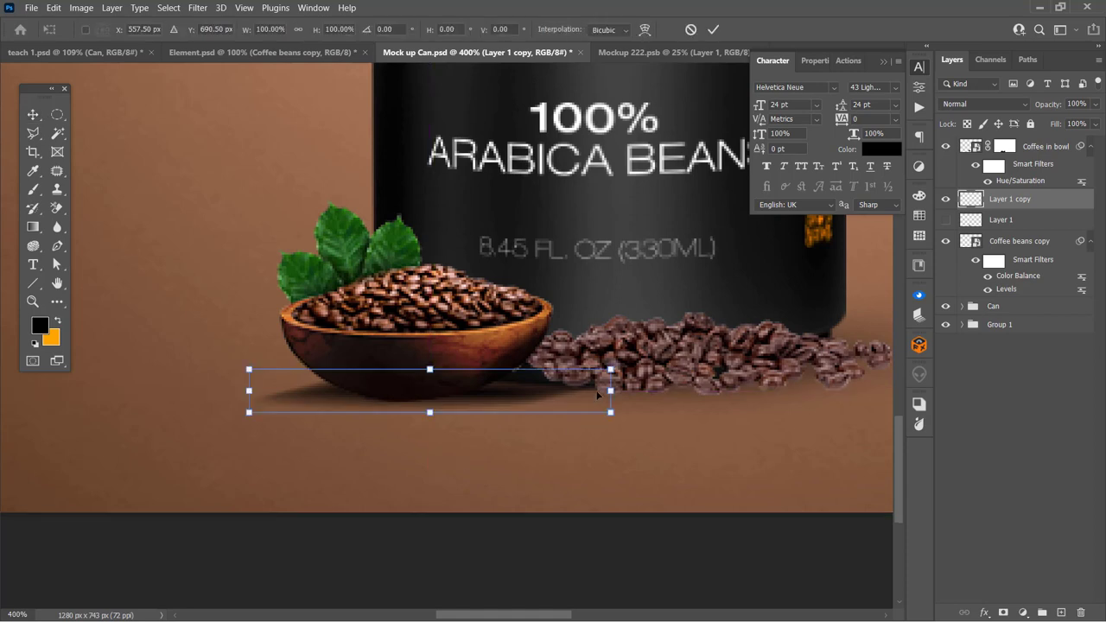
{"action": "left_click_drag", "start_coordinate": [610, 390], "coordinate": [508, 398]}
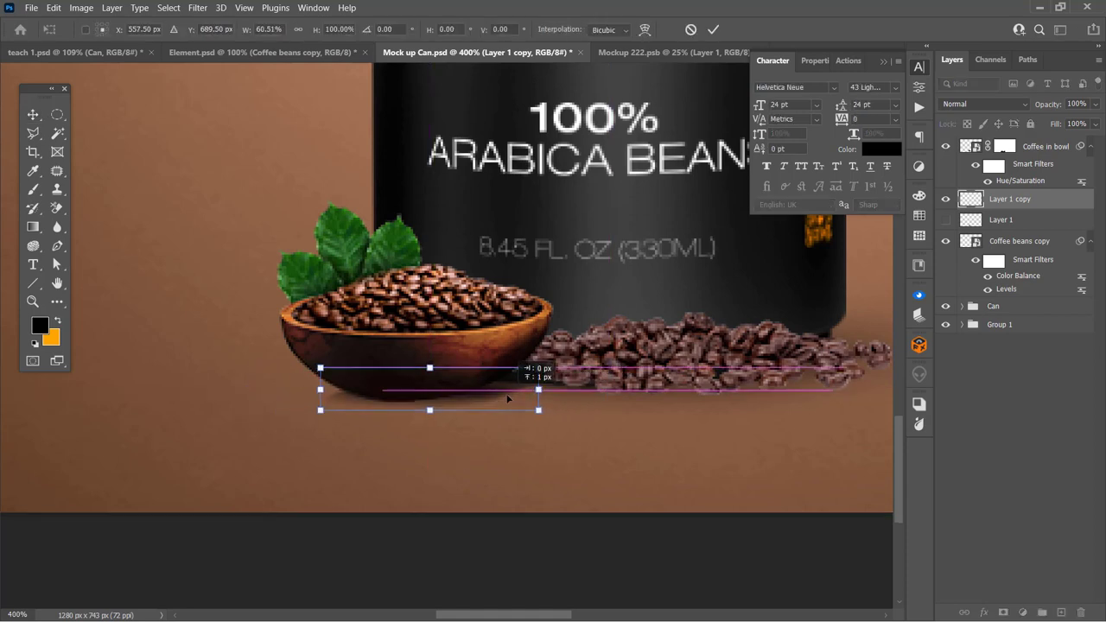
{"action": "key", "text": "Return"}
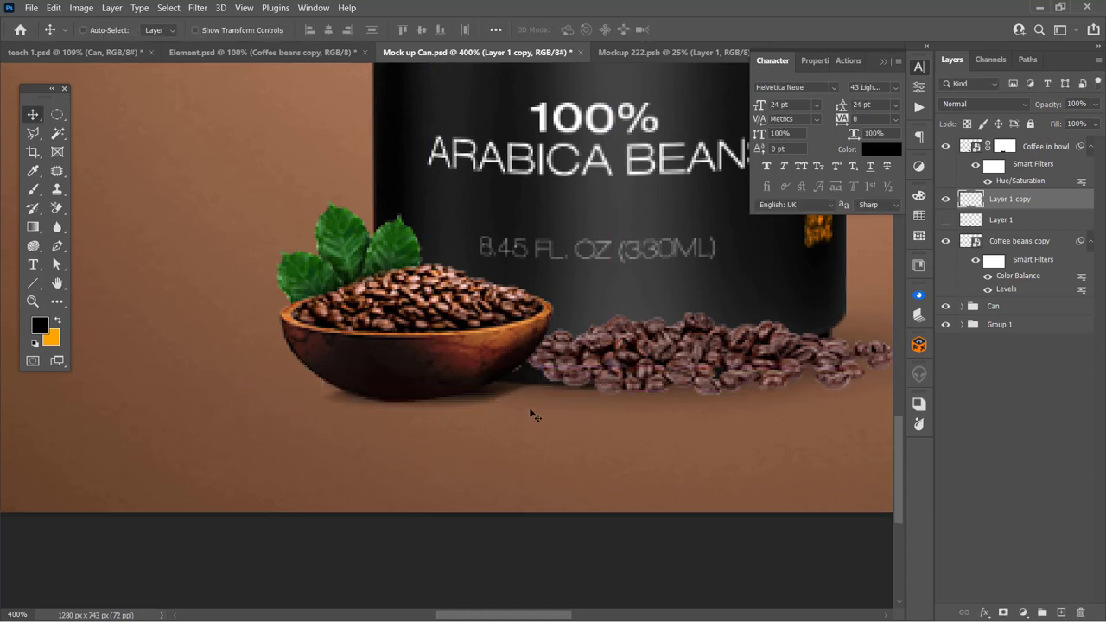
{"action": "left_click_drag", "start_coordinate": [532, 414], "coordinate": [526, 404]}
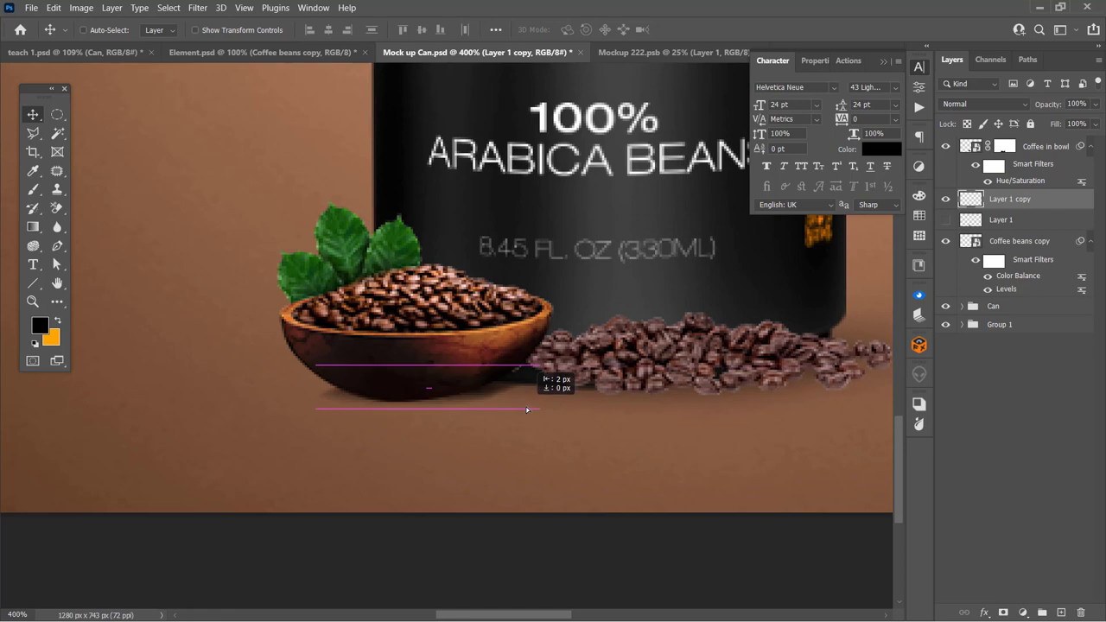
{"action": "left_click", "coordinate": [1096, 105]}
{"action": "left_click_drag", "start_coordinate": [1087, 123], "coordinate": [1088, 124]}
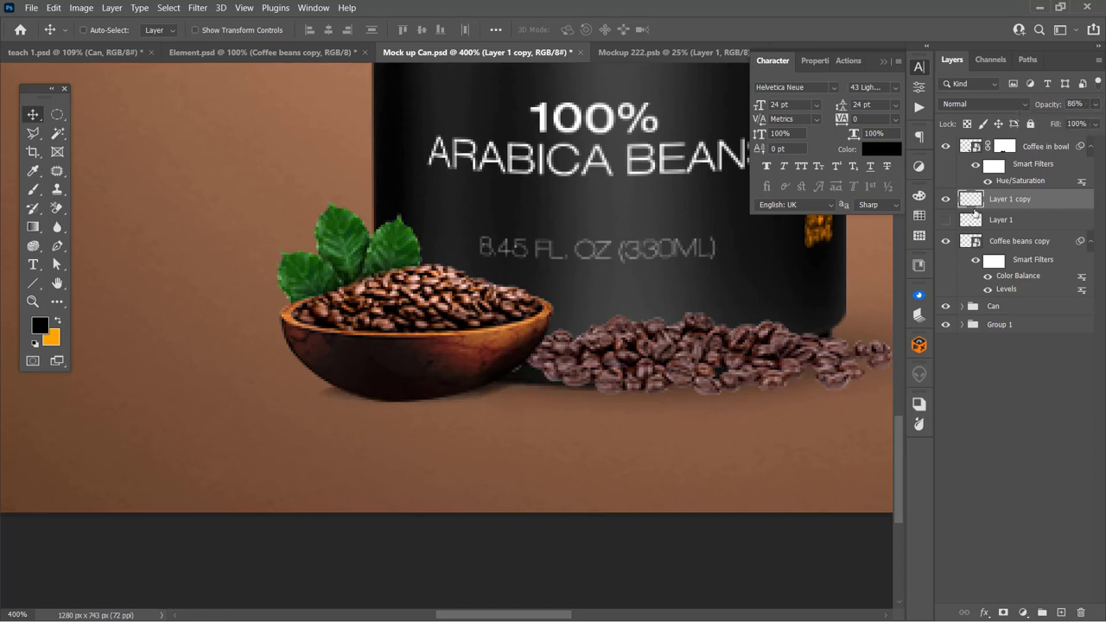
{"action": "left_click", "coordinate": [984, 220]}
{"action": "key", "text": "ctrl+t"}
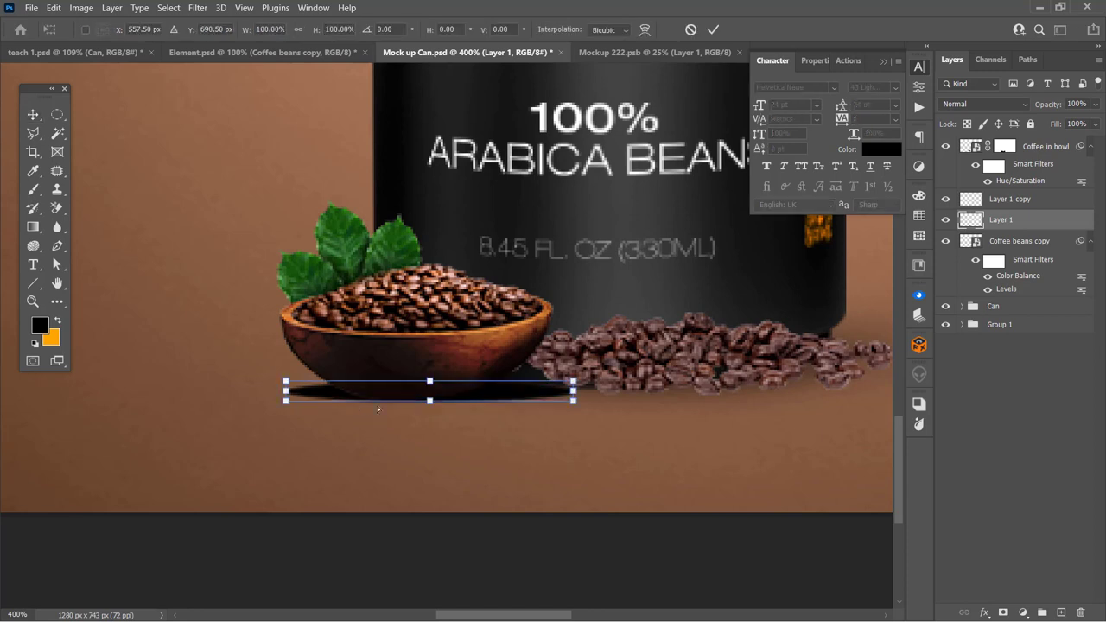
{"action": "left_click_drag", "start_coordinate": [463, 397], "coordinate": [459, 400]}
Step: Soften Layer 1's hard shadow with a 5.8-pixel Gaussian Blur and shift it slightly
{"action": "key", "text": "Return"}
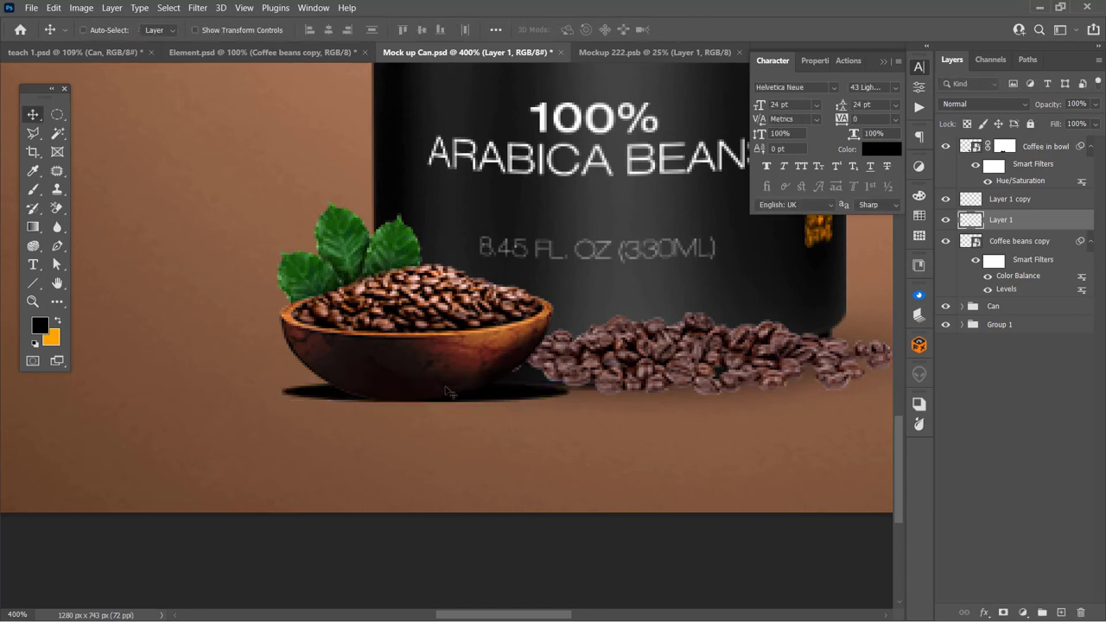
{"action": "left_click", "coordinate": [199, 8]}
{"action": "mouse_move", "coordinate": [206, 179]}
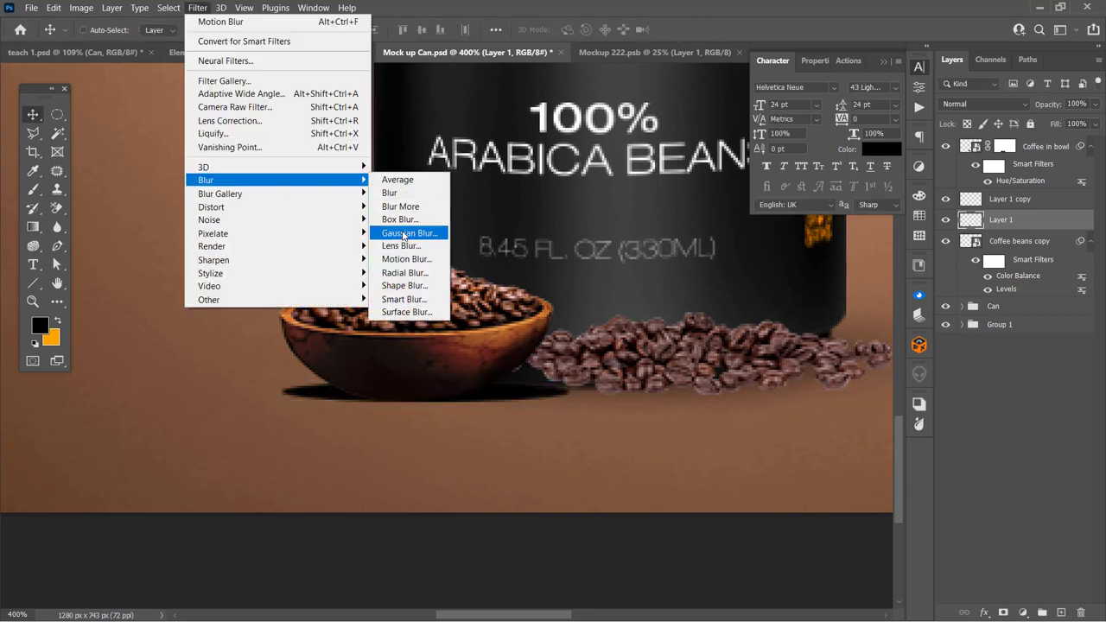
{"action": "left_click", "coordinate": [410, 234]}
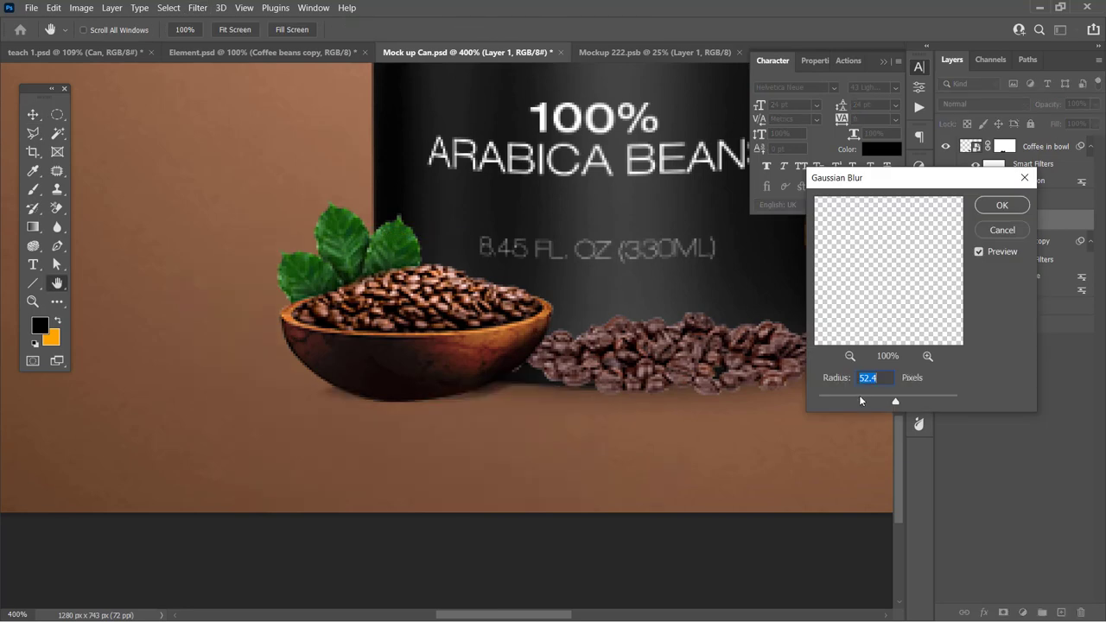
{"action": "left_click_drag", "start_coordinate": [860, 399], "coordinate": [858, 400]}
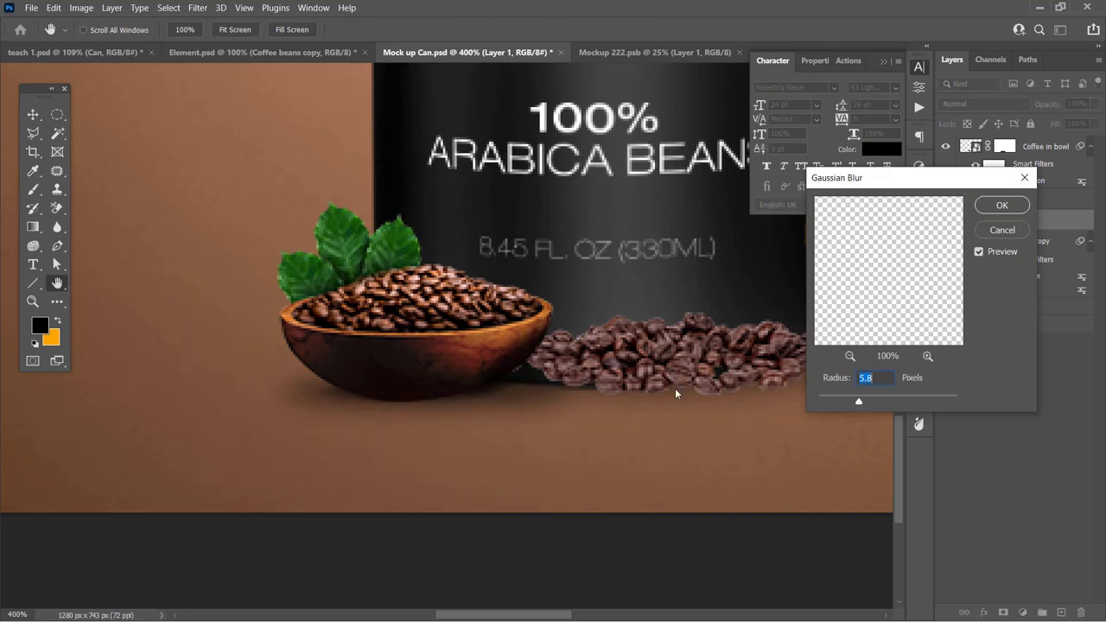
{"action": "key", "text": "Return"}
{"action": "key", "text": "v"}
{"action": "left_click_drag", "start_coordinate": [521, 400], "coordinate": [537, 404]}
Step: Lower Layer 1 copy's fill to 55% and reposition the soft shadow under the bowl
{"action": "left_click", "coordinate": [1011, 199]}
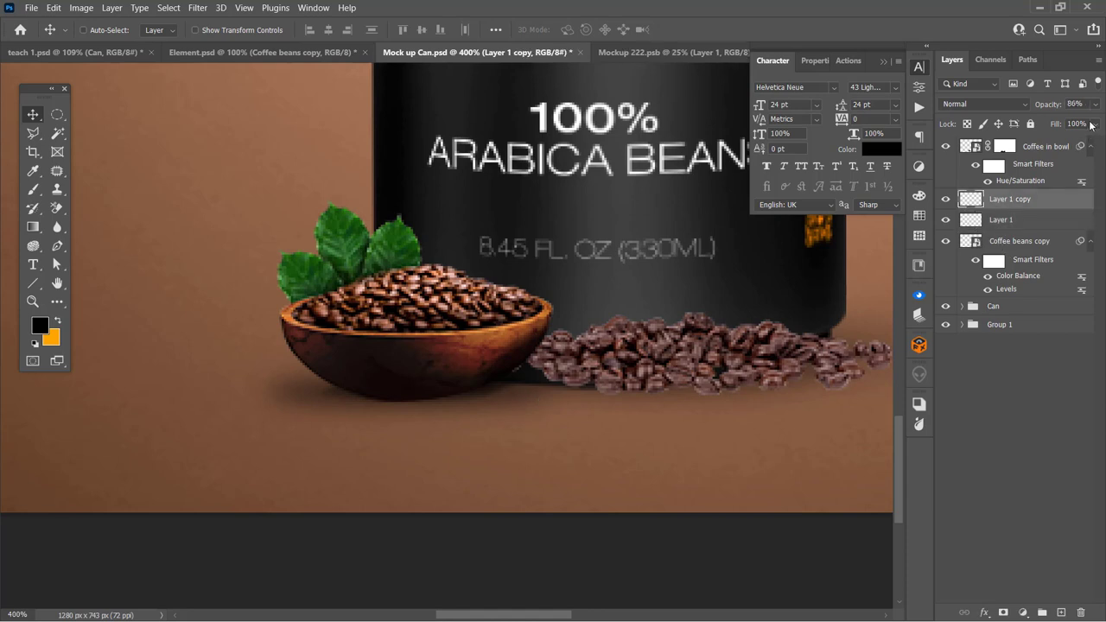
{"action": "left_click_drag", "start_coordinate": [1094, 124], "coordinate": [1064, 144]}
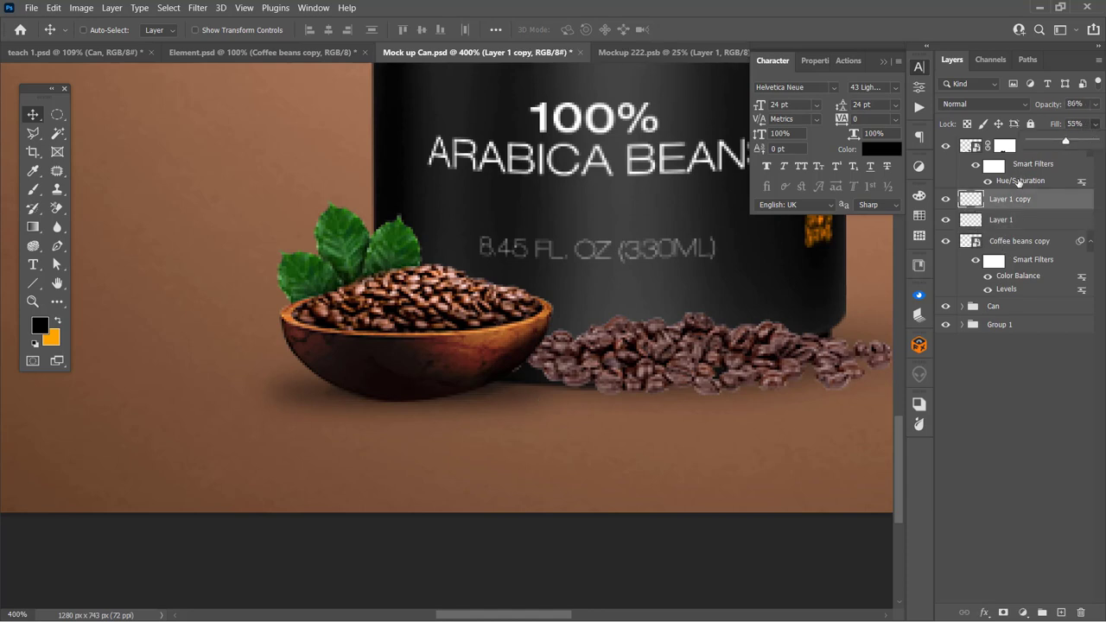
{"action": "left_click", "coordinate": [998, 222]}
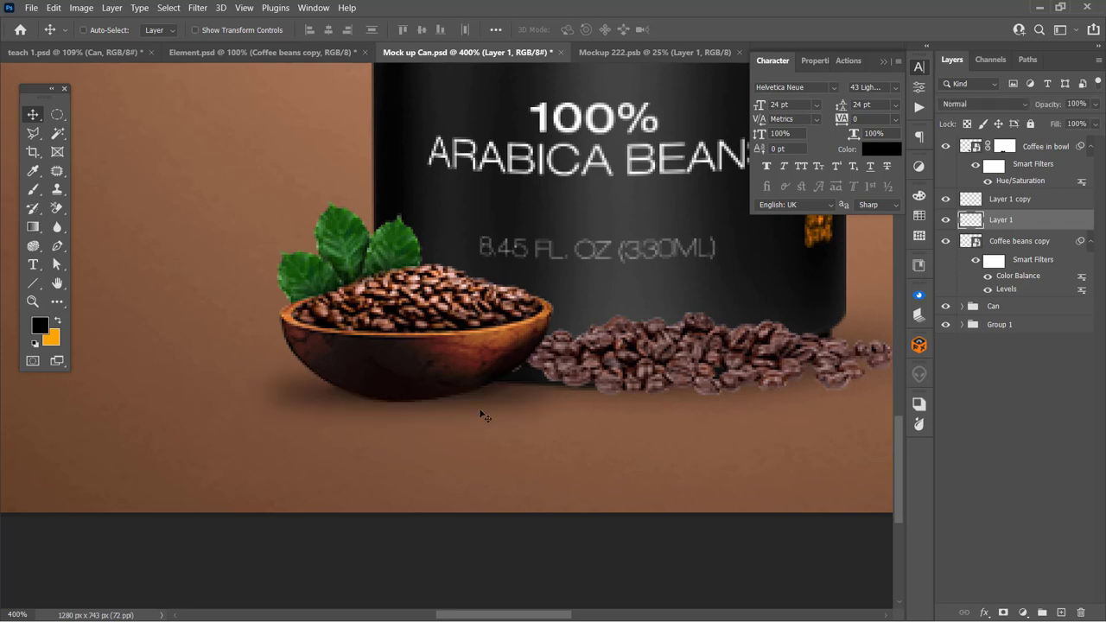
{"action": "mouse_move", "coordinate": [481, 409]}
{"action": "left_mouse_down"}
{"action": "mouse_move", "coordinate": [406, 434]}
{"action": "mouse_move", "coordinate": [407, 424]}
{"action": "left_mouse_up"}
Step: Squash Layer 1's shadow to about 87% height and fit the whole mockup on screen
{"action": "key", "text": "ctrl+t"}
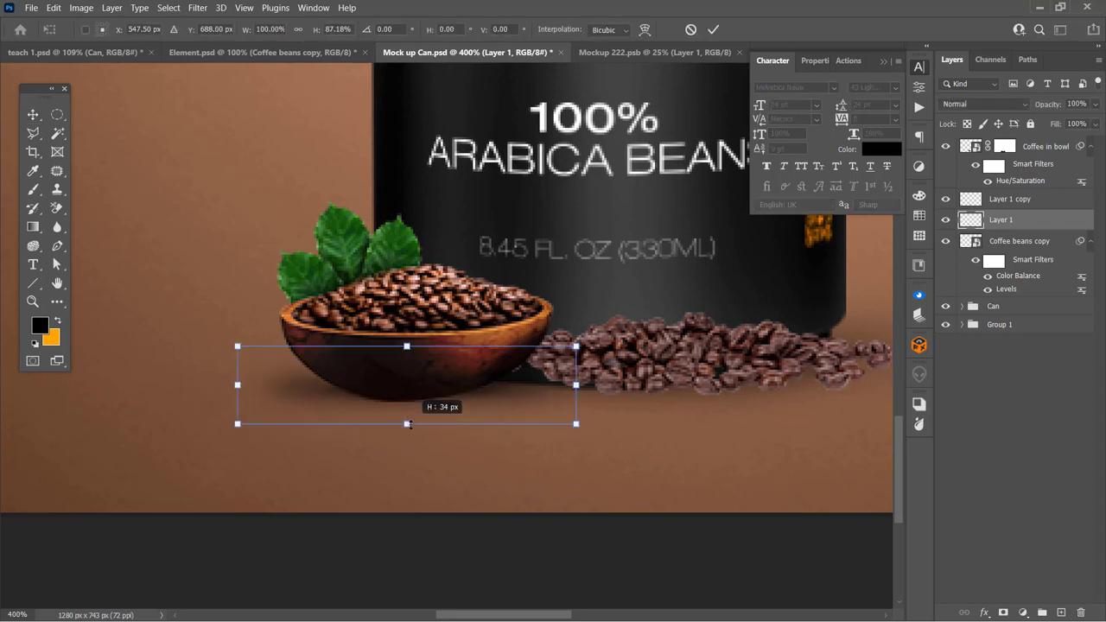
{"action": "left_click_drag", "start_coordinate": [406, 346], "coordinate": [406, 353]}
{"action": "key", "text": "Return"}
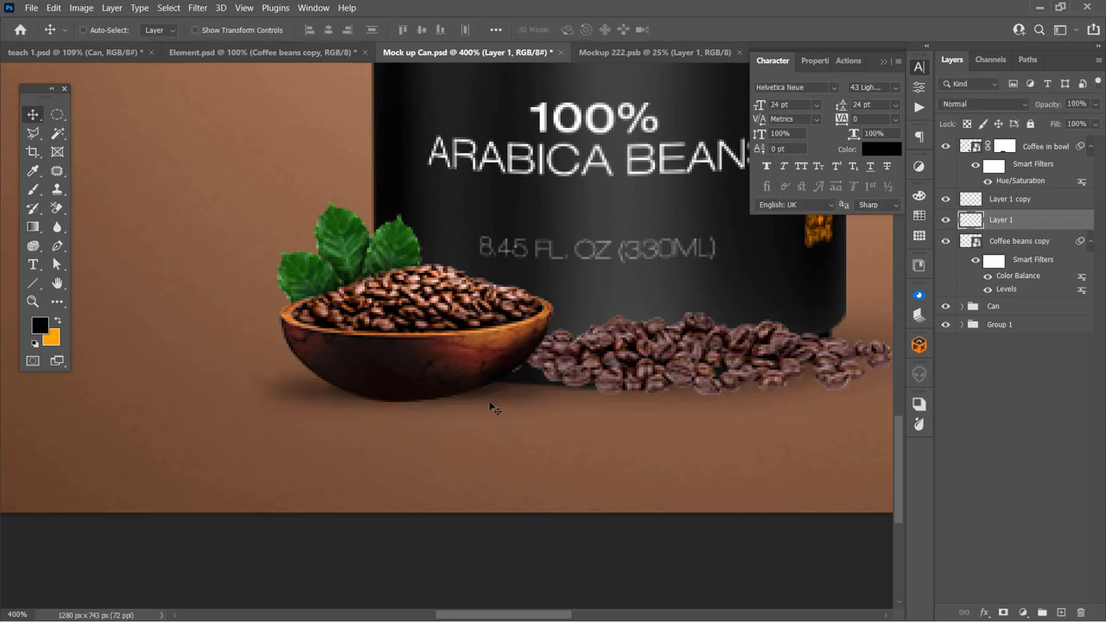
{"action": "key", "text": "Down"}
{"action": "key", "text": "Up"}
{"action": "key", "text": "ctrl+0"}
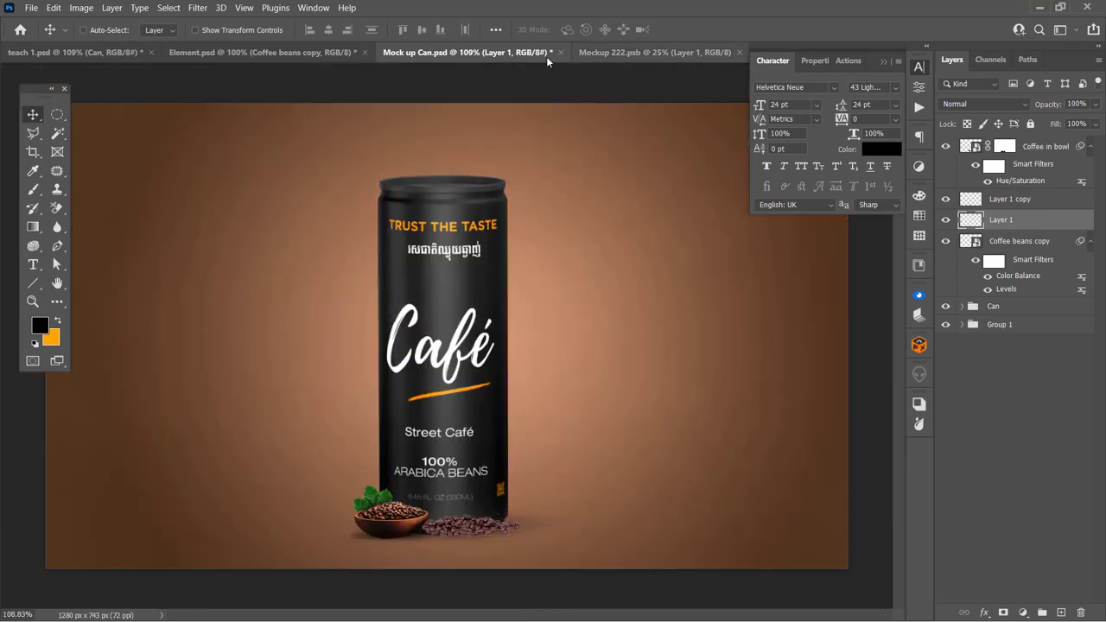
Step: Drag Coffee leaf 1 from Element.psd onto the can's top rim and scale it down
{"action": "left_click", "coordinate": [259, 52]}
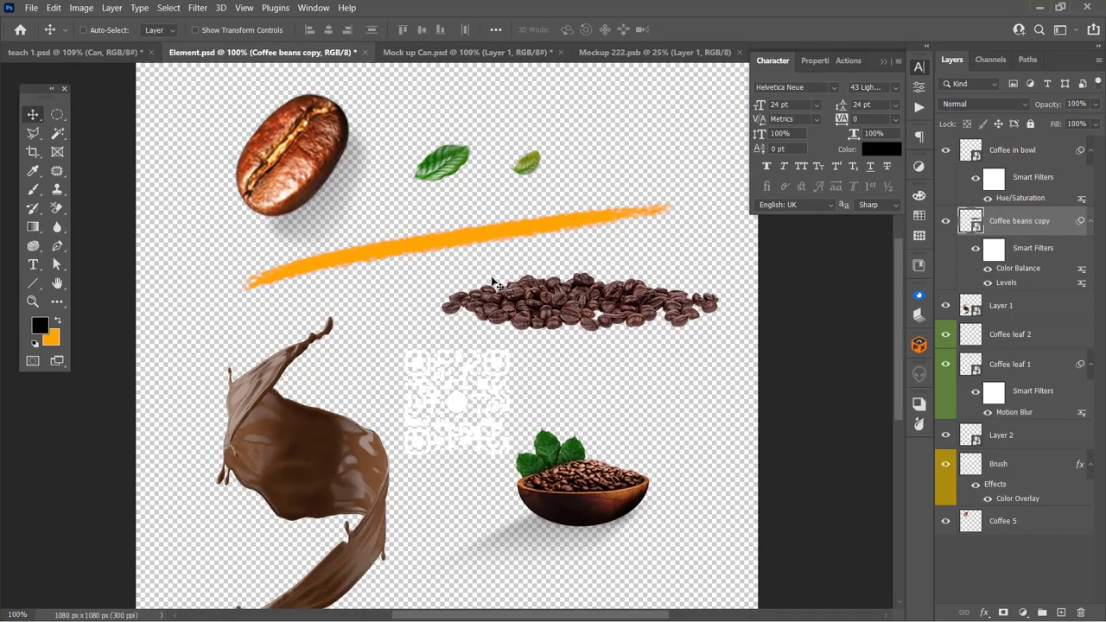
{"action": "left_click_drag", "start_coordinate": [436, 156], "coordinate": [320, 62]}
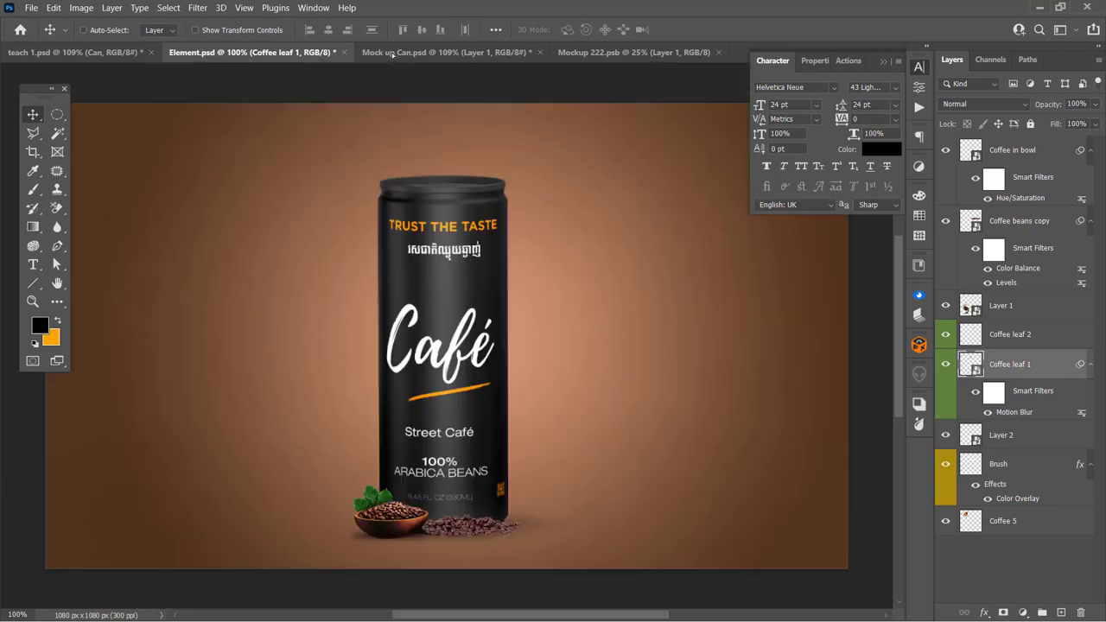
{"action": "mouse_move", "coordinate": [388, 59]}
{"action": "left_mouse_down"}
{"action": "mouse_move", "coordinate": [475, 268]}
{"action": "mouse_move", "coordinate": [525, 195]}
{"action": "left_mouse_up"}
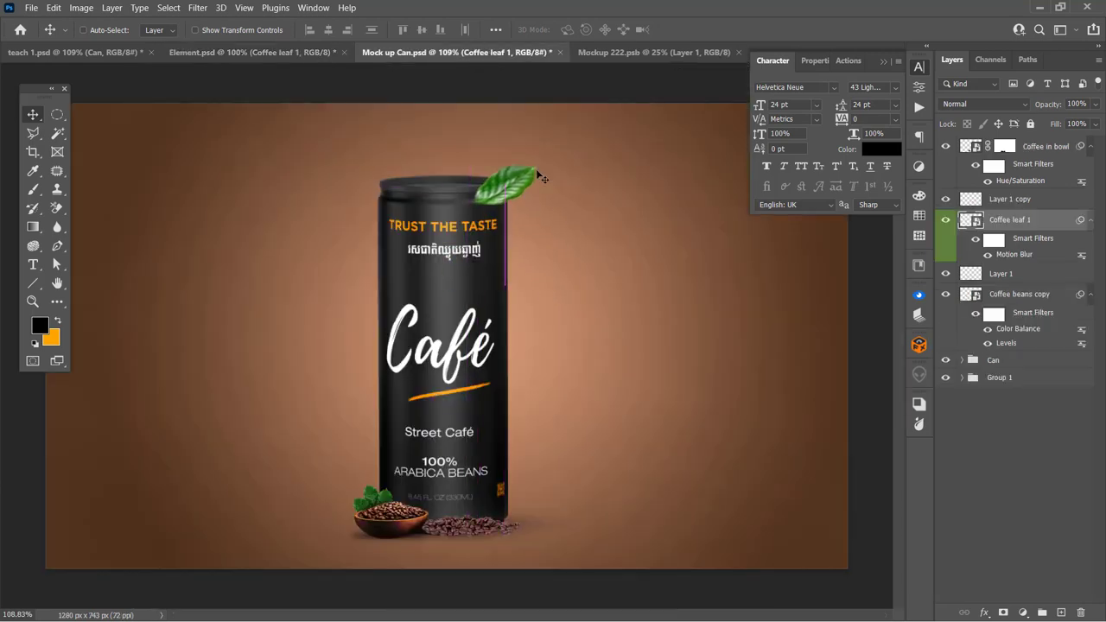
{"action": "key", "text": "ctrl+t"}
{"action": "left_click_drag", "start_coordinate": [537, 164], "coordinate": [533, 161]}
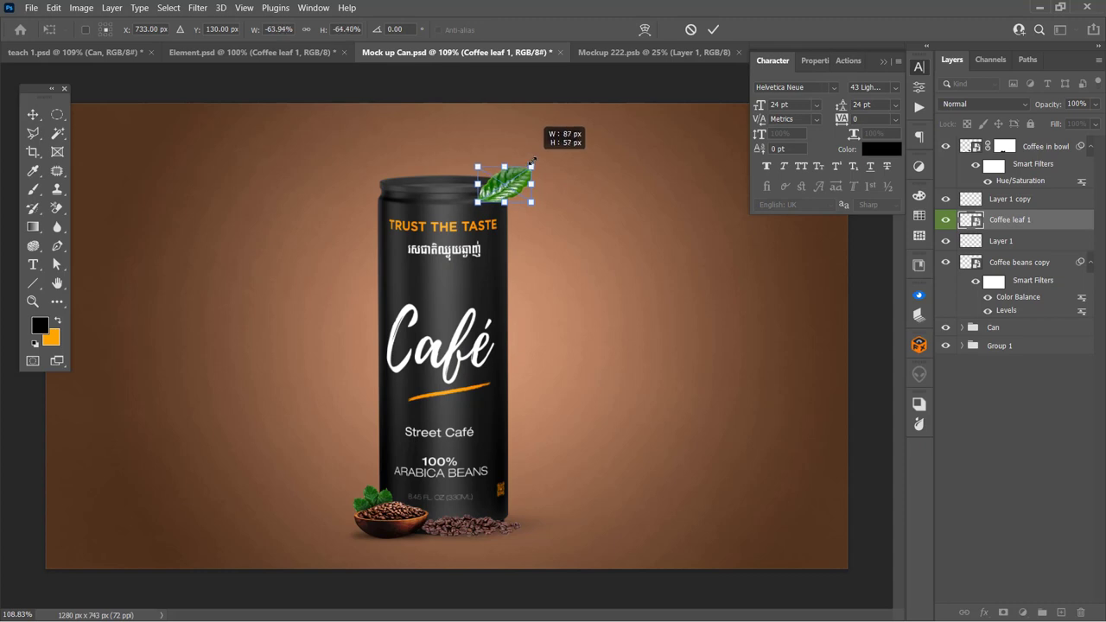
{"action": "key", "text": "Return"}
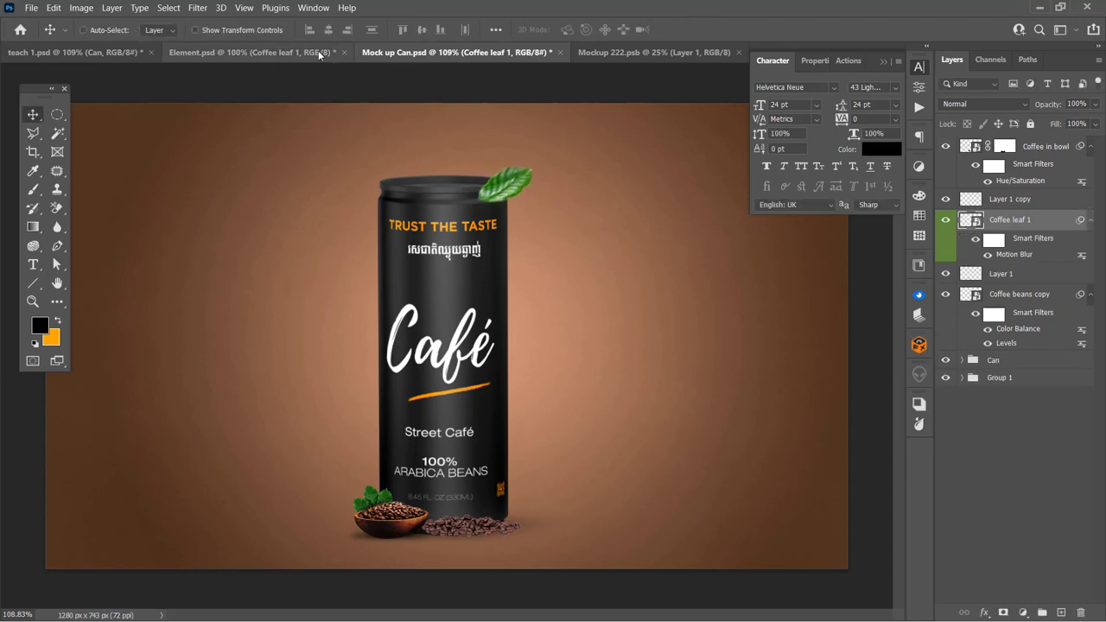
{"action": "left_click", "coordinate": [251, 52]}
Step: Bring the chocolate splash layer from Element.psd into the mockup and position it over the can
{"action": "scroll", "coordinate": [507, 423], "scroll_direction": "down", "scroll_amount": 2}
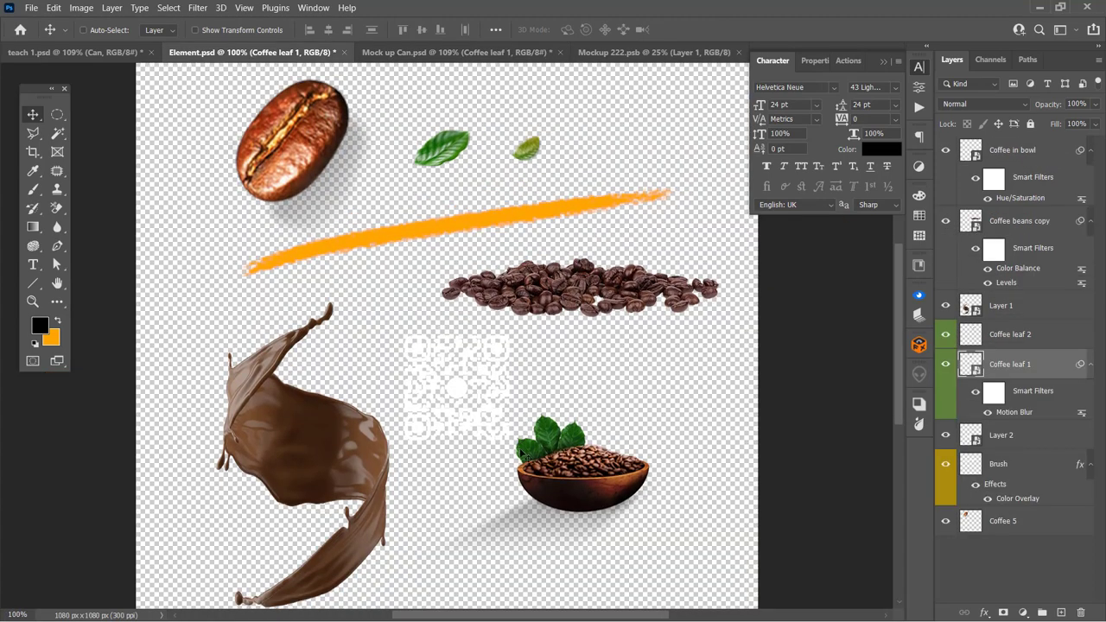
{"action": "right_click", "coordinate": [332, 427]}
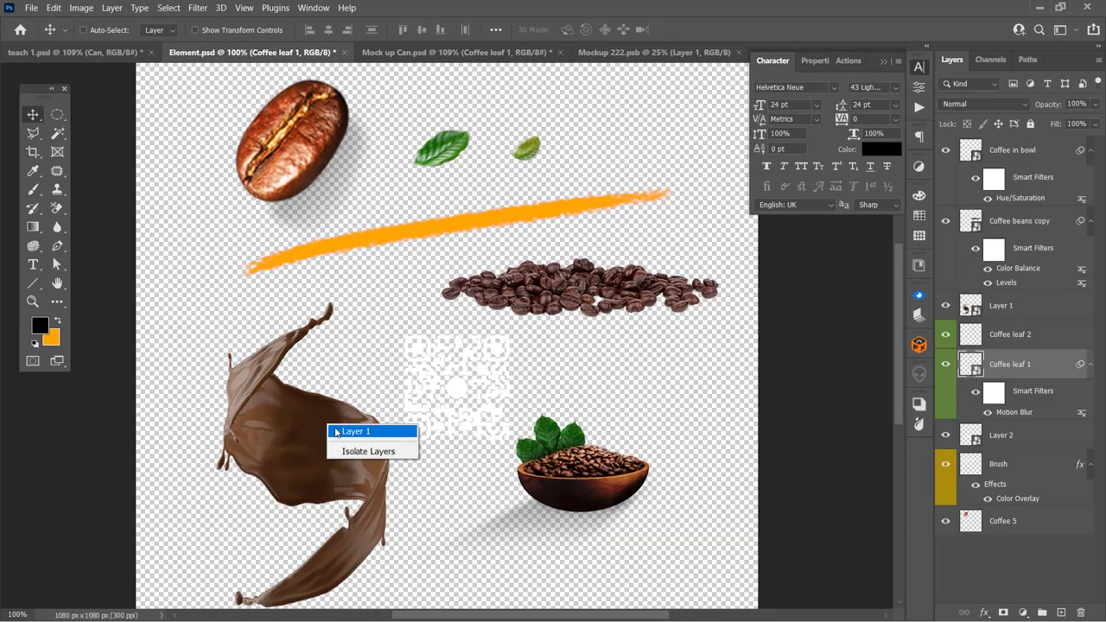
{"action": "left_click", "coordinate": [346, 429]}
{"action": "mouse_move", "coordinate": [331, 344]}
{"action": "left_mouse_down"}
{"action": "mouse_move", "coordinate": [389, 332]}
{"action": "mouse_move", "coordinate": [439, 65]}
{"action": "mouse_move", "coordinate": [530, 339]}
{"action": "mouse_move", "coordinate": [498, 282]}
{"action": "left_mouse_up"}
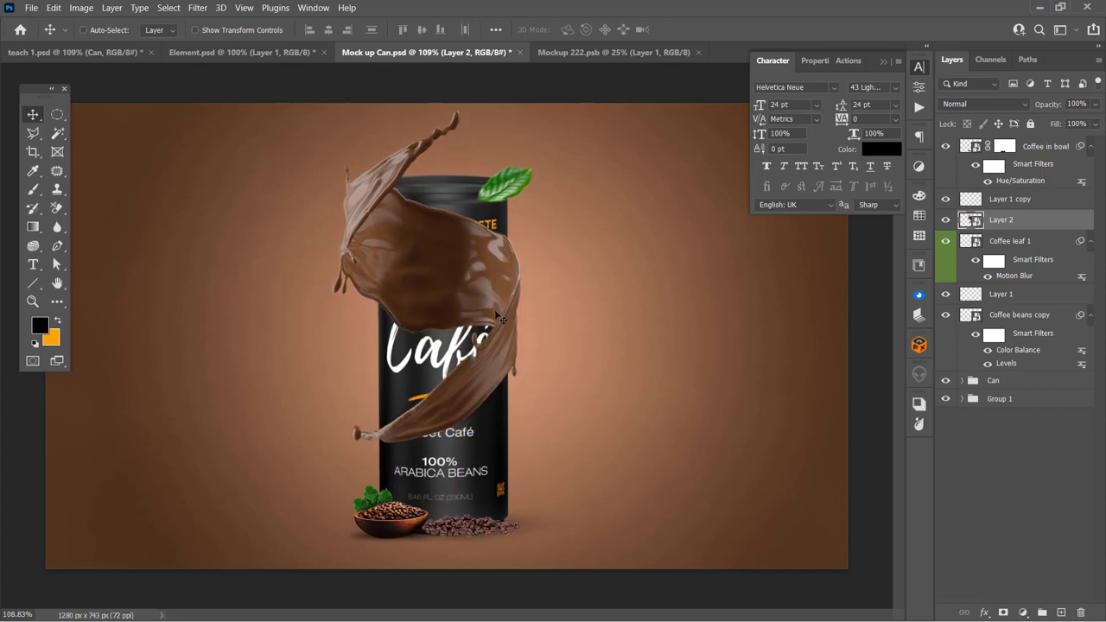
{"action": "left_click", "coordinate": [496, 312]}
{"action": "left_click_drag", "start_coordinate": [500, 325], "coordinate": [499, 315]}
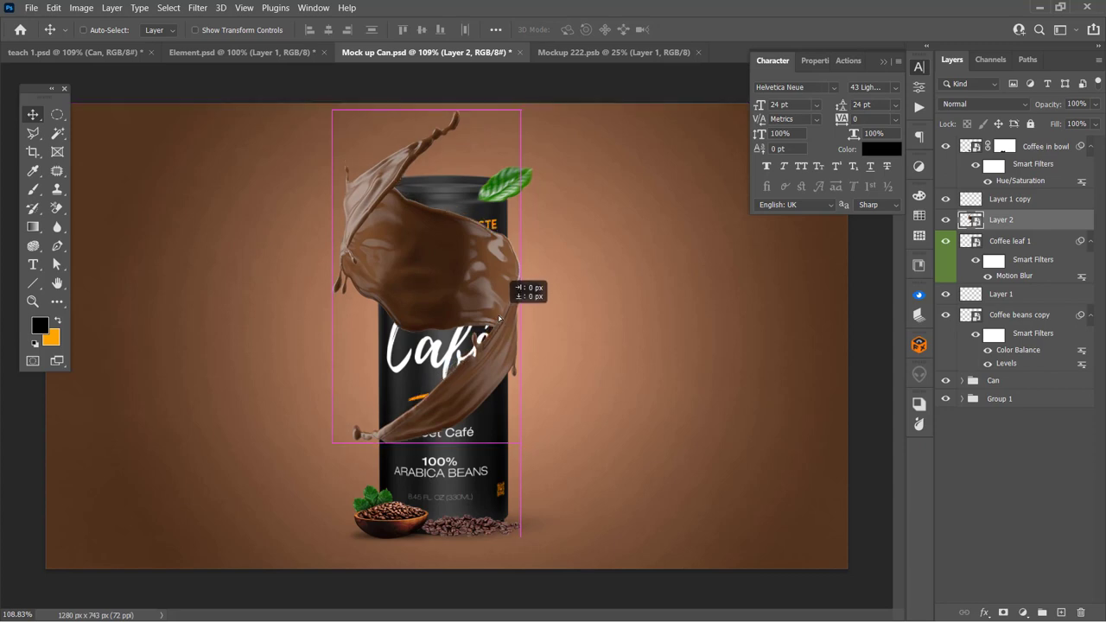
{"action": "left_click_drag", "start_coordinate": [499, 315], "coordinate": [499, 319]}
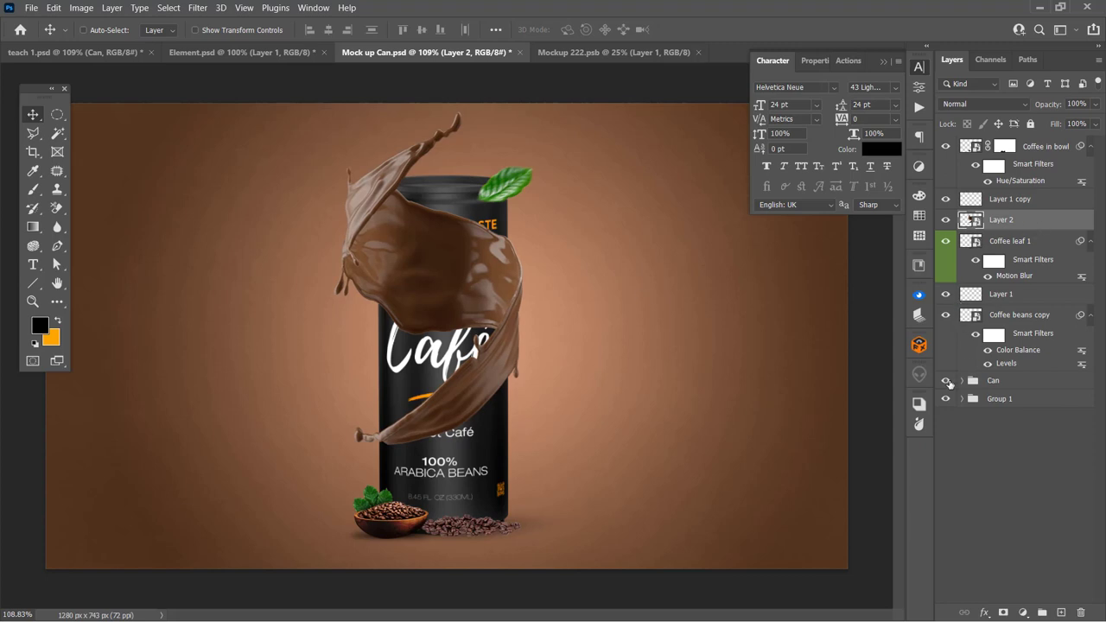
Step: Toggle the Can group's visibility to check the splash, then select the Can group
{"action": "left_click", "coordinate": [946, 380]}
{"action": "left_click", "coordinate": [946, 380]}
{"action": "left_click", "coordinate": [993, 382]}
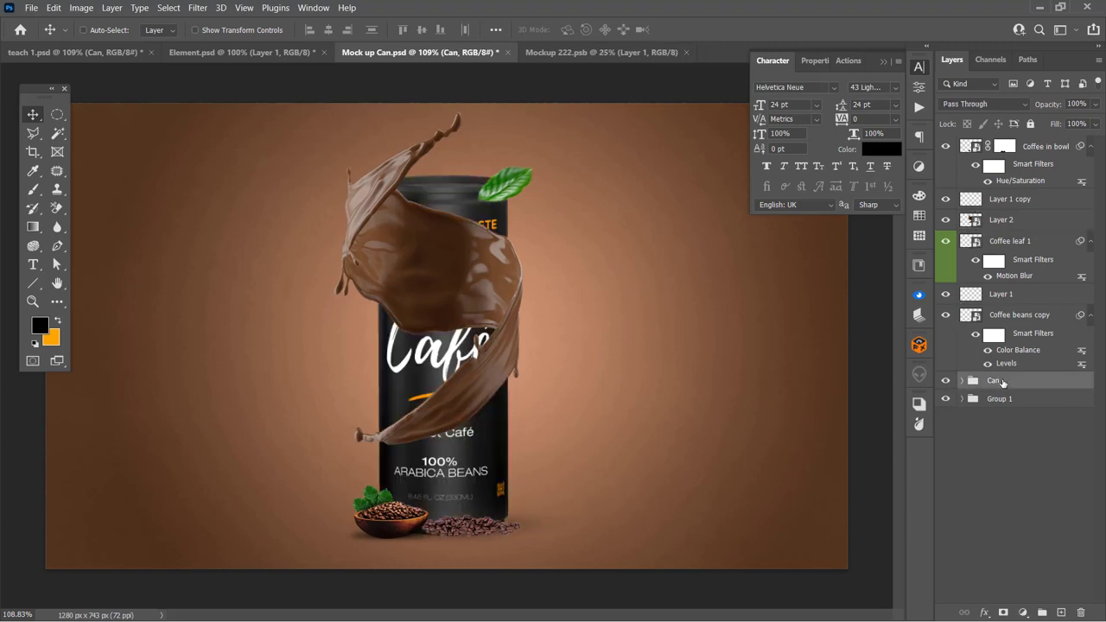
{"action": "right_click", "coordinate": [1004, 383]}
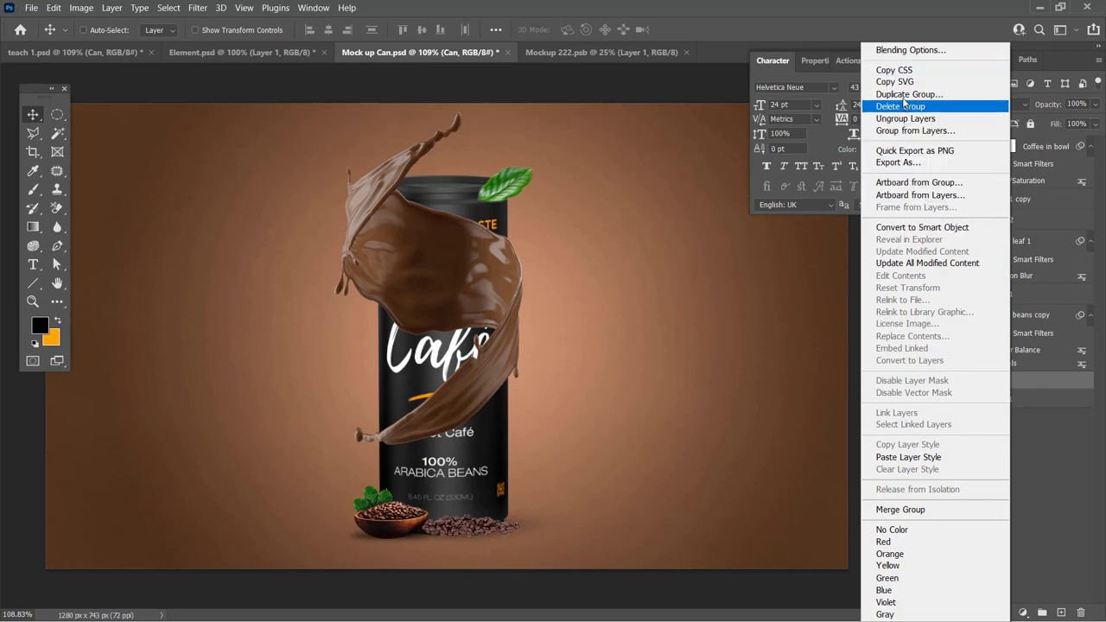
Step: Duplicate the Can group as 'Can copy', merge it into one layer, and hide it
{"action": "left_click", "coordinate": [910, 94]}
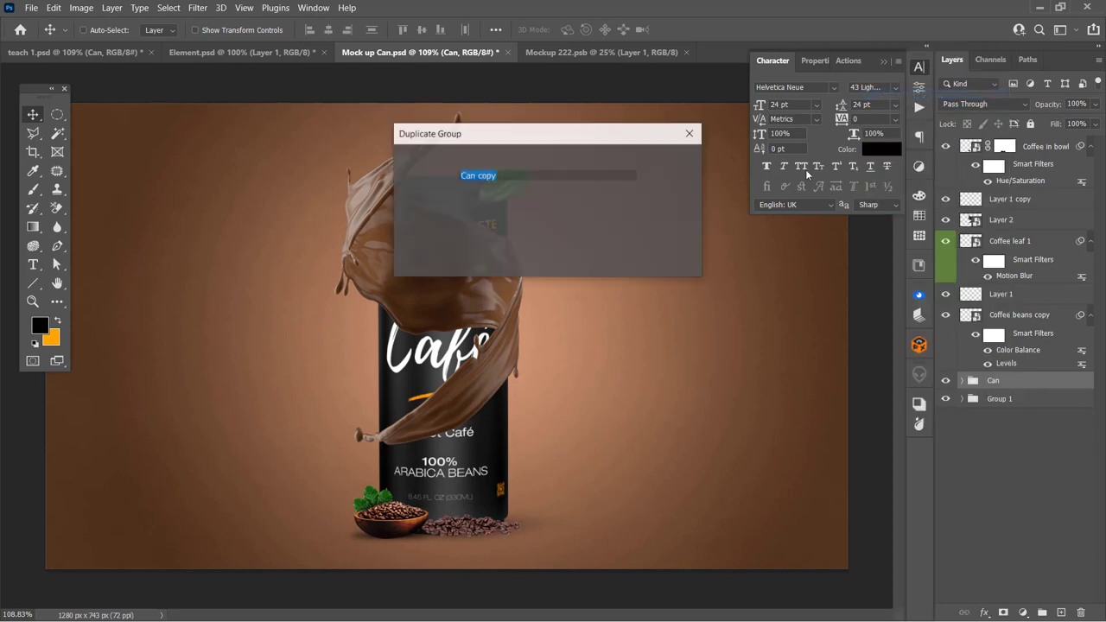
{"action": "left_click", "coordinate": [670, 161]}
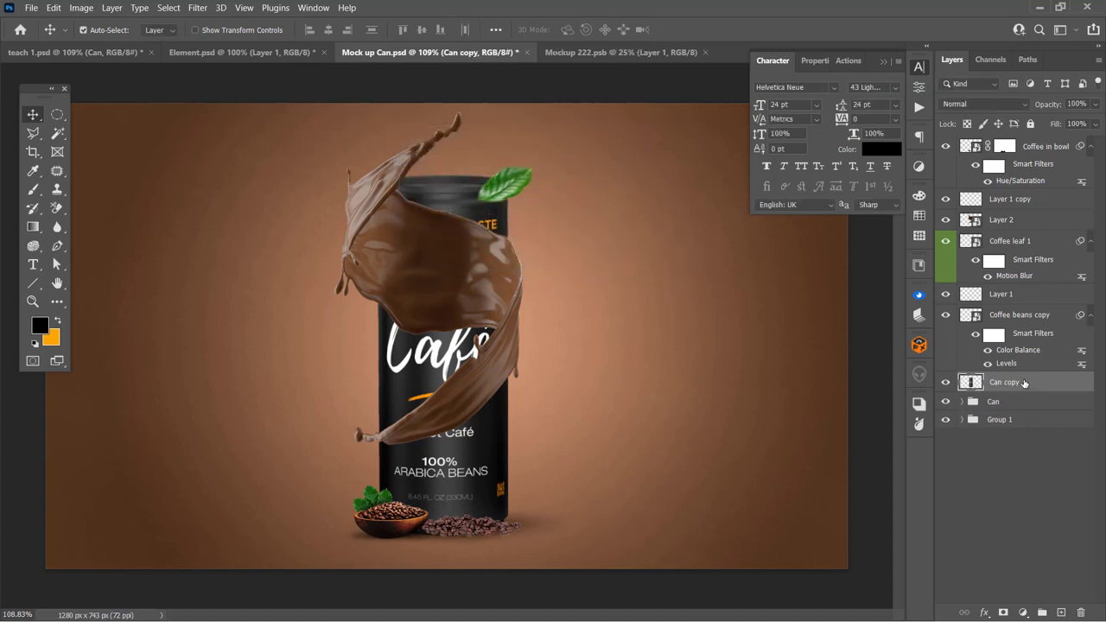
{"action": "left_click_drag", "start_coordinate": [583, 343], "coordinate": [970, 397]}
{"action": "left_click", "coordinate": [944, 384]}
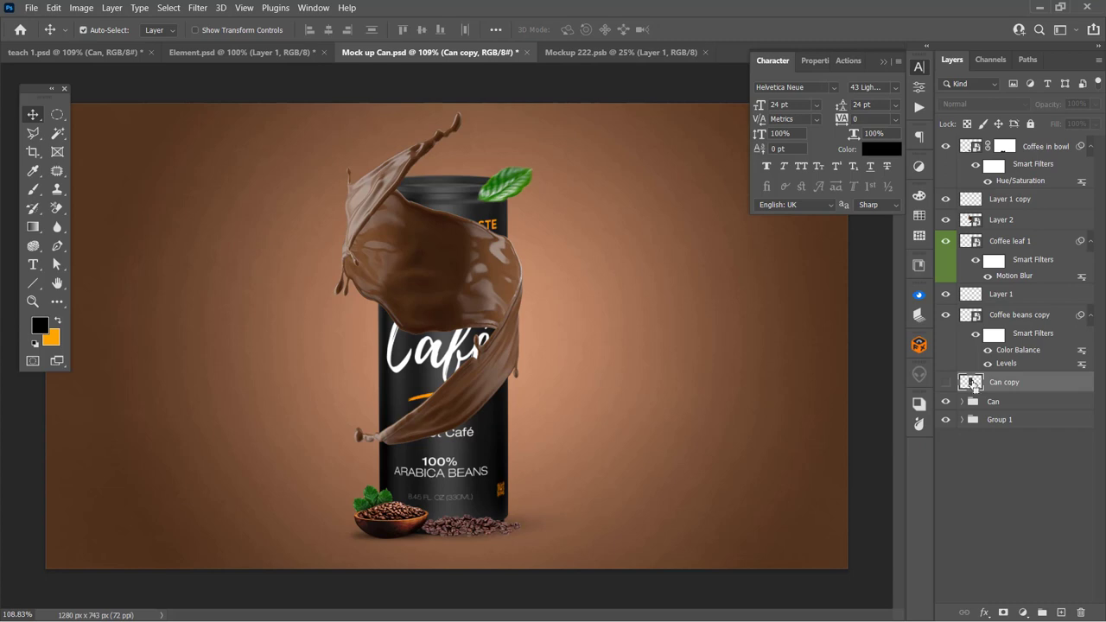
{"action": "left_click", "coordinate": [1002, 222]}
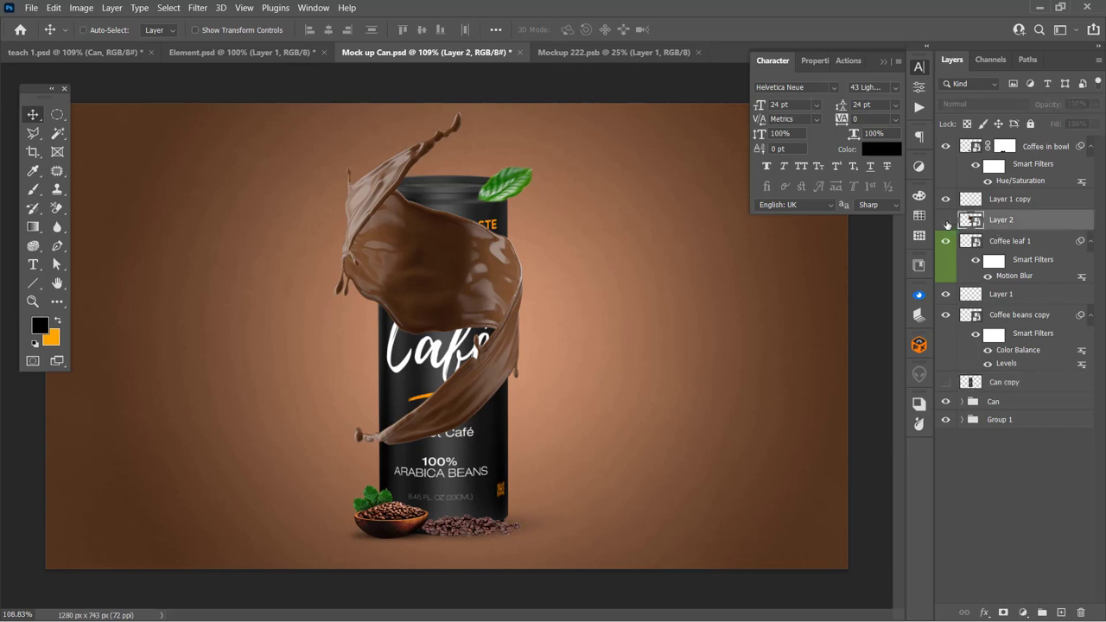
Step: Add a white mask to Layer 2, load Can copy's outline as a selection, and target the mask
{"action": "left_click", "coordinate": [945, 219]}
{"action": "left_click", "coordinate": [1004, 612]}
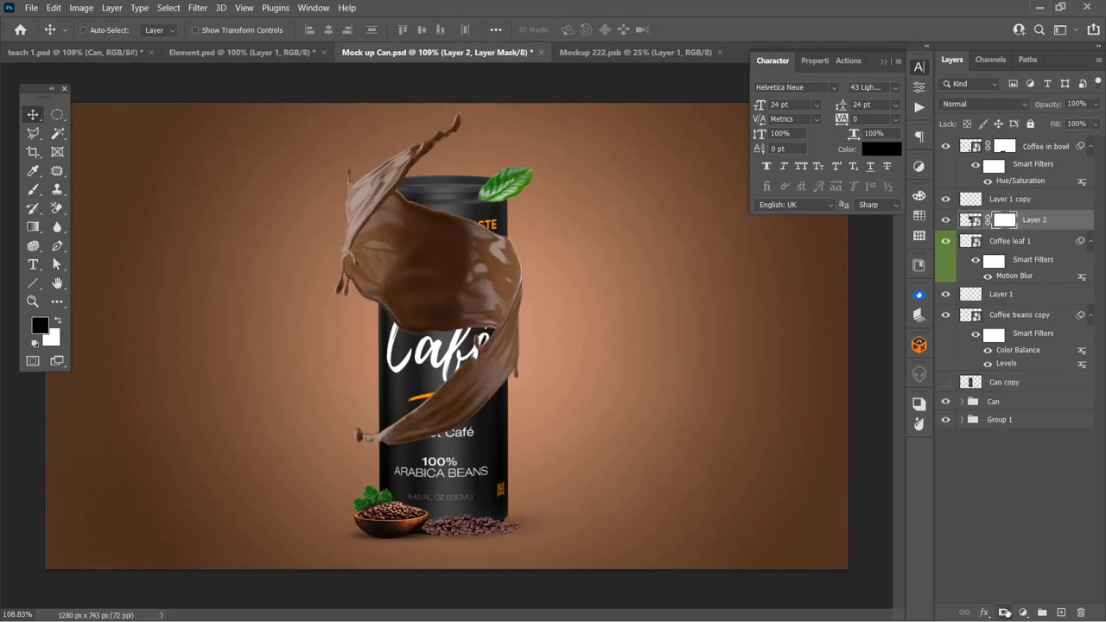
{"action": "right_click", "coordinate": [971, 383]}
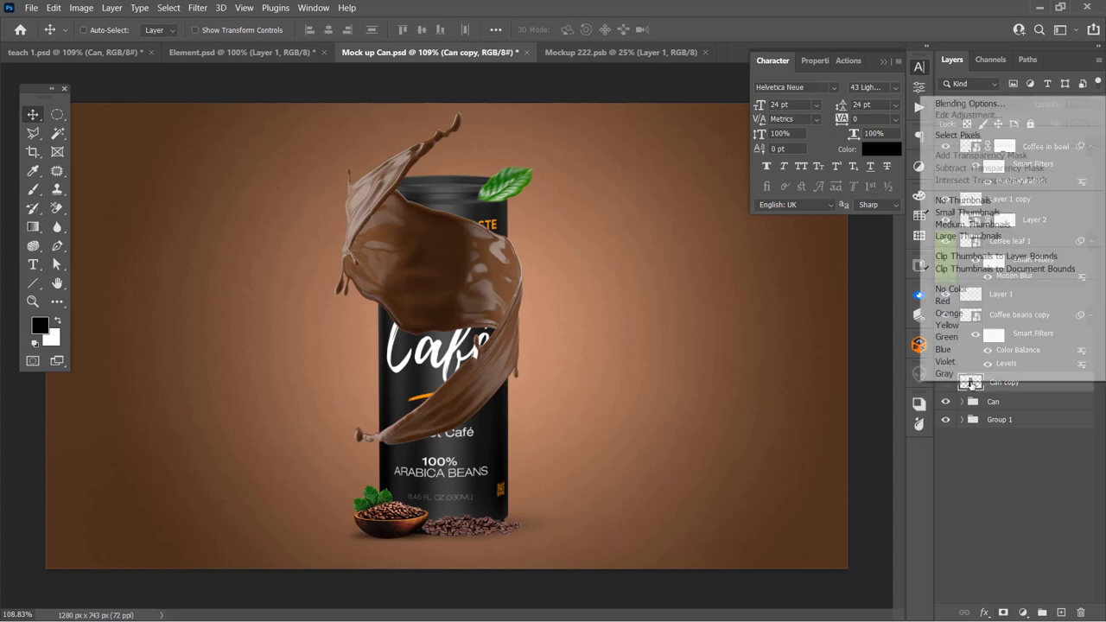
{"action": "left_click", "coordinate": [957, 135]}
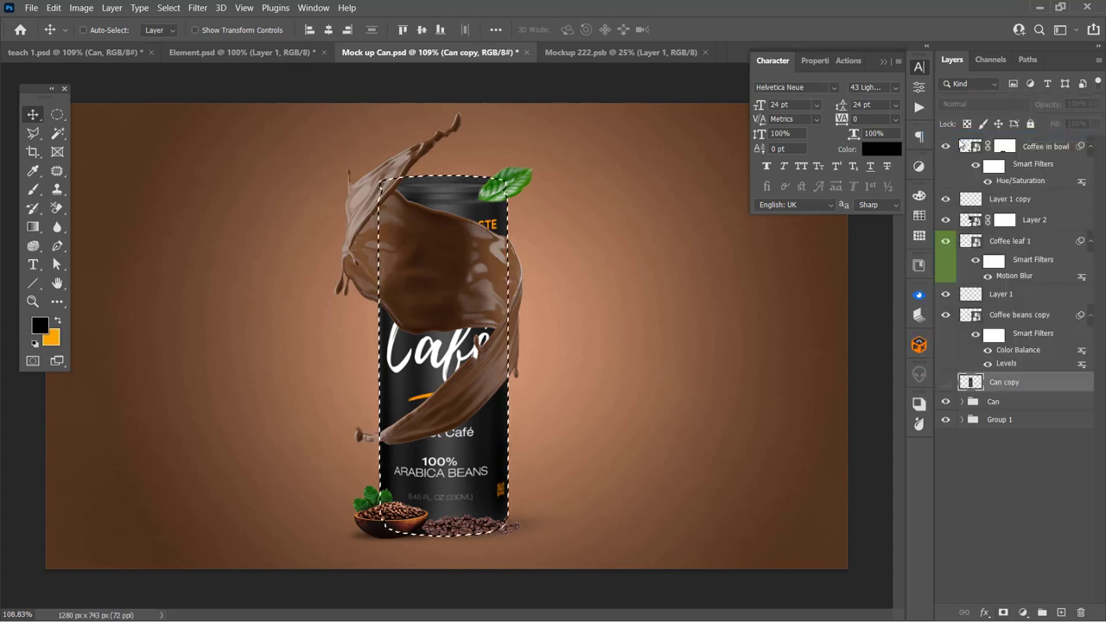
{"action": "left_click", "coordinate": [1007, 220]}
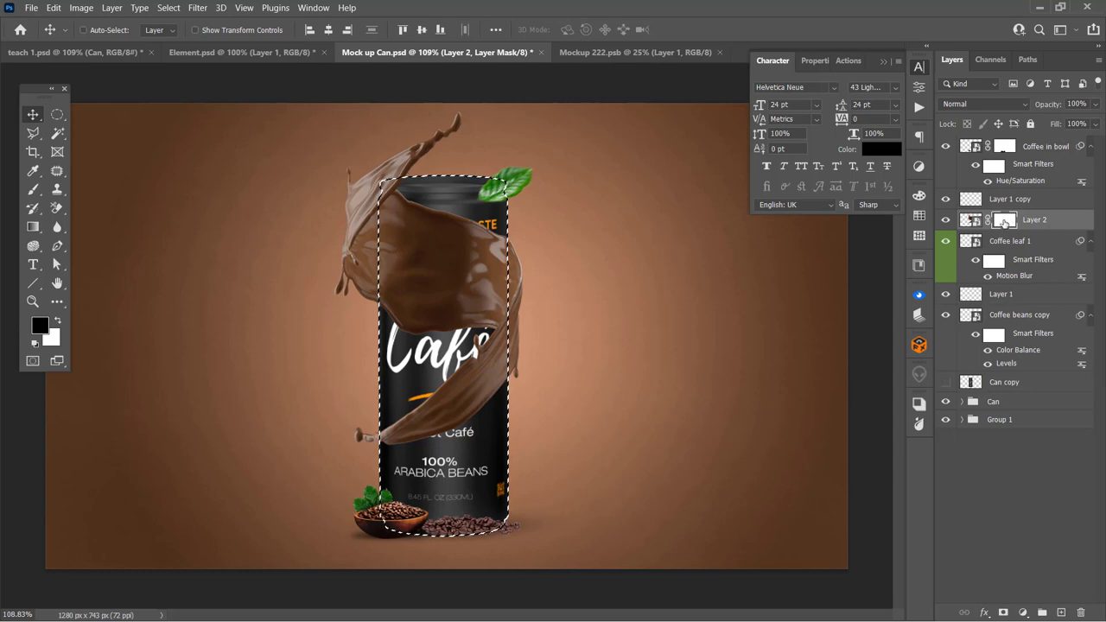
{"action": "left_click", "coordinate": [971, 221]}
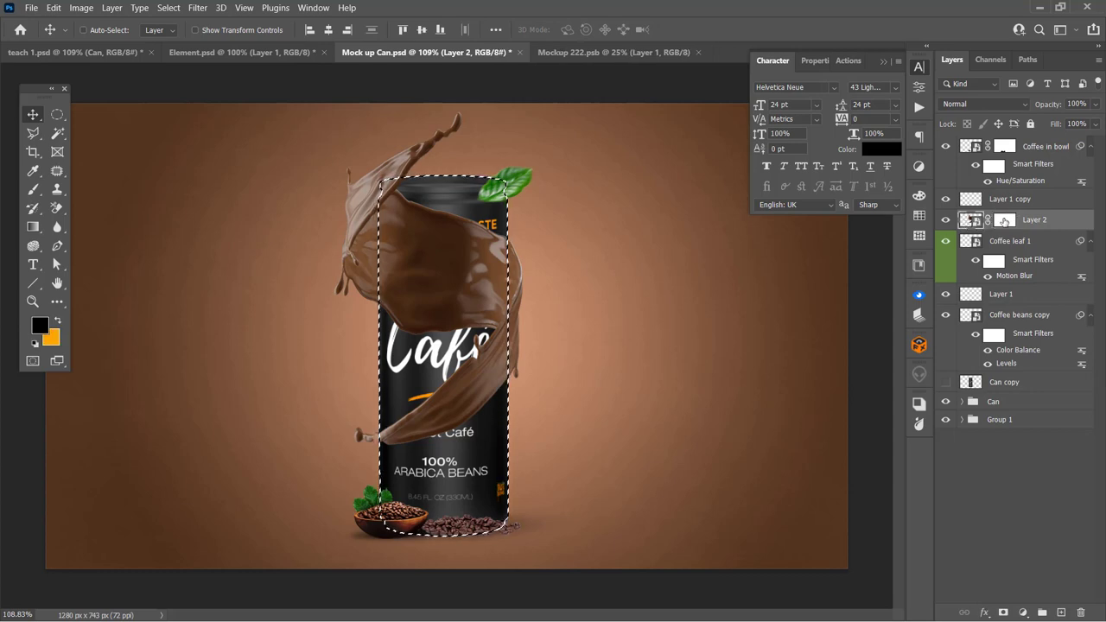
{"action": "left_click", "coordinate": [1004, 219]}
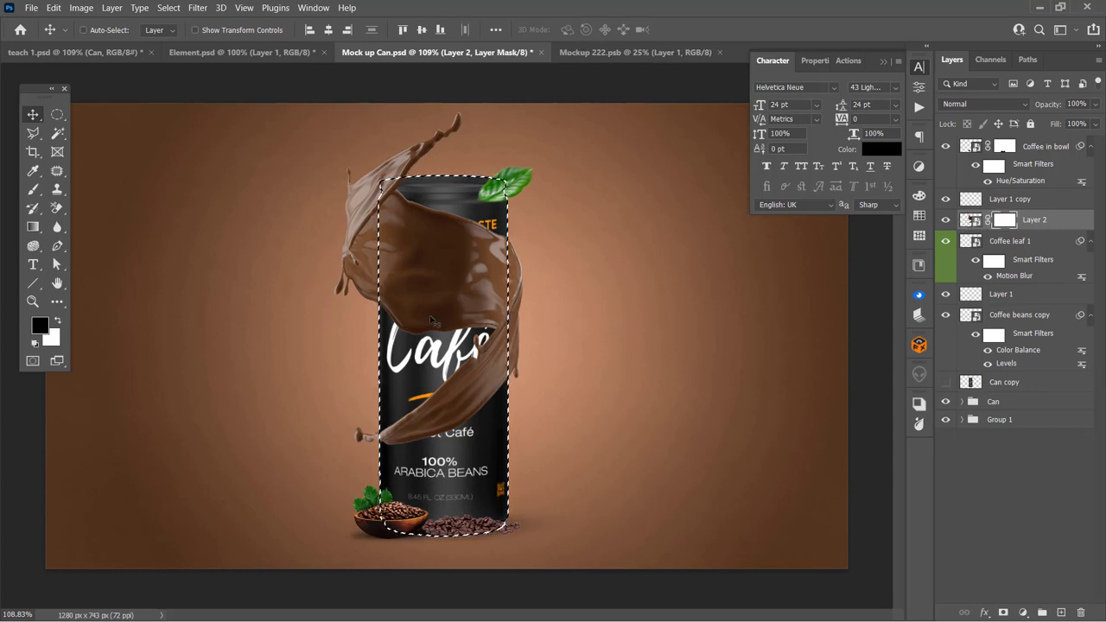
{"action": "key", "text": "b"}
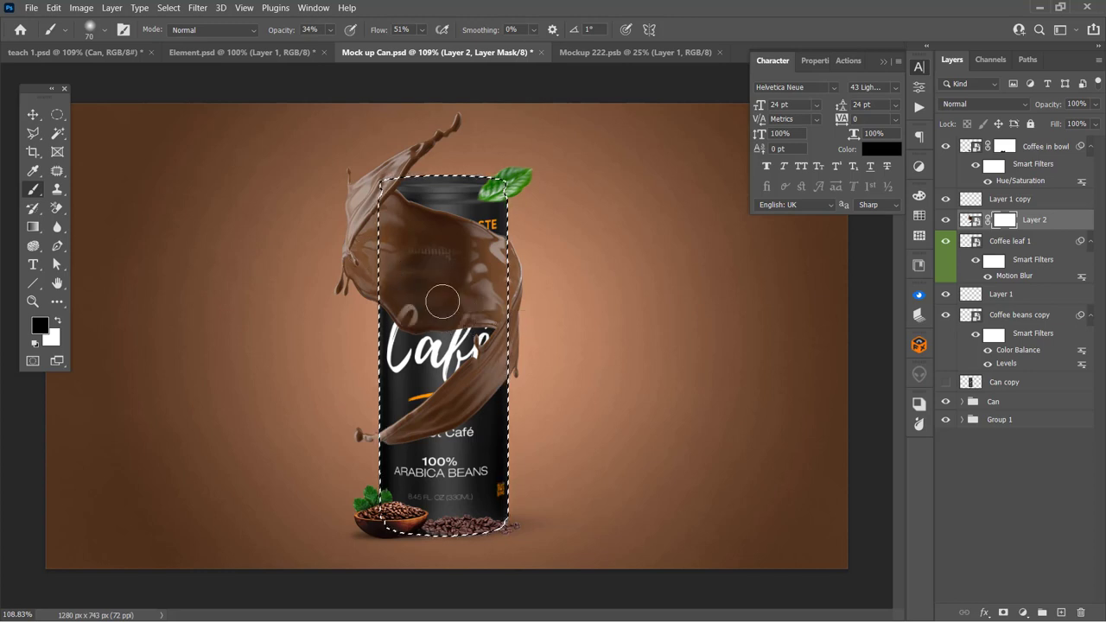
Step: Zoom to 200% and set up a soft brush with higher opacity
{"action": "key", "text": "ctrl+plus"}
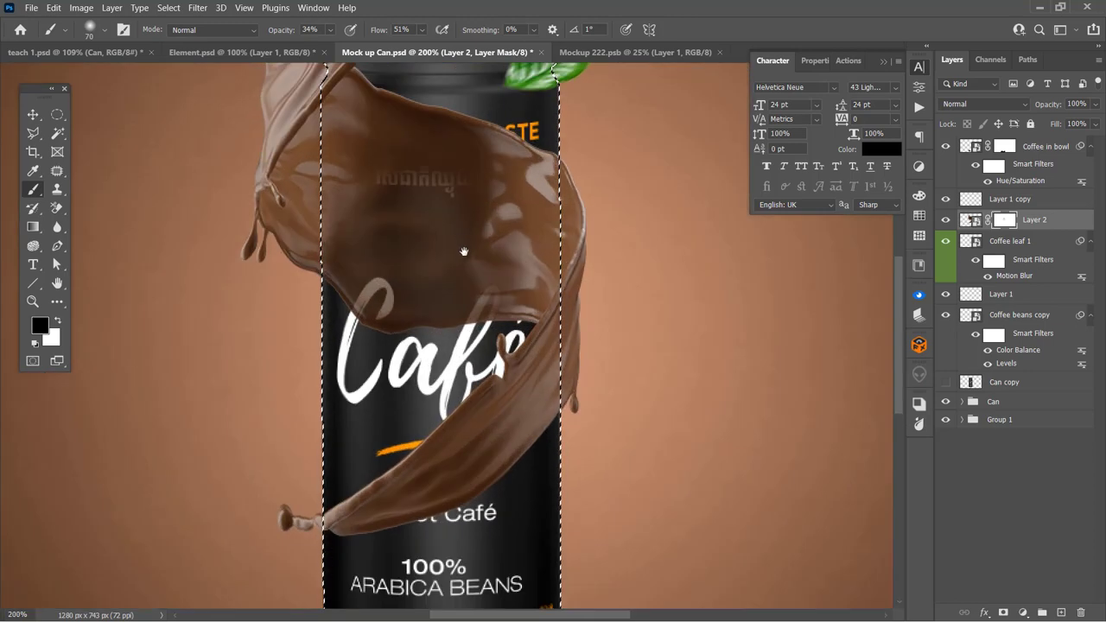
{"action": "mouse_move", "coordinate": [330, 29]}
{"action": "left_mouse_down"}
{"action": "mouse_move", "coordinate": [362, 51]}
{"action": "mouse_move", "coordinate": [467, 48]}
{"action": "left_mouse_up"}
{"action": "right_click", "coordinate": [479, 241]}
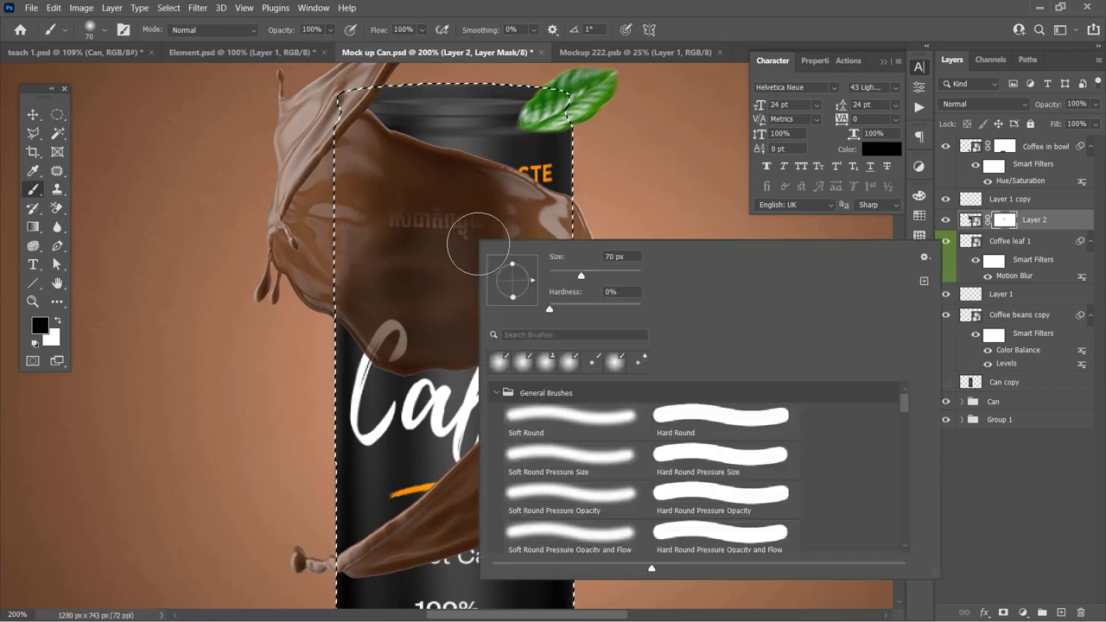
{"action": "left_click_drag", "start_coordinate": [566, 308], "coordinate": [587, 308]}
{"action": "key", "text": "Return"}
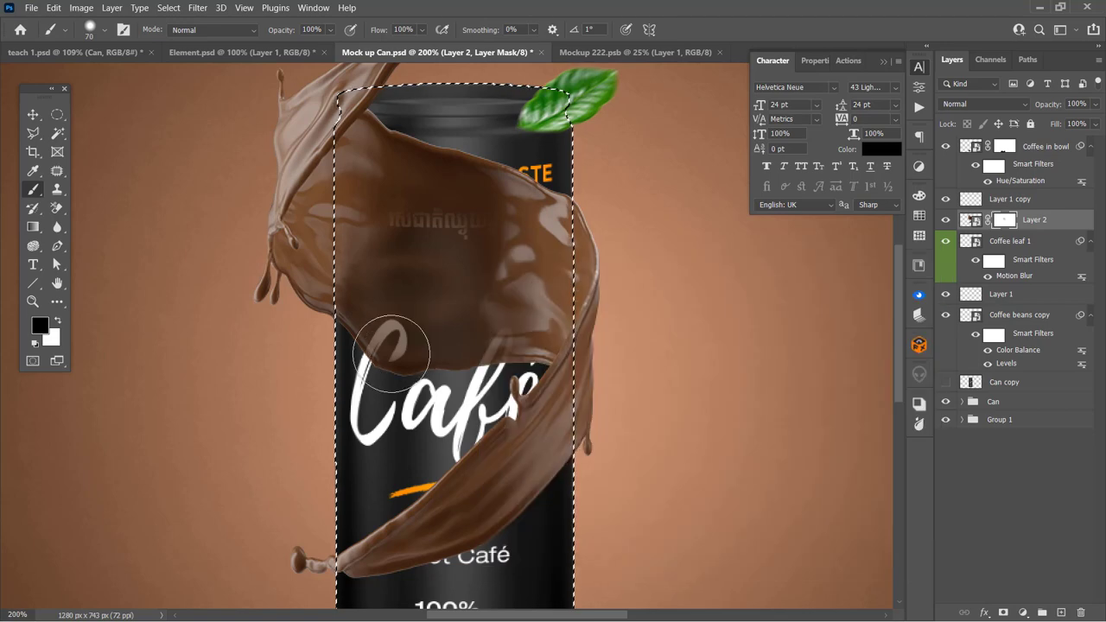
Step: Mask out the splash over the can's upper text and along its right edge with a 7 px brush
{"action": "mouse_move", "coordinate": [383, 346]}
{"action": "left_mouse_down"}
{"action": "mouse_move", "coordinate": [340, 225]}
{"action": "mouse_move", "coordinate": [394, 192]}
{"action": "mouse_move", "coordinate": [525, 256]}
{"action": "mouse_move", "coordinate": [529, 277]}
{"action": "mouse_move", "coordinate": [501, 328]}
{"action": "mouse_move", "coordinate": [457, 302]}
{"action": "left_mouse_up"}
{"action": "key", "text": "bracketleft"}
{"action": "key", "text": "bracketleft"}
{"action": "key", "text": "bracketleft"}
{"action": "scroll", "coordinate": [448, 342], "scroll_direction": "up", "scroll_amount": 1}
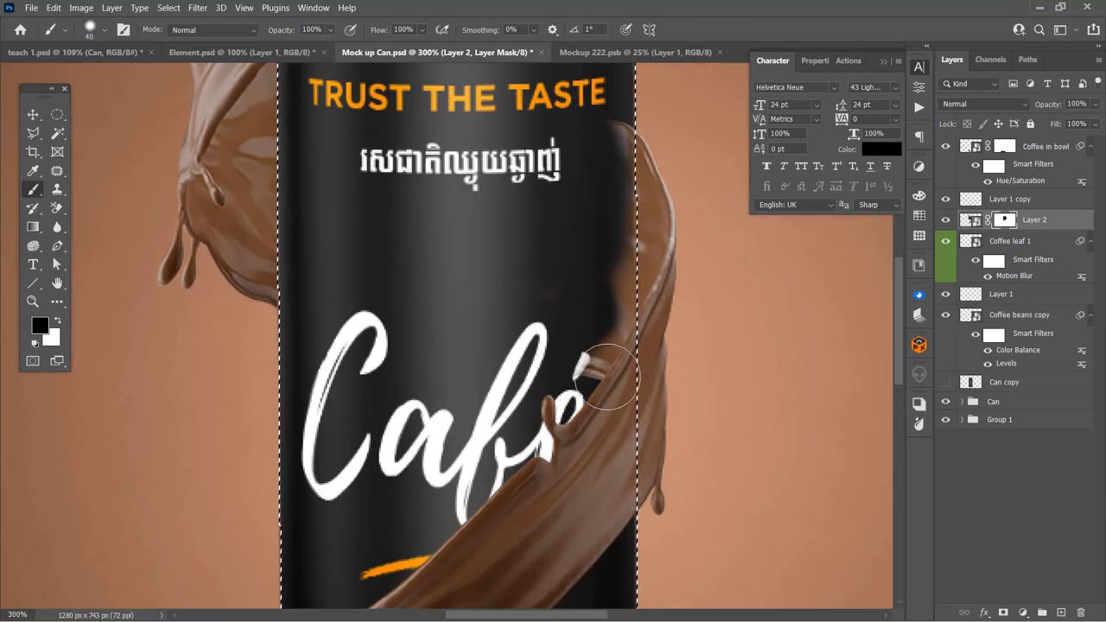
{"action": "key", "text": "bracketleft"}
{"action": "key", "text": "bracketleft"}
{"action": "scroll", "coordinate": [553, 326], "scroll_direction": "up", "scroll_amount": 1}
{"action": "scroll", "coordinate": [555, 322], "scroll_direction": "up", "scroll_amount": 1}
{"action": "key", "text": "bracketleft"}
{"action": "key", "text": "bracketleft"}
{"action": "key", "text": "bracketleft"}
{"action": "mouse_move", "coordinate": [555, 322]}
{"action": "left_mouse_down"}
{"action": "mouse_move", "coordinate": [563, 345]}
{"action": "mouse_move", "coordinate": [609, 267]}
{"action": "mouse_move", "coordinate": [568, 358]}
{"action": "mouse_move", "coordinate": [612, 254]}
{"action": "mouse_move", "coordinate": [593, 316]}
{"action": "mouse_move", "coordinate": [610, 286]}
{"action": "mouse_move", "coordinate": [575, 321]}
{"action": "mouse_move", "coordinate": [558, 301]}
{"action": "mouse_move", "coordinate": [547, 328]}
{"action": "mouse_move", "coordinate": [620, 210]}
{"action": "left_mouse_up"}
Step: Mask the splash near the can's top-left edge with a smaller brush
{"action": "key", "text": "bracketright"}
{"action": "key", "text": "bracketright"}
{"action": "key", "text": "bracketright"}
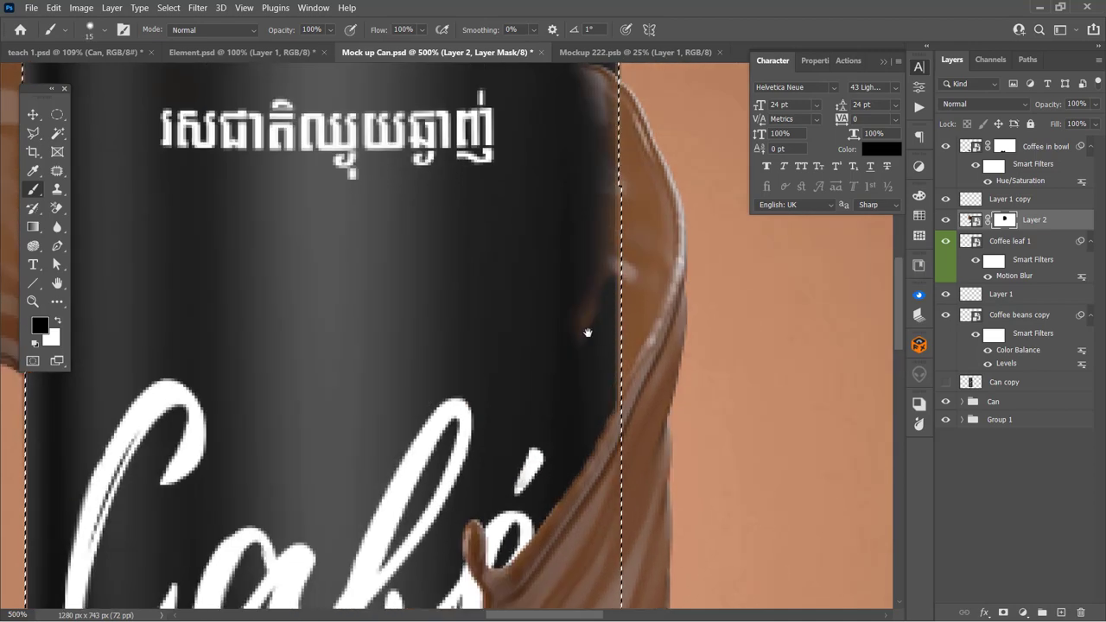
{"action": "scroll", "coordinate": [585, 328], "scroll_direction": "up", "scroll_amount": 3}
{"action": "left_click_drag", "start_coordinate": [585, 328], "coordinate": [610, 267]}
{"action": "scroll", "coordinate": [610, 267], "scroll_direction": "up", "scroll_amount": 3}
{"action": "scroll", "coordinate": [610, 192], "scroll_direction": "left", "scroll_amount": 2}
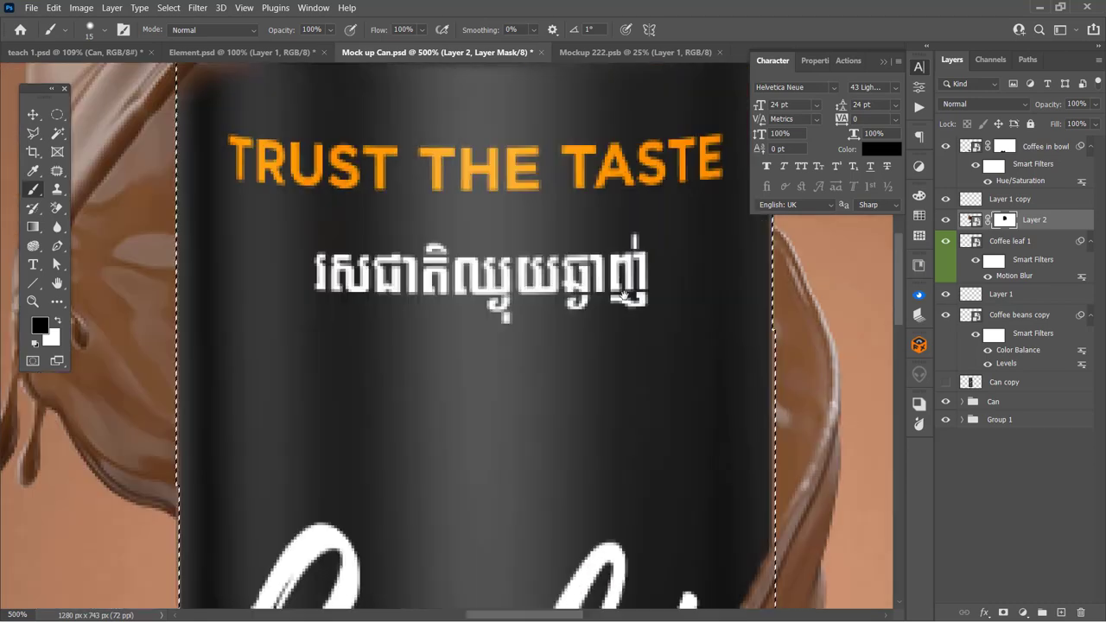
{"action": "scroll", "coordinate": [481, 277], "scroll_direction": "left", "scroll_amount": 3}
{"action": "scroll", "coordinate": [481, 276], "scroll_direction": "up", "scroll_amount": 3}
{"action": "key", "text": "bracketleft"}
{"action": "key", "text": "bracketleft"}
{"action": "key", "text": "bracketleft"}
{"action": "key", "text": "bracketleft"}
{"action": "mouse_move", "coordinate": [470, 276]}
{"action": "left_mouse_down"}
{"action": "mouse_move", "coordinate": [557, 181]}
{"action": "mouse_move", "coordinate": [474, 254]}
{"action": "mouse_move", "coordinate": [547, 178]}
{"action": "mouse_move", "coordinate": [550, 213]}
{"action": "left_mouse_up"}
{"action": "key", "text": "bracketright"}
{"action": "key", "text": "bracketright"}
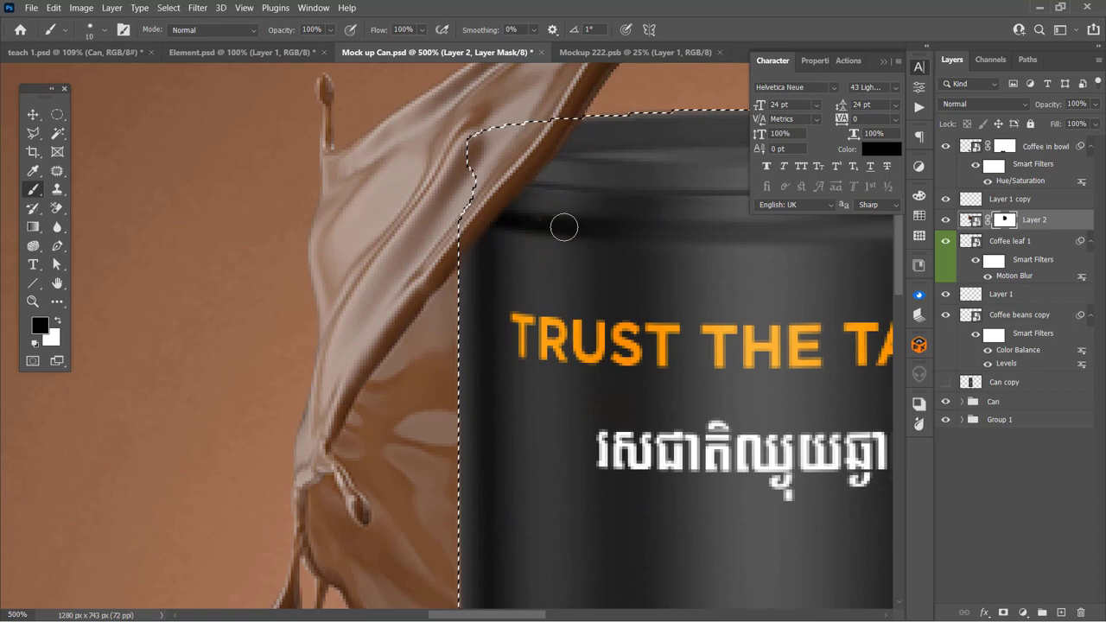
{"action": "key", "text": "bracketright"}
Step: Switch back to the Move tool and fit the whole can in view
{"action": "scroll", "coordinate": [629, 344], "scroll_direction": "down", "scroll_amount": 4}
{"action": "scroll", "coordinate": [629, 345], "scroll_direction": "right", "scroll_amount": 2}
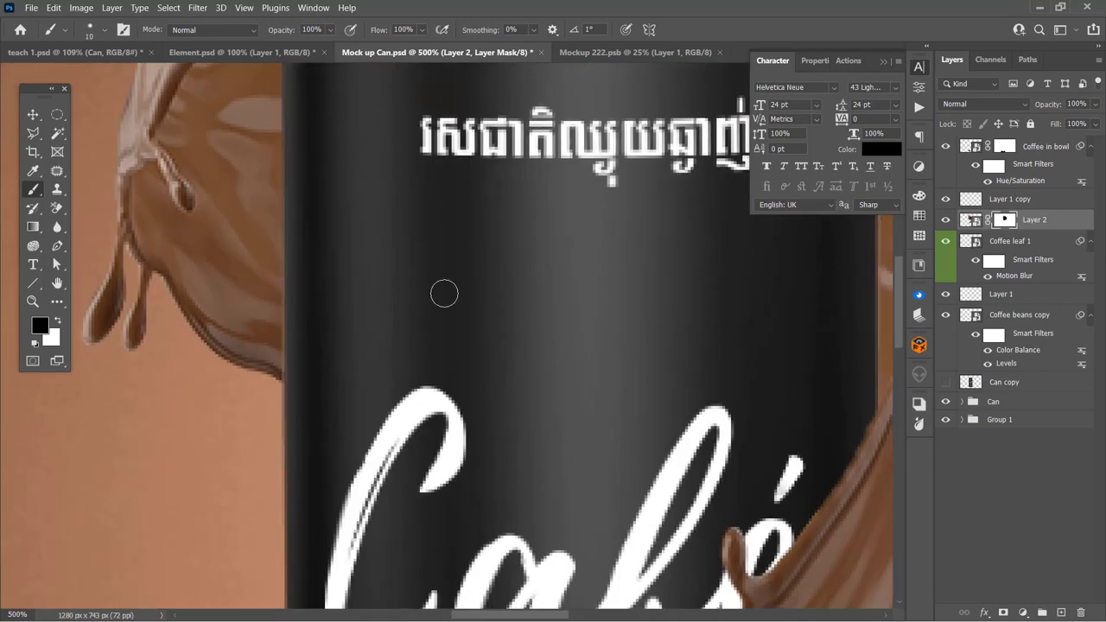
{"action": "key", "text": "v"}
{"action": "key", "text": "ctrl+0"}
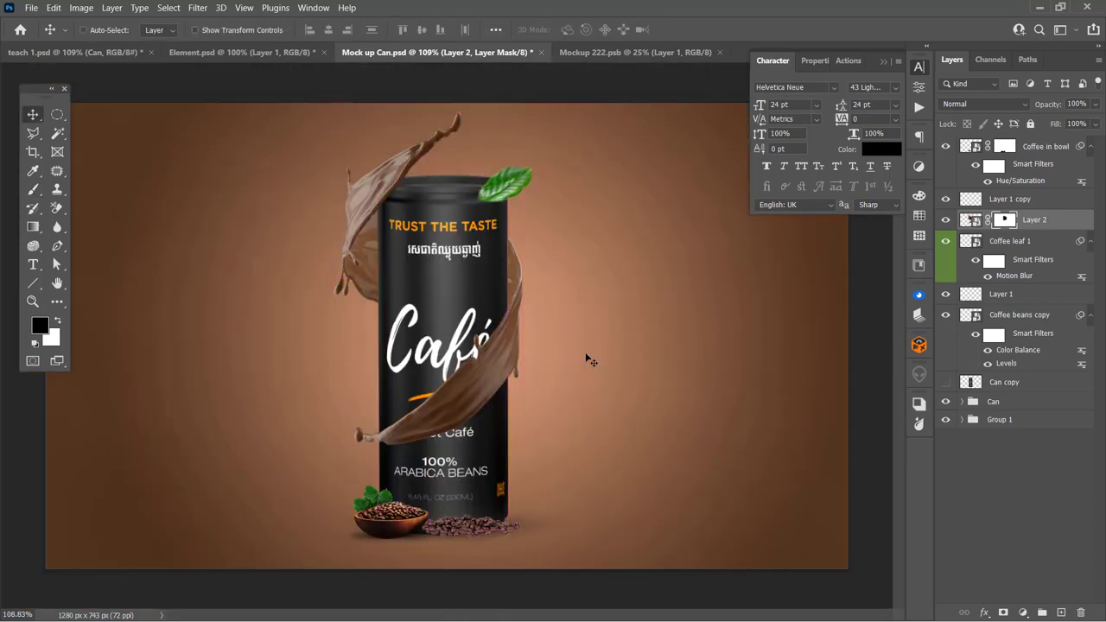
Step: Bring Coffee leaf 2 from Element.psd to float left of the can
{"action": "left_click", "coordinate": [242, 52]}
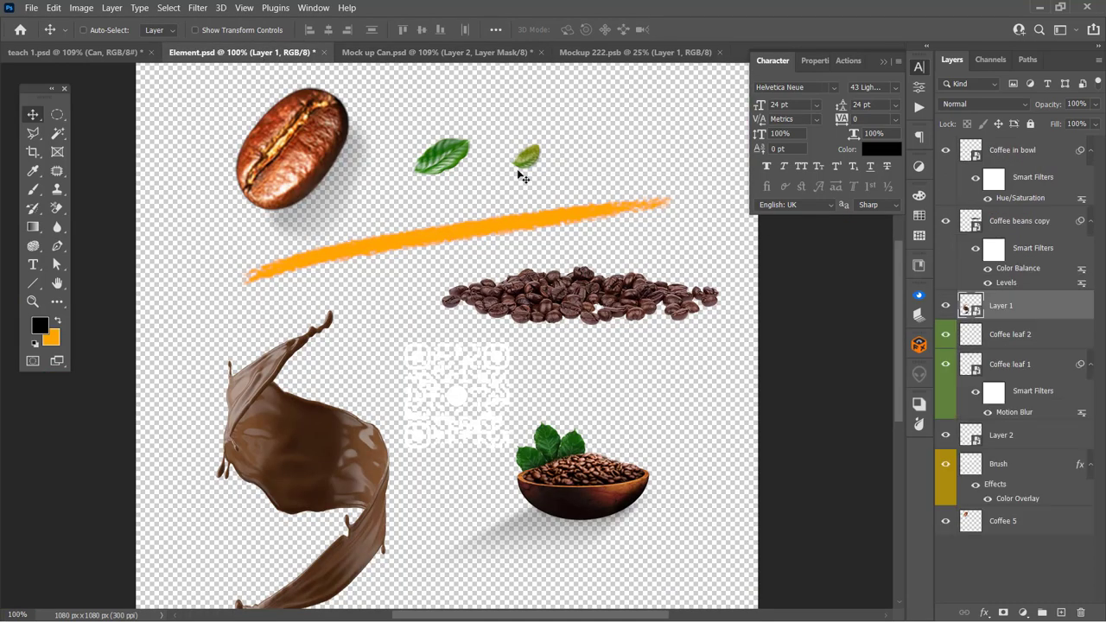
{"action": "mouse_move", "coordinate": [522, 177]}
{"action": "left_mouse_down"}
{"action": "mouse_move", "coordinate": [419, 47]}
{"action": "mouse_move", "coordinate": [341, 429]}
{"action": "left_mouse_up"}
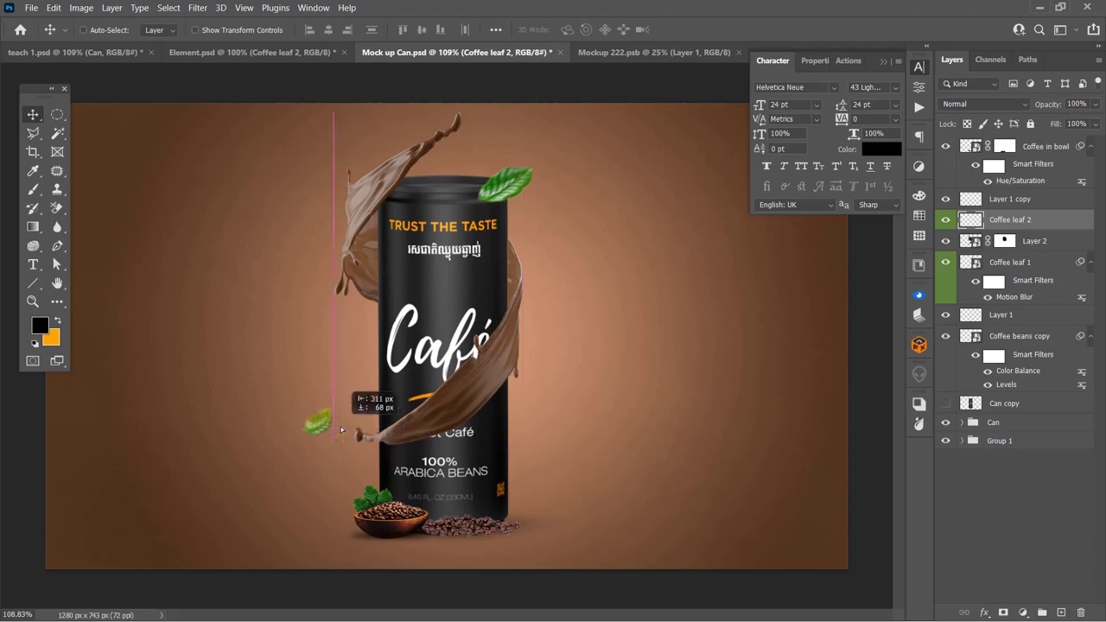
{"action": "left_click_drag", "start_coordinate": [341, 429], "coordinate": [370, 405]}
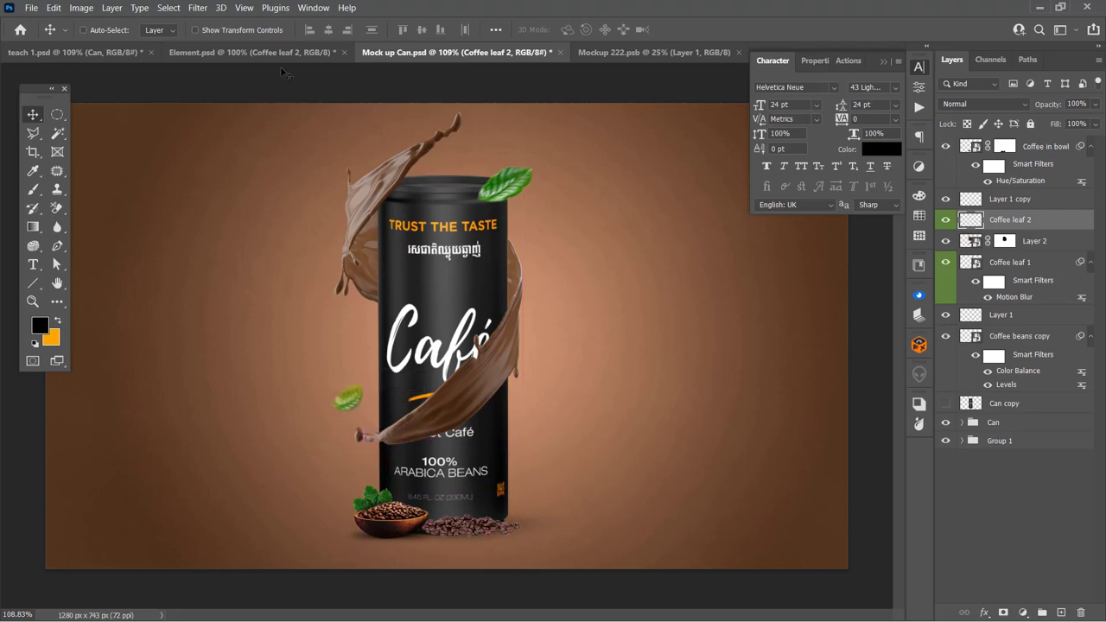
Step: Place the coffee bean on the can between the Khmer line and Café, scaled small
{"action": "left_click", "coordinate": [252, 52]}
{"action": "scroll", "coordinate": [466, 391], "scroll_direction": "down", "scroll_amount": 1}
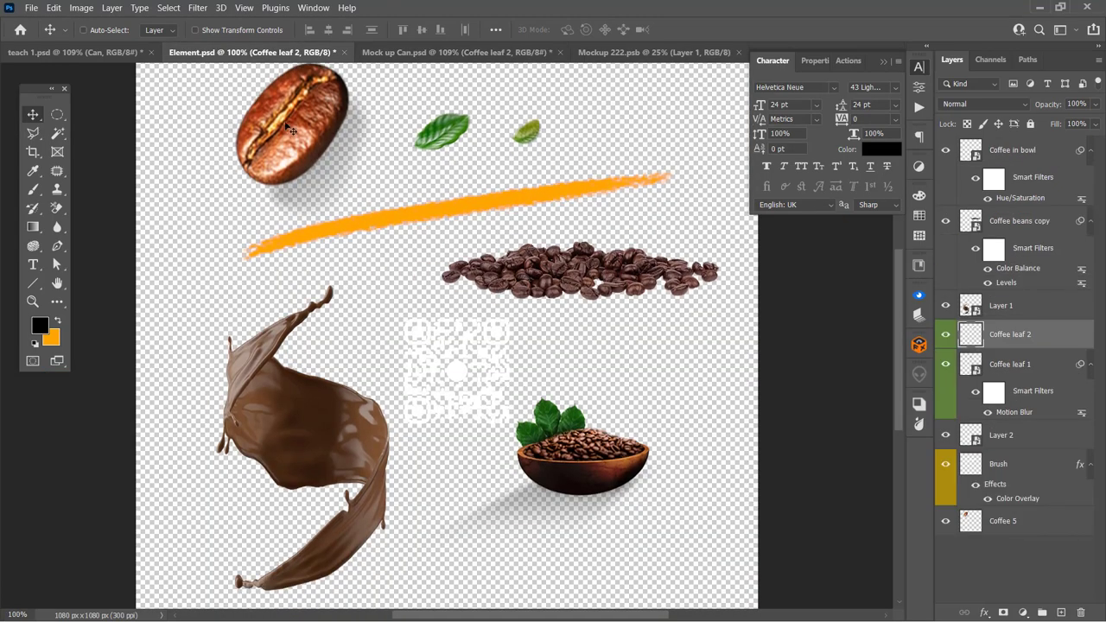
{"action": "left_click_drag", "start_coordinate": [289, 128], "coordinate": [481, 270]}
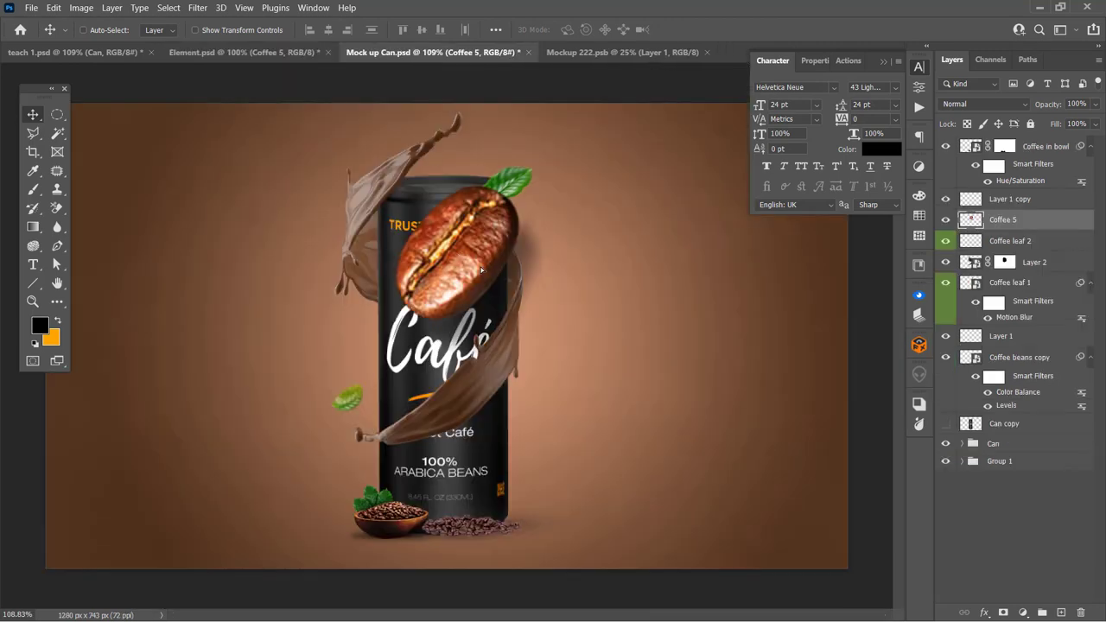
{"action": "key", "text": "ctrl+t"}
{"action": "mouse_move", "coordinate": [544, 205]}
{"action": "left_mouse_down"}
{"action": "mouse_move", "coordinate": [494, 261]}
{"action": "mouse_move", "coordinate": [467, 269]}
{"action": "left_mouse_up"}
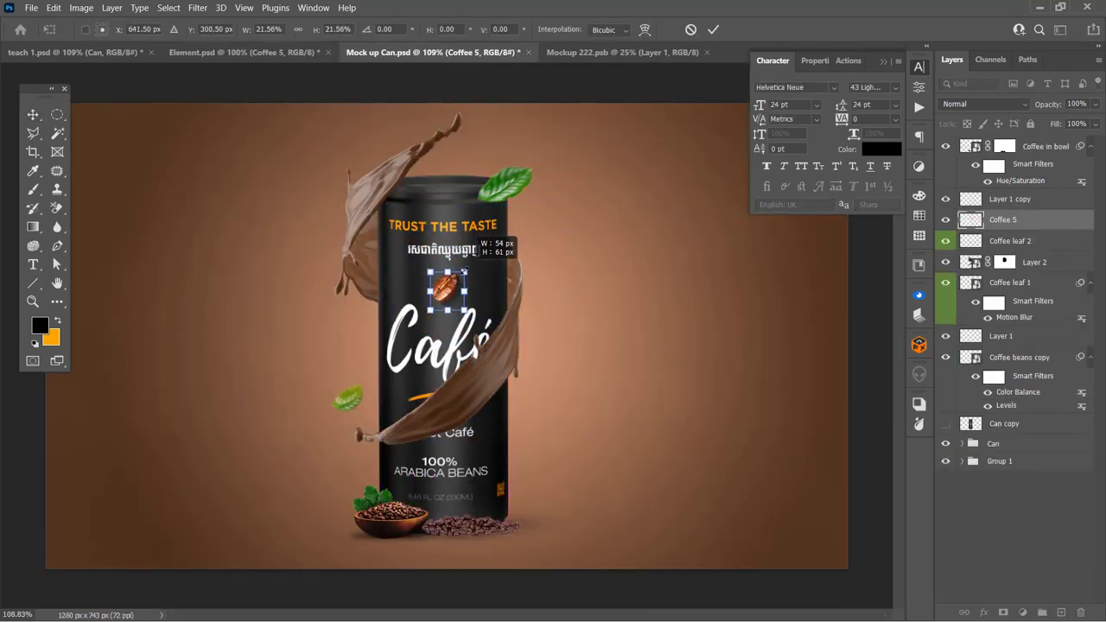
{"action": "key", "text": "Return"}
{"action": "key", "text": "Down"}
{"action": "key", "text": "Down"}
{"action": "key", "text": "Down"}
{"action": "key", "text": "Down"}
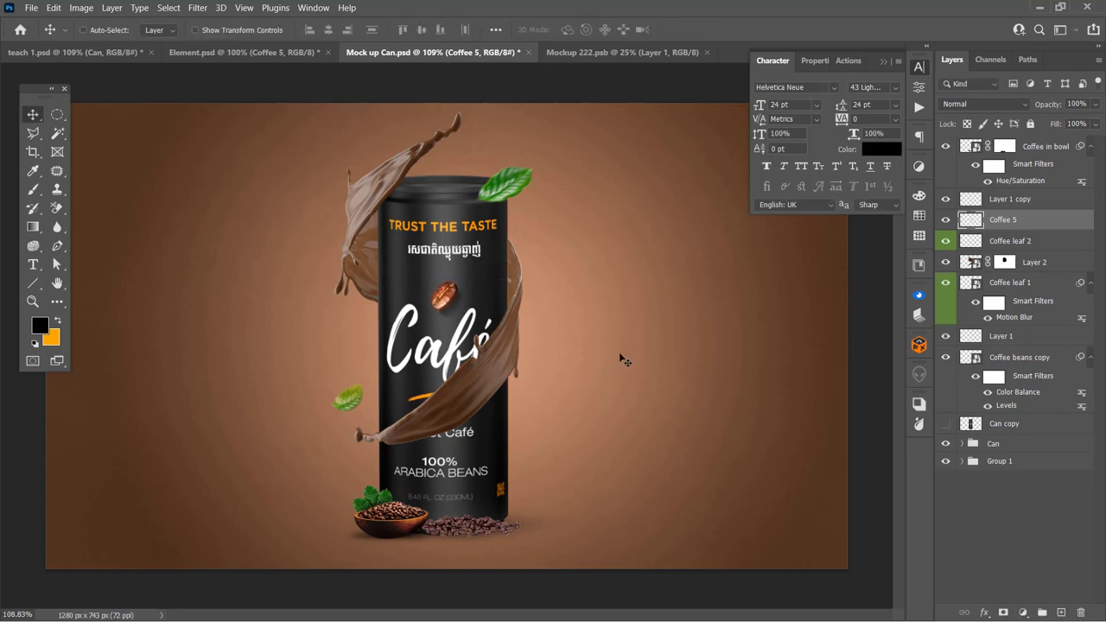
Step: Copy Coffee leaf 2 beside the can's lower right, flipped vertically and shrunk to about 51%
{"action": "right_click", "coordinate": [347, 410]}
{"action": "left_click", "coordinate": [358, 414]}
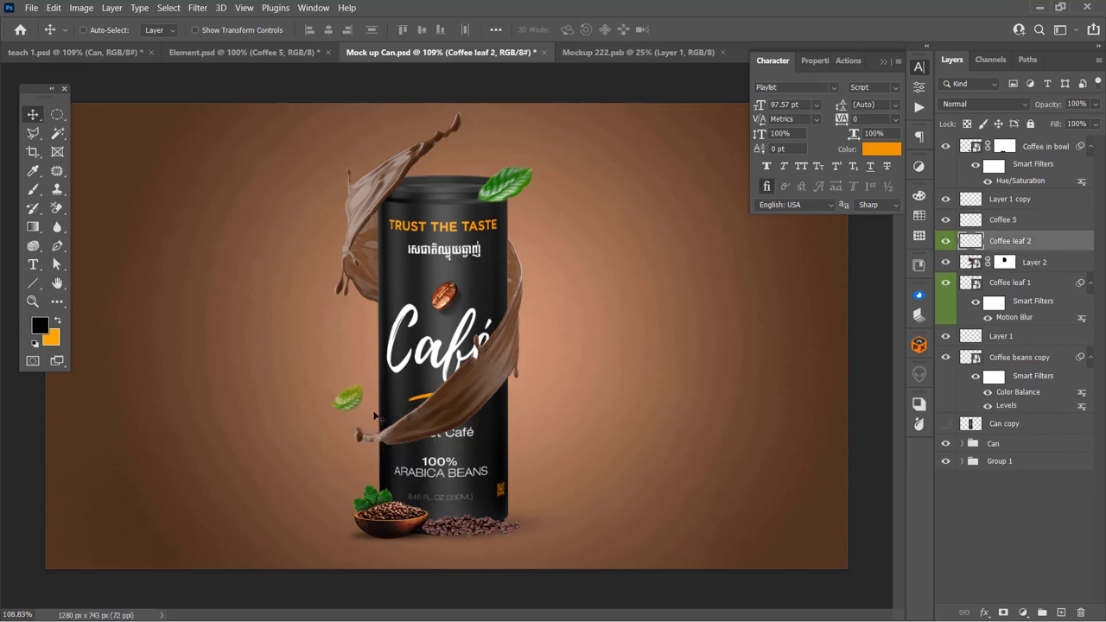
{"action": "left_click_drag", "start_coordinate": [350, 401], "coordinate": [544, 467]}
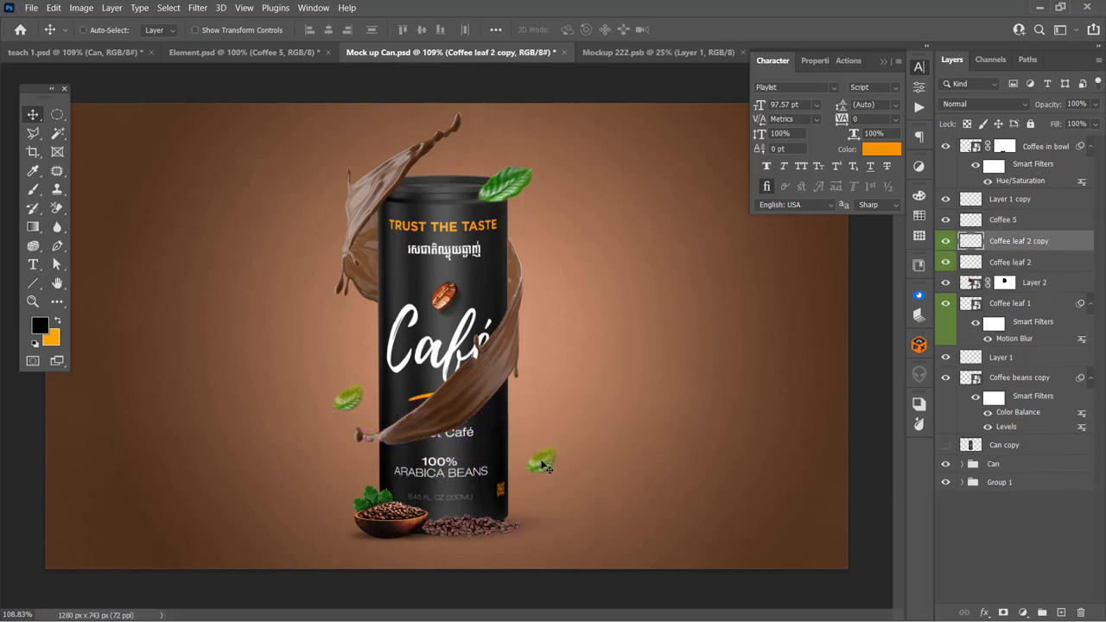
{"action": "key", "text": "ctrl+t"}
{"action": "right_click", "coordinate": [543, 464]}
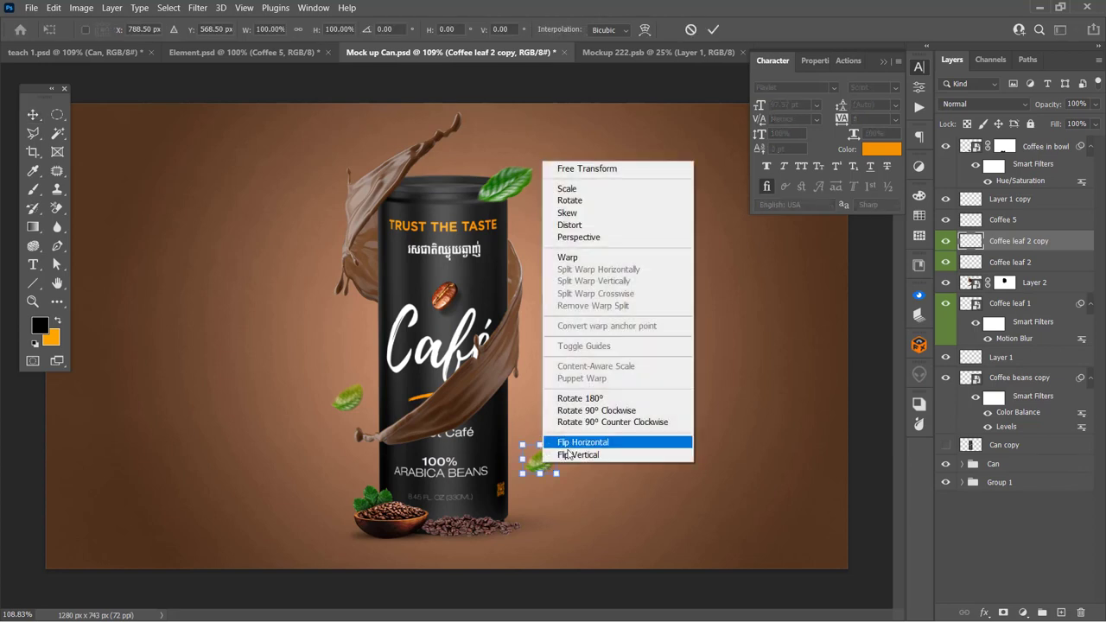
{"action": "left_click", "coordinate": [577, 455]}
{"action": "right_click", "coordinate": [544, 466]}
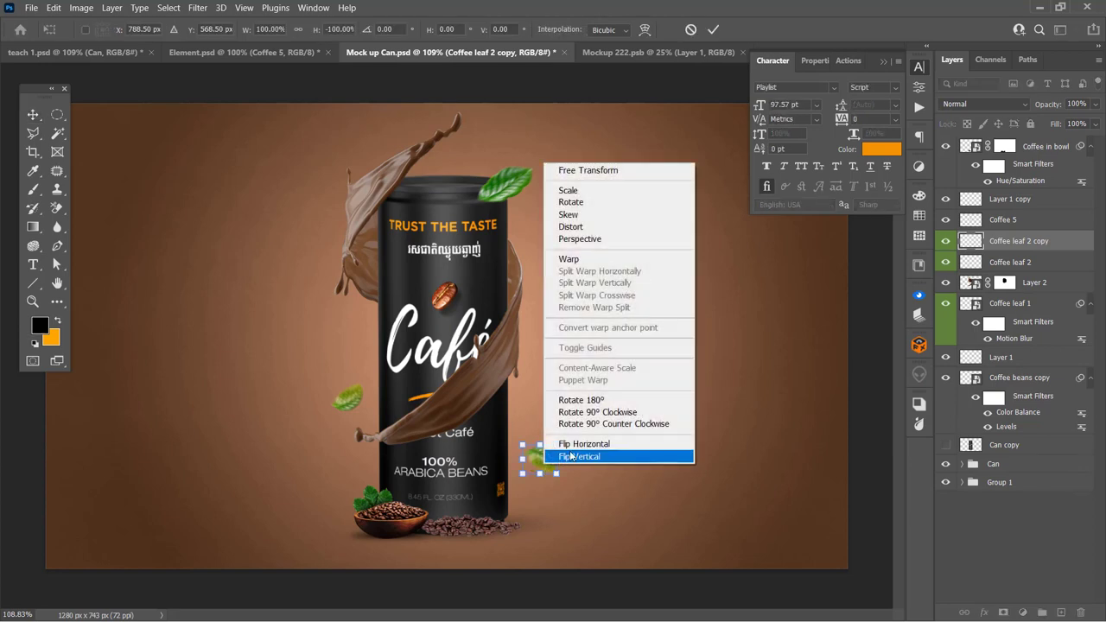
{"action": "left_click", "coordinate": [580, 456]}
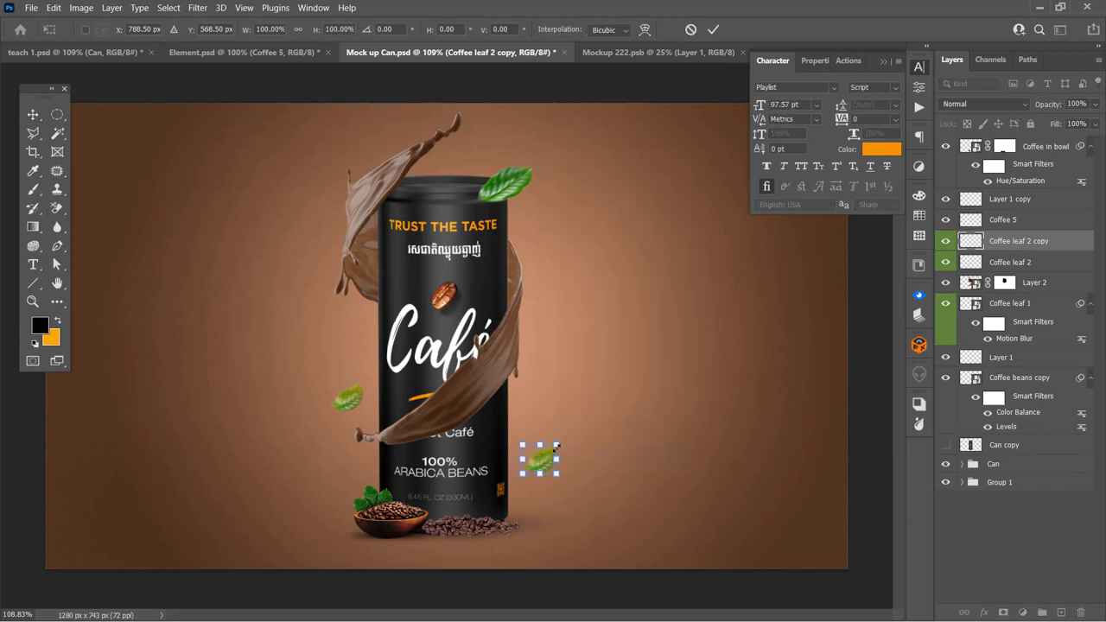
{"action": "left_click_drag", "start_coordinate": [555, 444], "coordinate": [548, 509]}
{"action": "key", "text": "Return"}
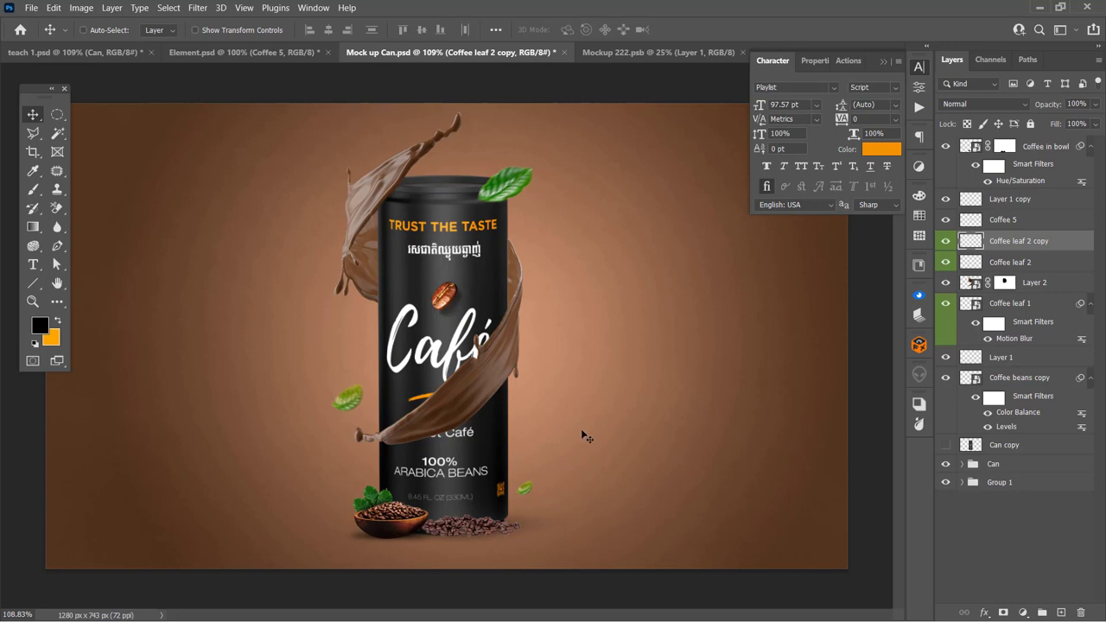
Step: Group the layers from Layer 1 copy to Can copy into a group named Element
{"action": "left_click", "coordinate": [1006, 446]}
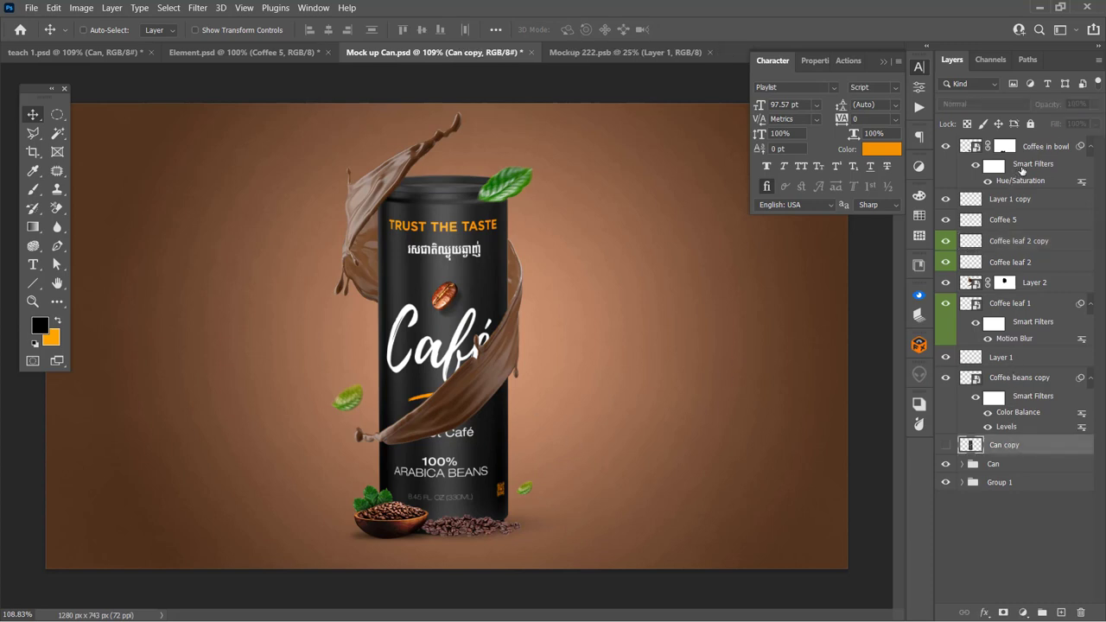
{"action": "left_click", "coordinate": [1030, 159], "text": "shift"}
{"action": "key", "text": "ctrl+g"}
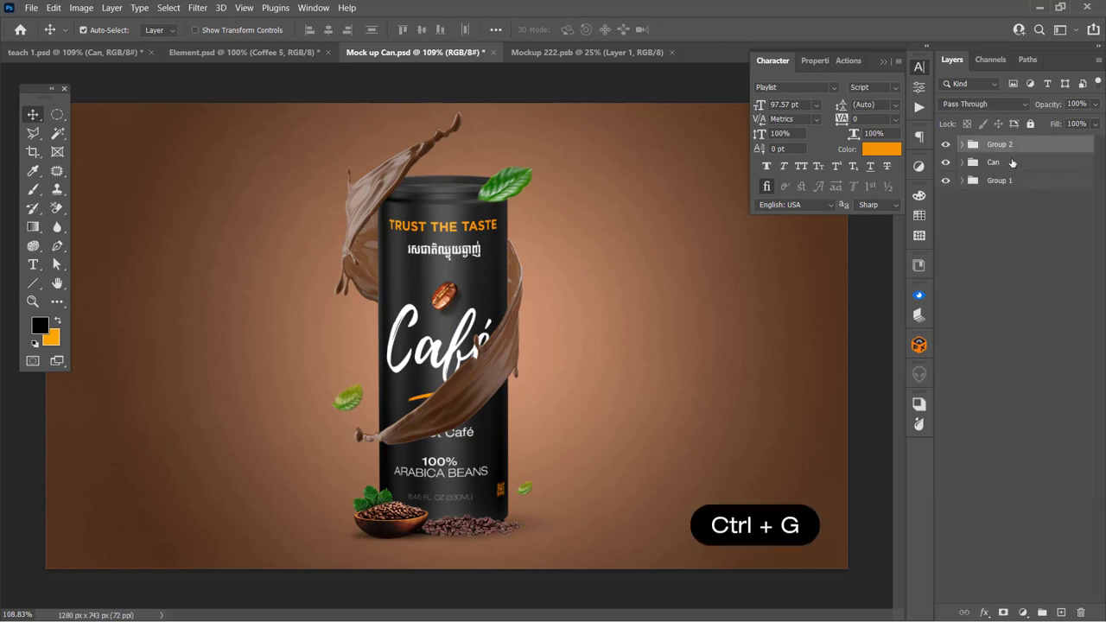
{"action": "double_click", "coordinate": [999, 144]}
{"action": "type", "text": "Elemen"}
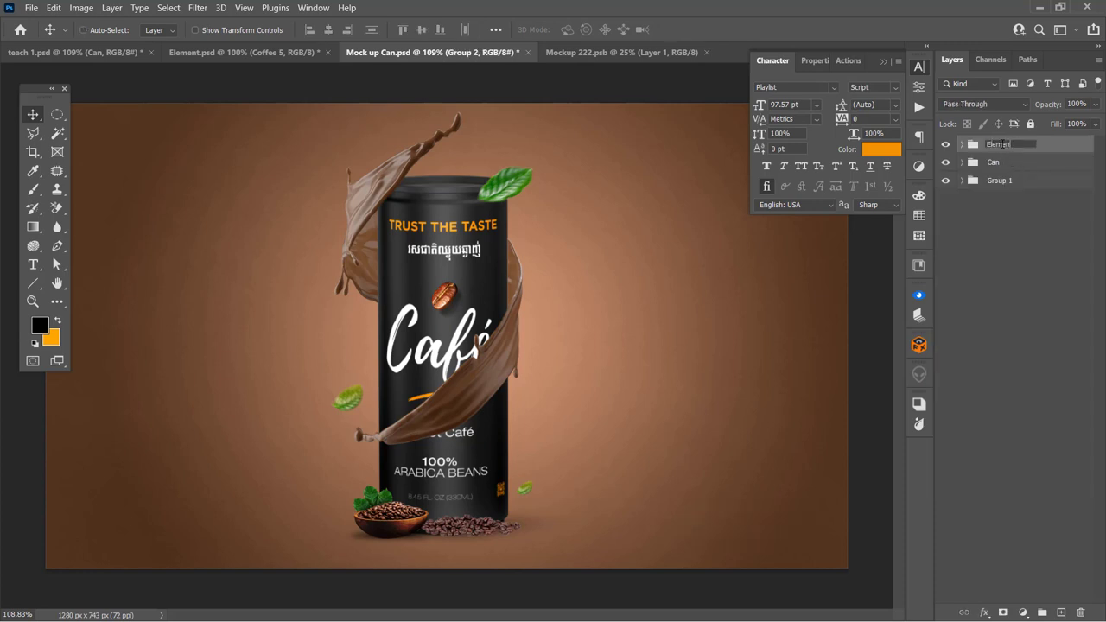
{"action": "type", "text": "t"}
{"action": "key", "text": "Return"}
{"action": "left_click", "coordinate": [947, 151]}
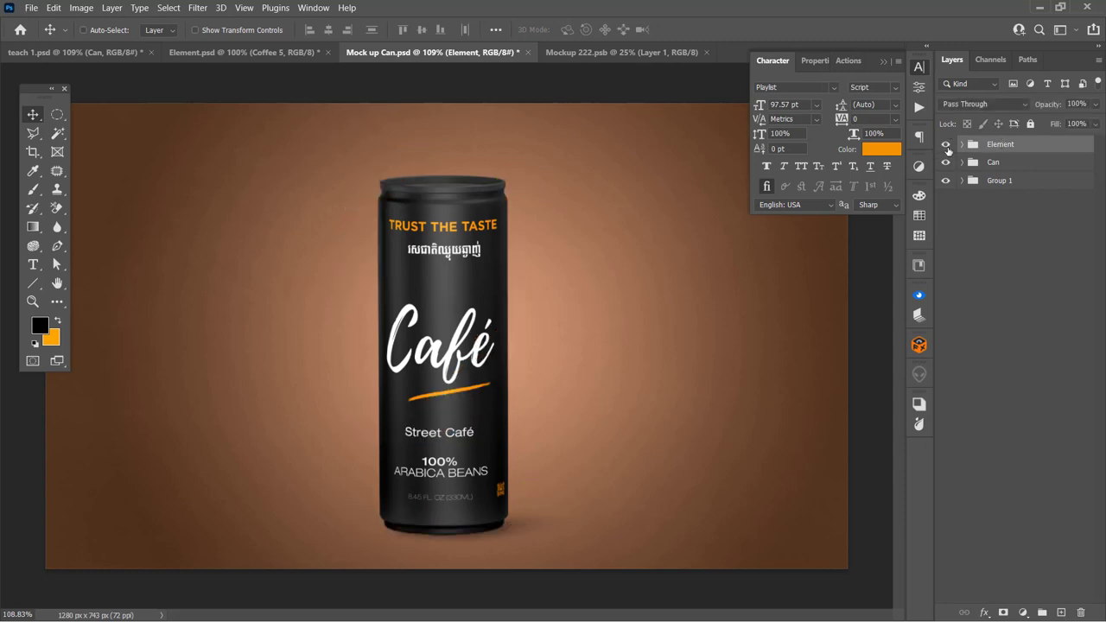
{"action": "left_click", "coordinate": [947, 150]}
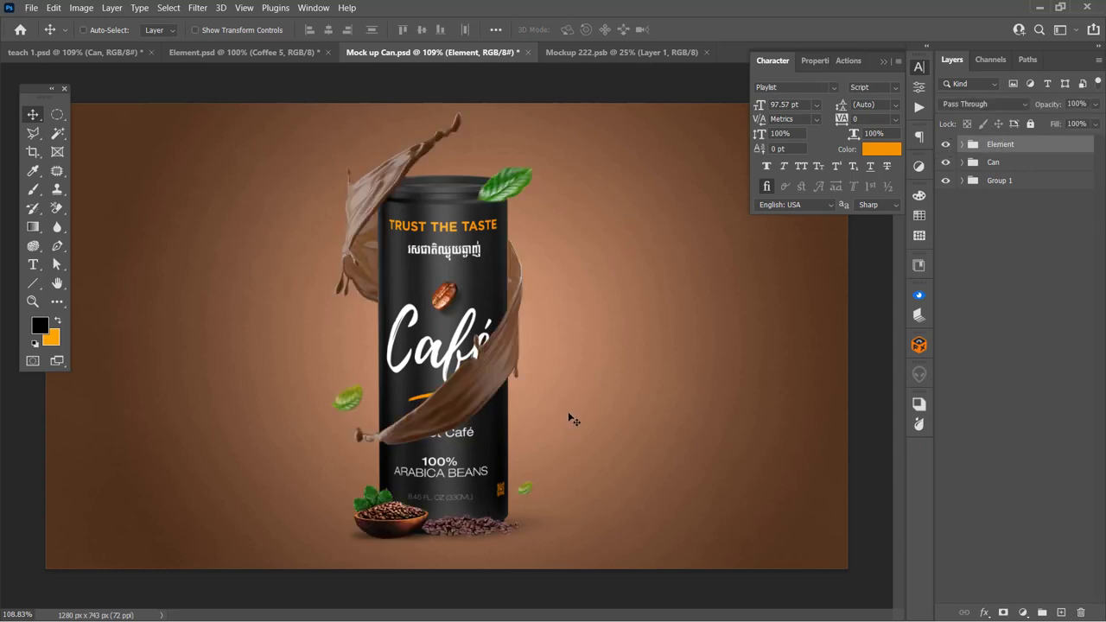
Step: Zoom in on the can's base and nudge the Coffee beans copy pile slightly left and up
{"action": "key", "text": "ctrl+plus"}
{"action": "scroll", "coordinate": [588, 221], "scroll_direction": "down", "scroll_amount": 5}
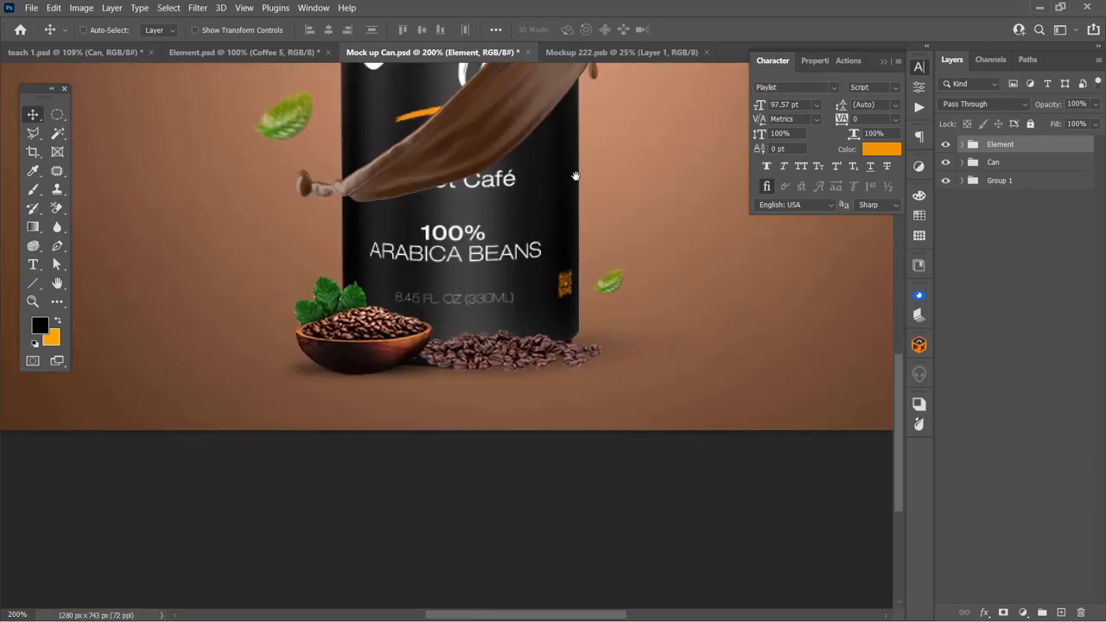
{"action": "key", "text": "ctrl+plus"}
{"action": "key", "text": "ctrl+plus"}
{"action": "left_click", "coordinate": [962, 144]}
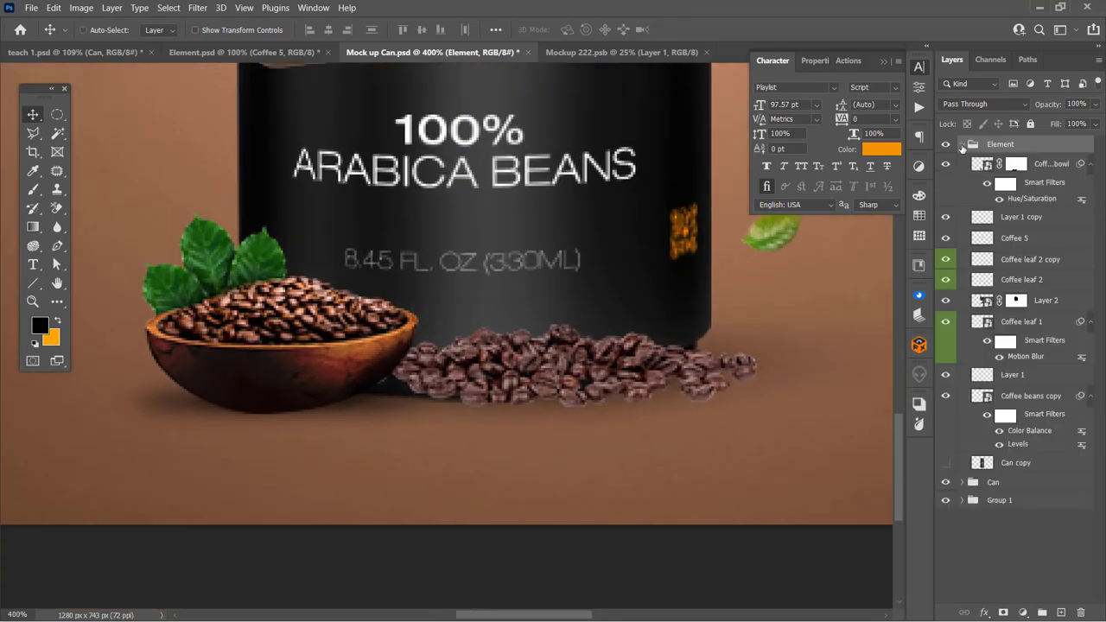
{"action": "right_click", "coordinate": [625, 365]}
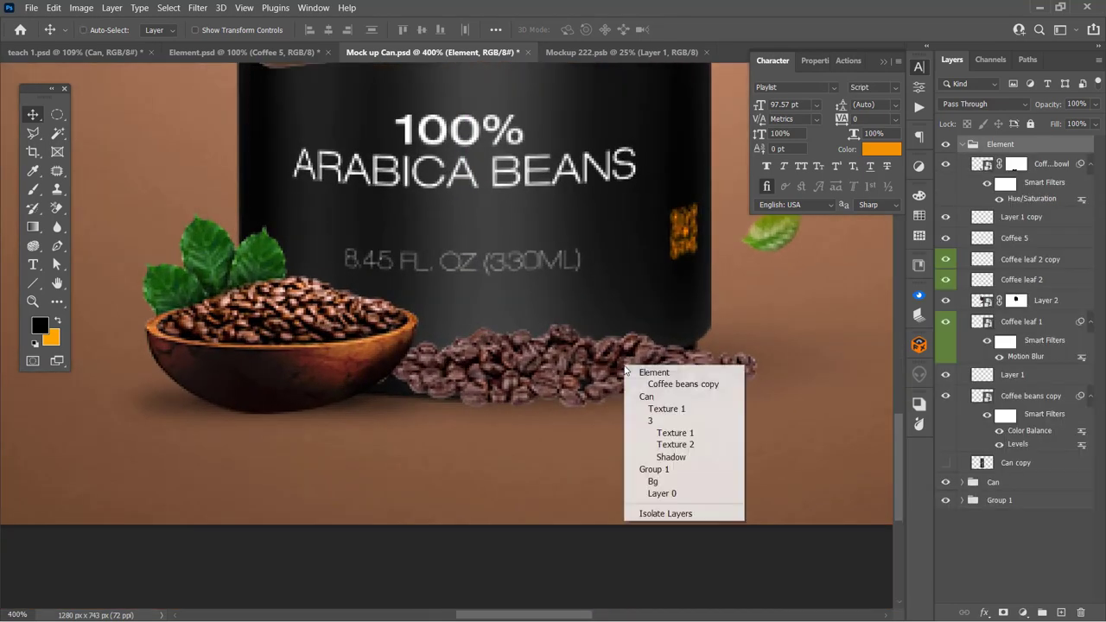
{"action": "left_click", "coordinate": [690, 390]}
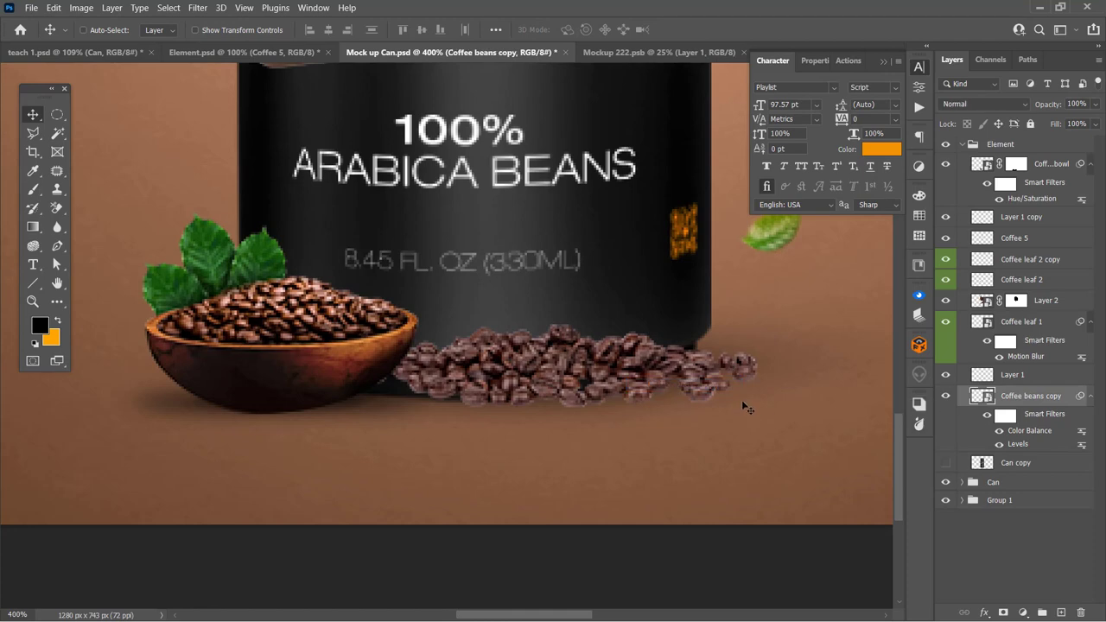
{"action": "left_click_drag", "start_coordinate": [744, 407], "coordinate": [739, 403]}
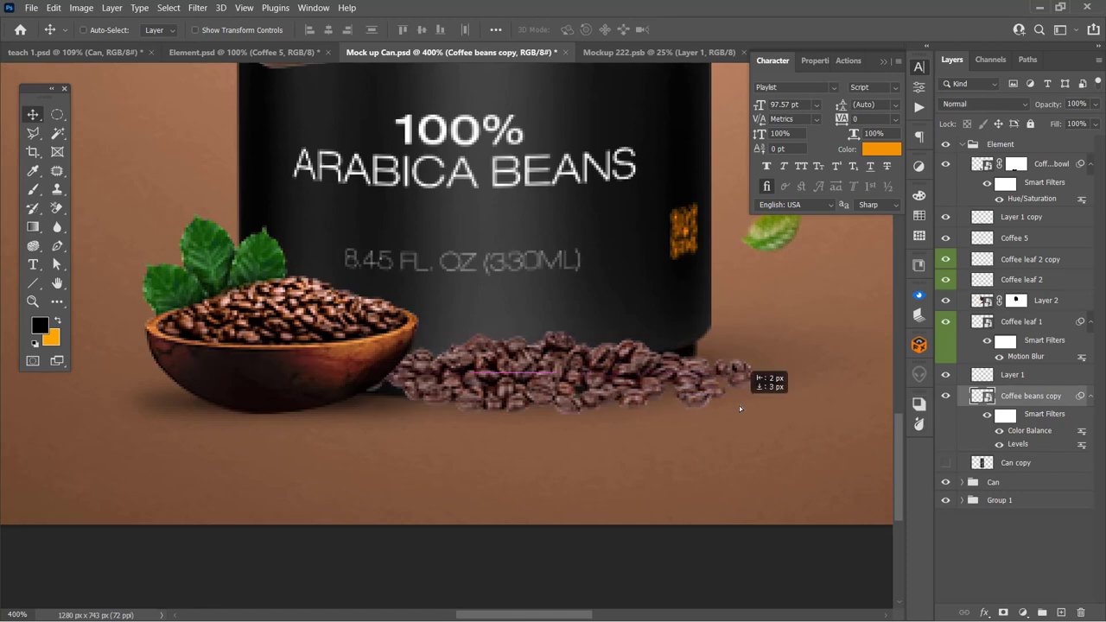
{"action": "right_click", "coordinate": [1060, 402]}
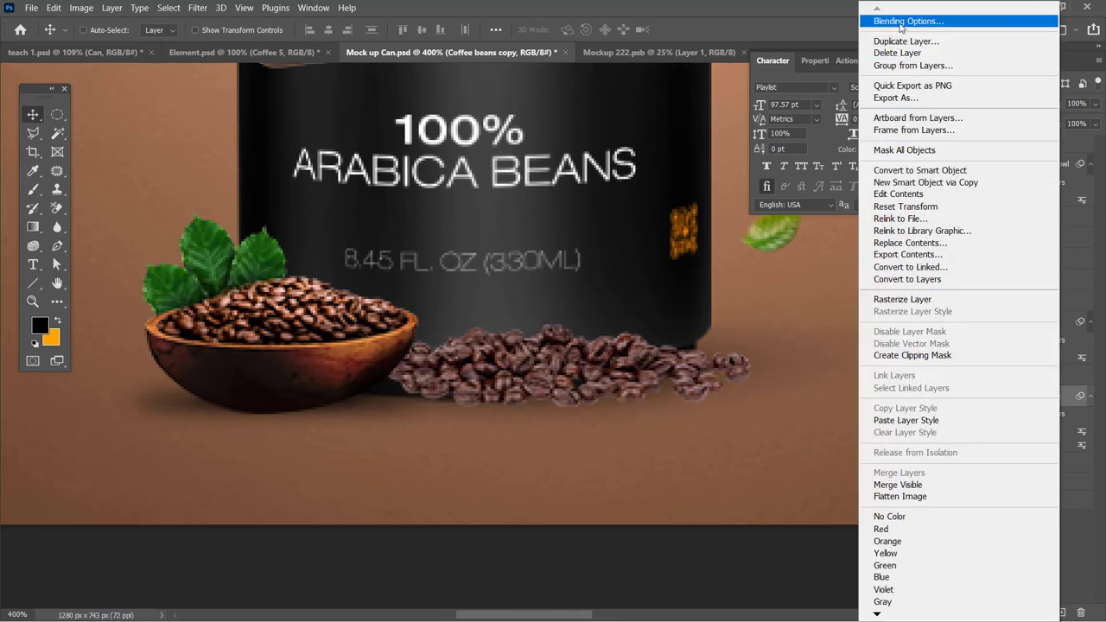
{"action": "left_click", "coordinate": [692, 380]}
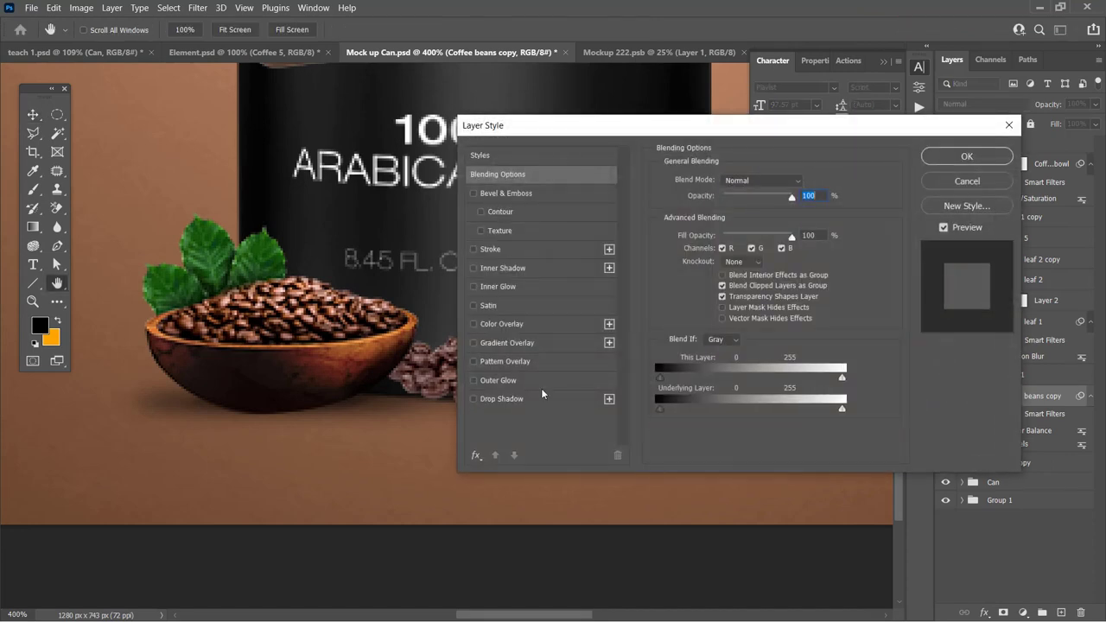
Step: Give the bean pile a Multiply drop shadow: 61% opacity, 90° angle, 2 px distance, 4 px size
{"action": "mouse_move", "coordinate": [595, 134]}
{"action": "left_mouse_down"}
{"action": "mouse_move", "coordinate": [672, 111]}
{"action": "mouse_move", "coordinate": [856, 107]}
{"action": "left_mouse_up"}
{"action": "left_click", "coordinate": [572, 378]}
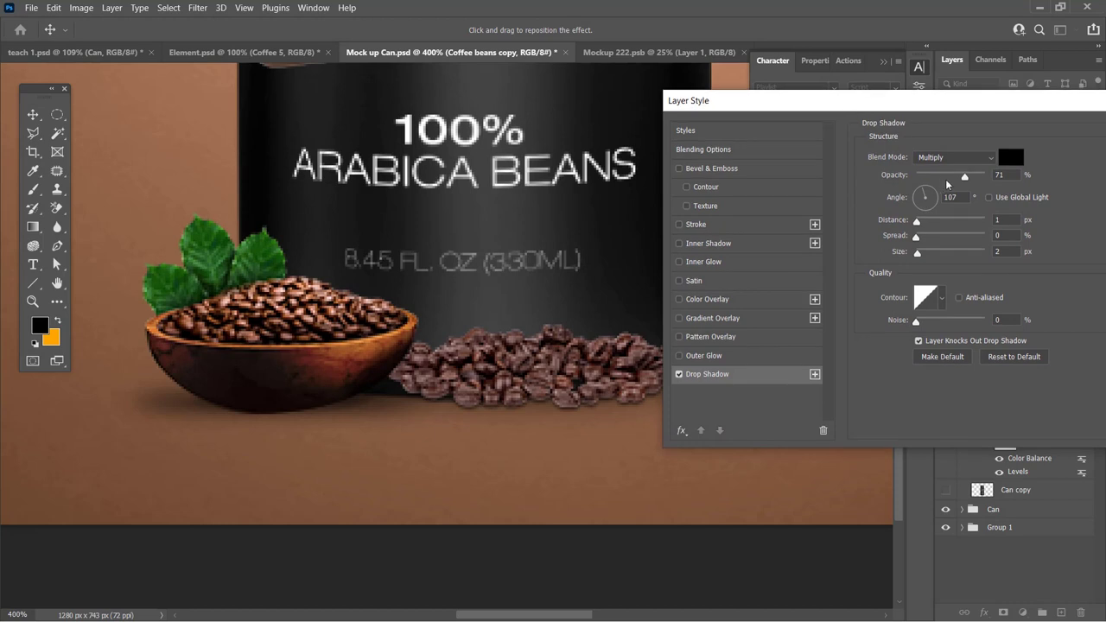
{"action": "left_click_drag", "start_coordinate": [916, 252], "coordinate": [920, 256]}
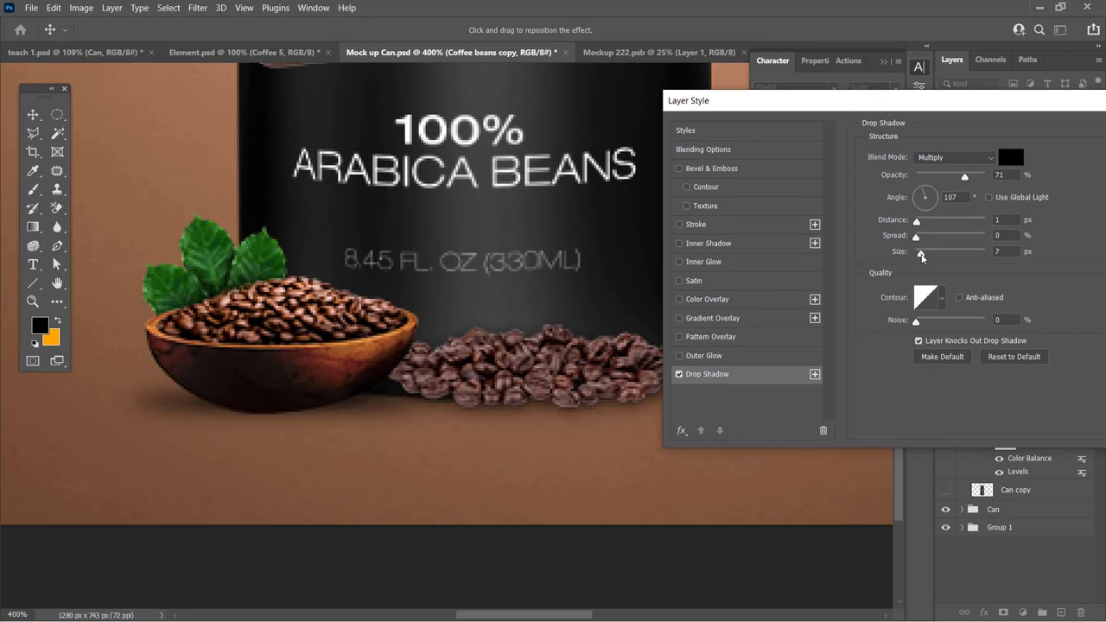
{"action": "left_click_drag", "start_coordinate": [628, 415], "coordinate": [629, 413]}
{"action": "left_click_drag", "start_coordinate": [918, 257], "coordinate": [921, 256]}
{"action": "left_click_drag", "start_coordinate": [941, 102], "coordinate": [794, 66]}
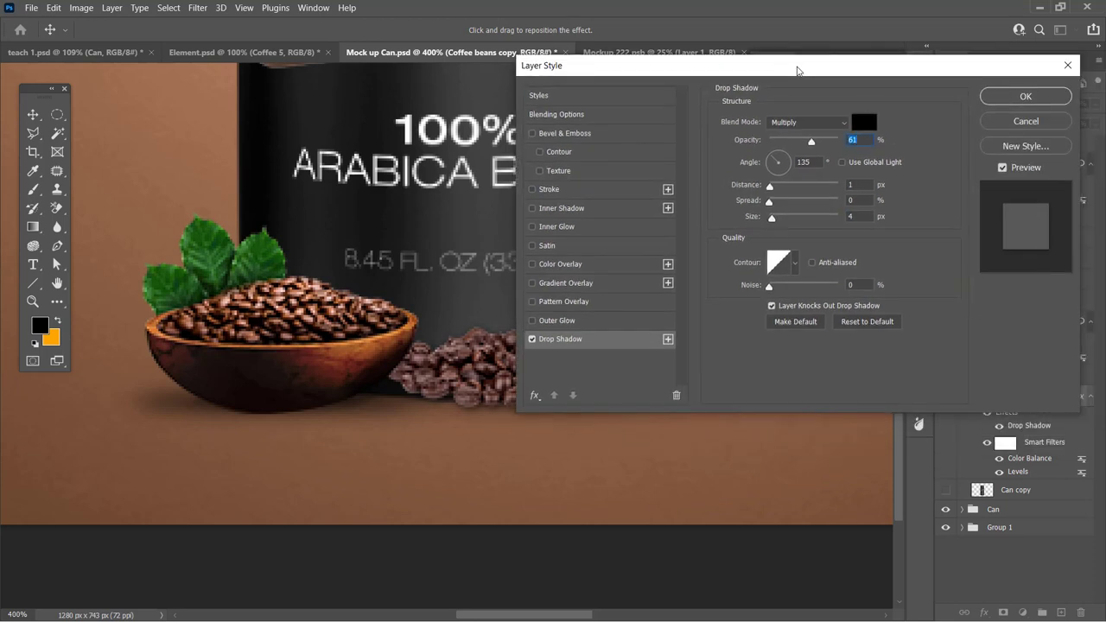
{"action": "left_click", "coordinate": [1002, 167]}
{"action": "left_click_drag", "start_coordinate": [479, 432], "coordinate": [475, 432]}
{"action": "left_click", "coordinate": [995, 100]}
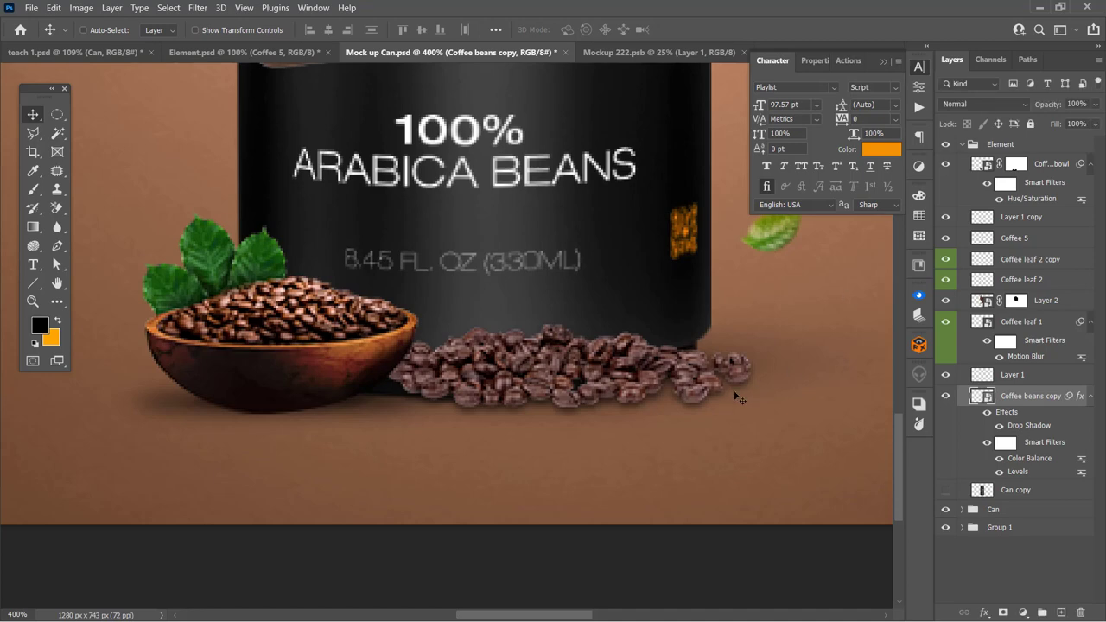
{"action": "scroll", "coordinate": [732, 423], "scroll_direction": "up", "scroll_amount": 1}
{"action": "scroll", "coordinate": [729, 434], "scroll_direction": "up", "scroll_amount": 2}
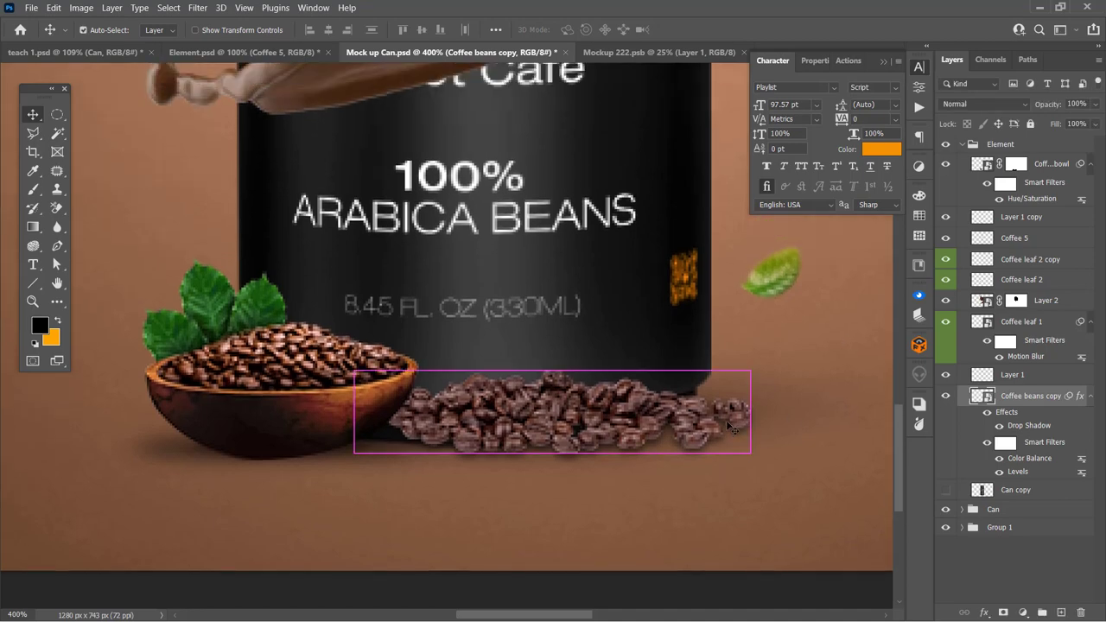
Step: Add a STREET CAFÉ text layer to the left of the can
{"action": "key", "text": "ctrl+0"}
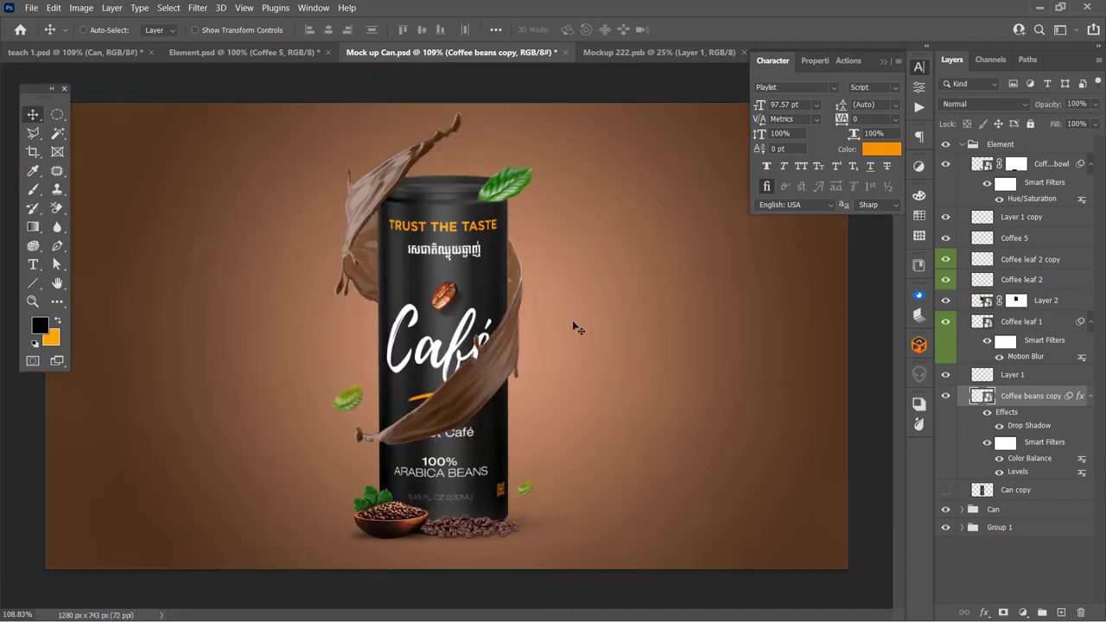
{"action": "key", "text": "t"}
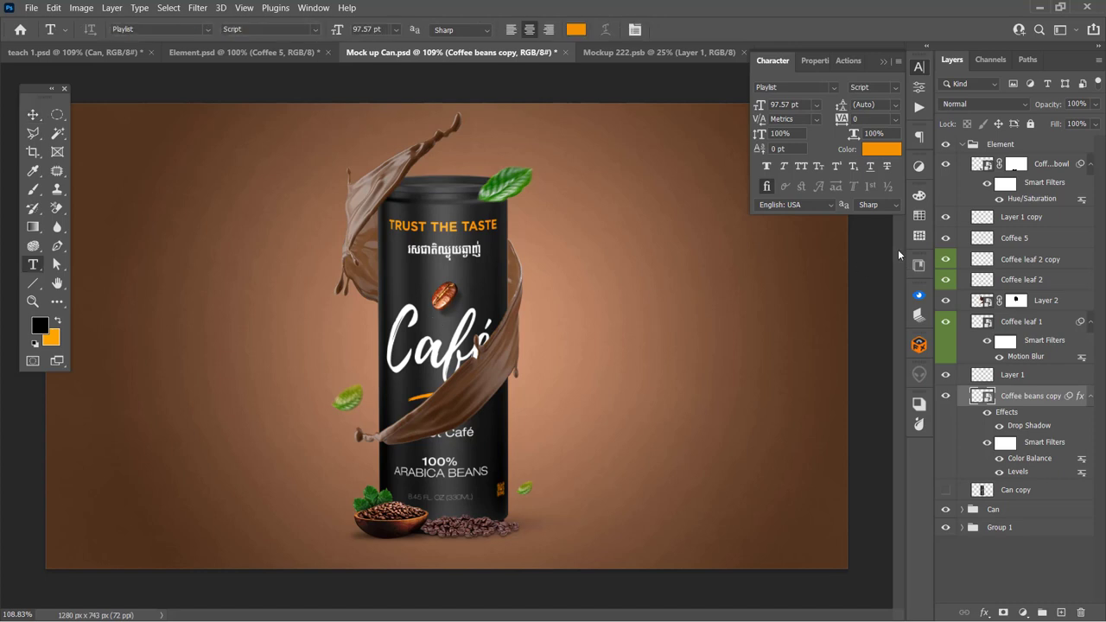
{"action": "left_click", "coordinate": [961, 146]}
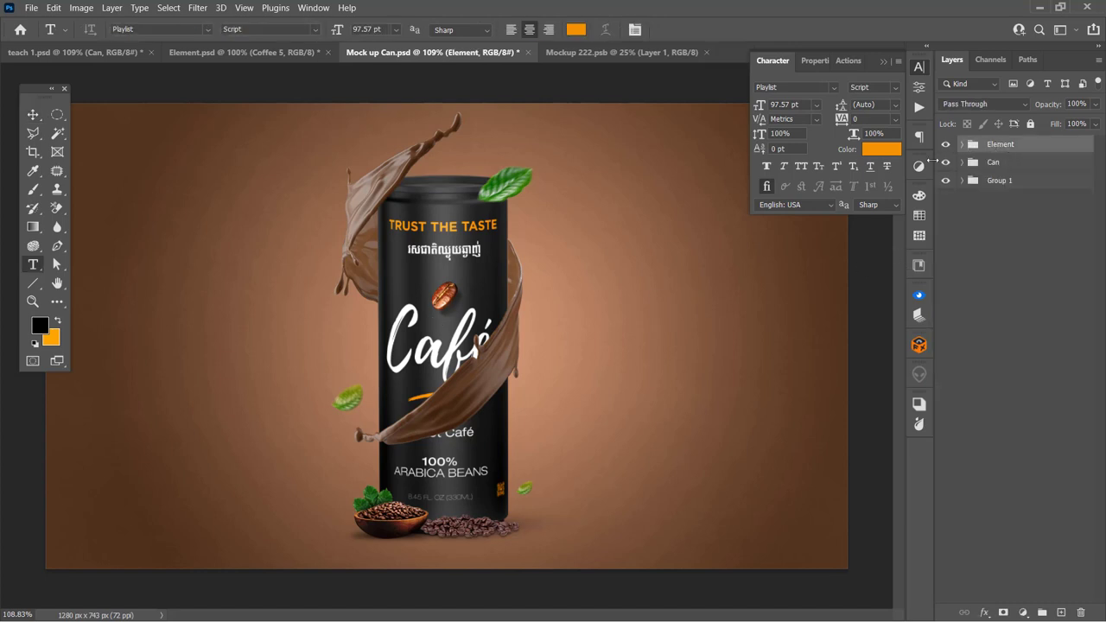
{"action": "left_click", "coordinate": [211, 351]}
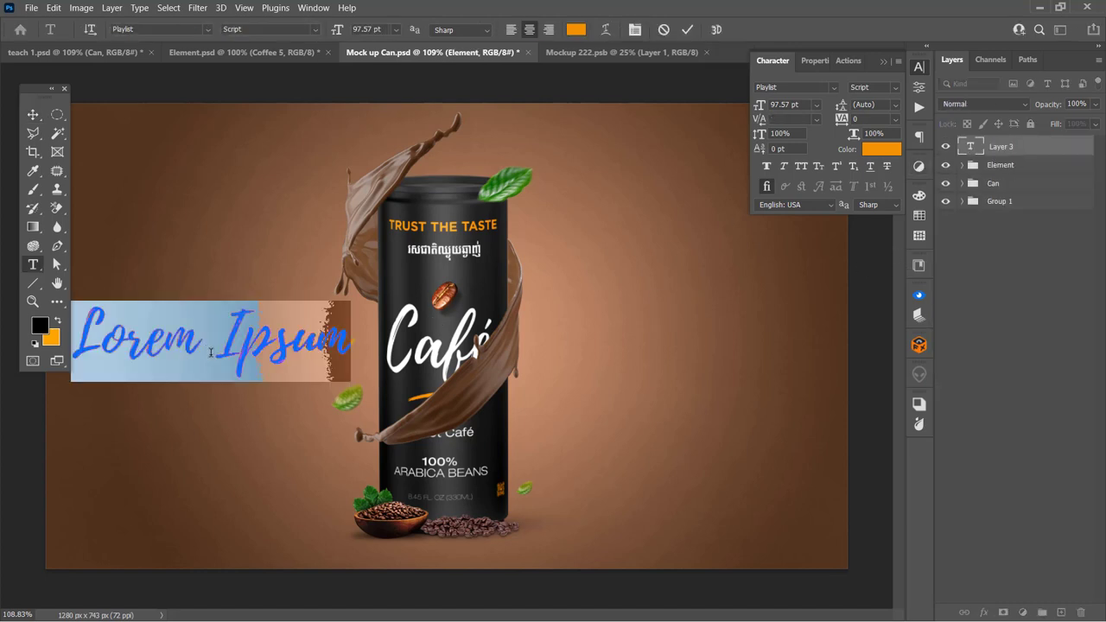
{"action": "key", "text": "ctrl+v"}
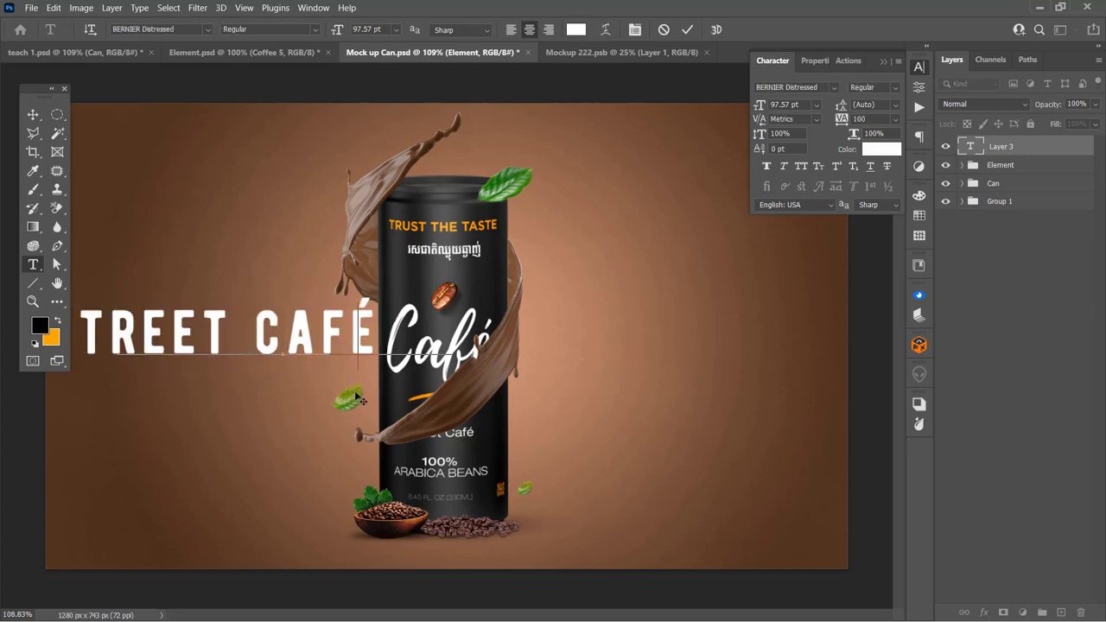
{"action": "left_click_drag", "start_coordinate": [287, 396], "coordinate": [329, 396]}
Step: Set the STREET CAFÉ text to white BERNIER Distressed and commit it
{"action": "double_click", "coordinate": [320, 339]}
{"action": "left_click", "coordinate": [331, 340]}
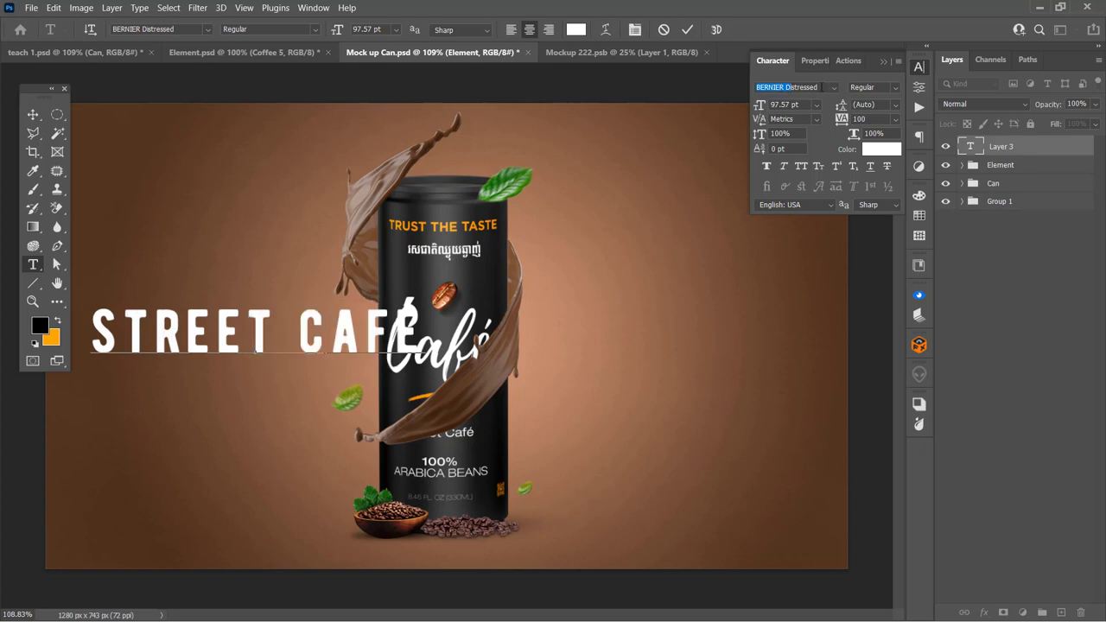
{"action": "left_click", "coordinate": [785, 86]}
{"action": "left_click", "coordinate": [32, 114]}
Step: Scale the STREET CAFÉ title down to about 51 pt
{"action": "key", "text": "ctrl+t"}
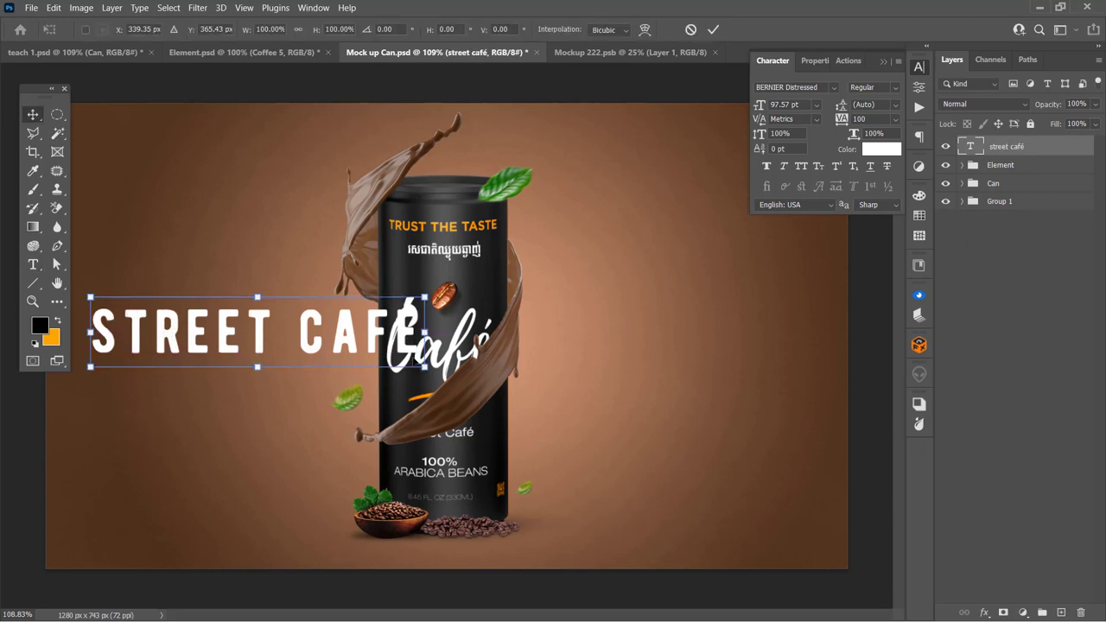
{"action": "left_click_drag", "start_coordinate": [424, 354], "coordinate": [247, 339]}
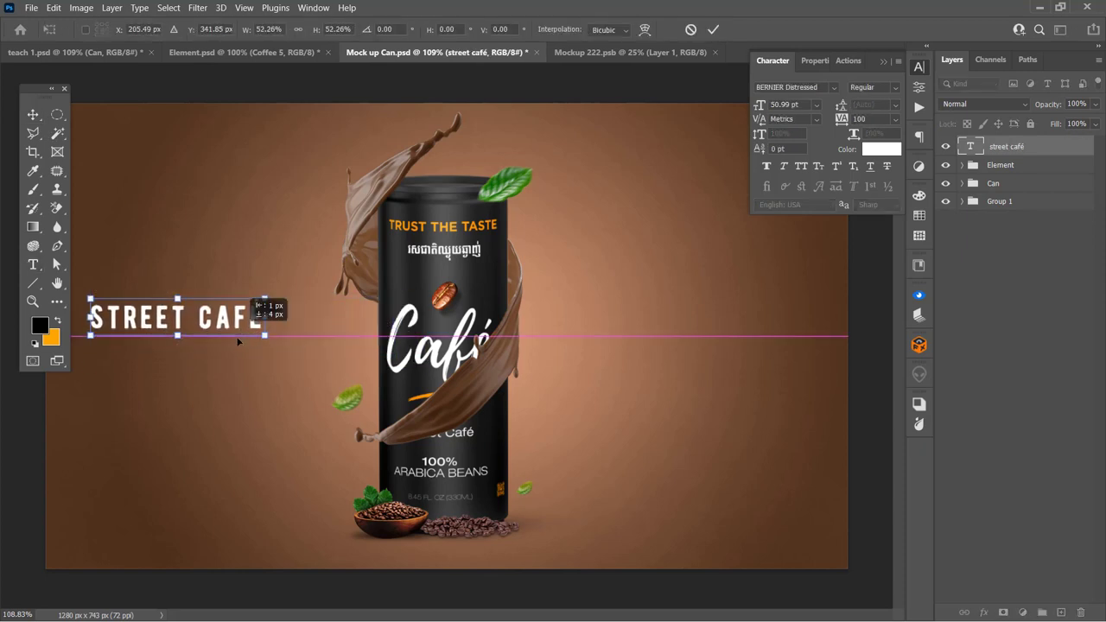
{"action": "key", "text": "Return"}
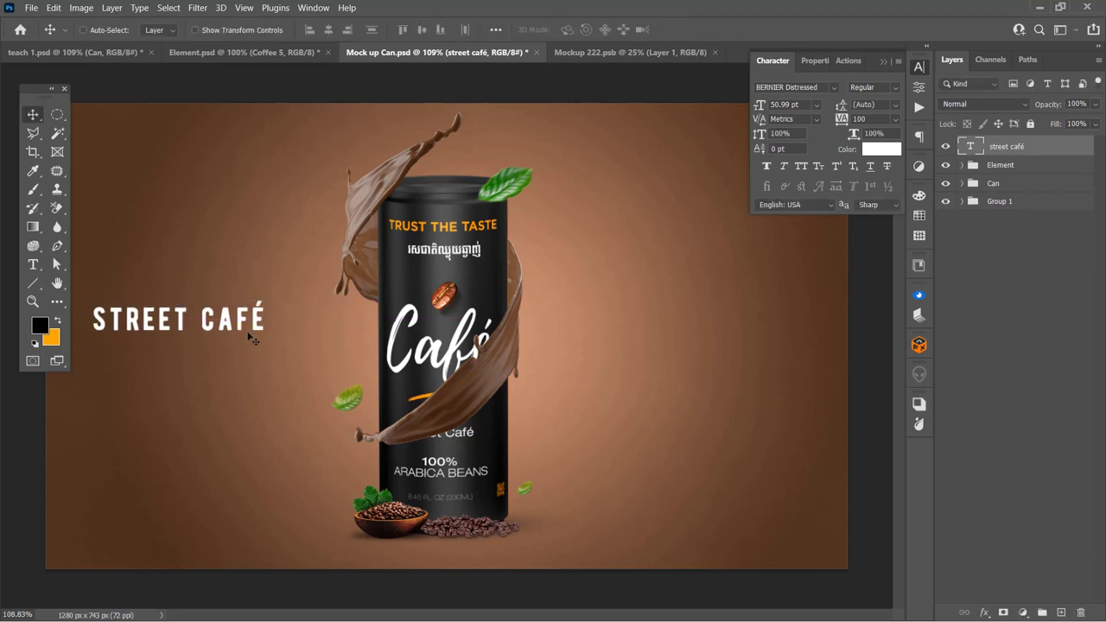
{"action": "left_click", "coordinate": [962, 202]}
{"action": "left_click", "coordinate": [1003, 243]}
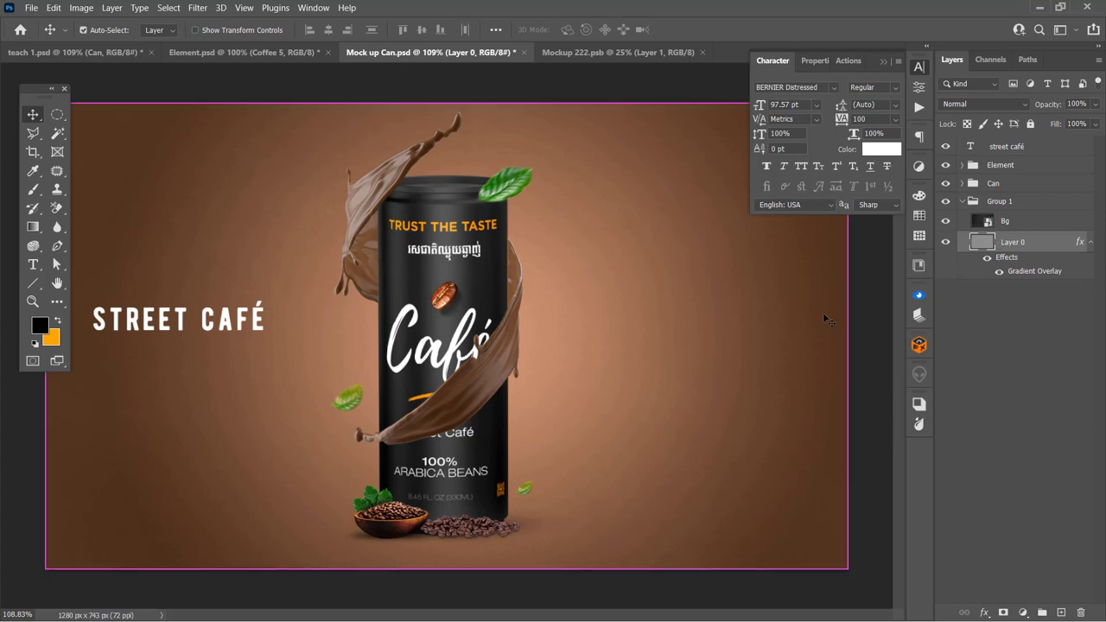
Step: Show the rulers and the guides marking the canvas centre
{"action": "key", "text": "ctrl+t"}
{"action": "key", "text": "ctrl+r"}
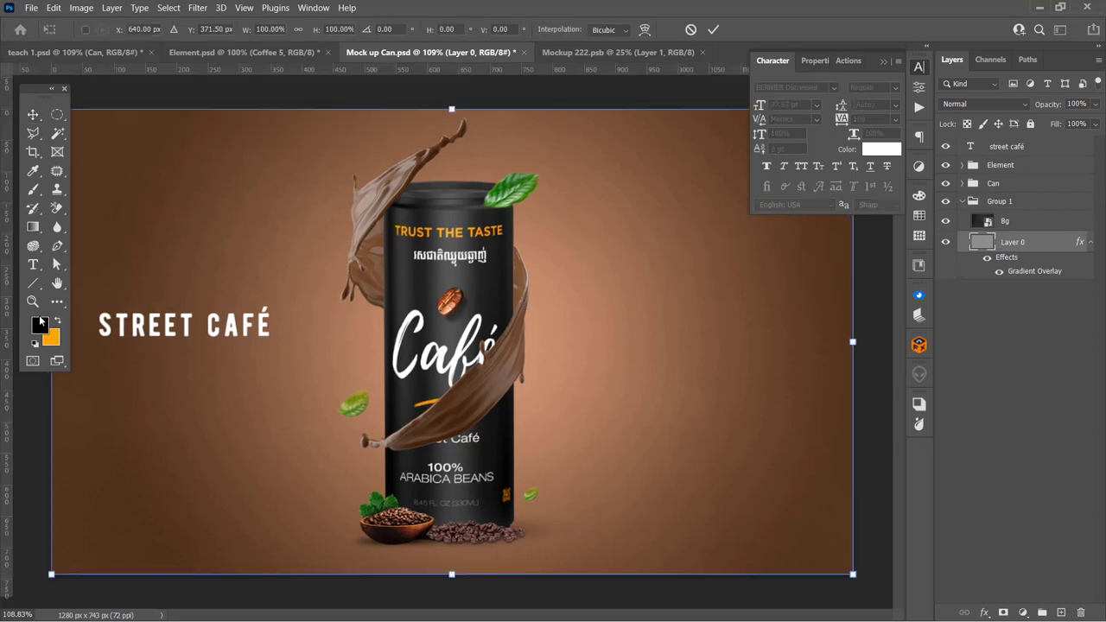
{"action": "mouse_move", "coordinate": [14, 433]}
{"action": "left_mouse_down"}
{"action": "mouse_move", "coordinate": [593, 71]}
{"action": "mouse_move", "coordinate": [641, 327]}
{"action": "left_mouse_up"}
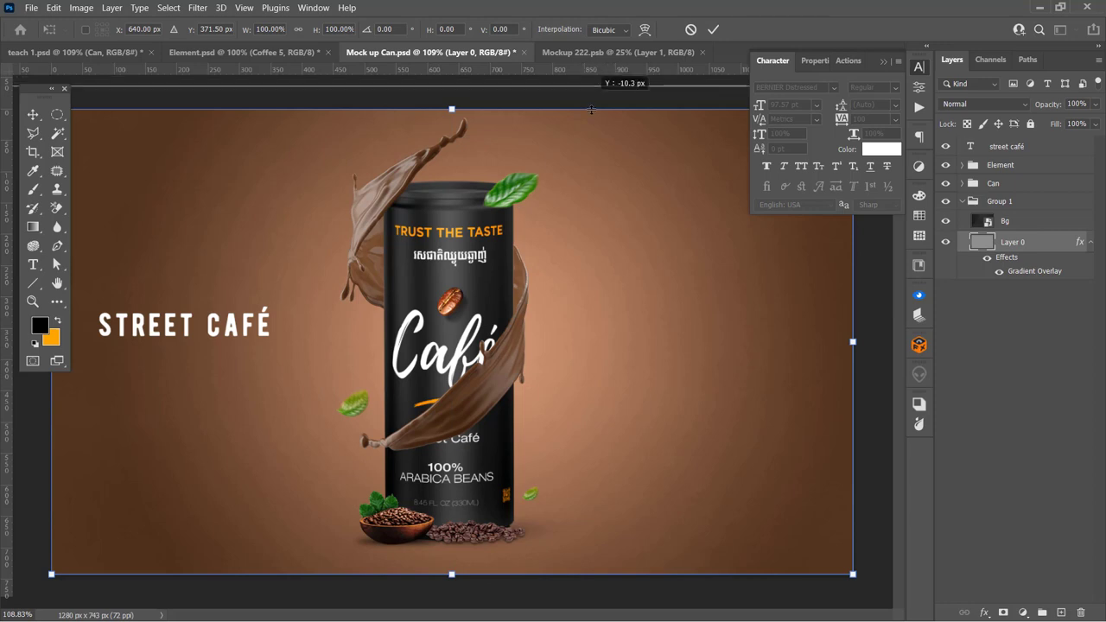
{"action": "key", "text": "ctrl+semicolon"}
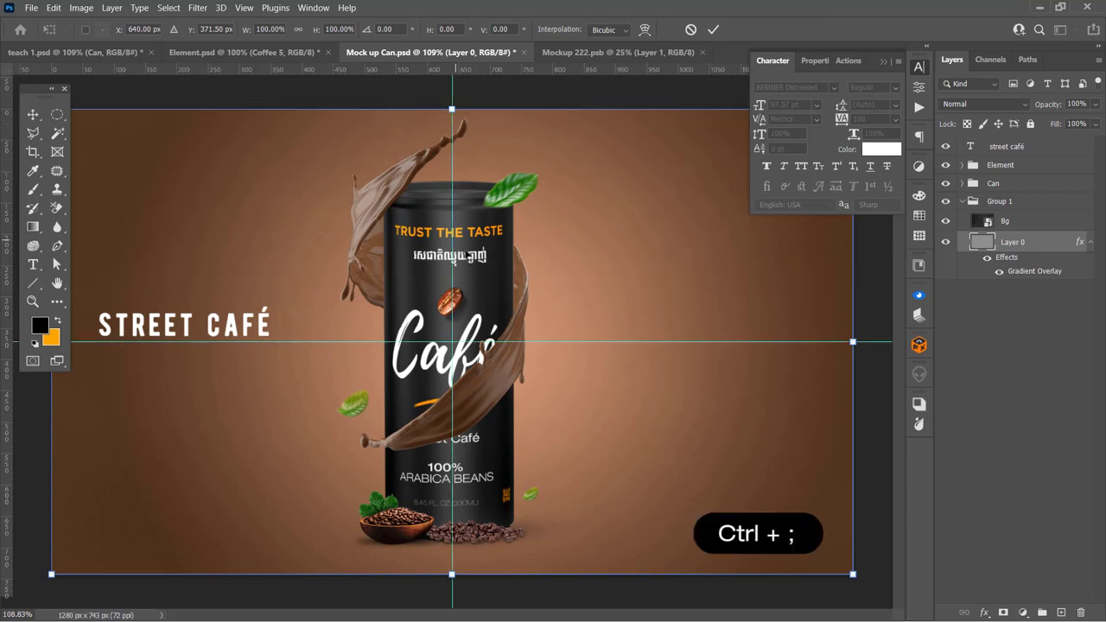
{"action": "left_click", "coordinate": [967, 204]}
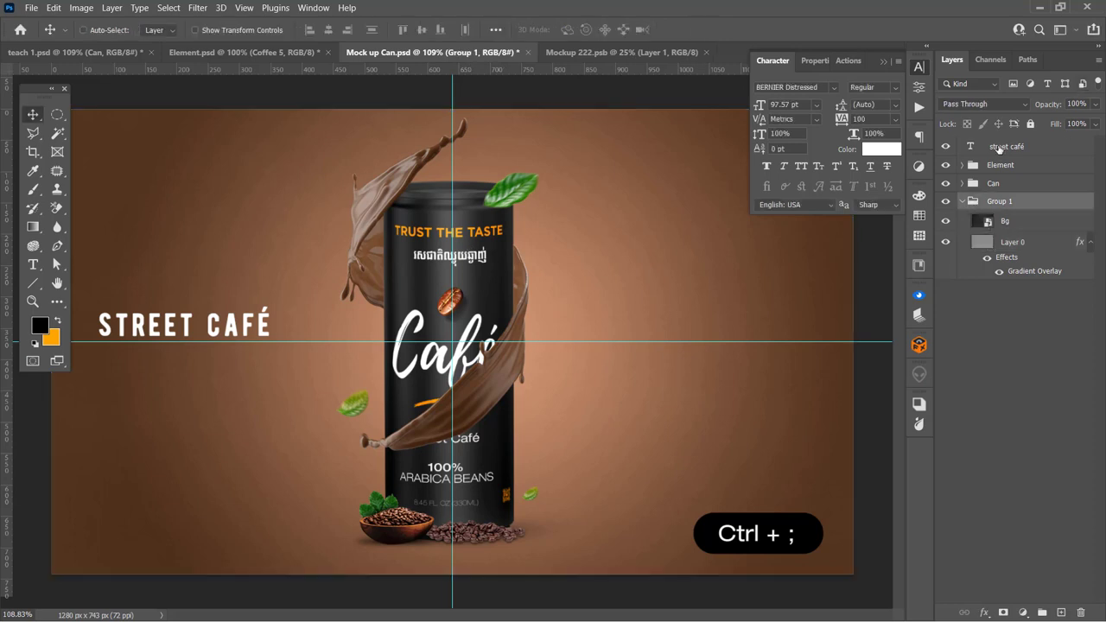
Step: Duplicate STREET CAFÉ just below and retype the copy as TASTE
{"action": "left_click", "coordinate": [256, 326], "text": "ctrl"}
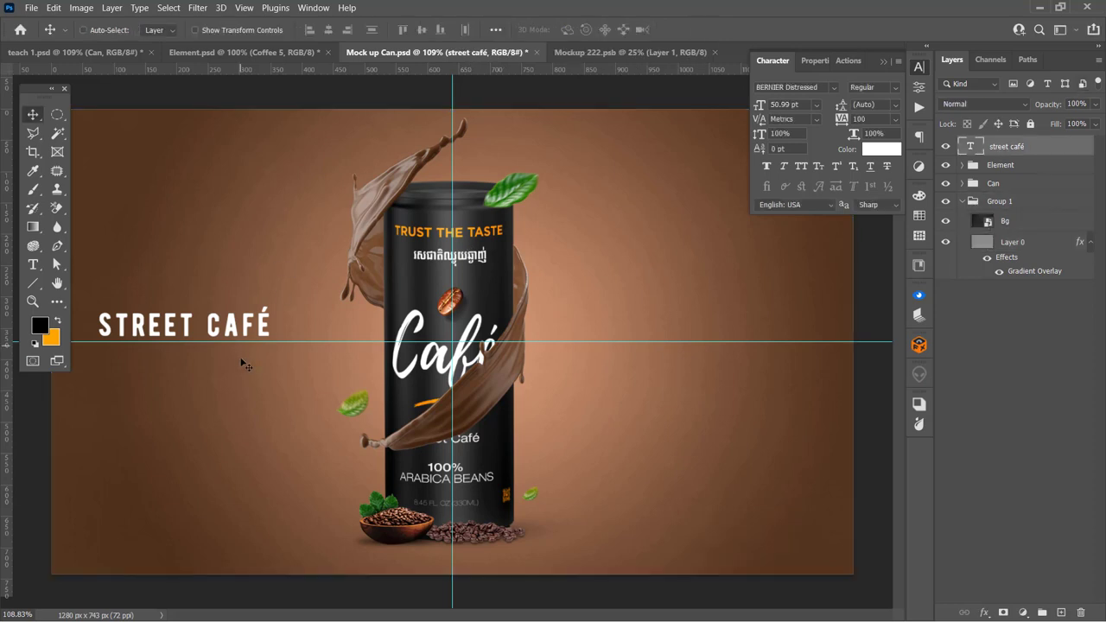
{"action": "left_click_drag", "start_coordinate": [244, 348], "coordinate": [243, 391]}
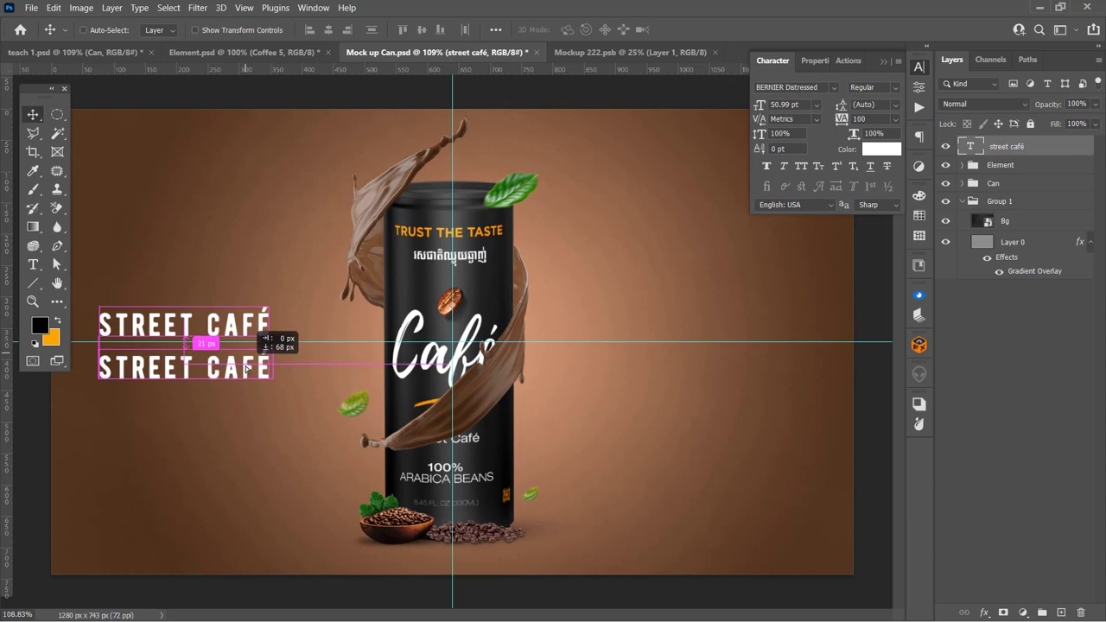
{"action": "double_click", "coordinate": [226, 369]}
{"action": "key", "text": "ctrl+a"}
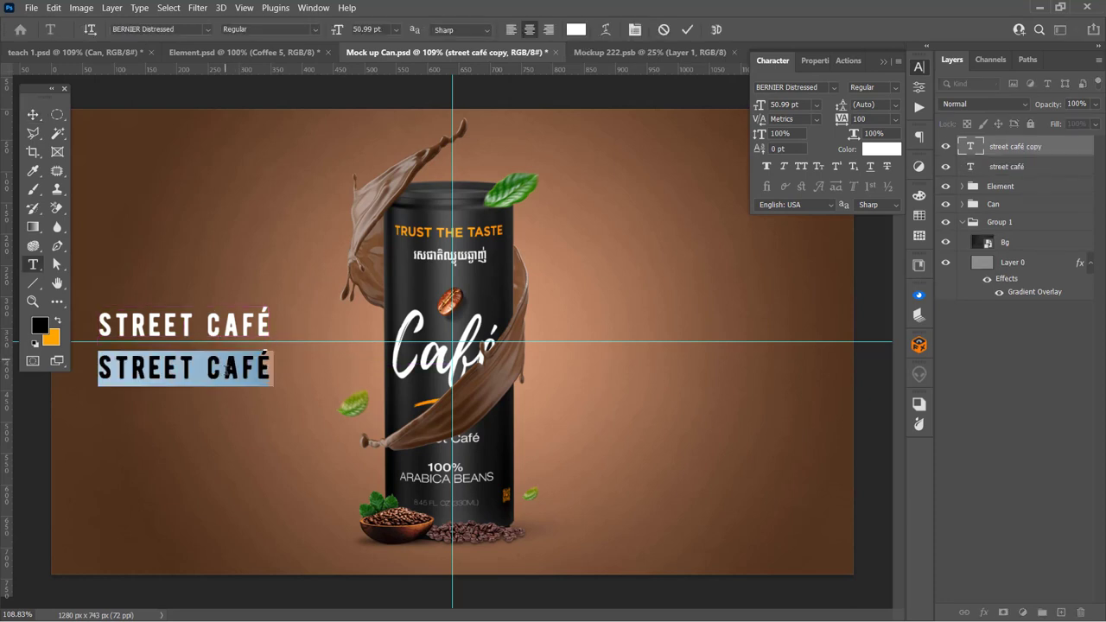
{"action": "type", "text": "taste"}
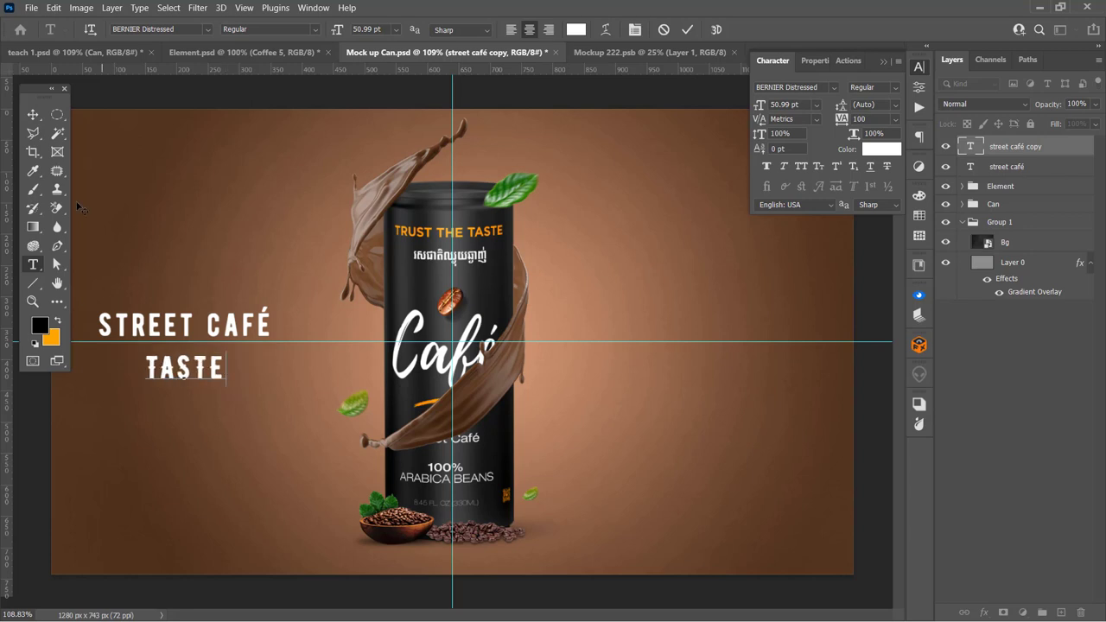
{"action": "key", "text": "ctrl+Return"}
Step: Enlarge TASTE to about 228% (~116 pt) and add a new placeholder text layer above
{"action": "key", "text": "ctrl+t"}
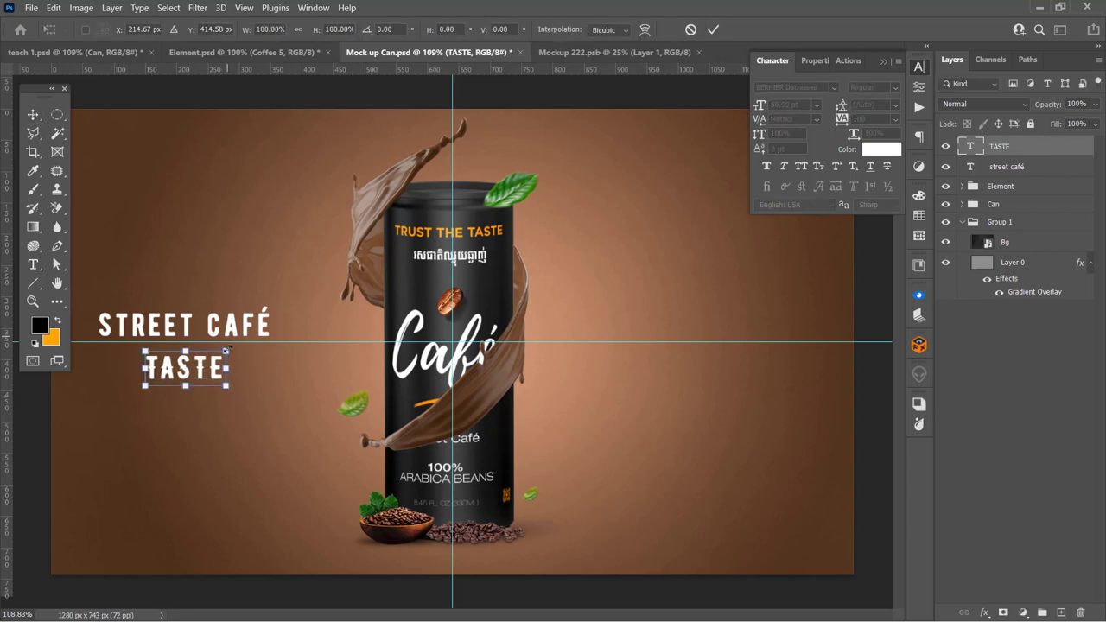
{"action": "left_click_drag", "start_coordinate": [225, 351], "coordinate": [271, 327]}
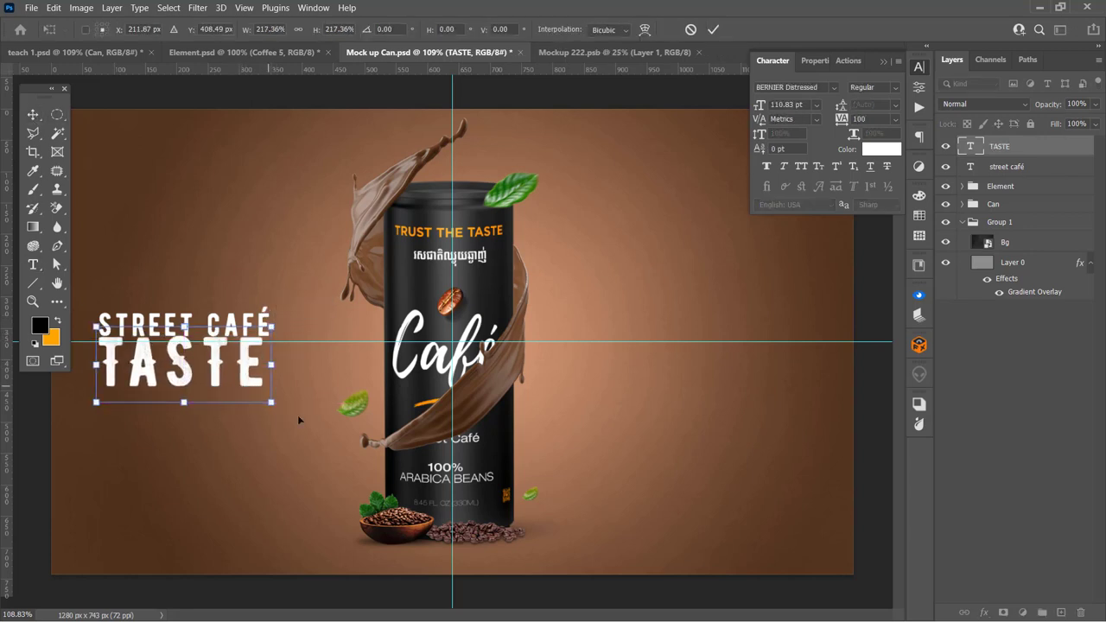
{"action": "left_click_drag", "start_coordinate": [271, 402], "coordinate": [280, 415]}
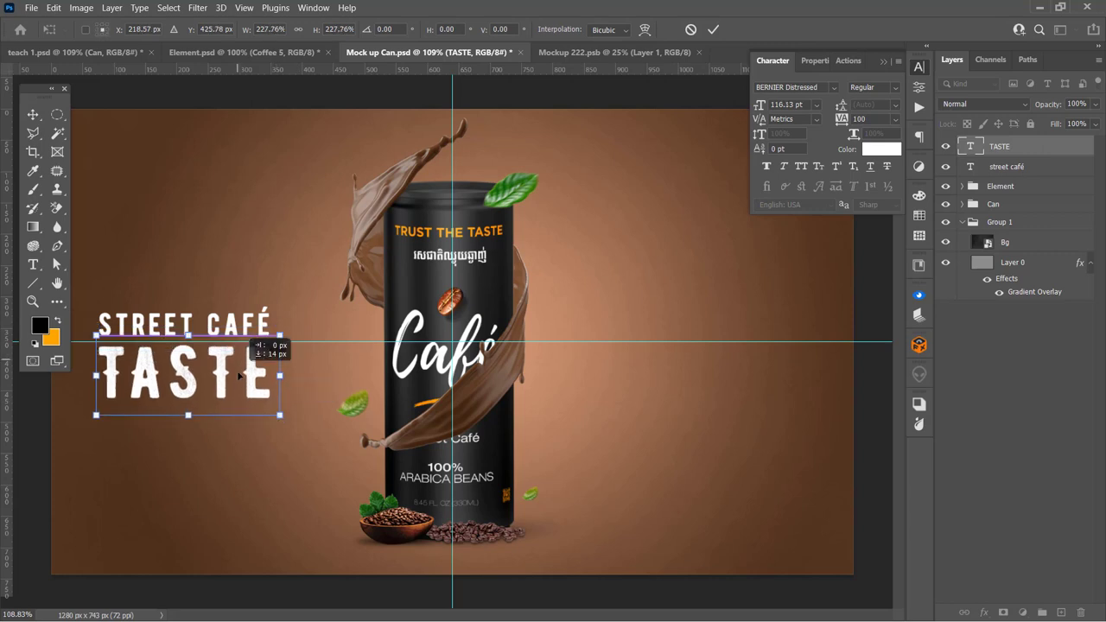
{"action": "key", "text": "Return"}
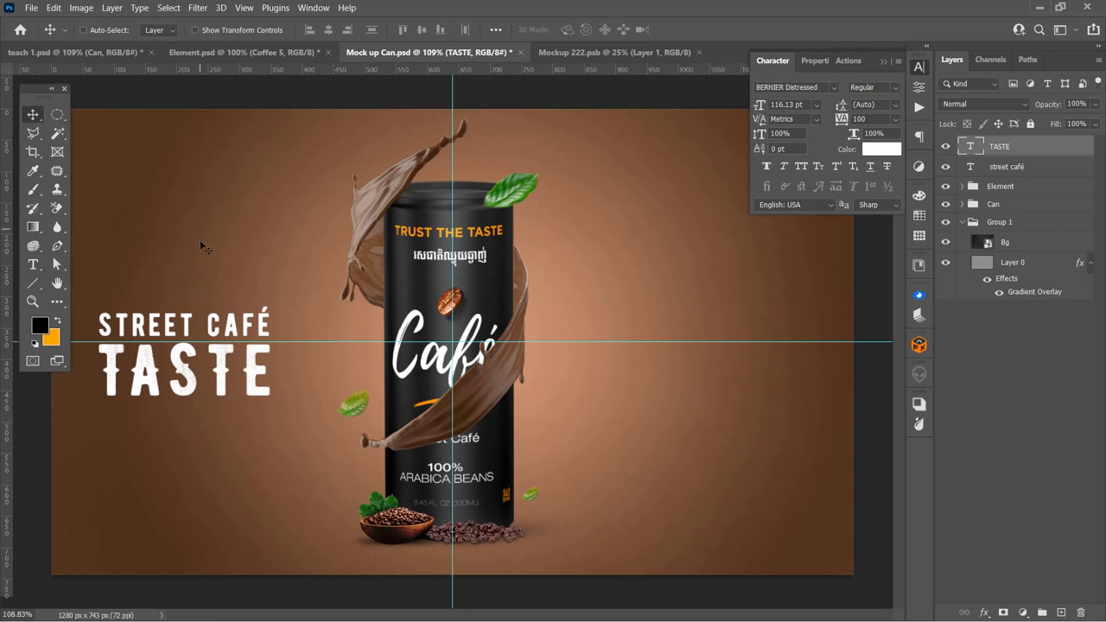
{"action": "key", "text": "t"}
{"action": "left_click", "coordinate": [223, 248]}
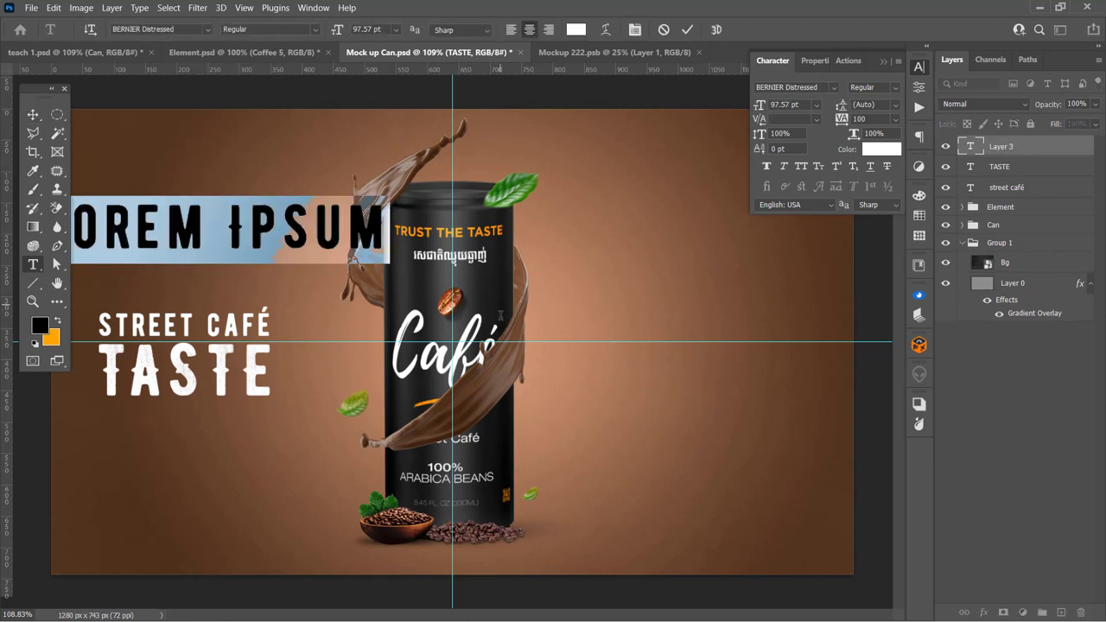
Step: Type 'STAY WITH US' and set it in the Playlist font from Favorites
{"action": "type", "text": "ST"}
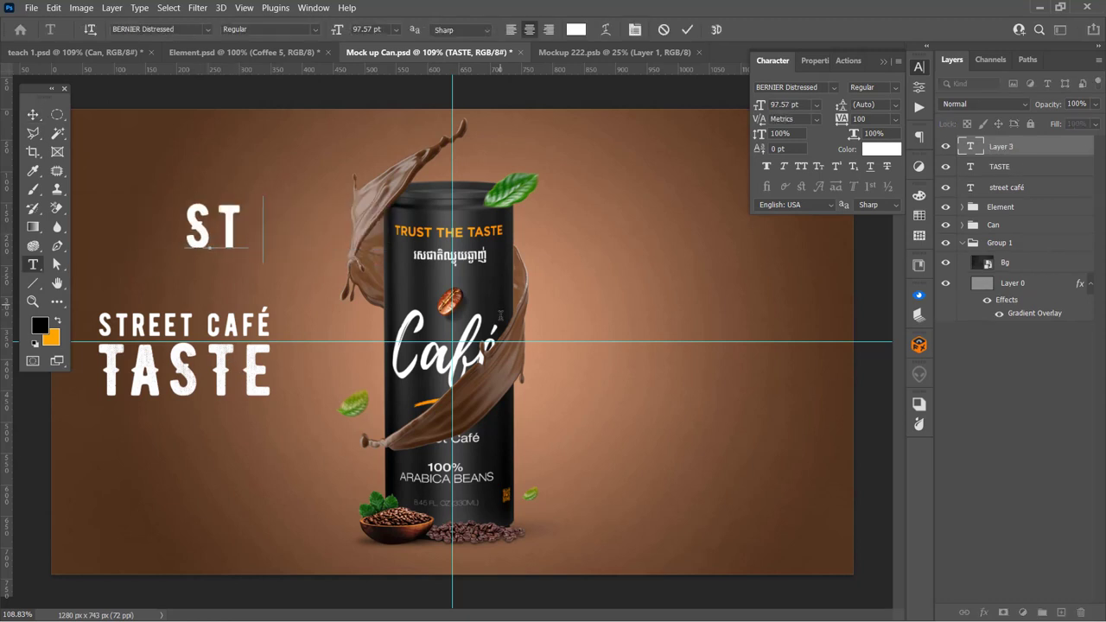
{"action": "type", "text": "AY WITH US"}
{"action": "key", "text": "ctrl+a"}
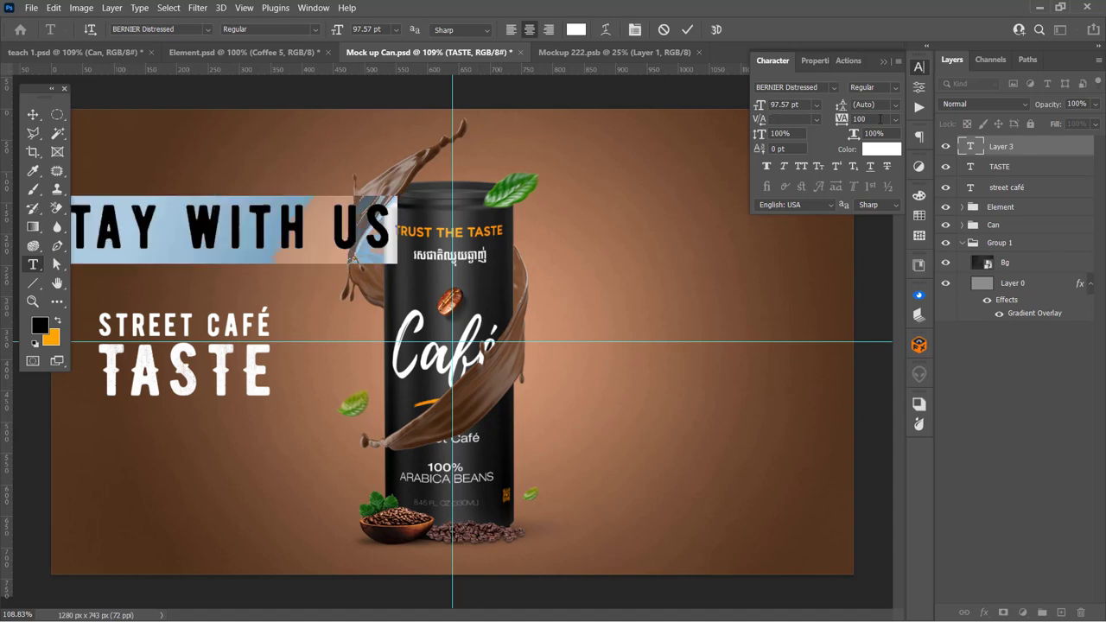
{"action": "left_click", "coordinate": [835, 86]}
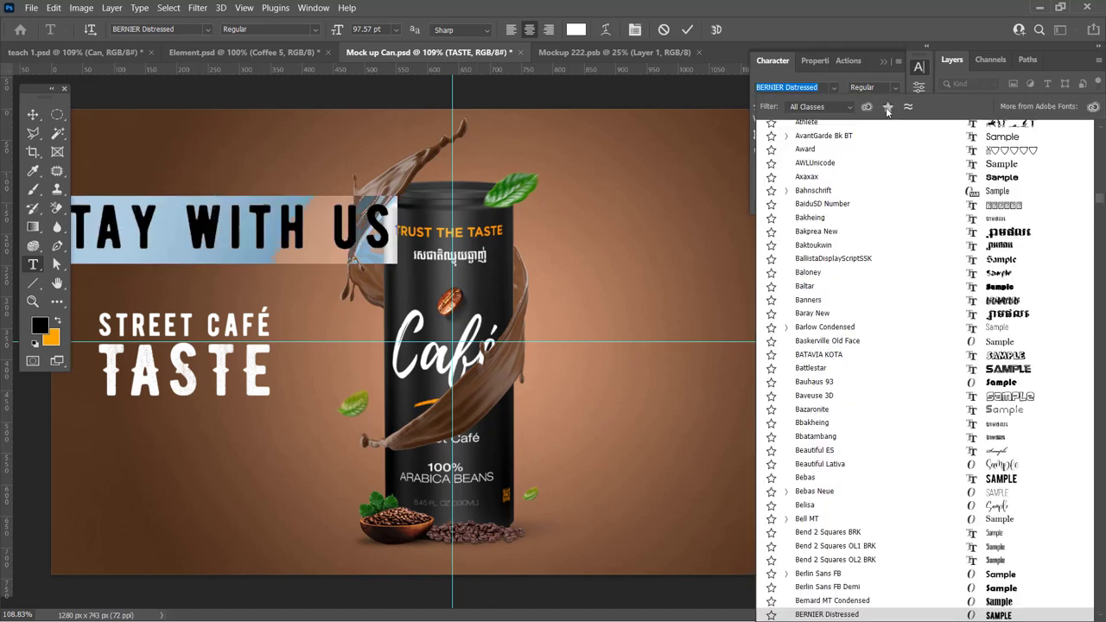
{"action": "left_click", "coordinate": [887, 107]}
{"action": "key", "text": "Down"}
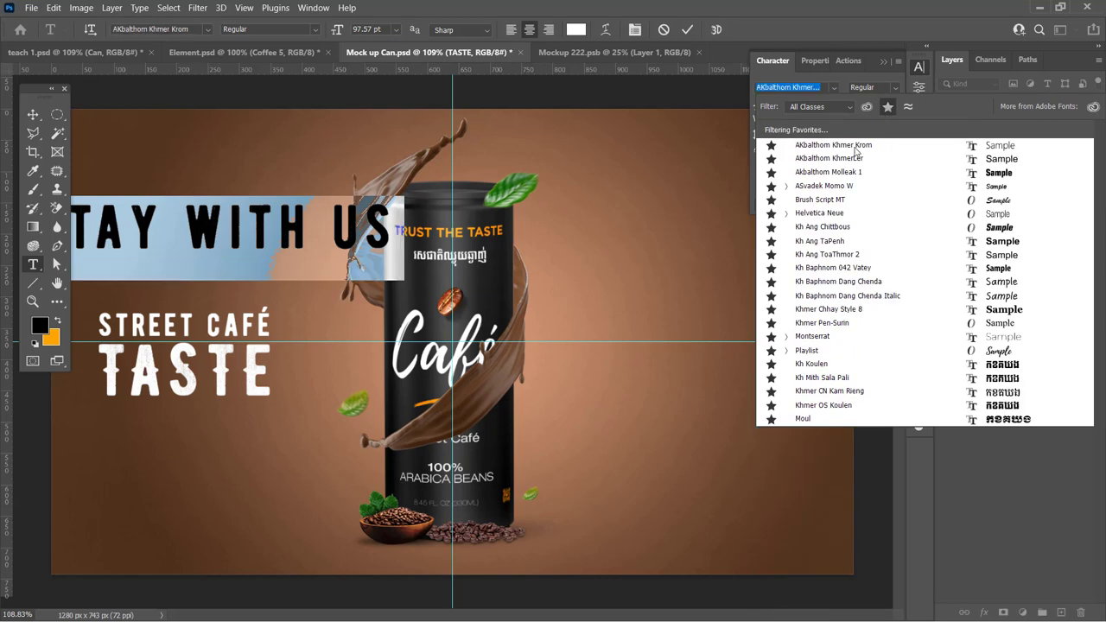
{"action": "left_click", "coordinate": [806, 351]}
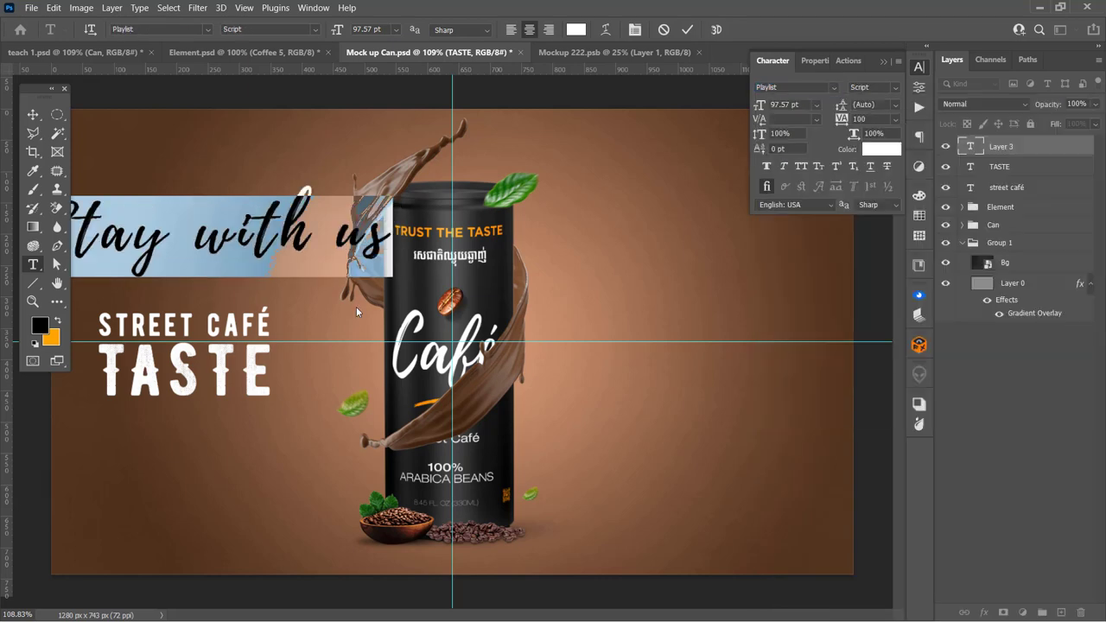
Step: Fill the Stay with us text orange and move it down over the headings
{"action": "left_click", "coordinate": [58, 323]}
{"action": "key", "text": "ctrl+Return"}
{"action": "key", "text": "v"}
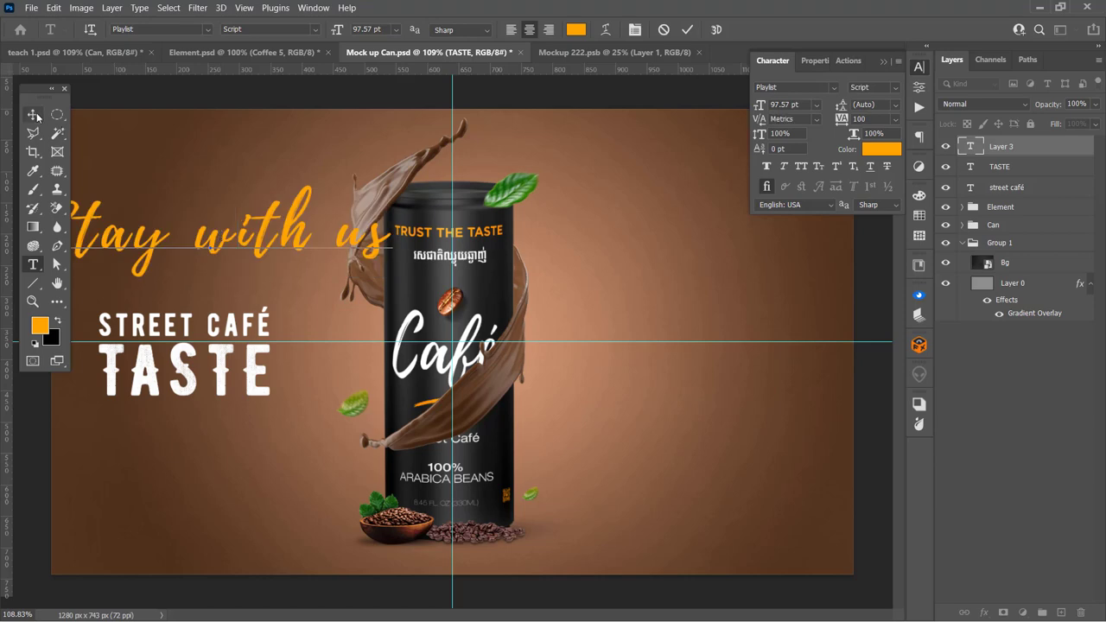
{"action": "mouse_move", "coordinate": [218, 250]}
{"action": "left_mouse_down"}
{"action": "mouse_move", "coordinate": [221, 287]}
{"action": "mouse_move", "coordinate": [269, 348]}
{"action": "left_mouse_up"}
Step: Scale Stay with us to about 31% and tuck it between STREET CAFÉ and TASTE
{"action": "key", "text": "ctrl+t"}
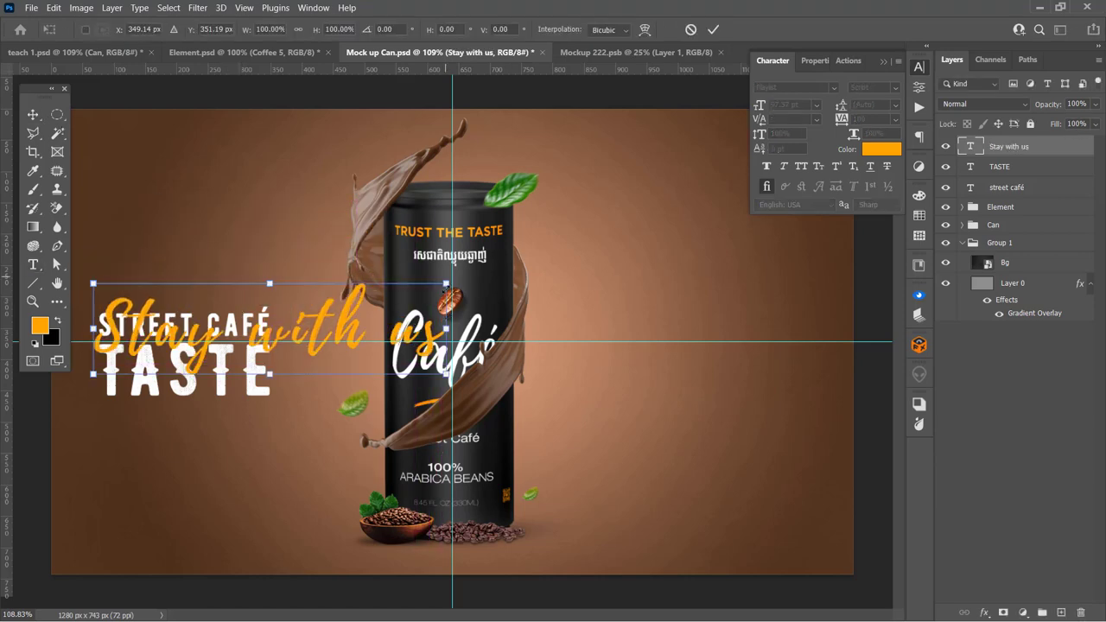
{"action": "left_click_drag", "start_coordinate": [431, 250], "coordinate": [223, 346]}
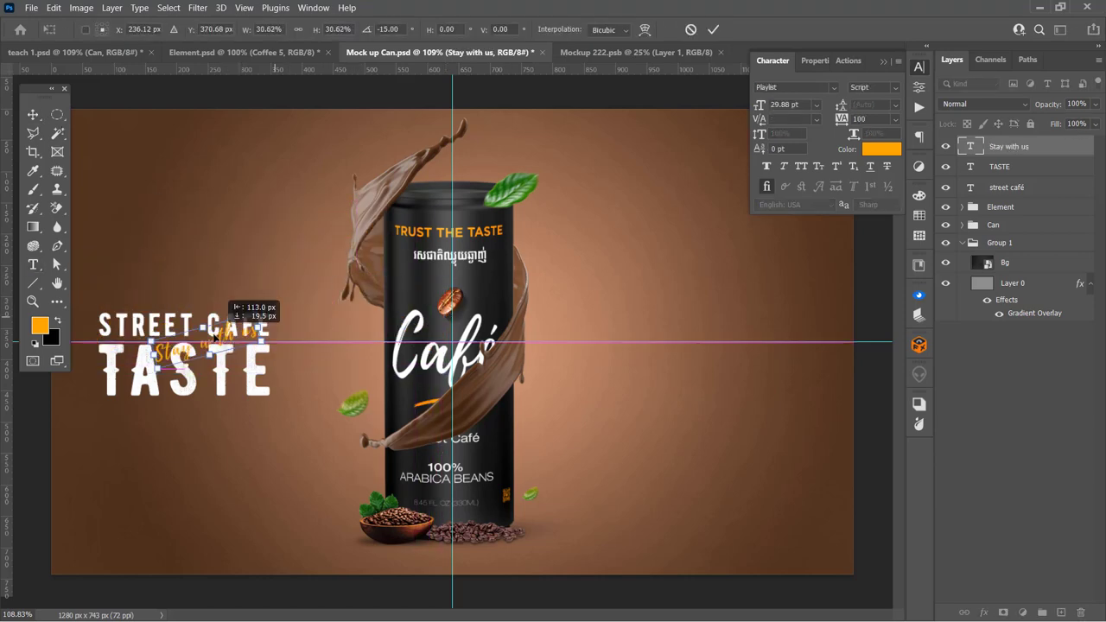
{"action": "key", "text": "Return"}
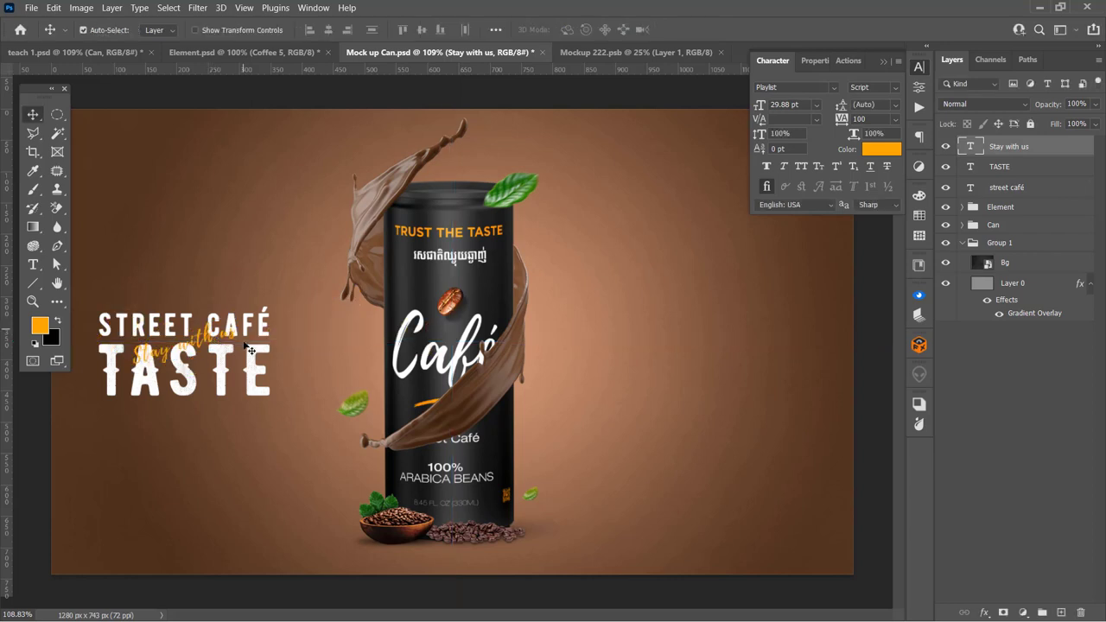
{"action": "left_click_drag", "start_coordinate": [232, 338], "coordinate": [232, 337]}
{"action": "left_click", "coordinate": [1007, 187], "text": "shift"}
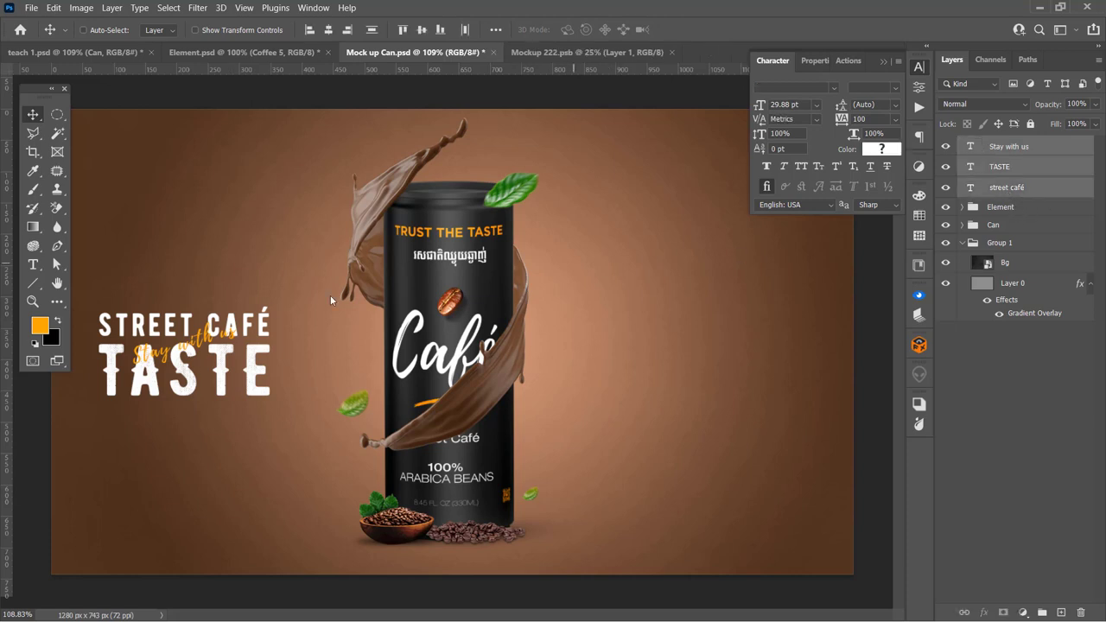
Step: Group the three headline layers as Group 2, snap it to the centre guide, and hide guides
{"action": "key", "text": "ctrl+g"}
{"action": "key", "text": "ctrl+t"}
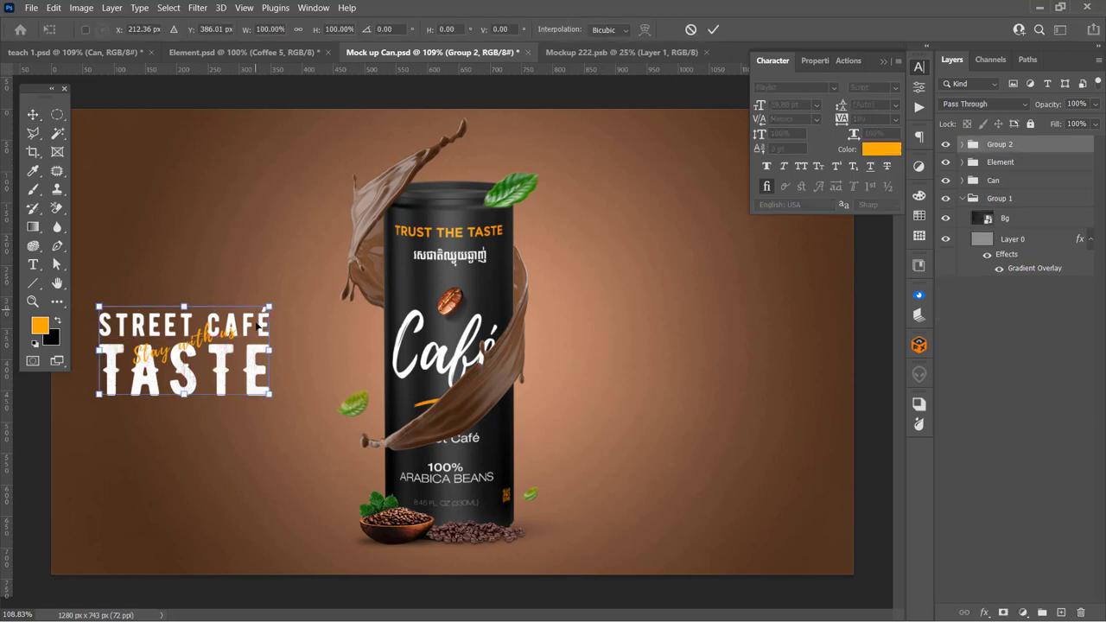
{"action": "left_click_drag", "start_coordinate": [247, 358], "coordinate": [255, 367]}
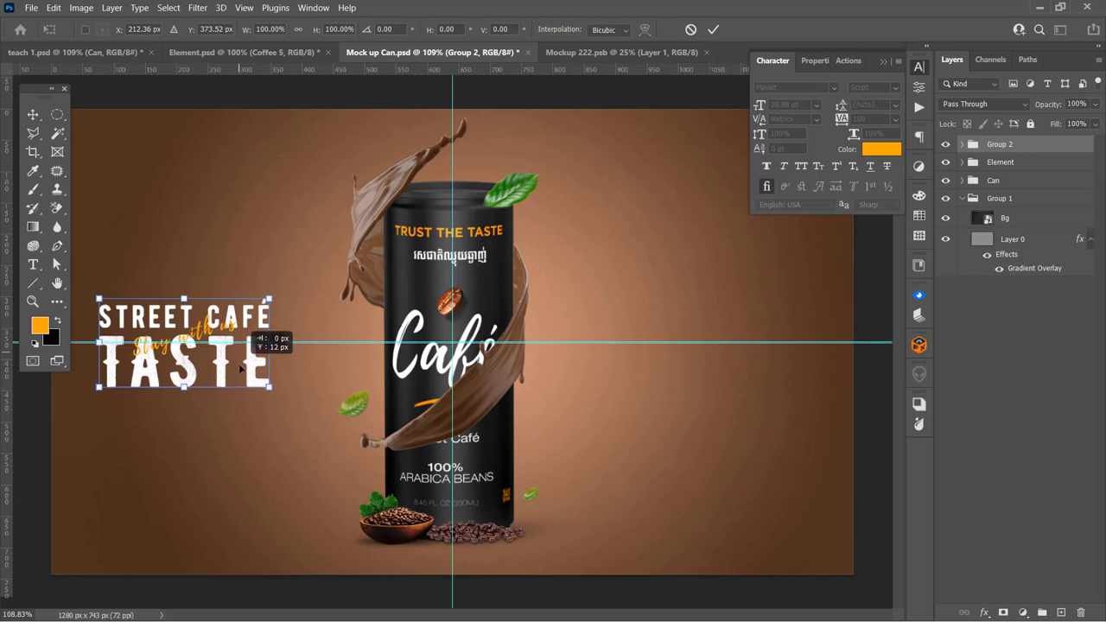
{"action": "key", "text": "Return"}
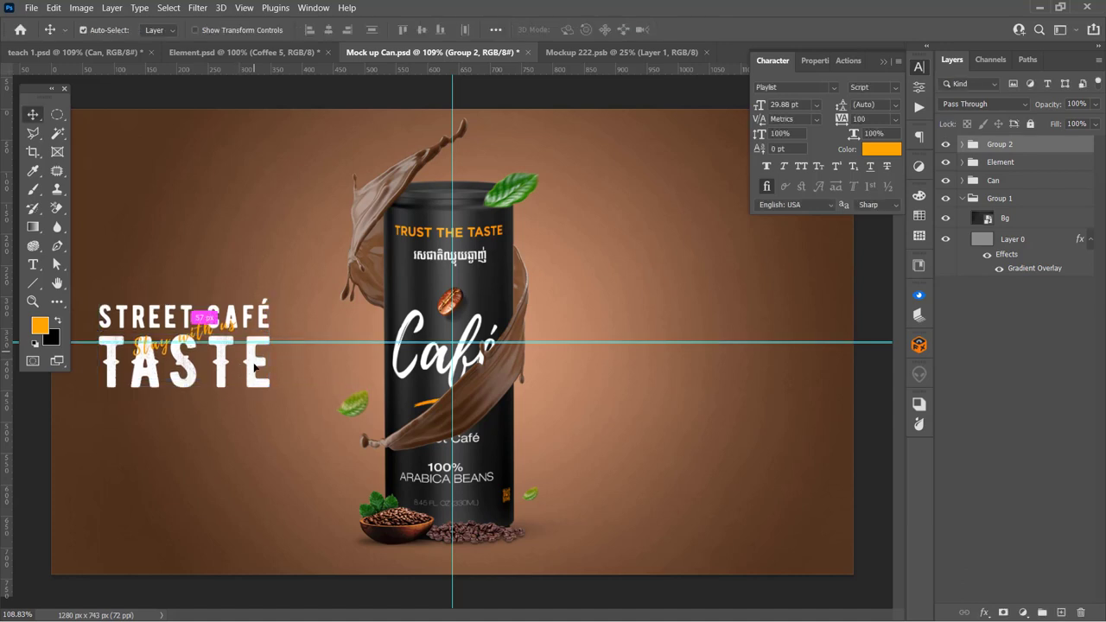
{"action": "key", "text": "ctrl+semicolon"}
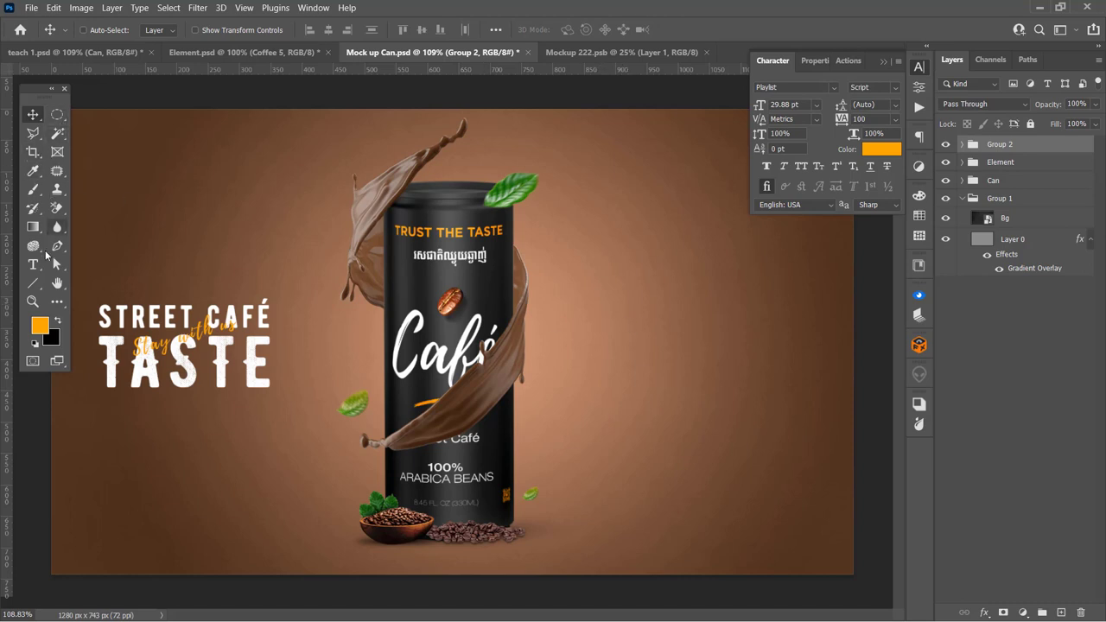
Step: Draw a corner-point speech bubble path right of the can and load it as the selection
{"action": "key", "text": "p"}
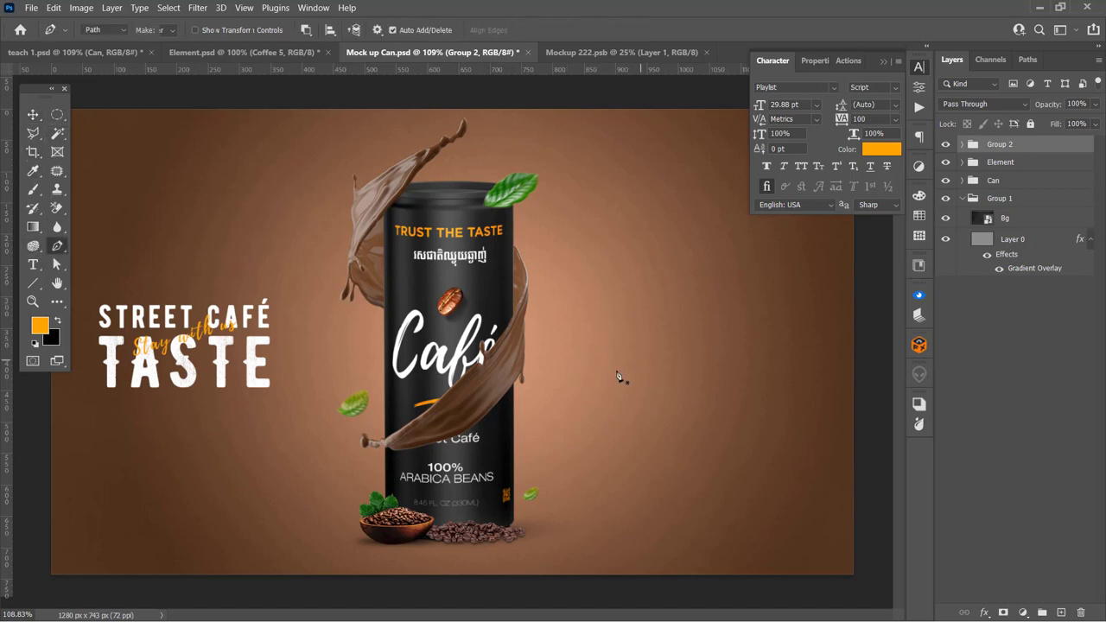
{"action": "left_click", "coordinate": [615, 374]}
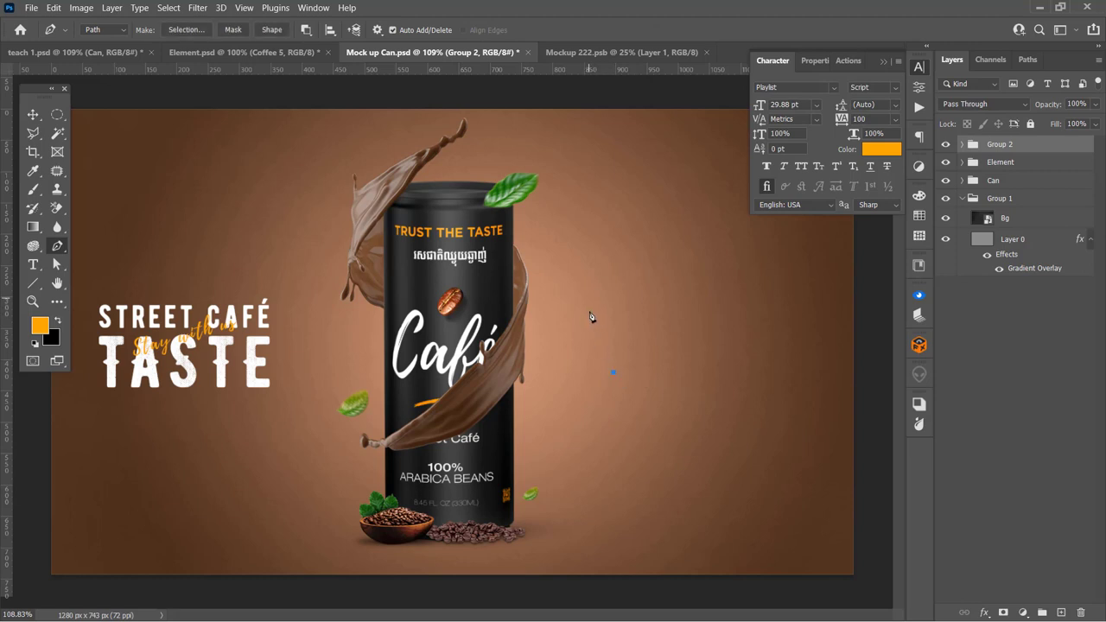
{"action": "left_click", "coordinate": [713, 359]}
{"action": "left_click", "coordinate": [590, 307]}
{"action": "key", "text": "ctrl+shift+Return"}
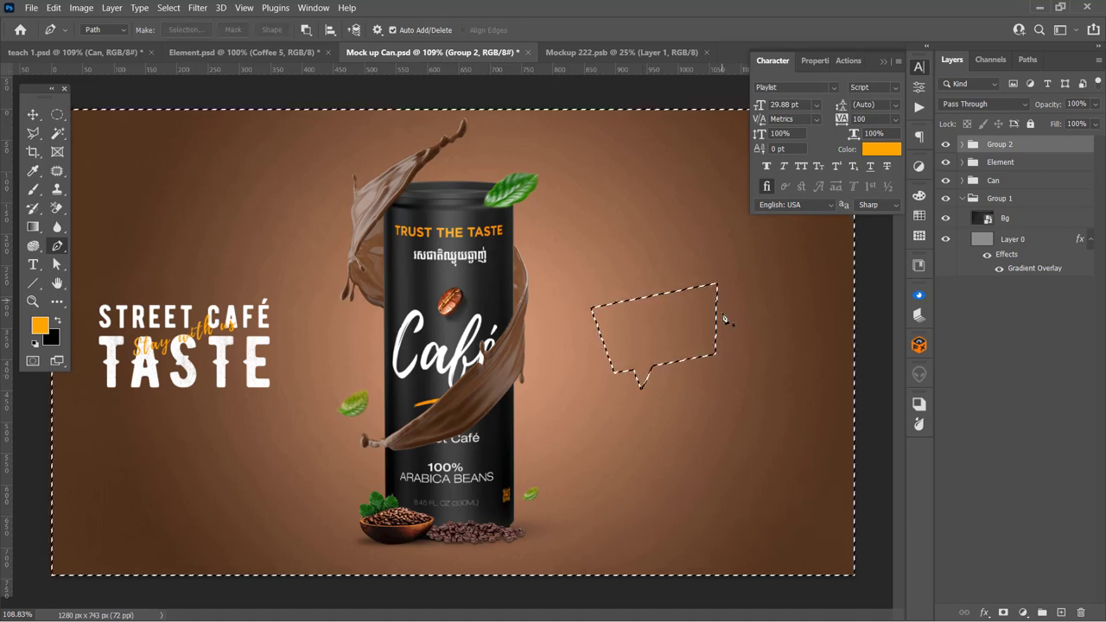
{"action": "key", "text": "ctrl+shift+i"}
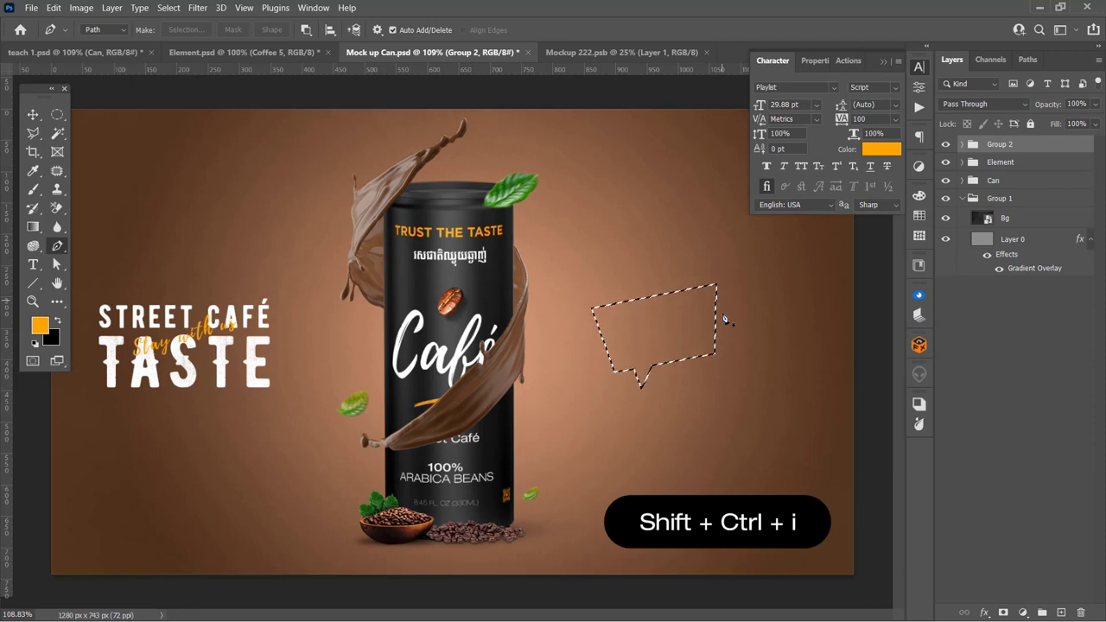
Step: Add a new empty layer and set the foreground colour to green sampled from the leaf
{"action": "left_click", "coordinate": [1061, 612]}
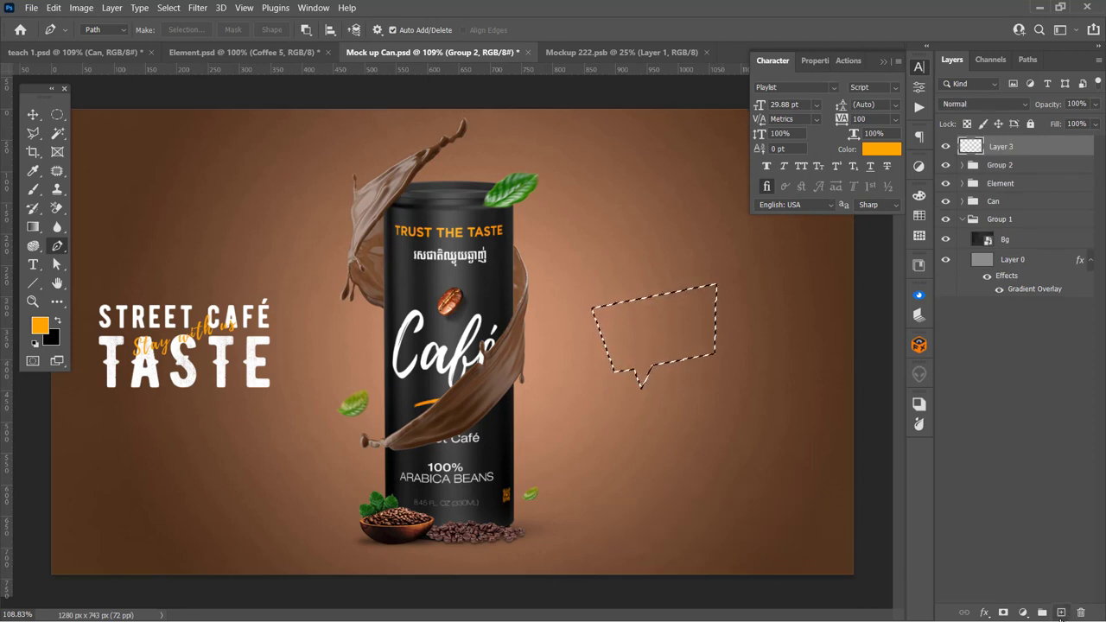
{"action": "left_click", "coordinate": [39, 325]}
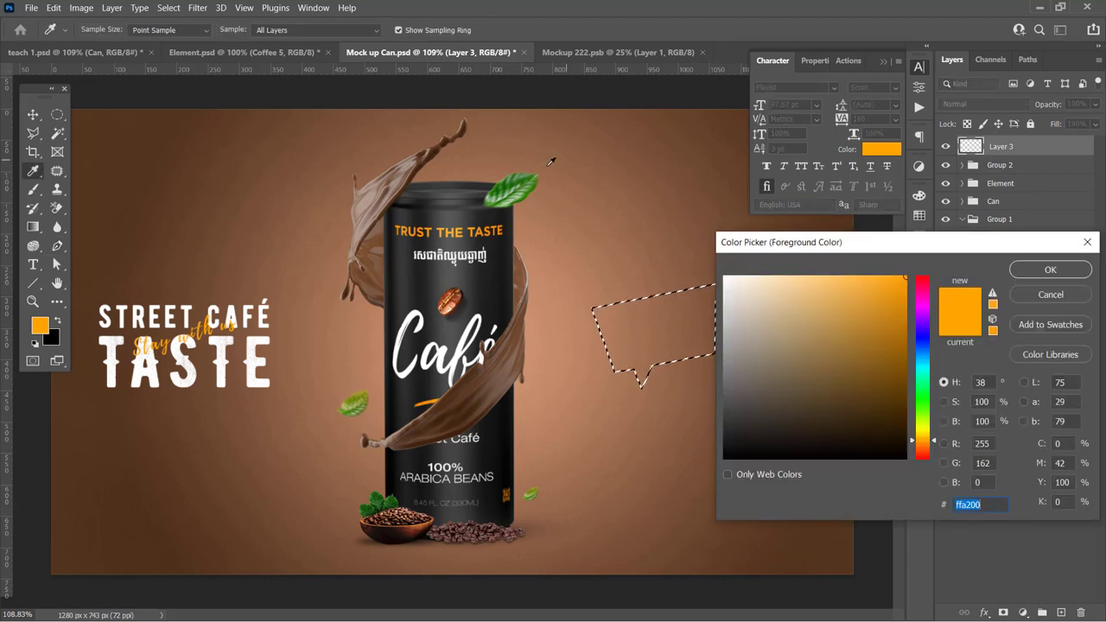
{"action": "left_click", "coordinate": [516, 193]}
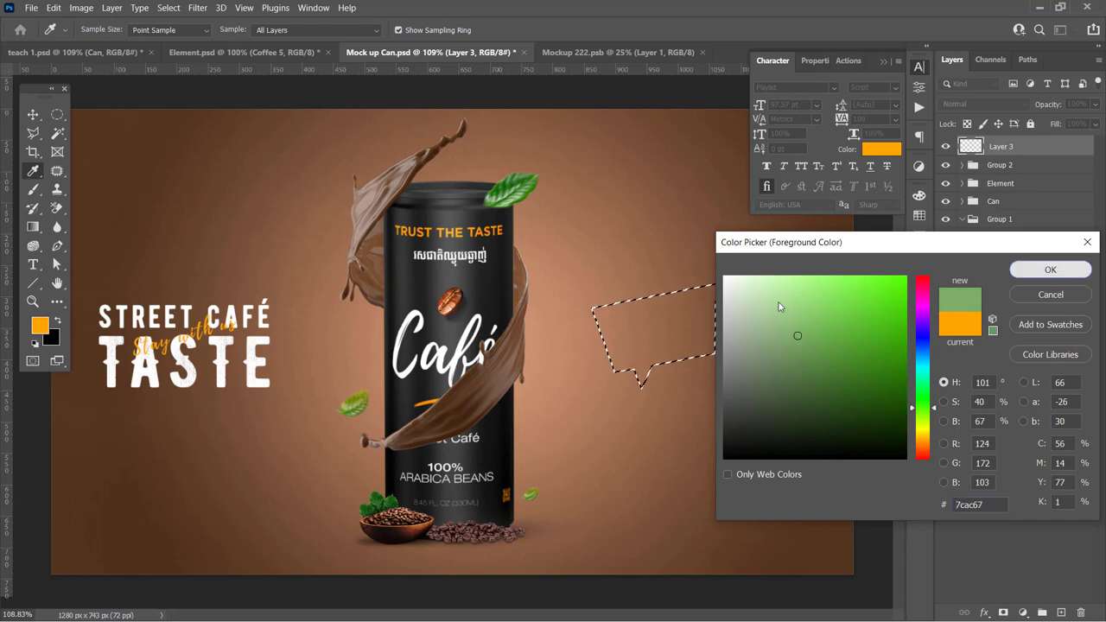
{"action": "key", "text": "Return"}
Step: Fill the bubble selection with green, deselect, shift it slightly right, and duplicate the layer
{"action": "key", "text": "p"}
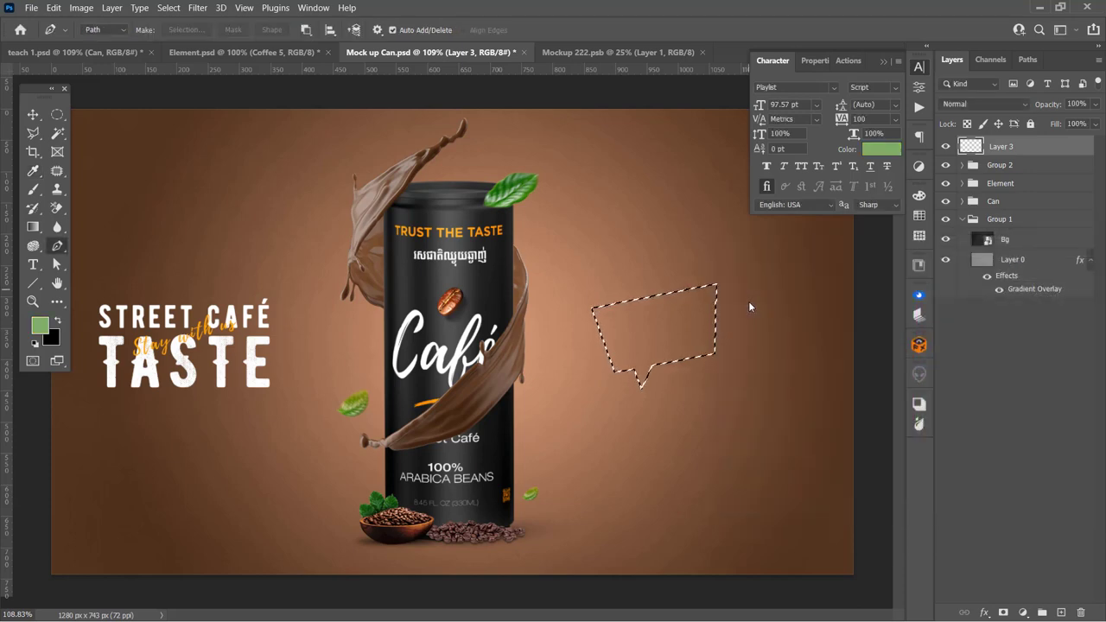
{"action": "key", "text": "alt+BackSpace"}
{"action": "key", "text": "ctrl+d"}
{"action": "key", "text": "v"}
{"action": "left_click_drag", "start_coordinate": [687, 301], "coordinate": [698, 336]}
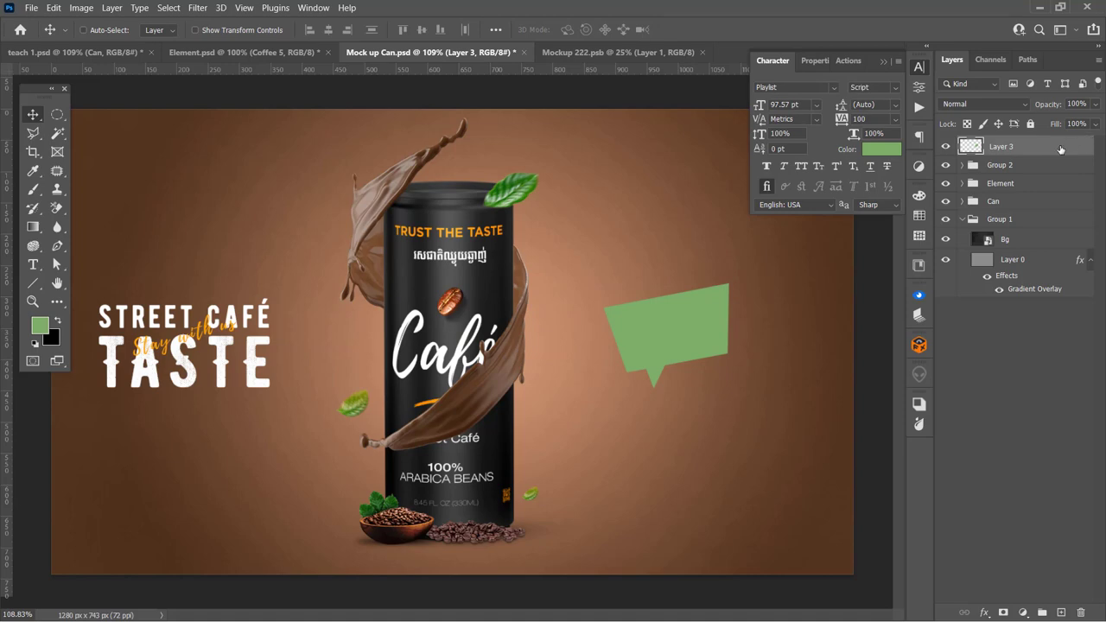
{"action": "key", "text": "ctrl+j"}
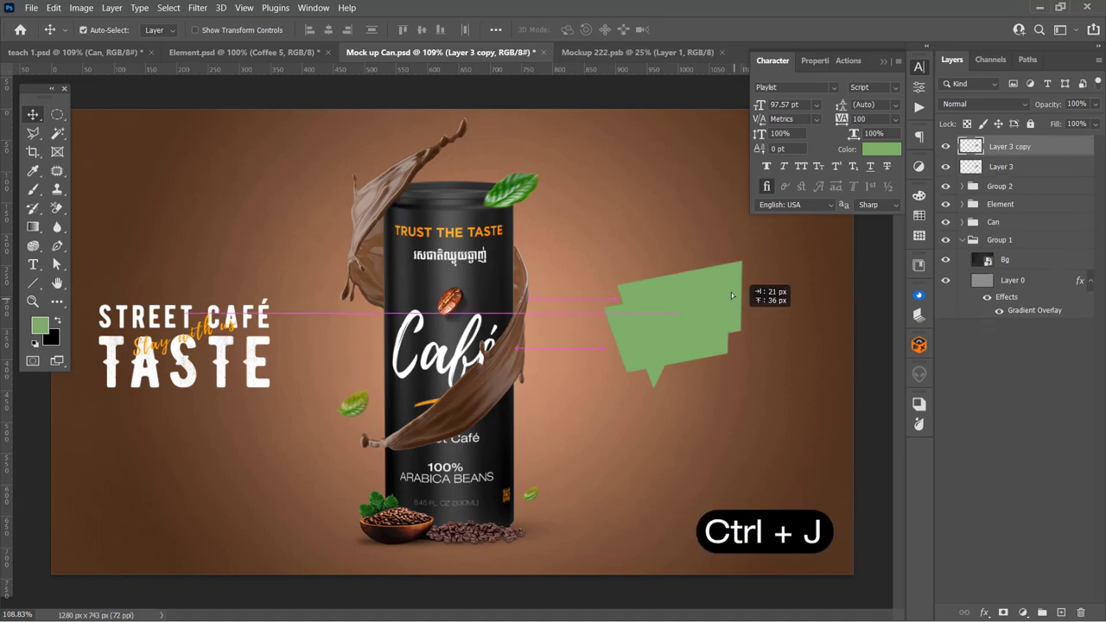
Step: Give the duplicate bubble a 3 px white Stroke style and set its Fill to 0%
{"action": "left_click_drag", "start_coordinate": [739, 325], "coordinate": [734, 287]}
{"action": "right_click", "coordinate": [1075, 147]}
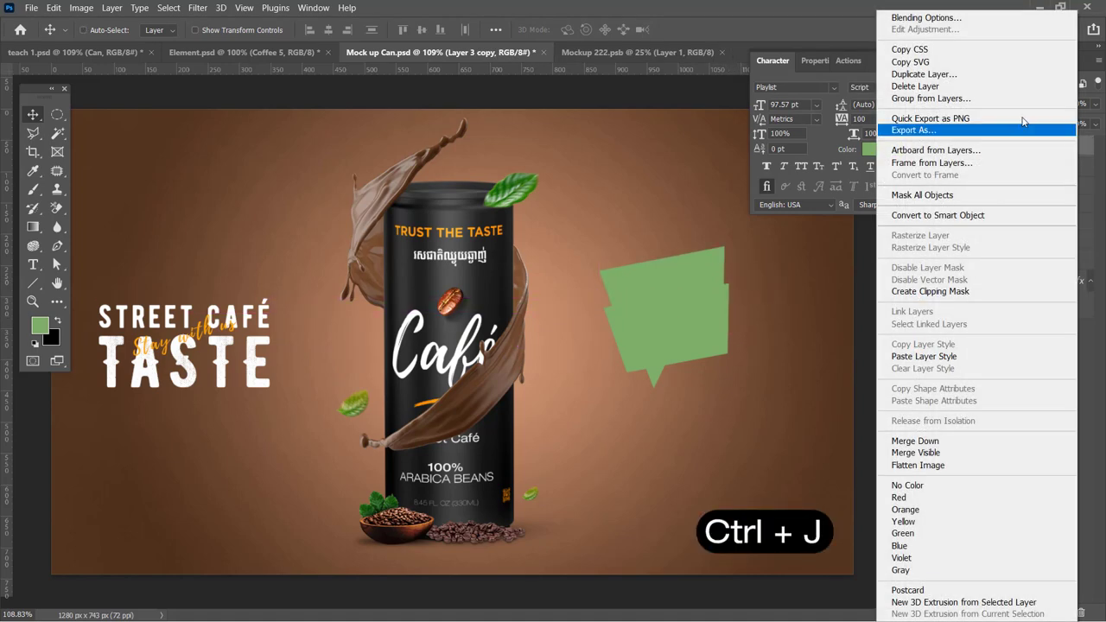
{"action": "left_click", "coordinate": [936, 18]}
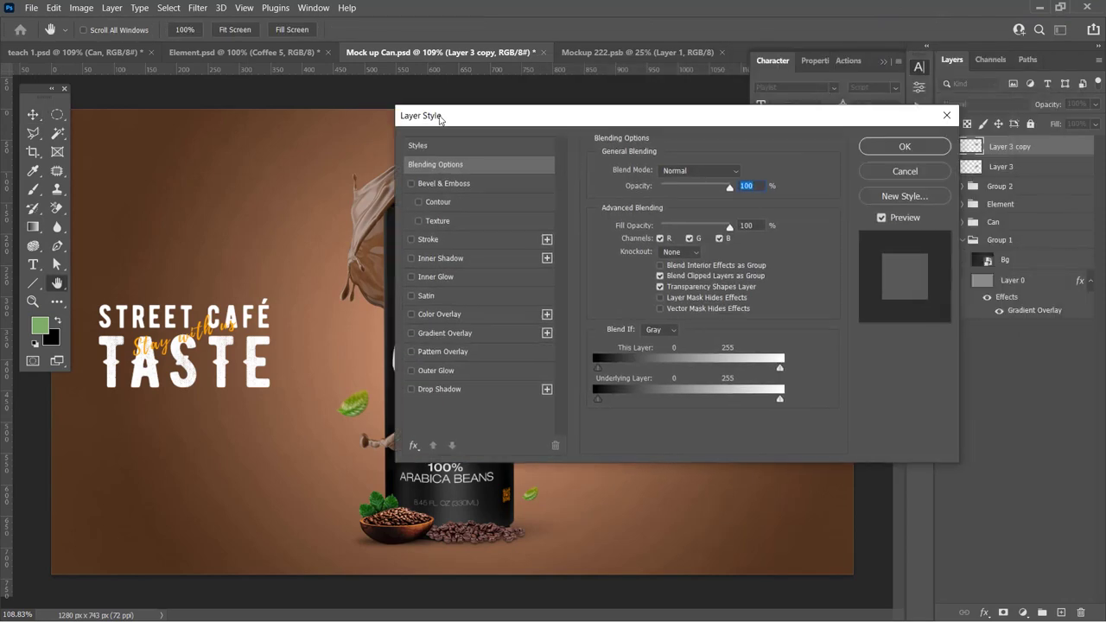
{"action": "mouse_move", "coordinate": [591, 75]}
{"action": "left_mouse_down"}
{"action": "mouse_move", "coordinate": [341, 161]}
{"action": "mouse_move", "coordinate": [624, 359]}
{"action": "left_mouse_up"}
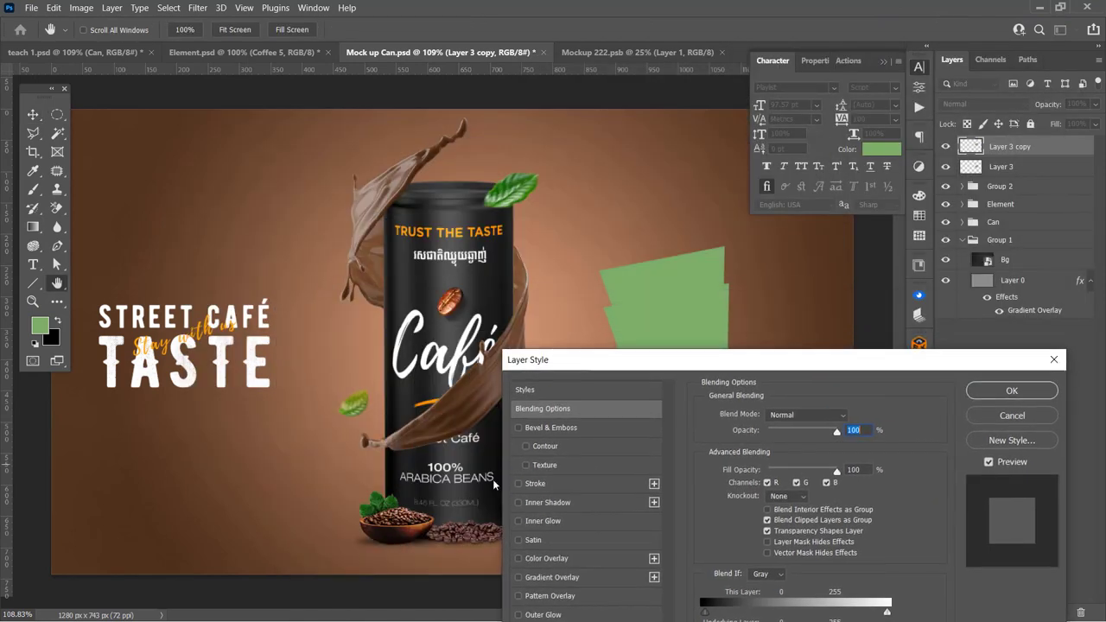
{"action": "left_click", "coordinate": [535, 483]}
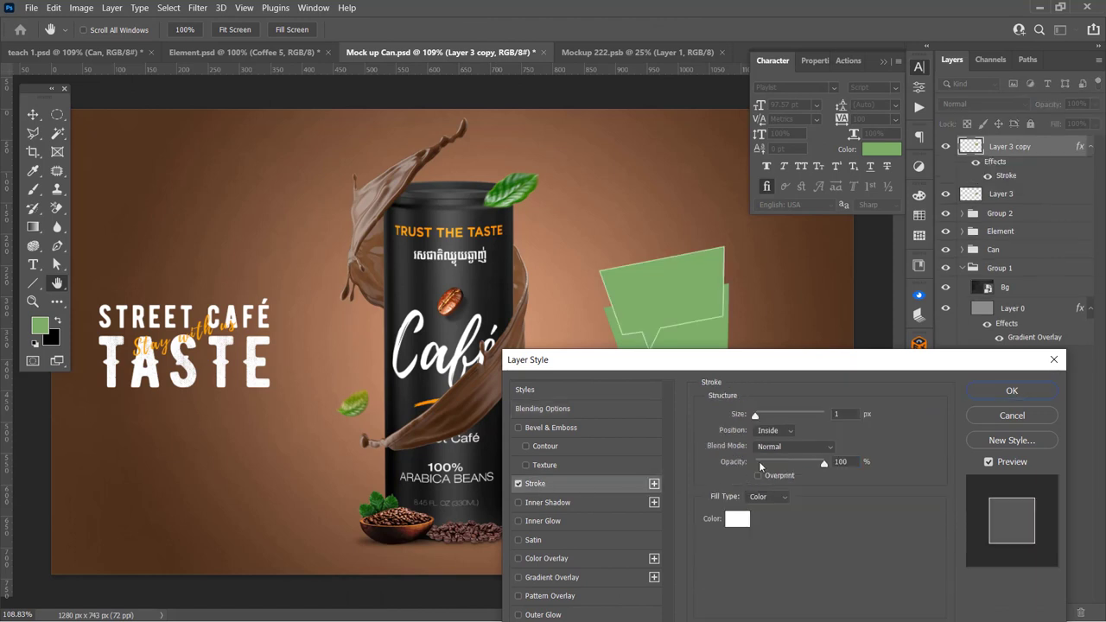
{"action": "left_click", "coordinate": [835, 413]}
{"action": "type", "text": "3"}
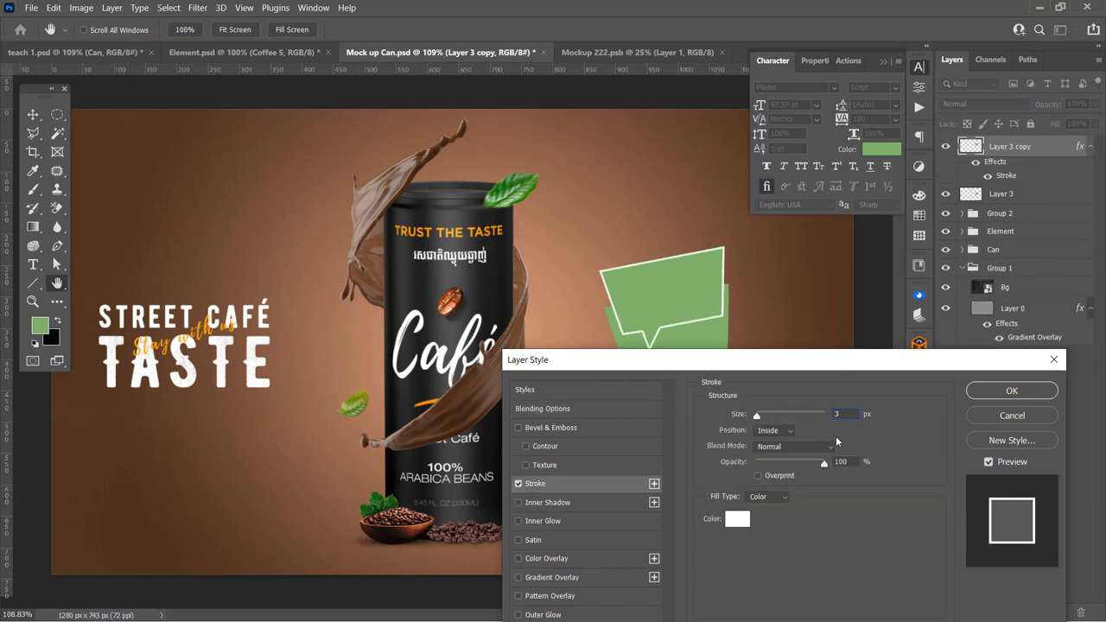
{"action": "left_click", "coordinate": [1005, 390]}
{"action": "left_click", "coordinate": [1093, 123]}
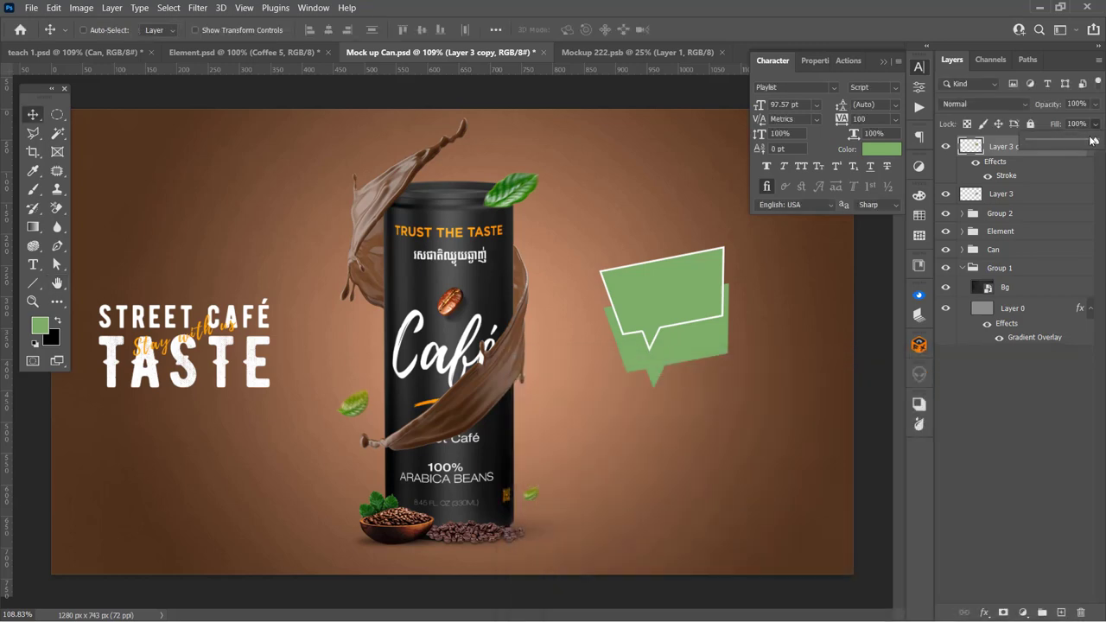
{"action": "left_click_drag", "start_coordinate": [1092, 143], "coordinate": [1015, 147]}
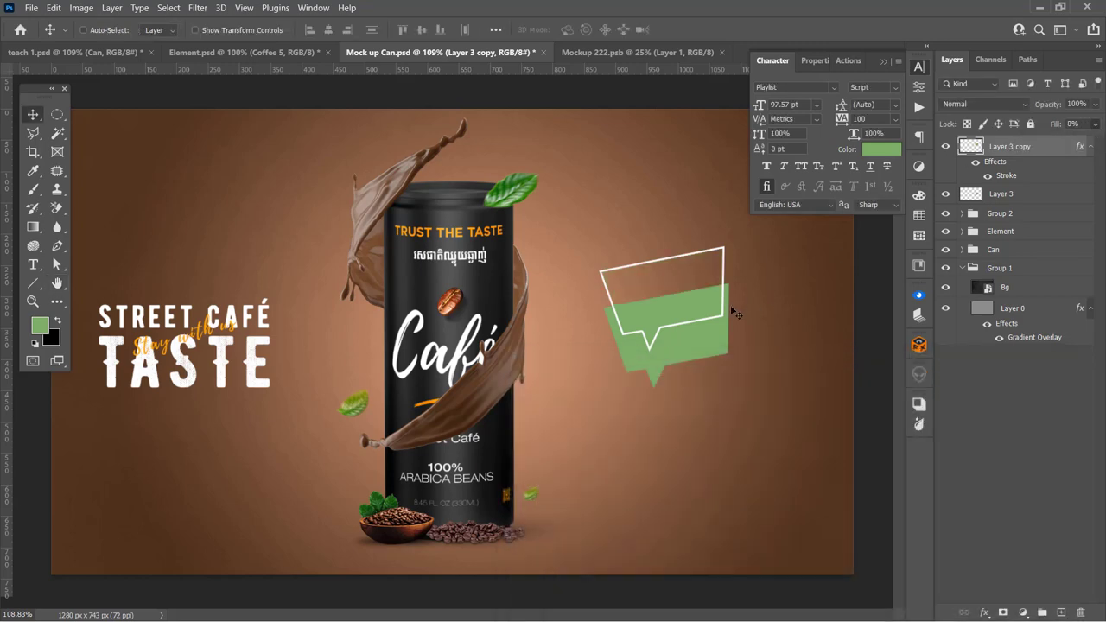
Step: Transform the white outline: enlarge slightly, rotate about 4 degrees, and offset it over the green bubble
{"action": "left_click_drag", "start_coordinate": [699, 312], "coordinate": [697, 348]}
{"action": "key", "text": "ctrl+t"}
{"action": "left_click_drag", "start_coordinate": [722, 284], "coordinate": [730, 275]}
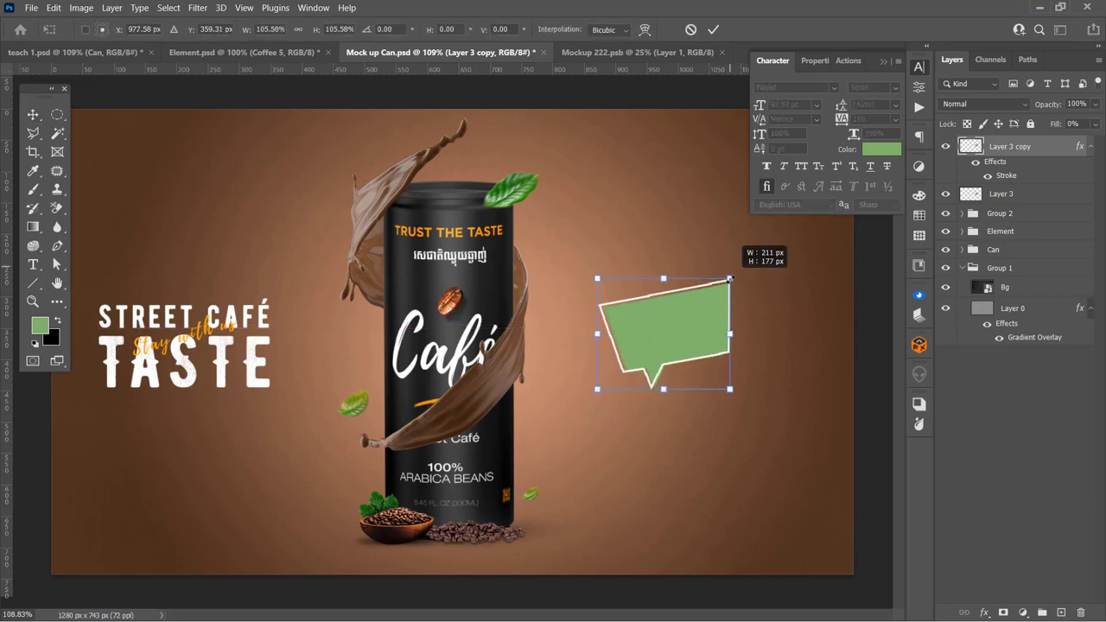
{"action": "key", "text": "ctrl+plus"}
{"action": "left_click_drag", "start_coordinate": [639, 330], "coordinate": [545, 331]}
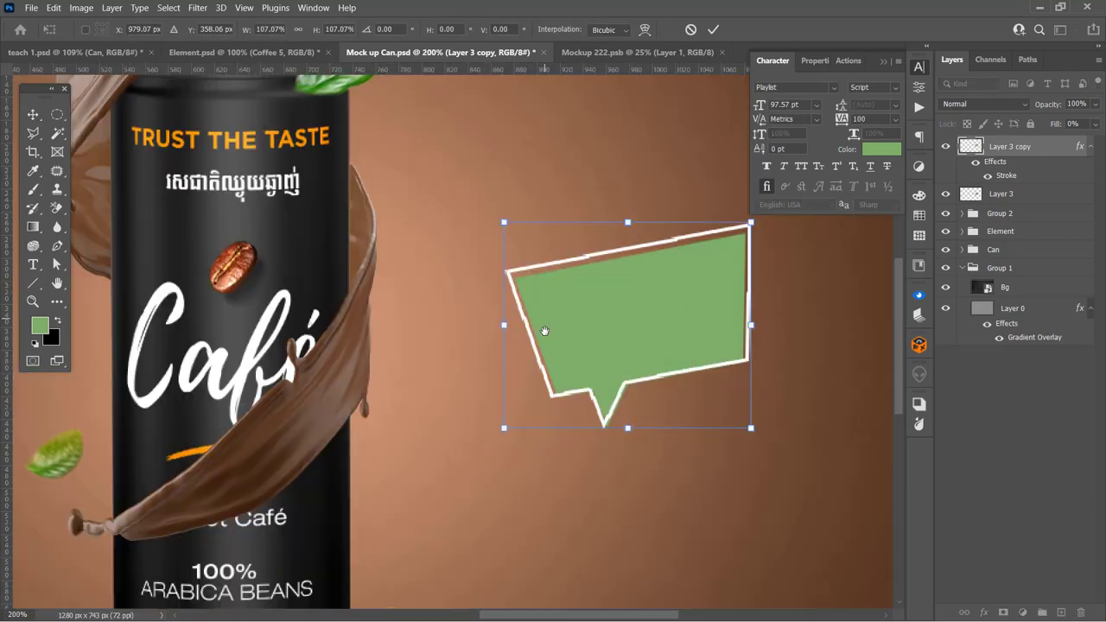
{"action": "left_click_drag", "start_coordinate": [782, 415], "coordinate": [815, 383]}
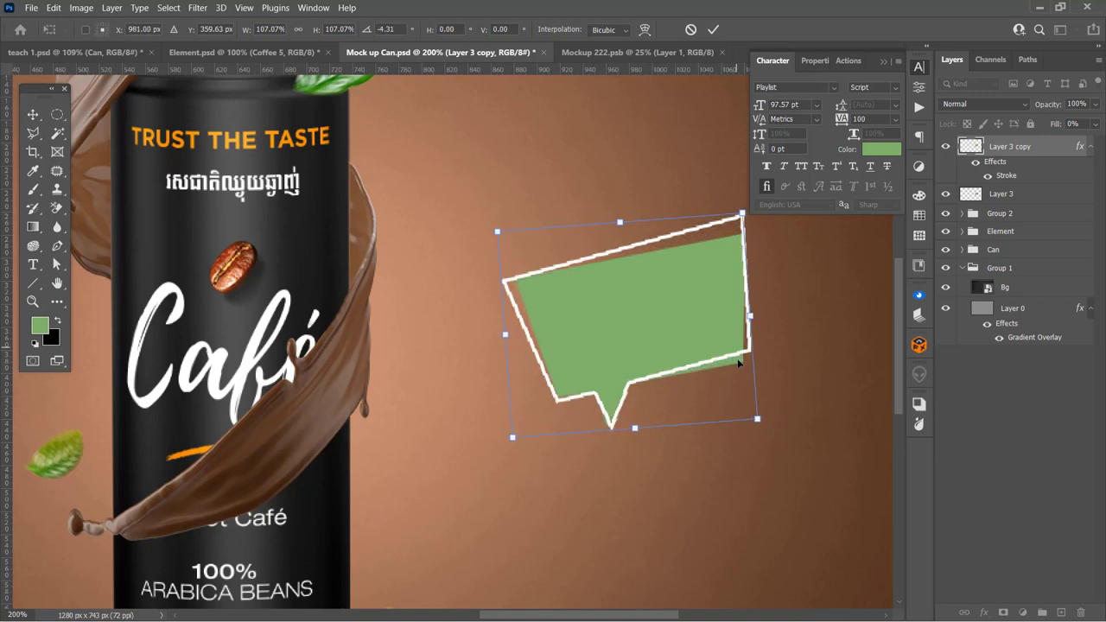
{"action": "left_click_drag", "start_coordinate": [735, 358], "coordinate": [739, 344]}
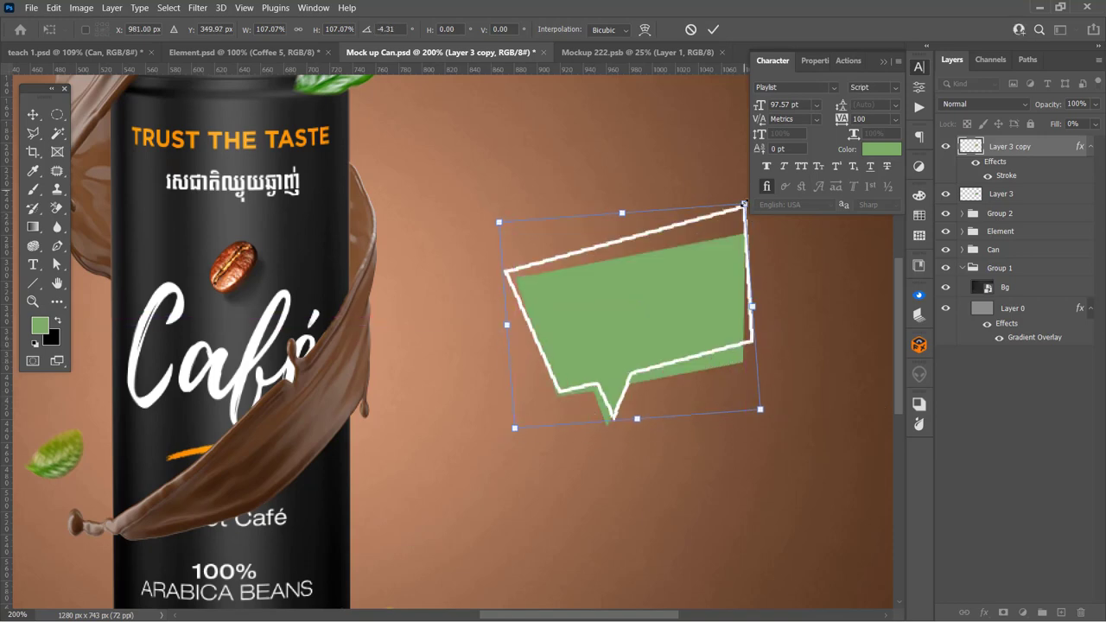
{"action": "left_click_drag", "start_coordinate": [743, 204], "coordinate": [729, 220]}
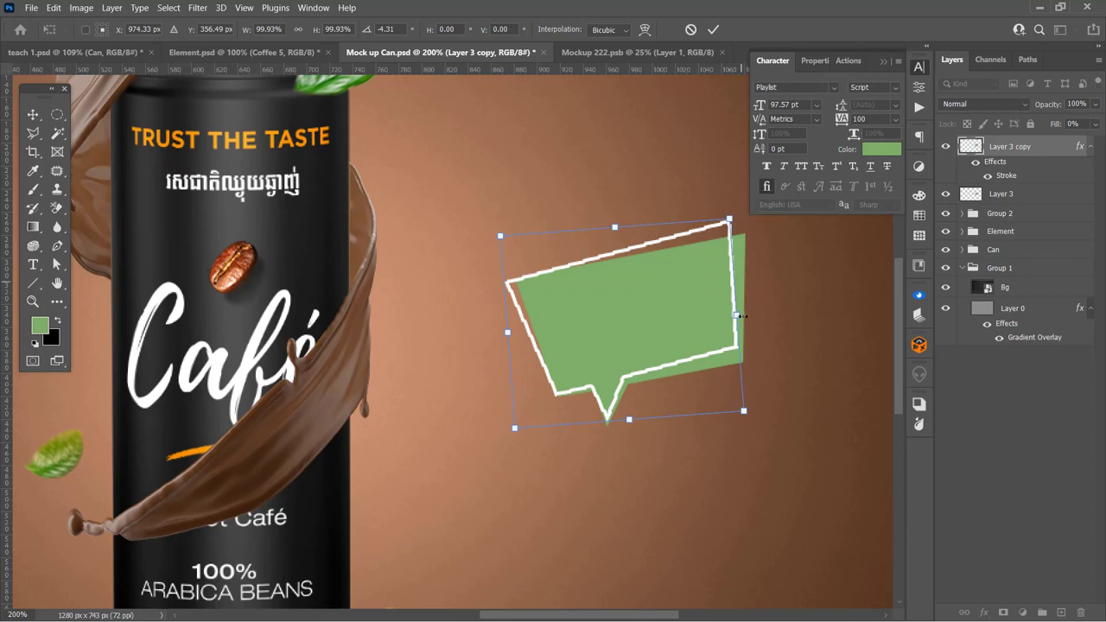
{"action": "left_click_drag", "start_coordinate": [741, 315], "coordinate": [746, 314]}
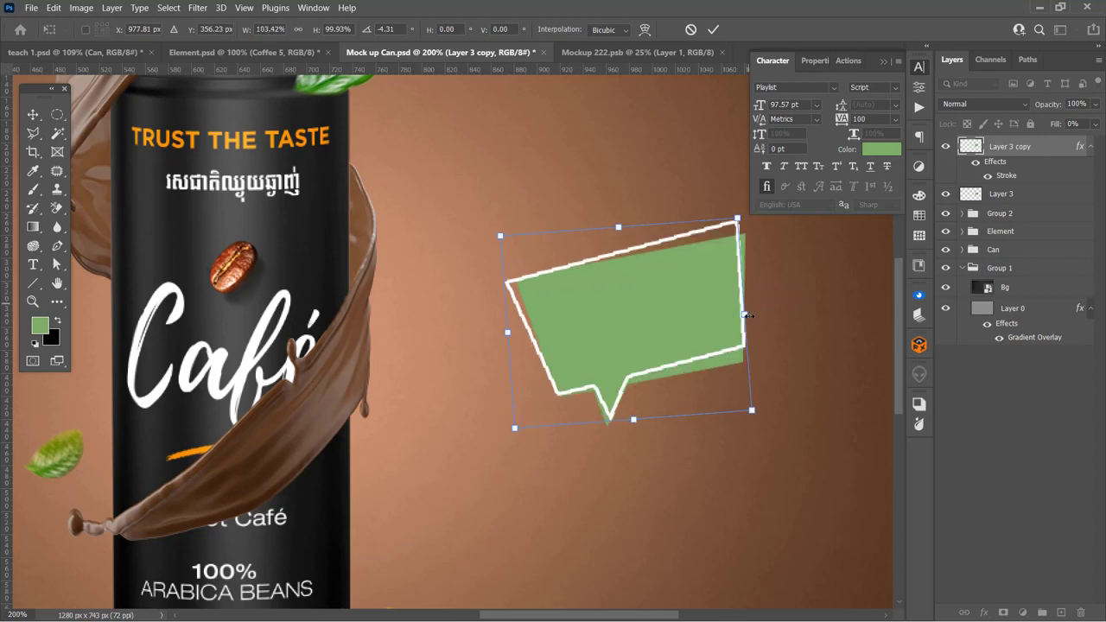
{"action": "key", "text": "Return"}
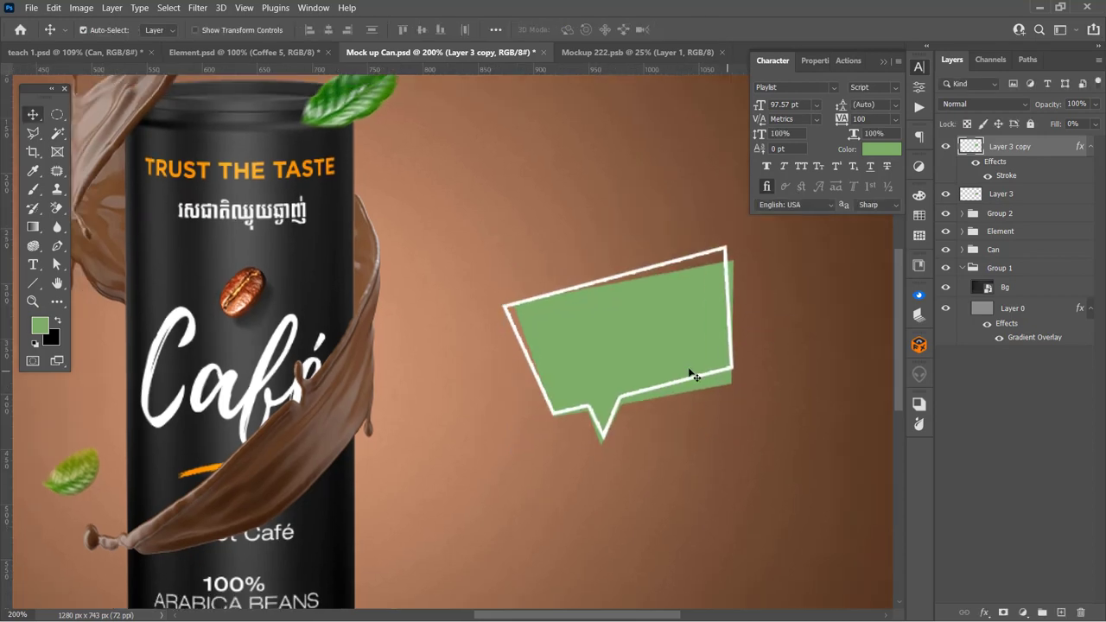
{"action": "key", "text": "ctrl+minus"}
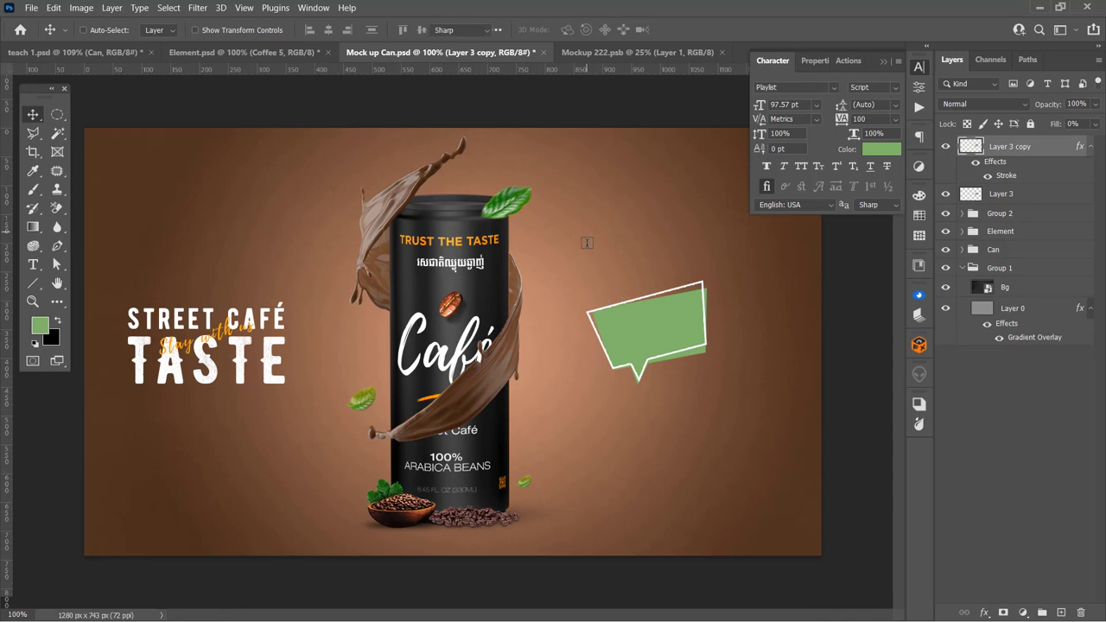
Step: Add a '$1.00' text layer set in Gotham Black
{"action": "key", "text": "t"}
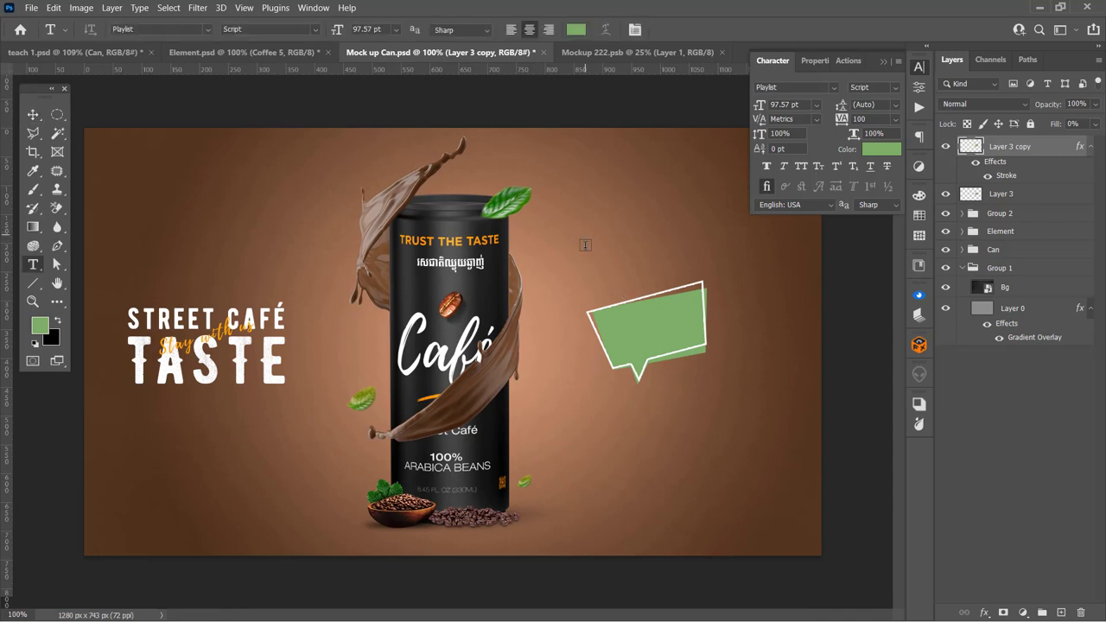
{"action": "left_click", "coordinate": [584, 245]}
{"action": "type", "text": "s"}
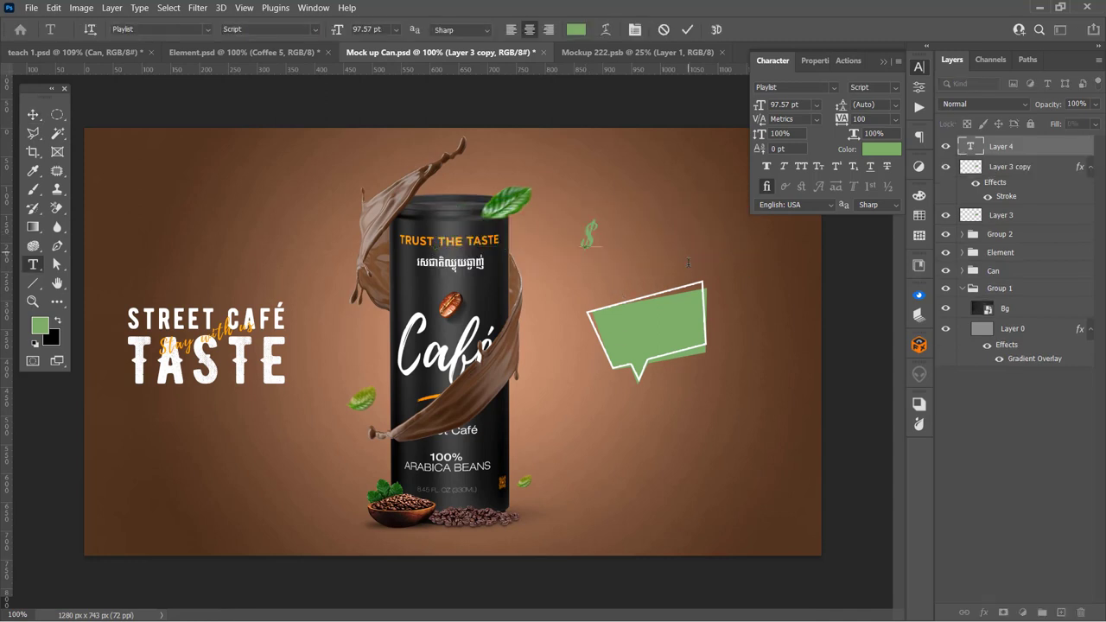
{"action": "type", "text": "1.00"}
{"action": "key", "text": "ctrl+a"}
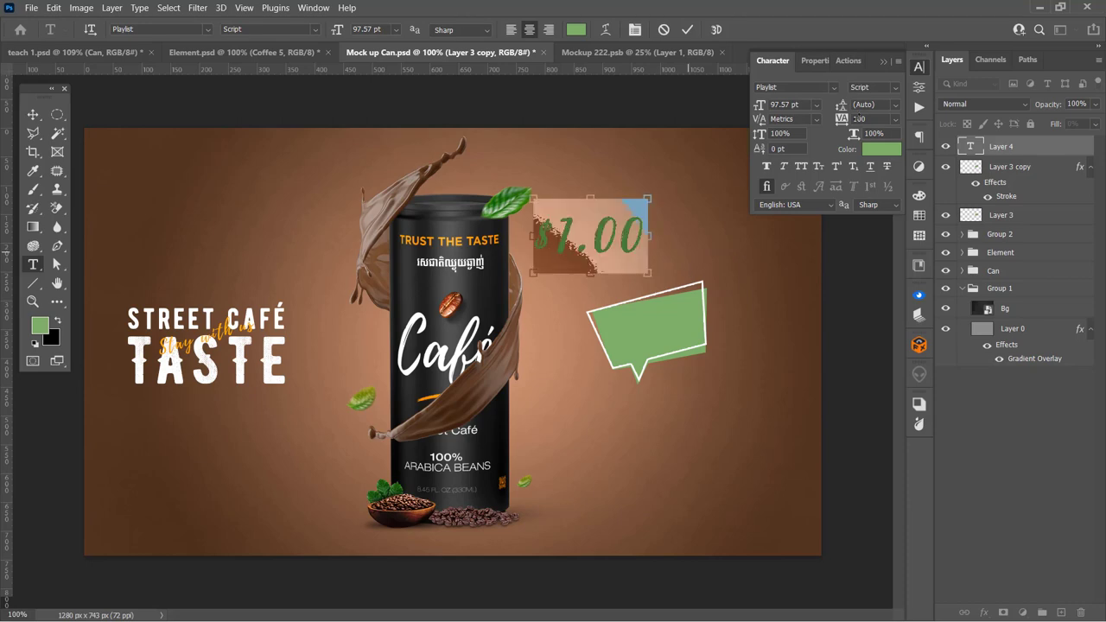
{"action": "left_click", "coordinate": [799, 87]}
{"action": "type", "text": "gotham"}
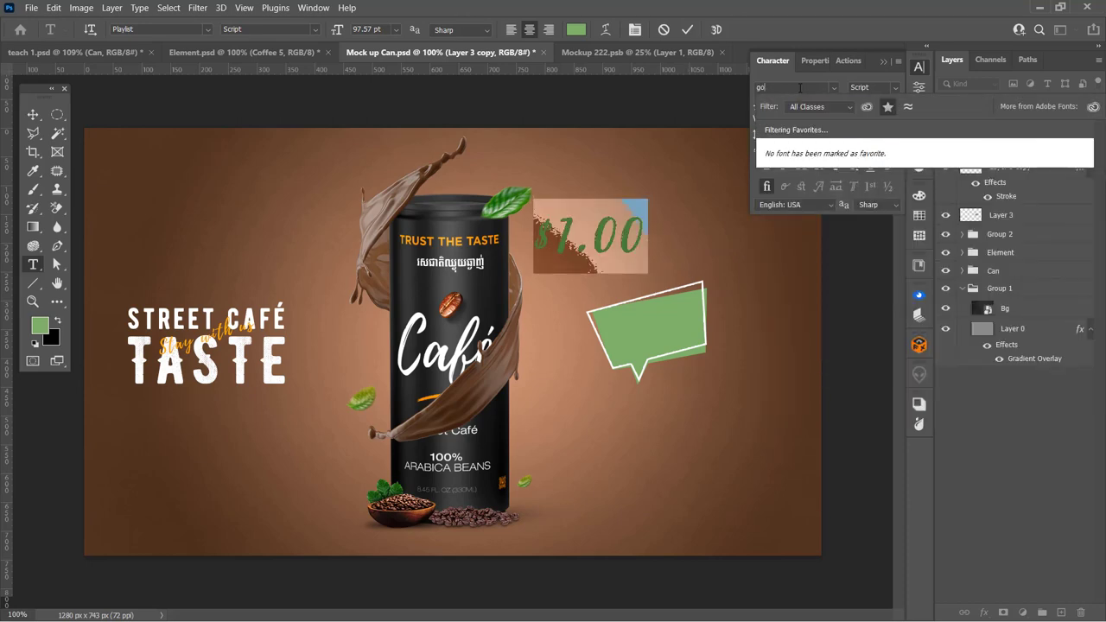
{"action": "key", "text": "BackSpace"}
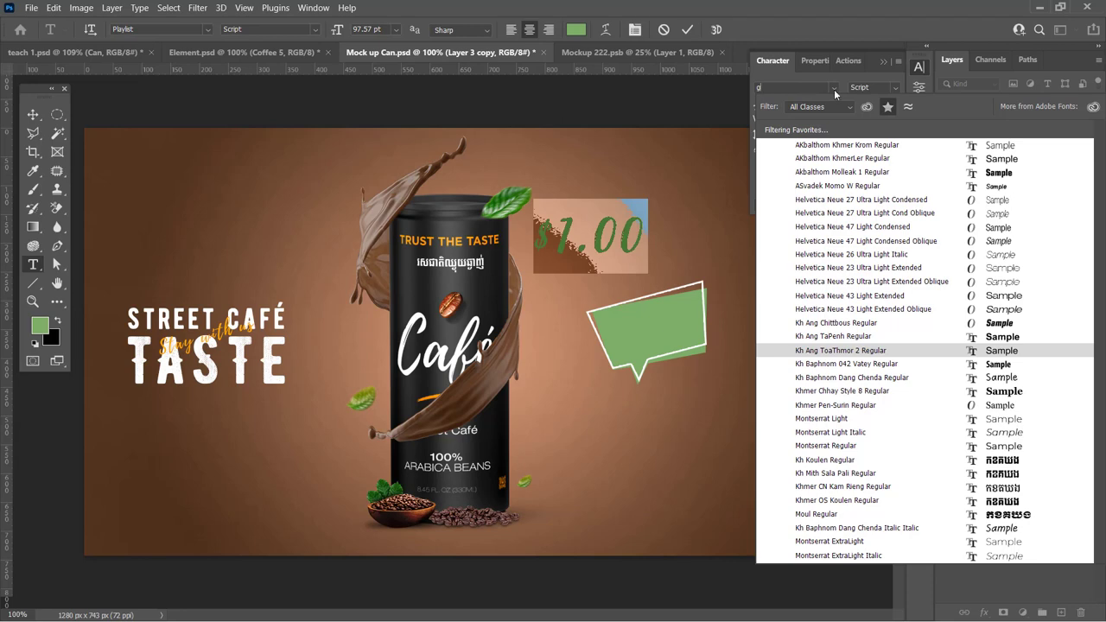
{"action": "type", "text": "otham"}
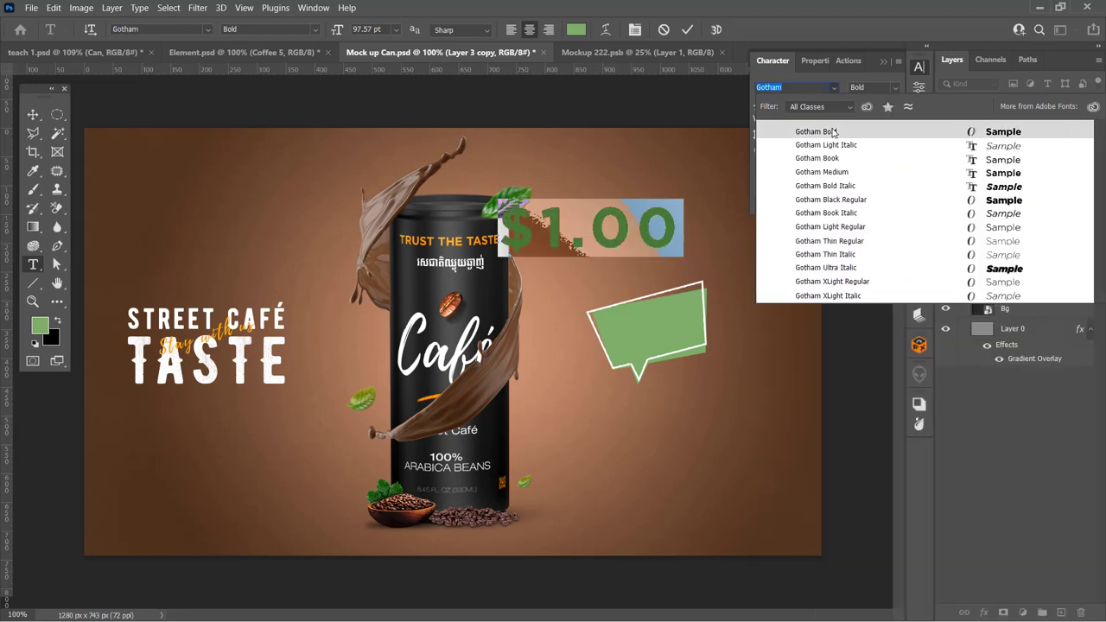
{"action": "left_click", "coordinate": [833, 132]}
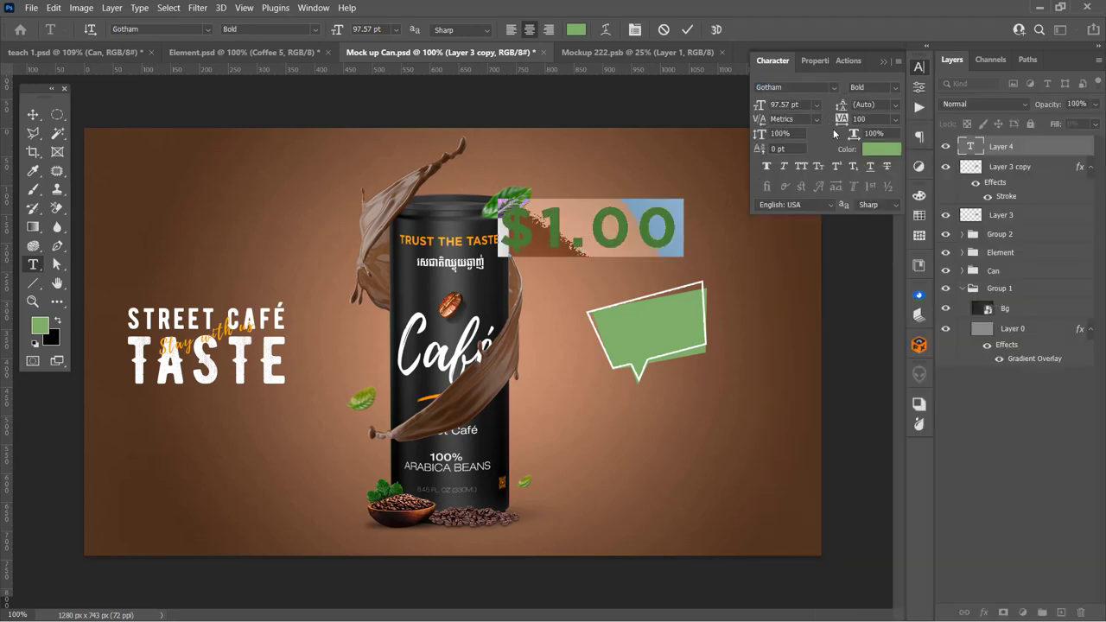
{"action": "left_click", "coordinate": [833, 87]}
{"action": "left_click", "coordinate": [781, 114]}
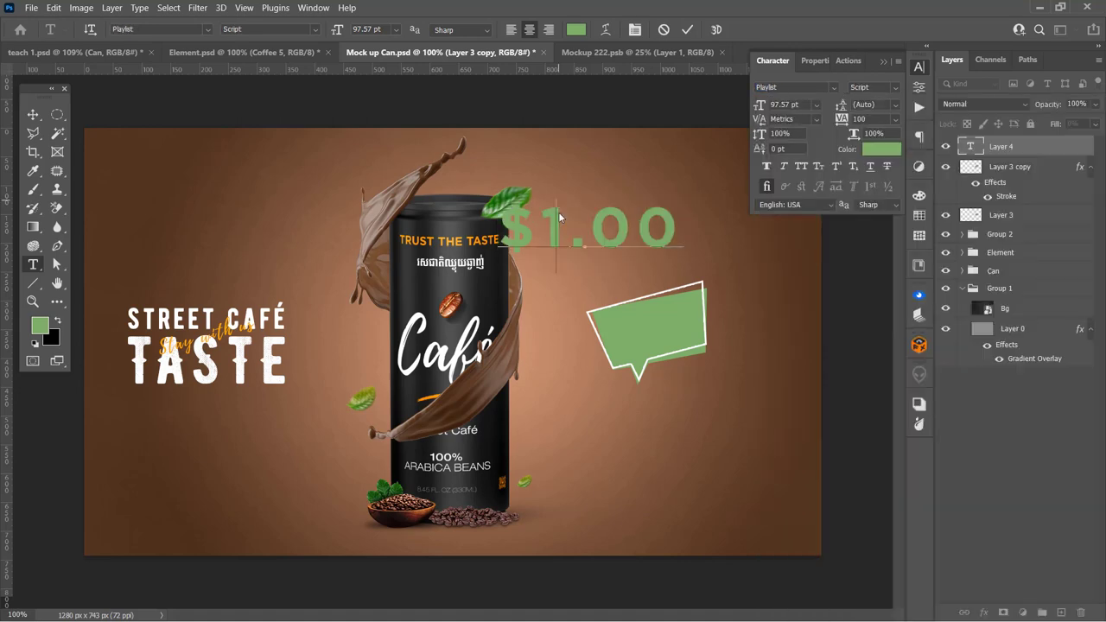
{"action": "left_click", "coordinate": [831, 88]}
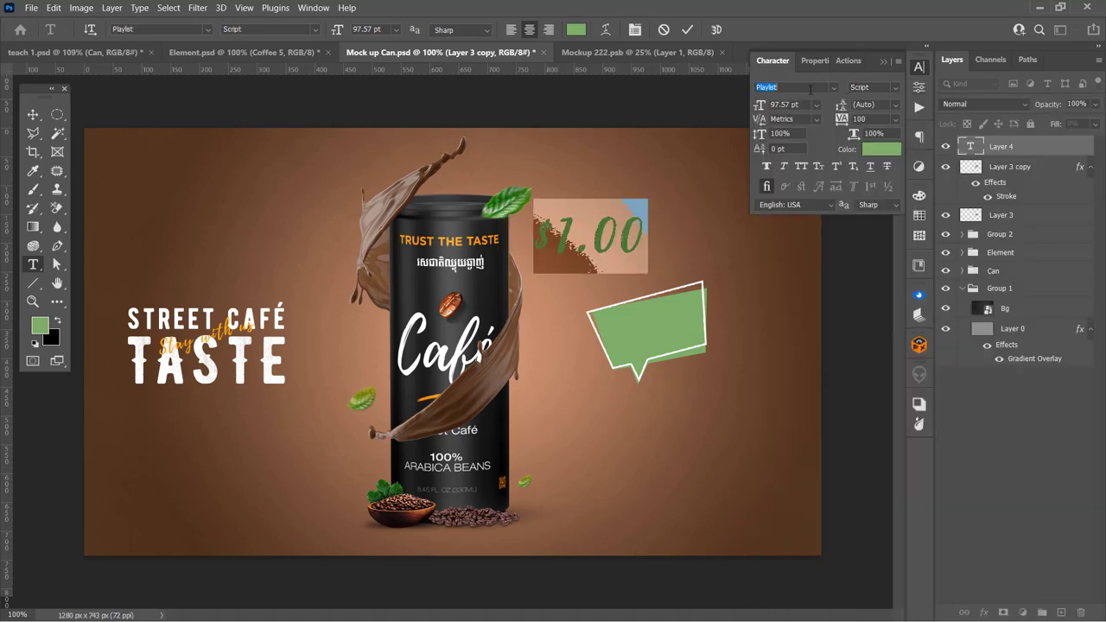
{"action": "type", "text": "Gotham Black"}
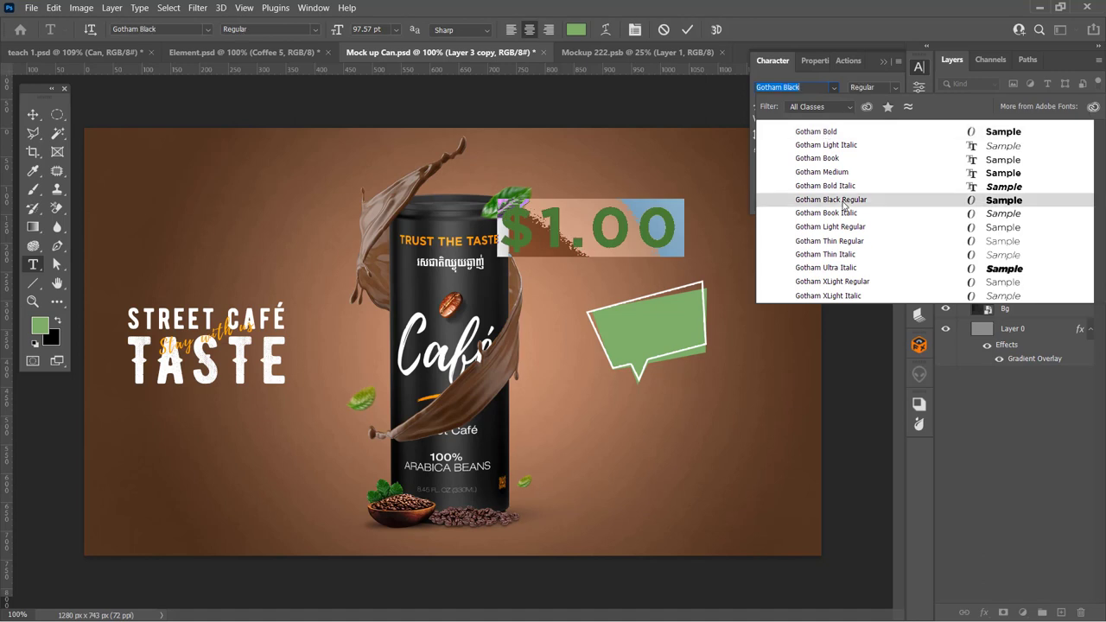
{"action": "left_click", "coordinate": [843, 204]}
{"action": "left_click", "coordinate": [33, 114]}
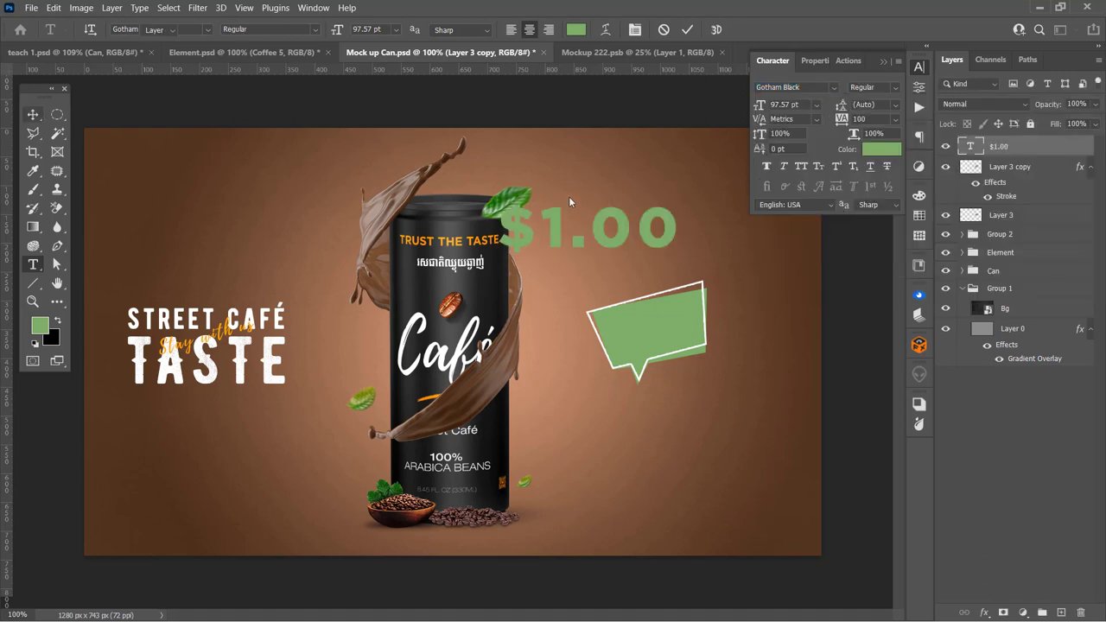
Step: Move the $1.00 text onto the green bubble and make it white
{"action": "left_click_drag", "start_coordinate": [587, 226], "coordinate": [661, 295]}
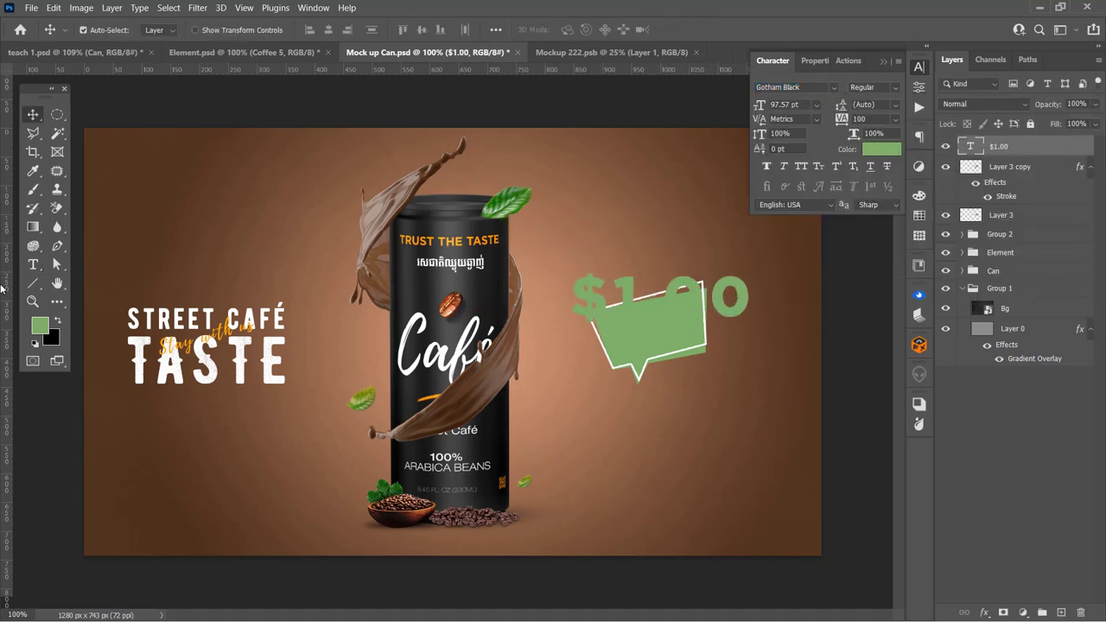
{"action": "left_click", "coordinate": [40, 324]}
{"action": "left_click", "coordinate": [728, 278]}
{"action": "left_click", "coordinate": [1048, 268]}
{"action": "key", "text": "alt+BackSpace"}
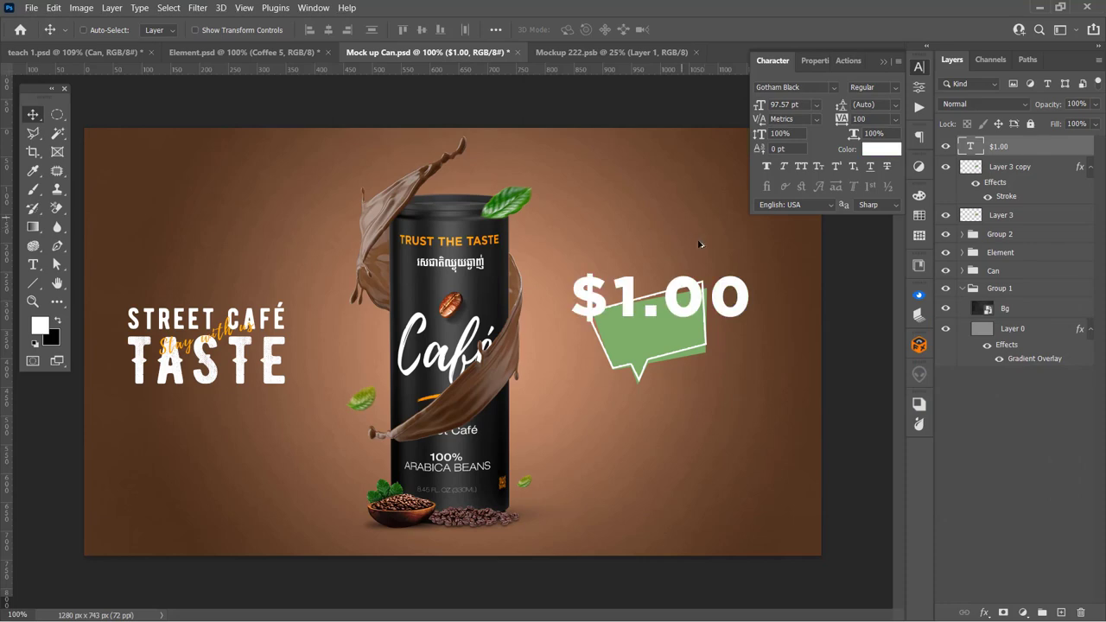
Step: Shrink and tilt the $1.00 about -13° to fit inside the bubble
{"action": "left_click_drag", "start_coordinate": [735, 309], "coordinate": [765, 338]}
{"action": "key", "text": "ctrl+t"}
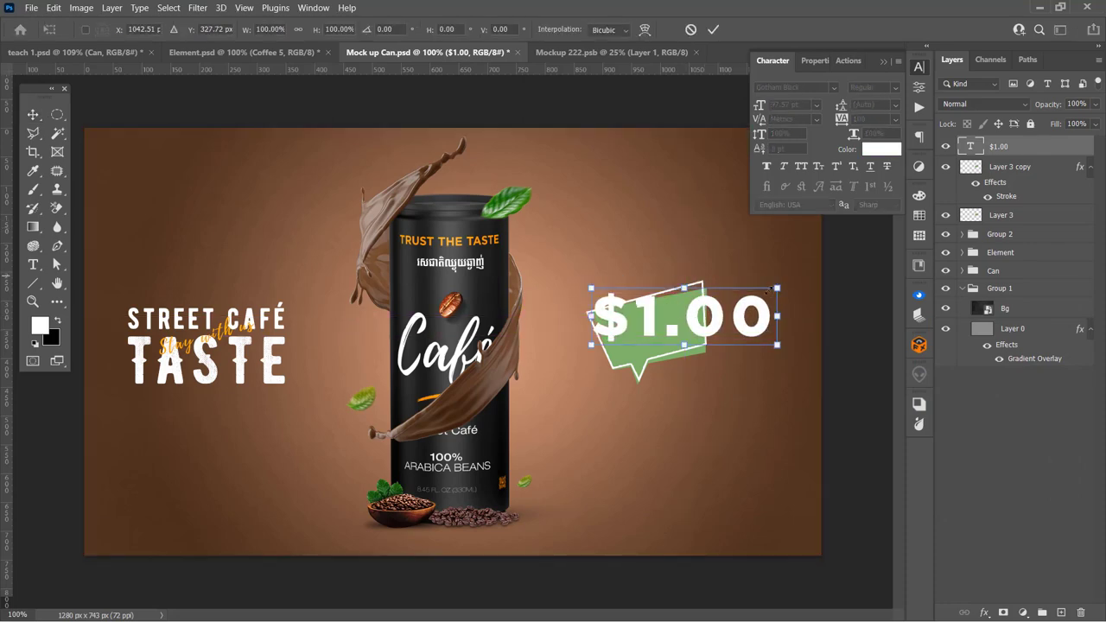
{"action": "mouse_move", "coordinate": [775, 289]}
{"action": "left_mouse_down"}
{"action": "mouse_move", "coordinate": [715, 307]}
{"action": "mouse_move", "coordinate": [745, 278]}
{"action": "left_mouse_up"}
{"action": "left_click_drag", "start_coordinate": [669, 311], "coordinate": [678, 318]}
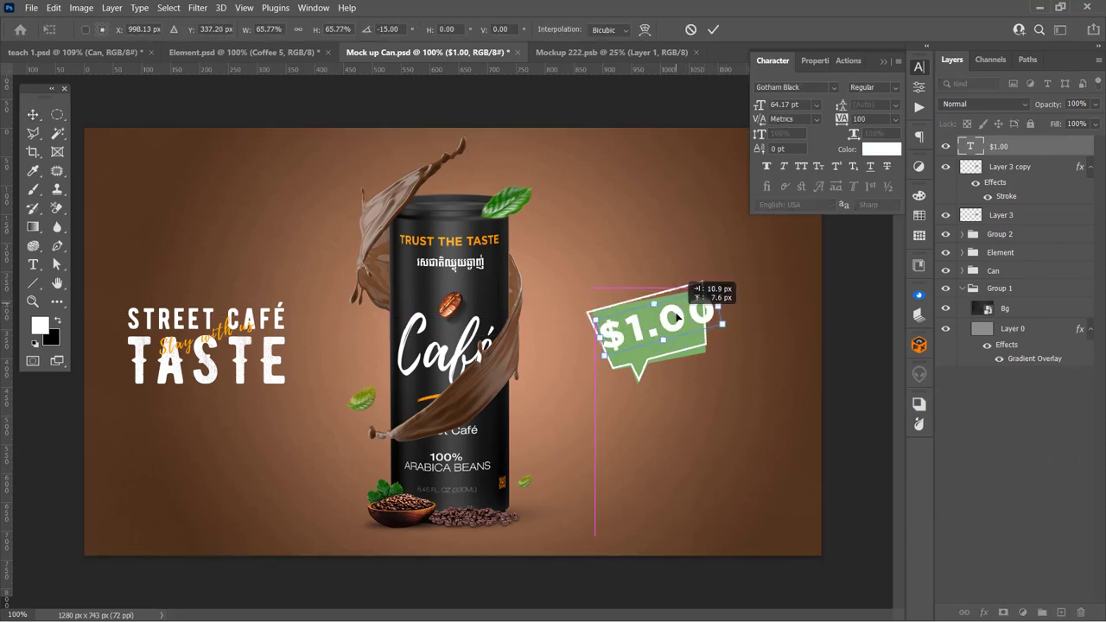
{"action": "scroll", "coordinate": [731, 342], "scroll_direction": "up", "scroll_amount": 3}
{"action": "mouse_move", "coordinate": [684, 251]}
{"action": "left_mouse_down"}
{"action": "mouse_move", "coordinate": [643, 259]}
{"action": "mouse_move", "coordinate": [646, 296]}
{"action": "left_mouse_up"}
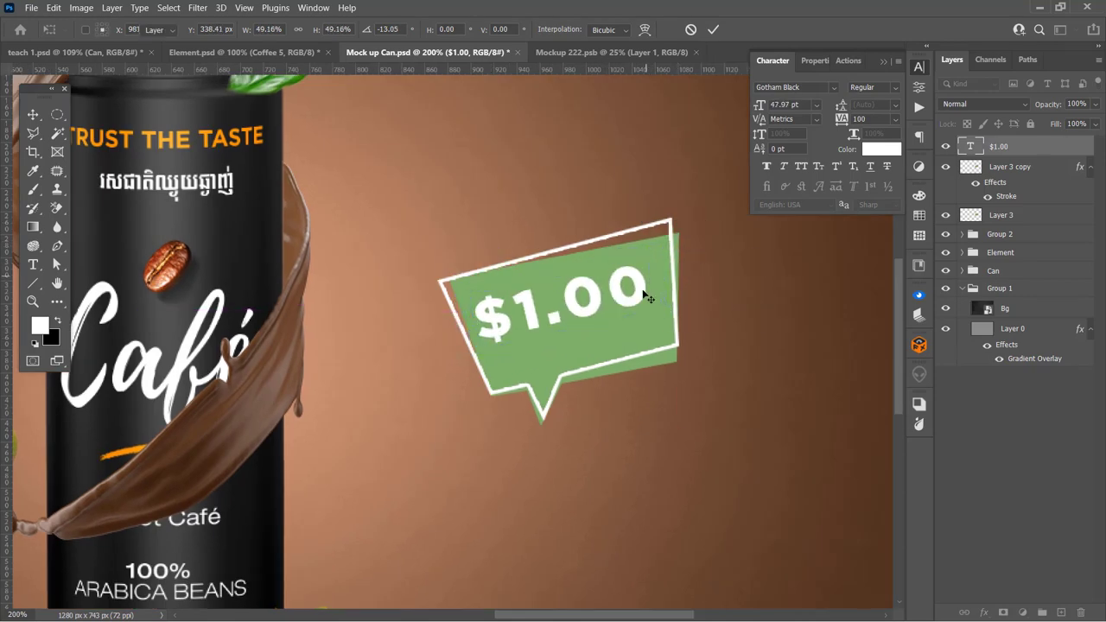
Step: Duplicate the $1.00 text layer and retype it as 'ONLY'
{"action": "key", "text": "Return"}
{"action": "left_click_drag", "start_coordinate": [584, 337], "coordinate": [582, 337]}
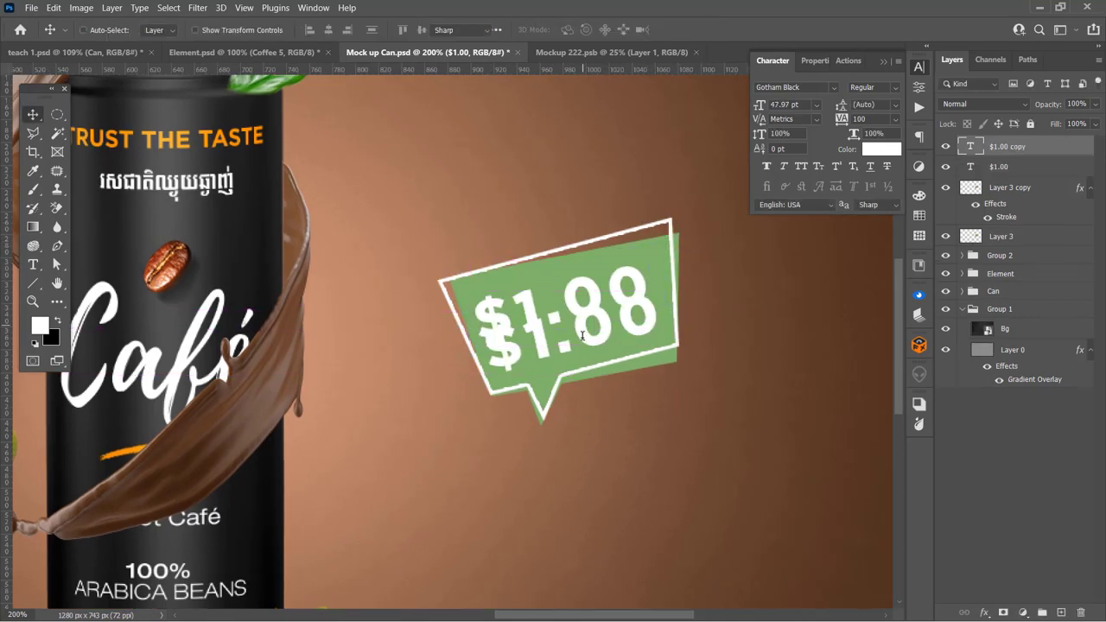
{"action": "double_click", "coordinate": [583, 338]}
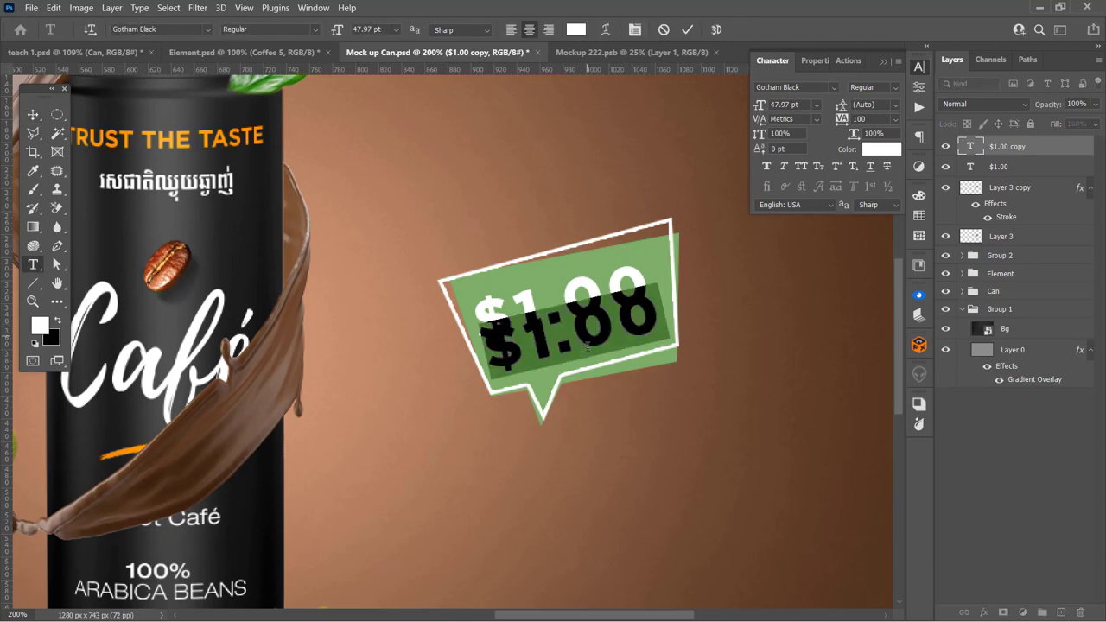
{"action": "type", "text": "on"}
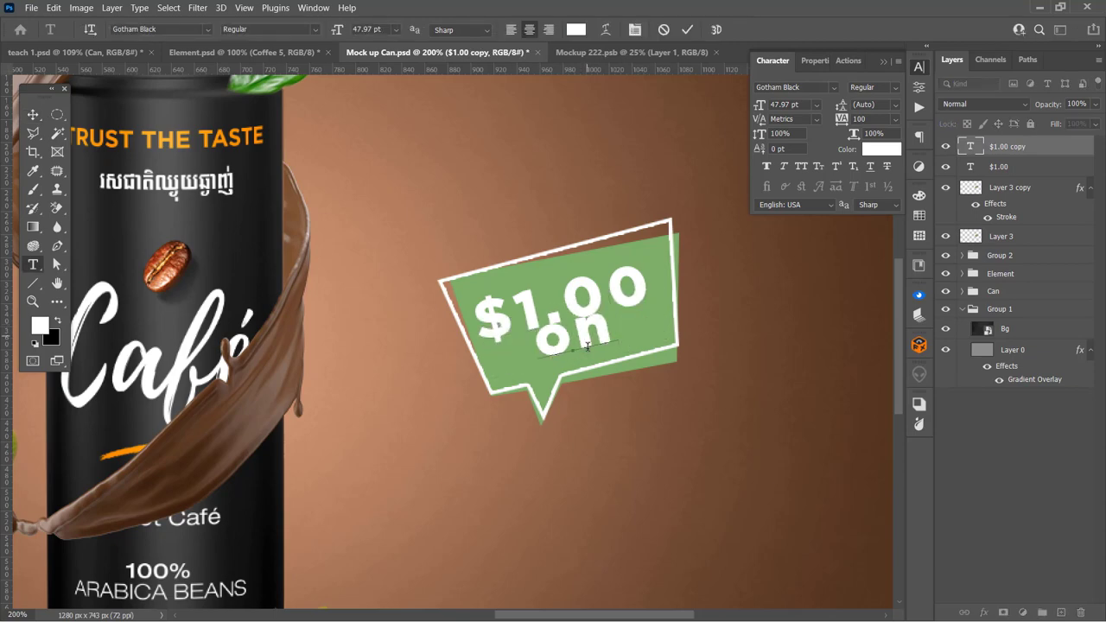
{"action": "key", "text": "BackSpace"}
{"action": "key", "text": "BackSpace"}
{"action": "type", "text": "ON"}
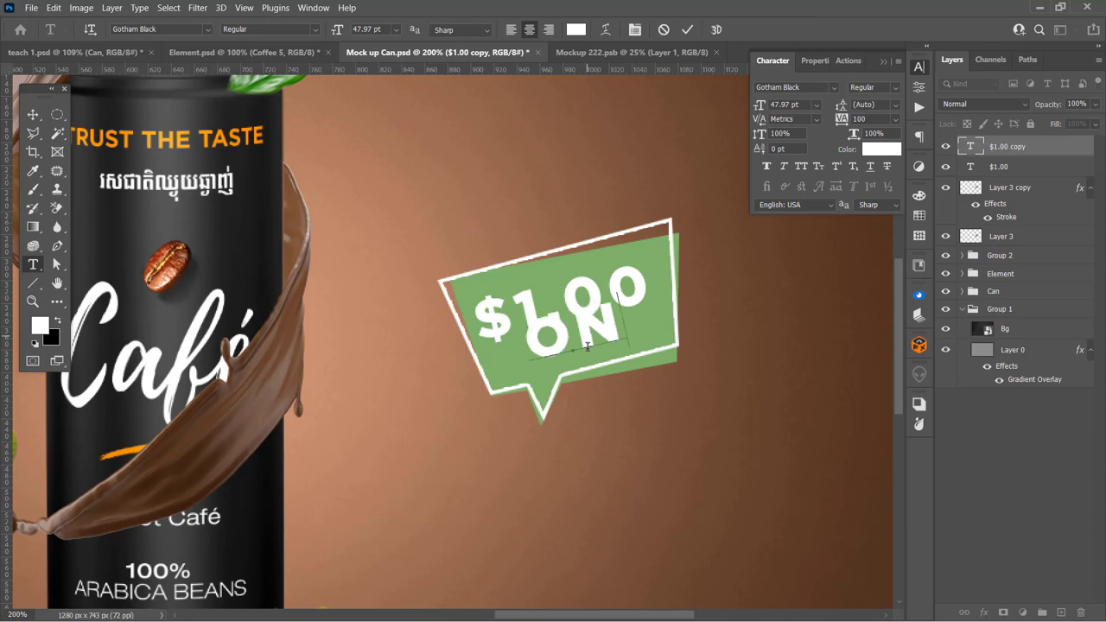
{"action": "type", "text": "LY"}
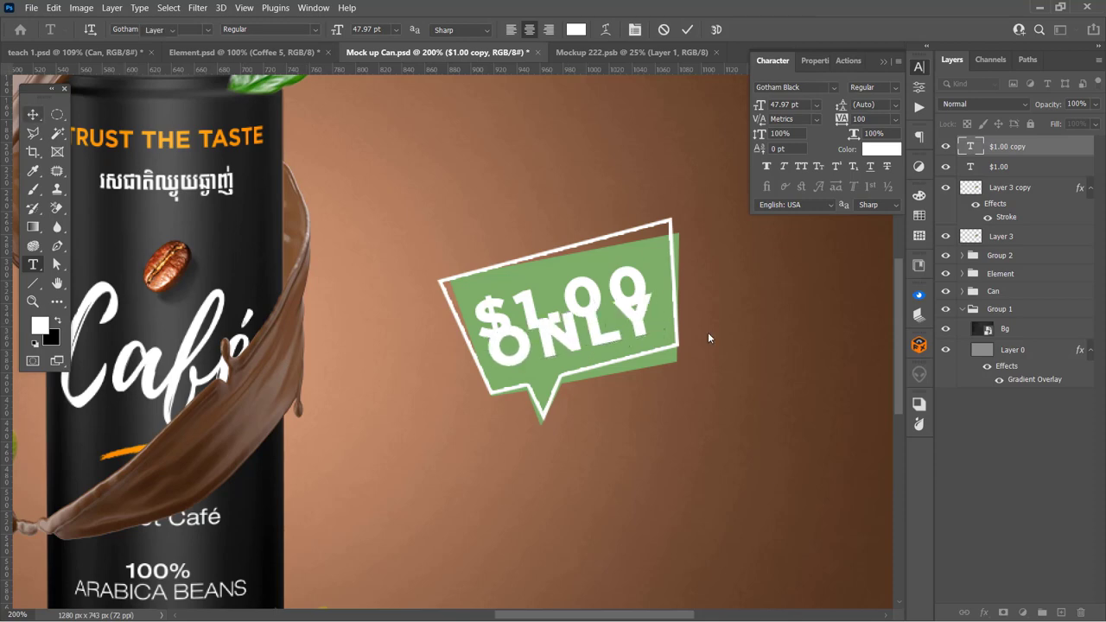
Step: Shrink the ONLY text and place it beneath the $1.00 in the bubble
{"action": "key", "text": "ctrl+t"}
{"action": "mouse_move", "coordinate": [662, 288]}
{"action": "left_mouse_down"}
{"action": "mouse_move", "coordinate": [623, 297]}
{"action": "mouse_move", "coordinate": [654, 259]}
{"action": "left_mouse_up"}
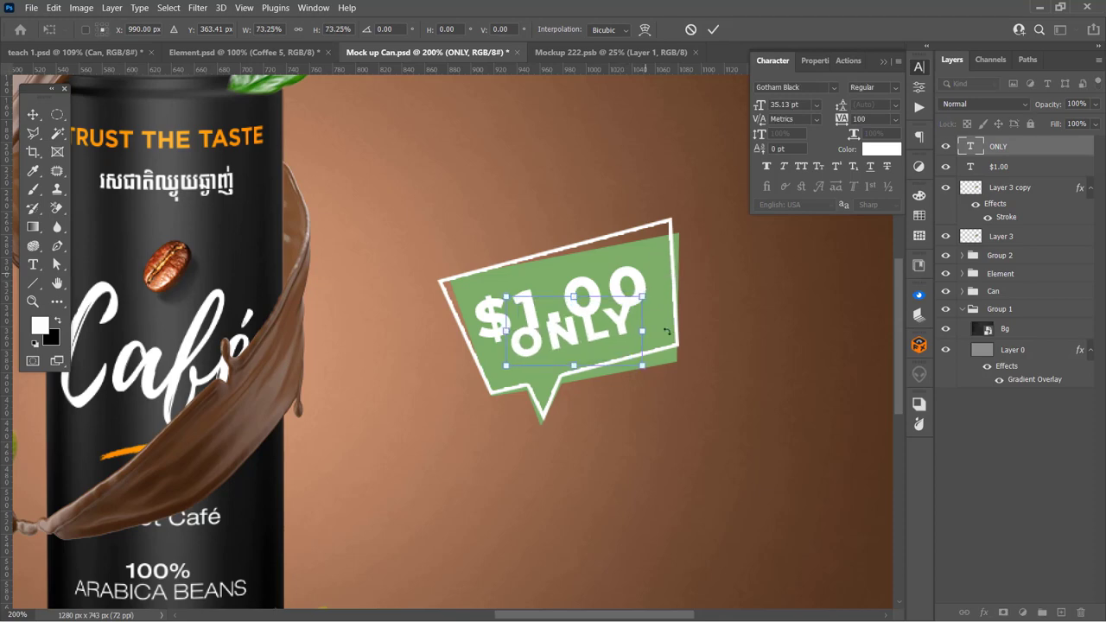
{"action": "key", "text": "Return"}
{"action": "left_click_drag", "start_coordinate": [629, 339], "coordinate": [640, 344]}
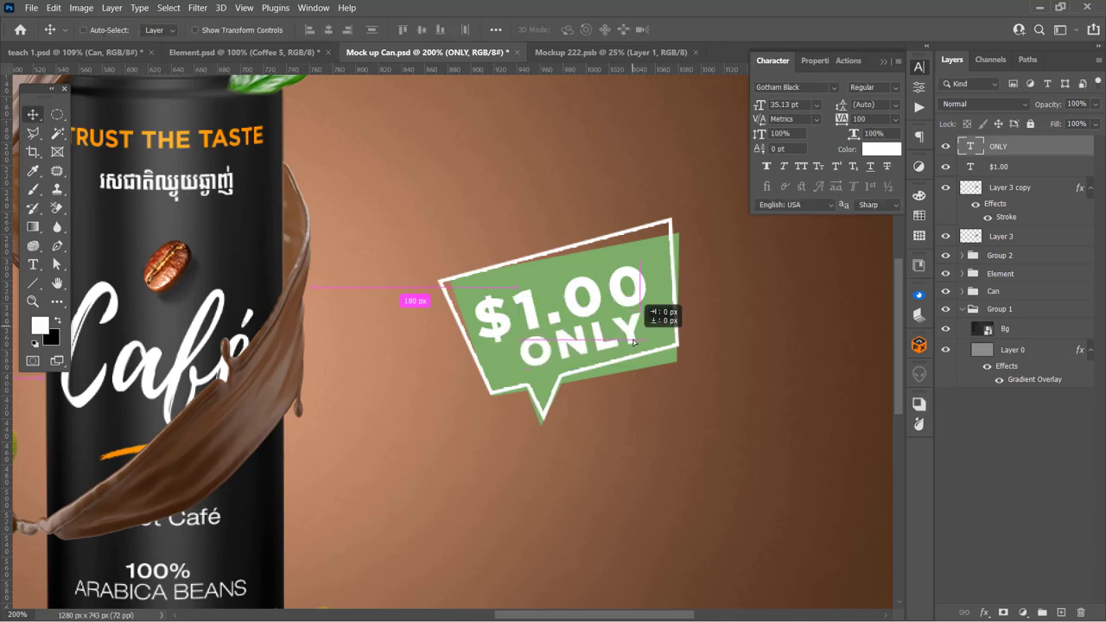
{"action": "left_click_drag", "start_coordinate": [654, 393], "coordinate": [703, 286]}
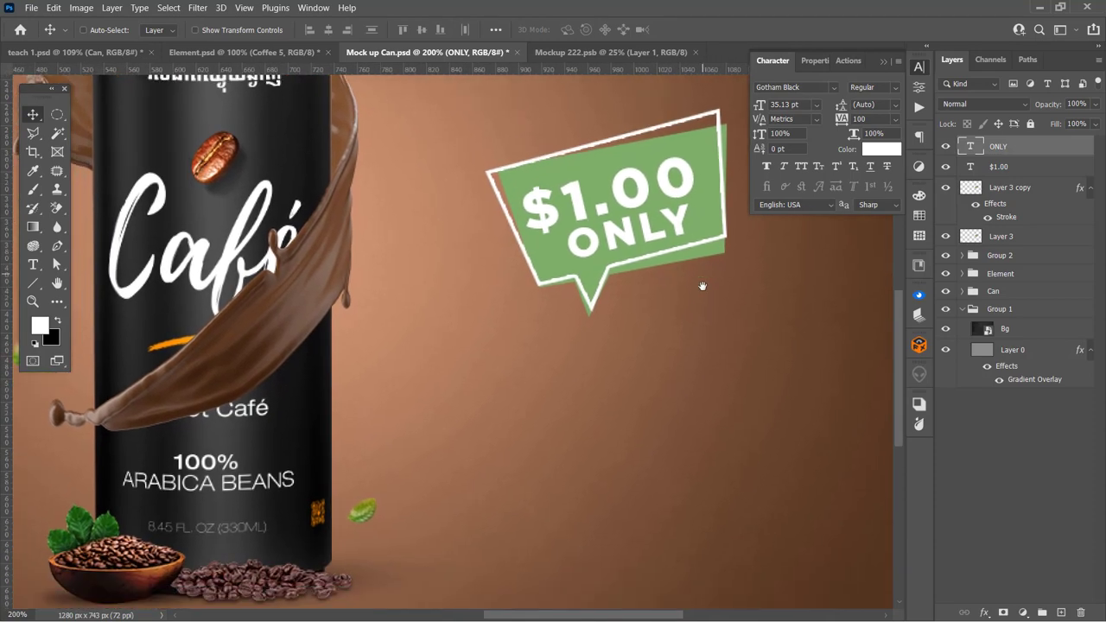
Step: Add a 24 pt caption below the bubble: SPECIAL DEAL / 100% ARABICA BEANS / 8.45 FL. OZ (330 ML)
{"action": "key", "text": "t"}
{"action": "left_click", "coordinate": [553, 373]}
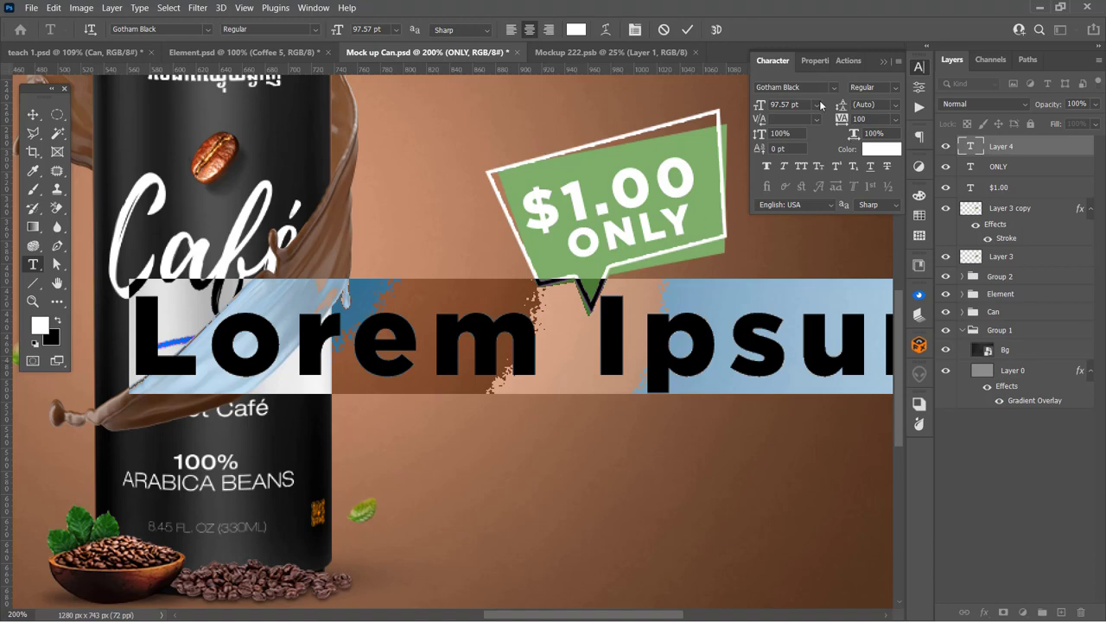
{"action": "left_click", "coordinate": [817, 106]}
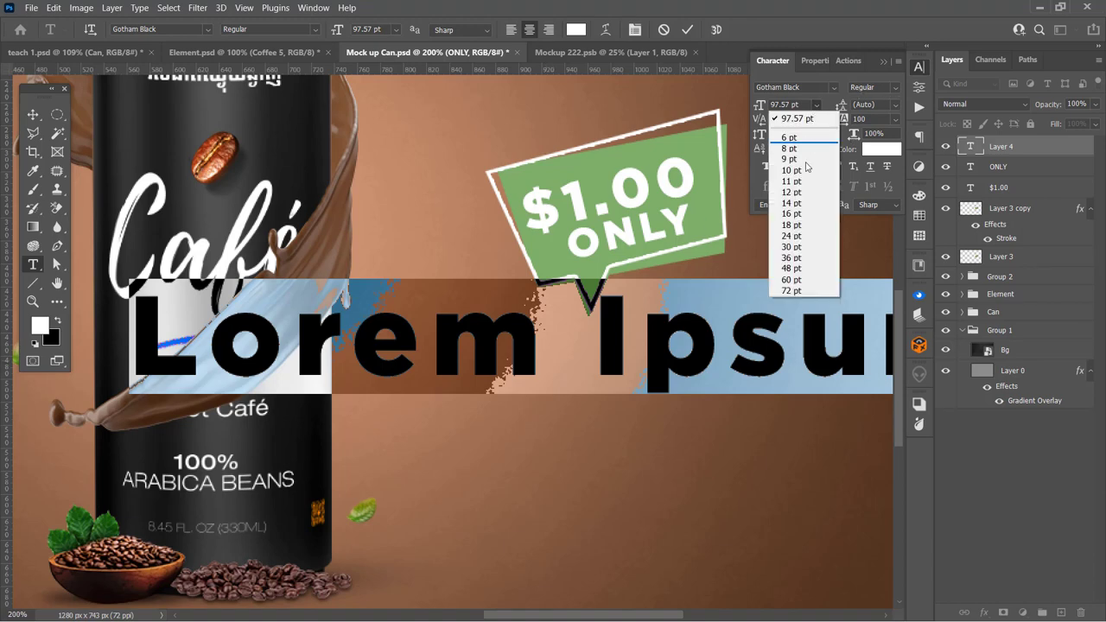
{"action": "left_click", "coordinate": [791, 236]}
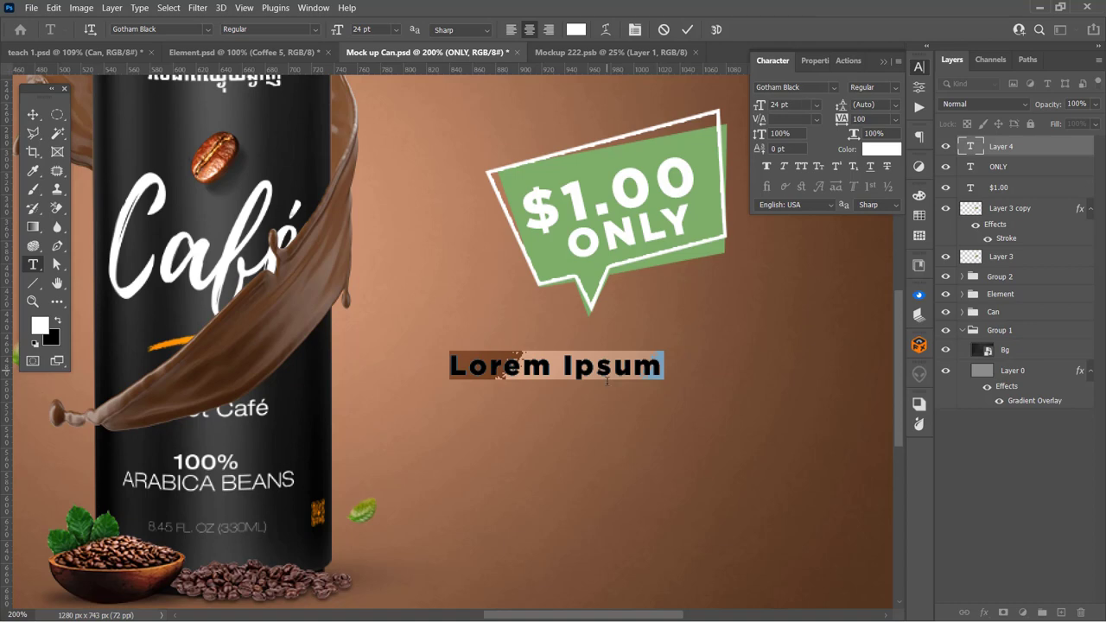
{"action": "type", "text": "SPE"}
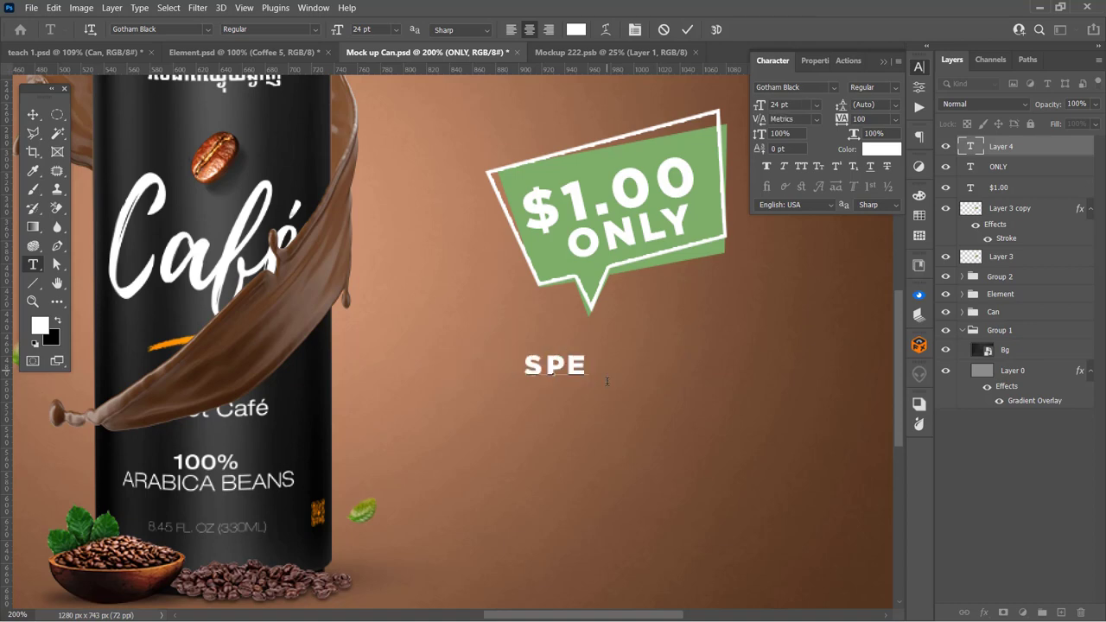
{"action": "type", "text": "CILA"}
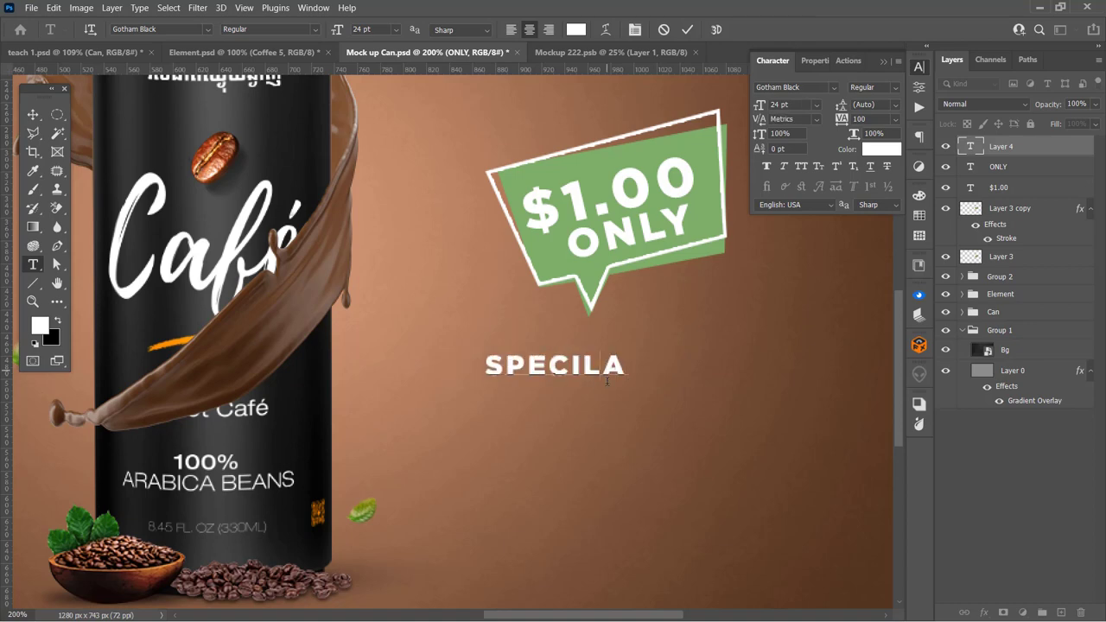
{"action": "key", "text": "BackSpace"}
{"action": "key", "text": "BackSpace"}
{"action": "key", "text": "BackSpace"}
{"action": "type", "text": "CIA"}
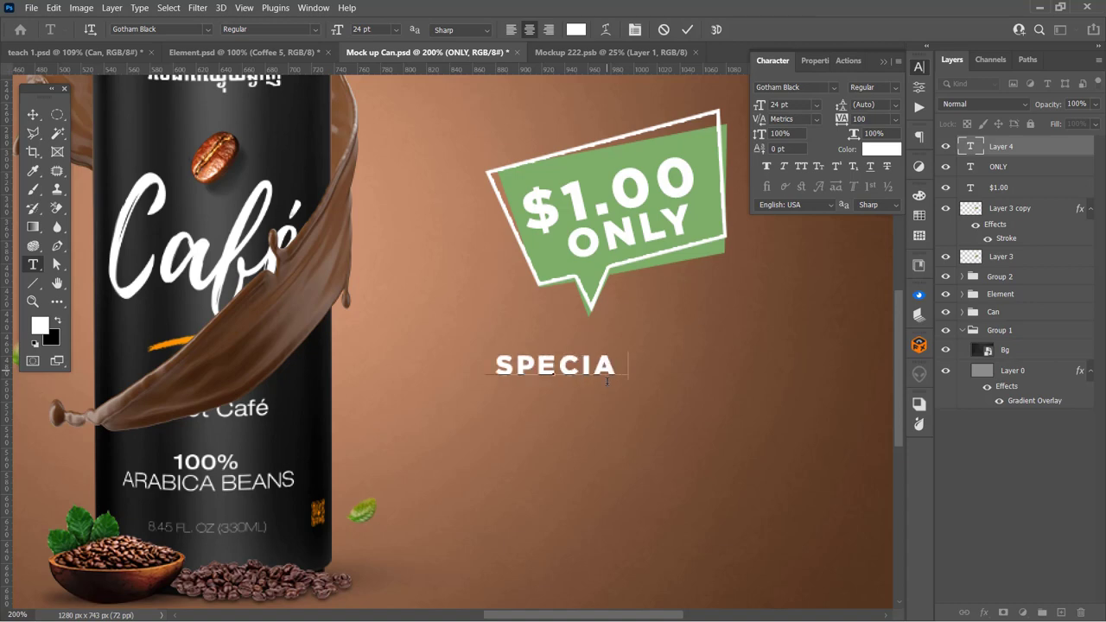
{"action": "type", "text": "L DEAL"}
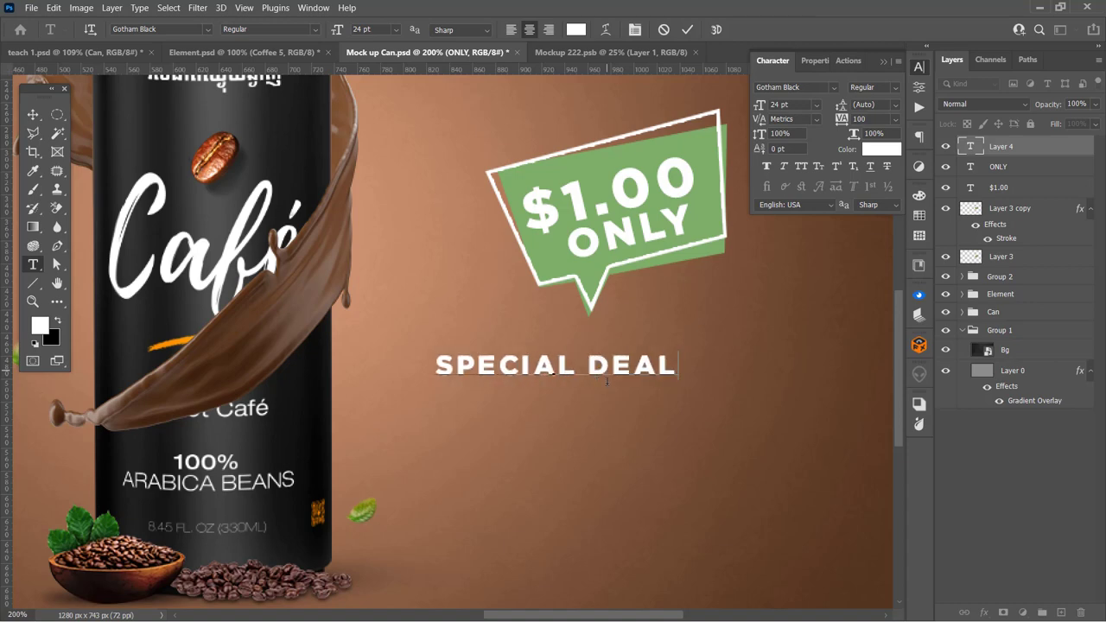
{"action": "type", "text": "10"}
{"action": "type", "text": "0"}
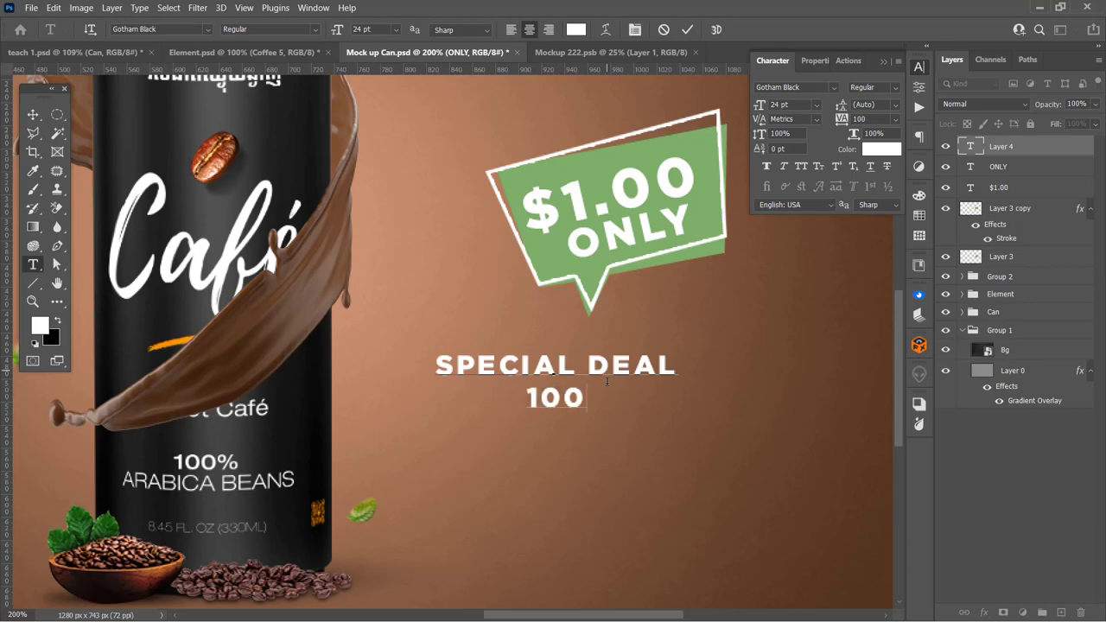
{"action": "type", "text": "% A"}
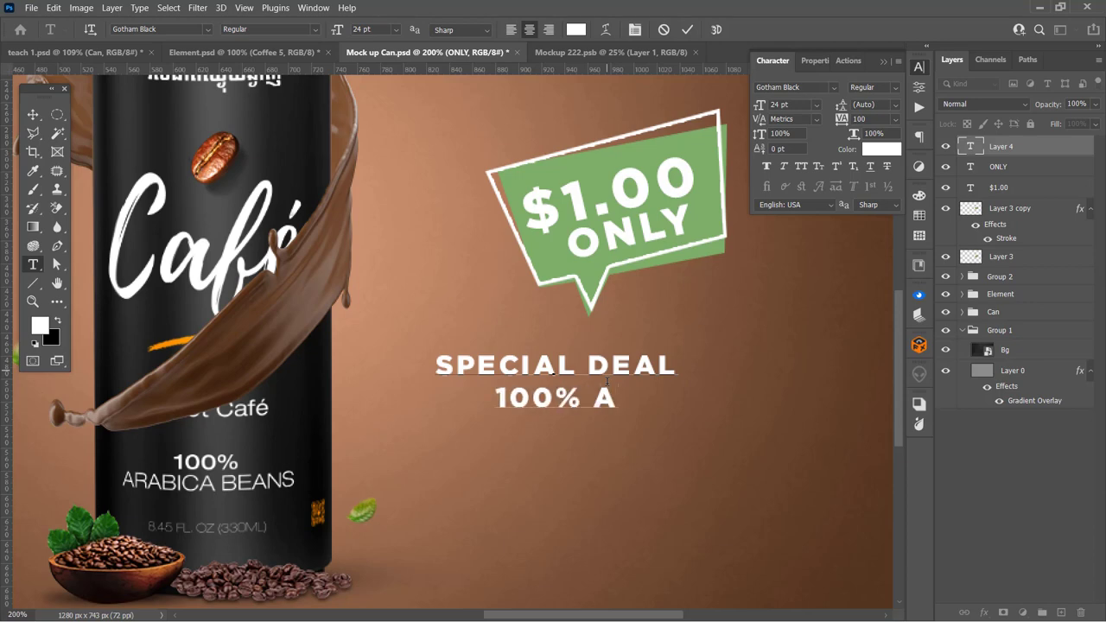
{"action": "type", "text": "RABI"}
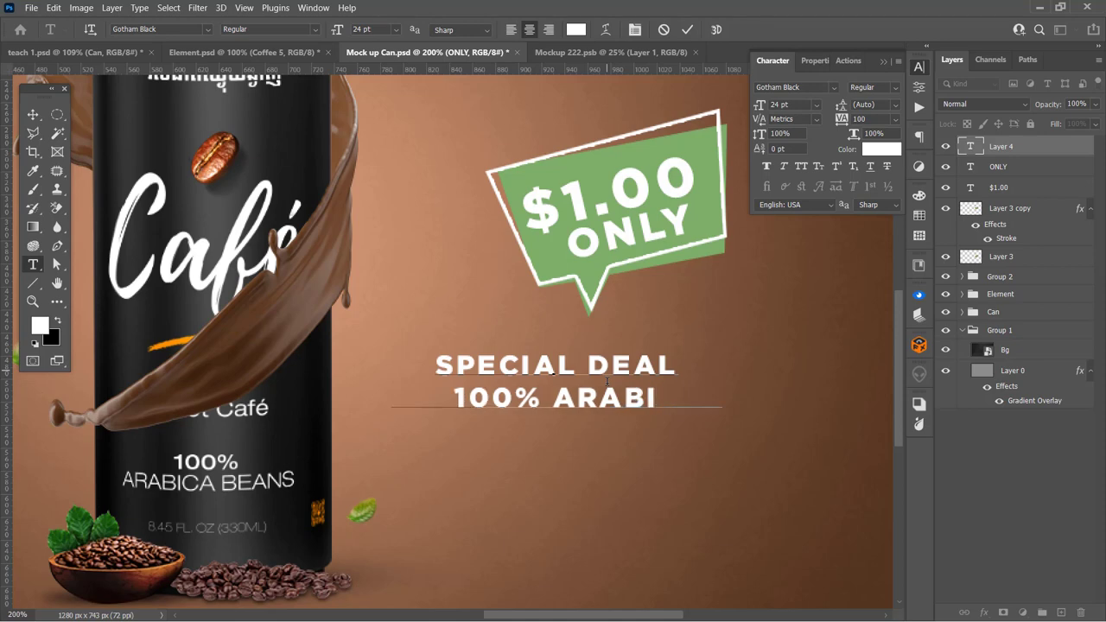
{"action": "type", "text": "CA BEANS"}
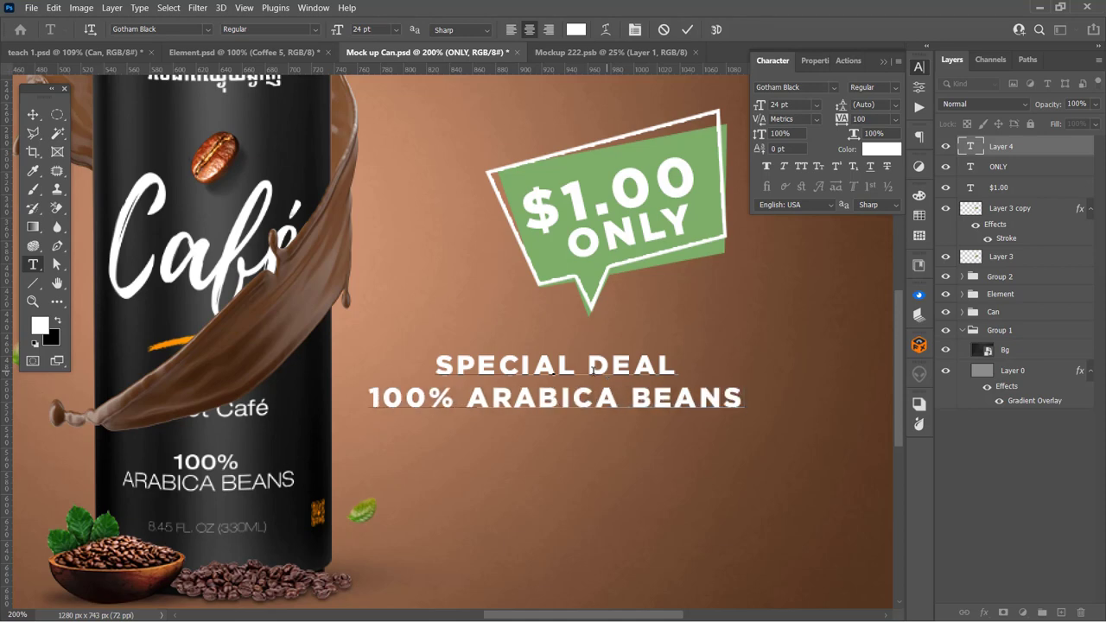
{"action": "type", "text": "8.45"}
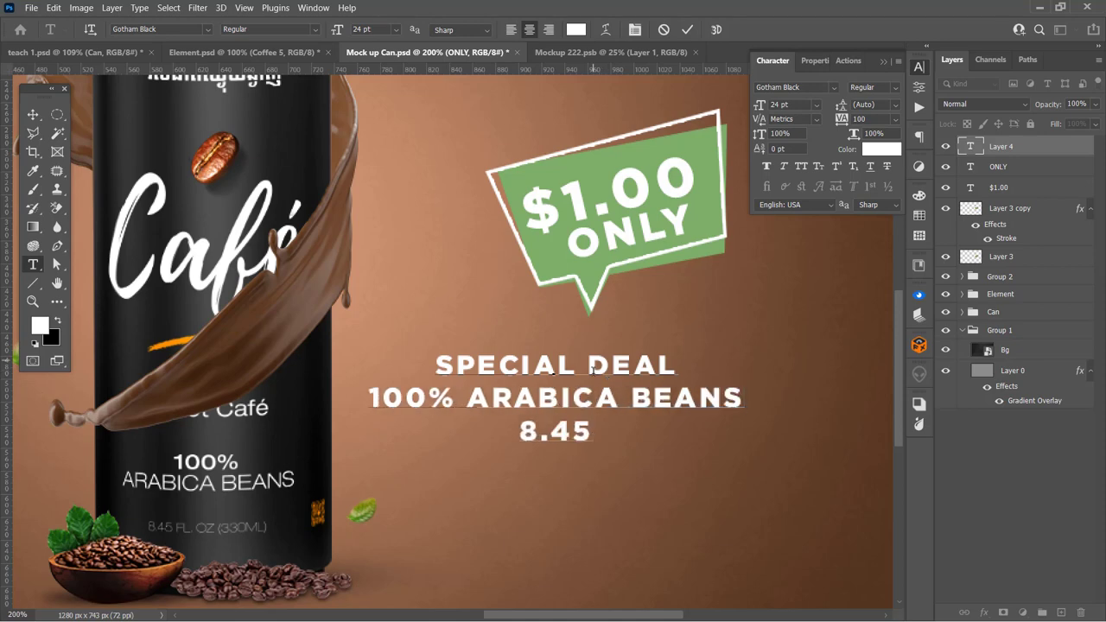
{"action": "type", "text": " F"}
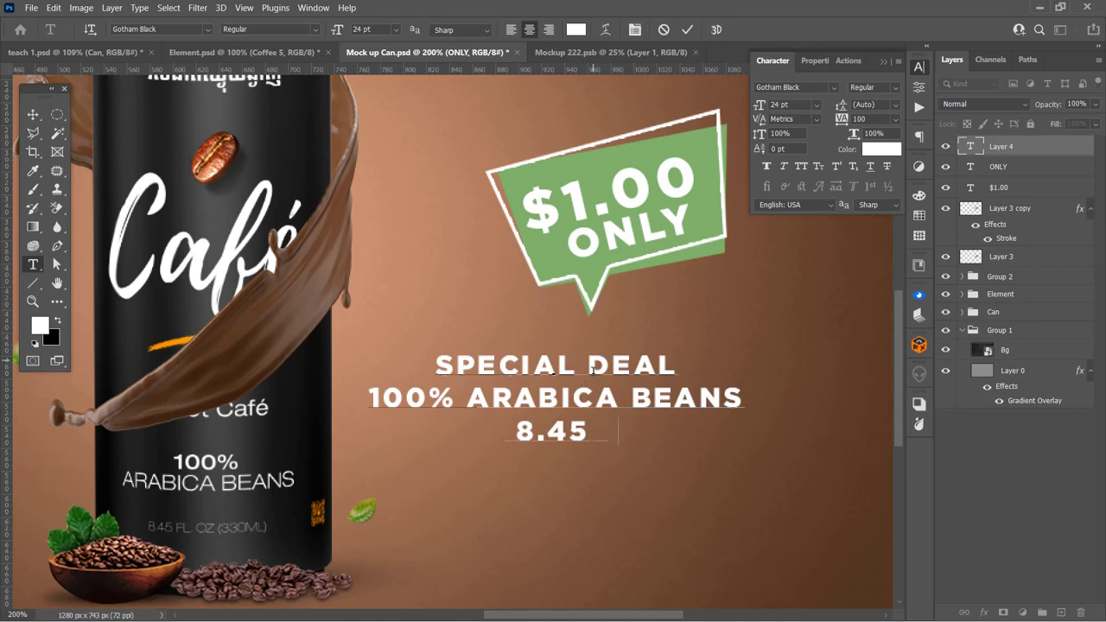
{"action": "type", "text": "L"}
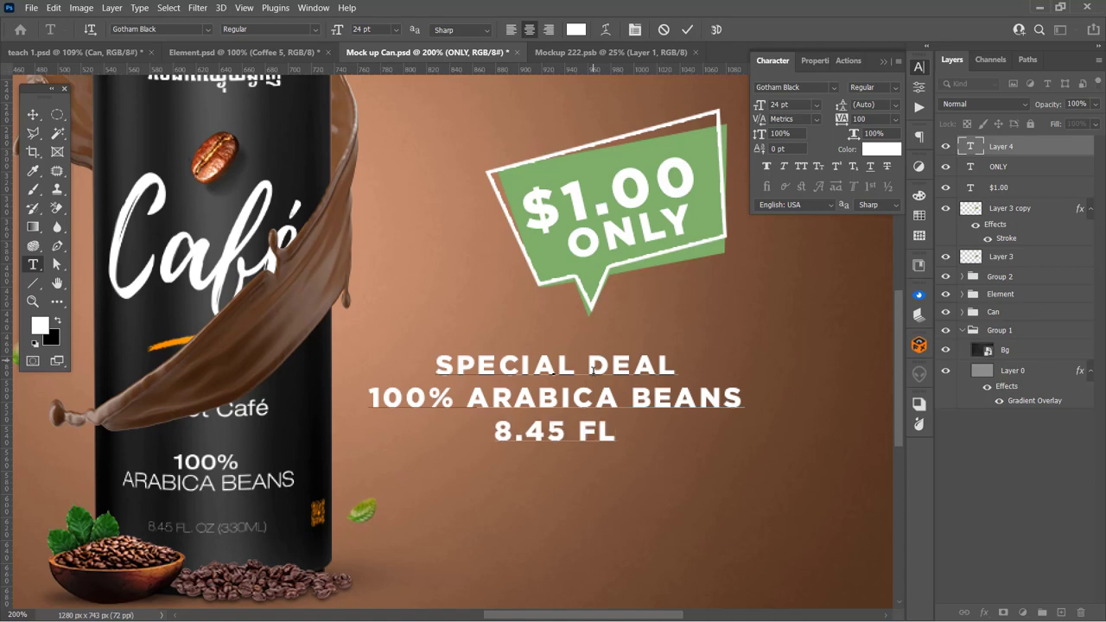
{"action": "type", "text": ". OZ"}
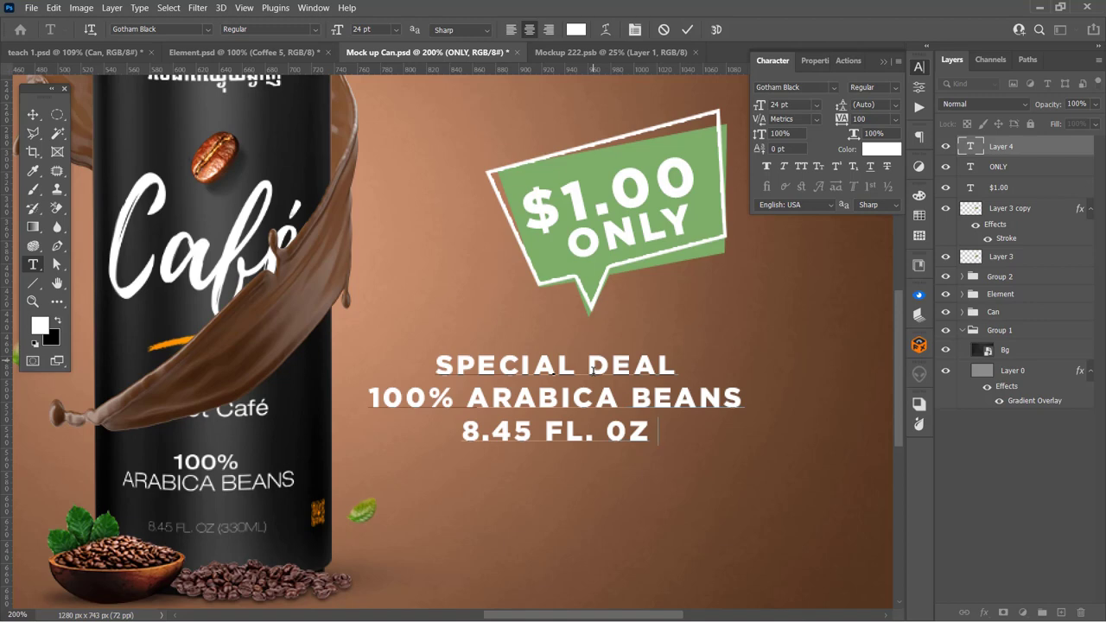
{"action": "type", "text": " ()"}
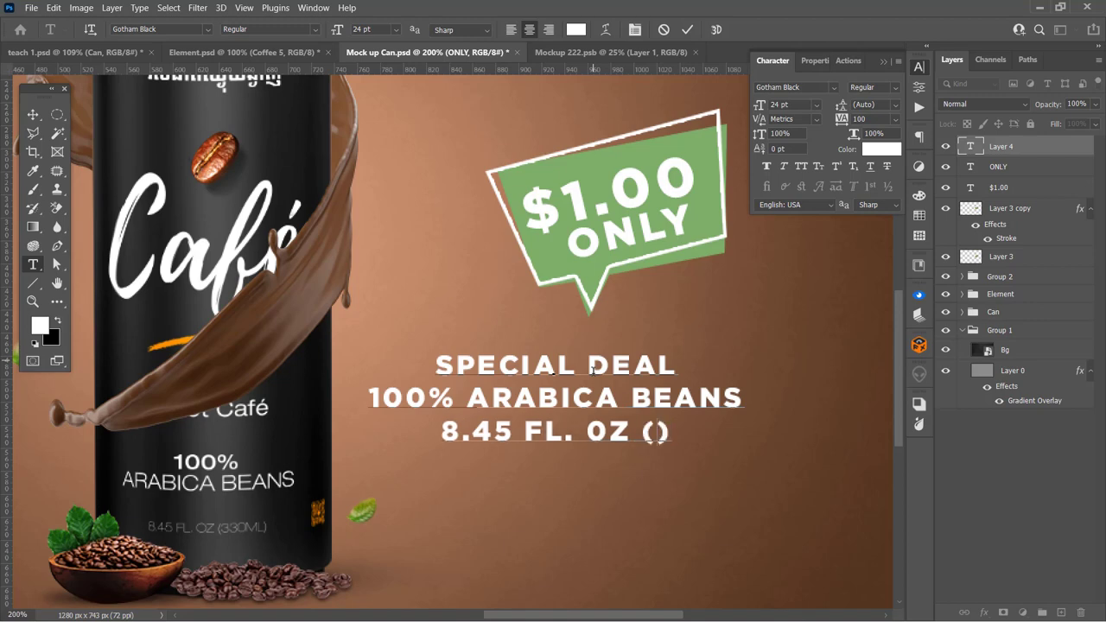
{"action": "type", "text": "330 M"}
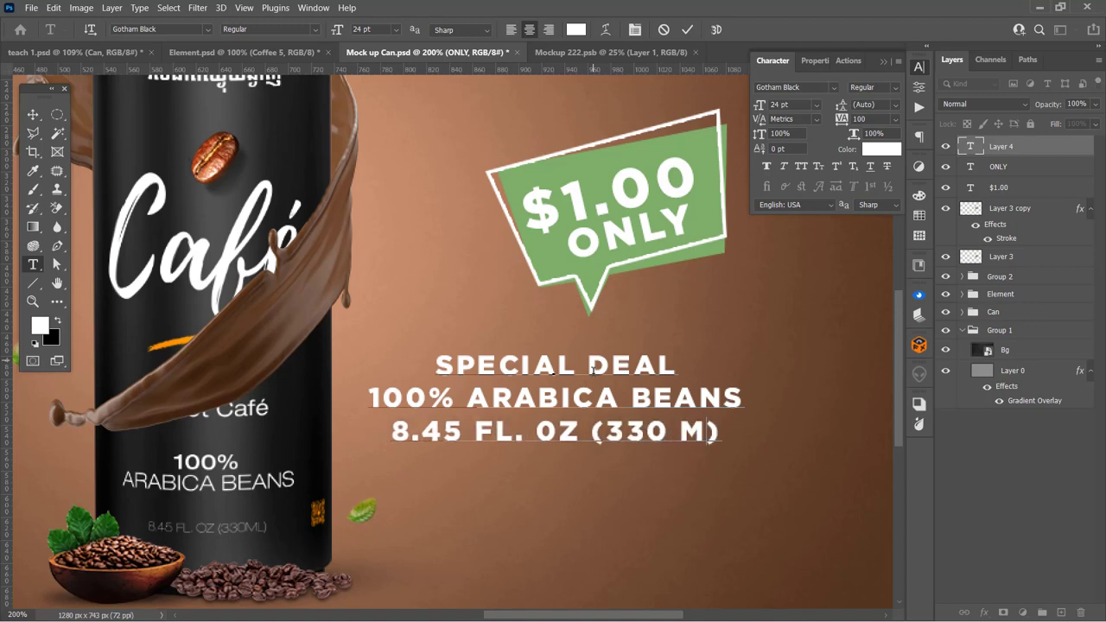
{"action": "type", "text": "L"}
Step: Set the whole caption to Helvetica Neue 63 Medium Extended
{"action": "key", "text": "ctrl+a"}
{"action": "left_click", "coordinate": [803, 87]}
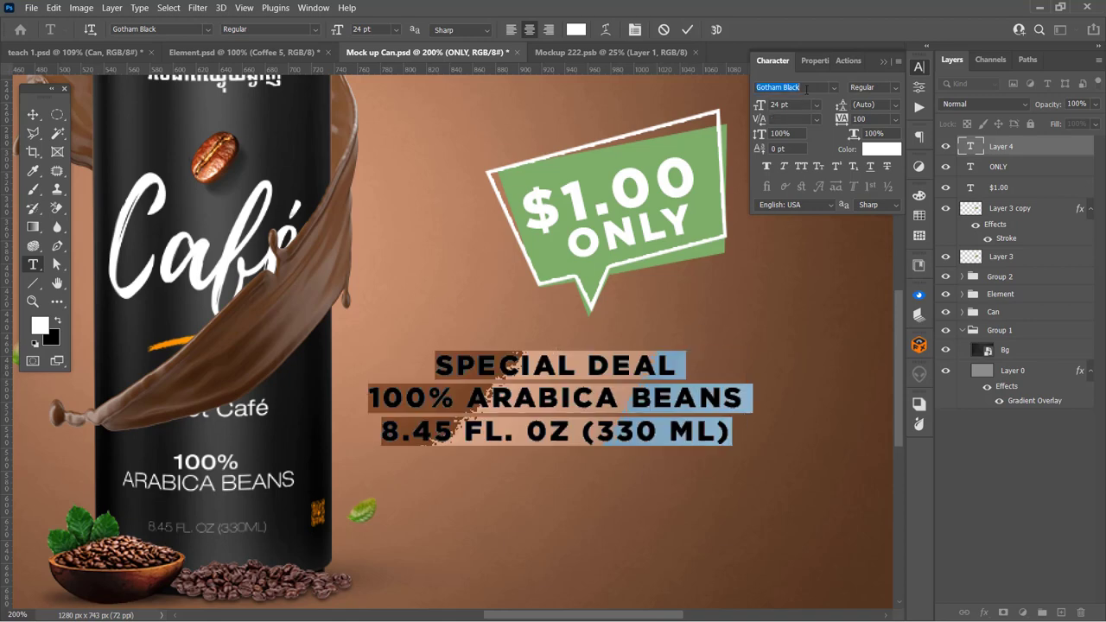
{"action": "type", "text": "he"}
{"action": "left_click", "coordinate": [834, 88]}
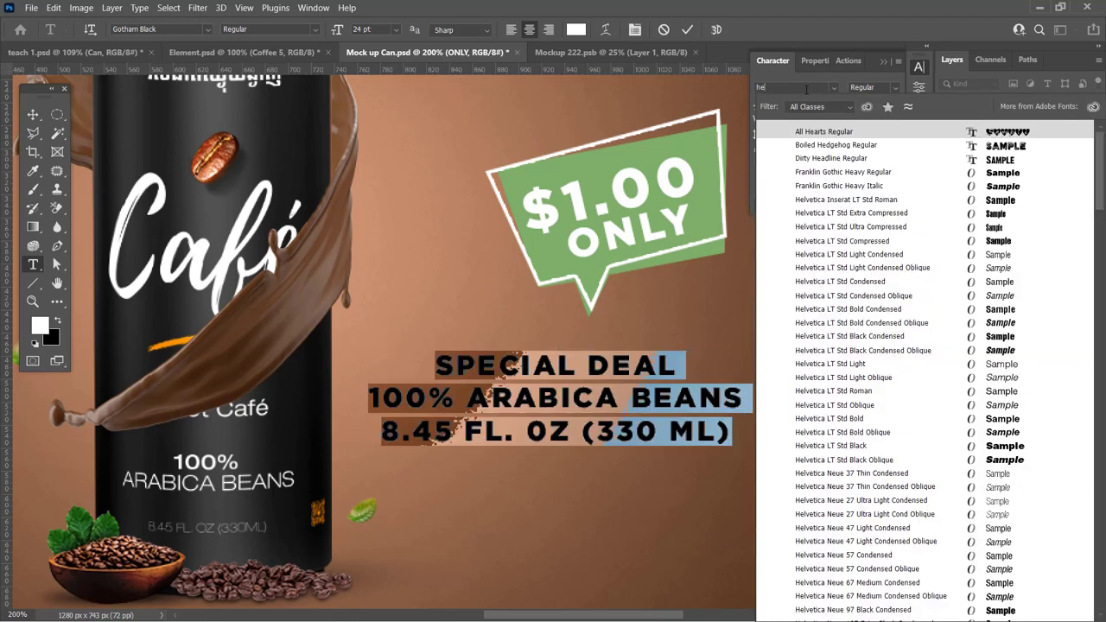
{"action": "scroll", "coordinate": [1005, 538], "scroll_direction": "down", "scroll_amount": 1}
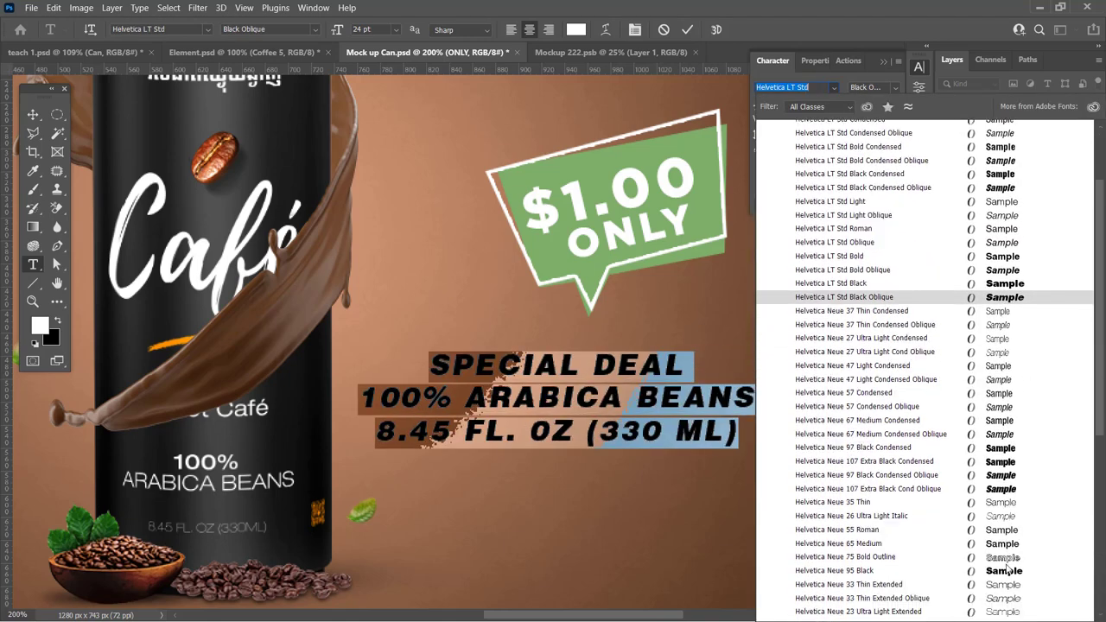
{"action": "scroll", "coordinate": [1005, 538], "scroll_direction": "down", "scroll_amount": 3}
{"action": "scroll", "coordinate": [1005, 553], "scroll_direction": "down", "scroll_amount": 2}
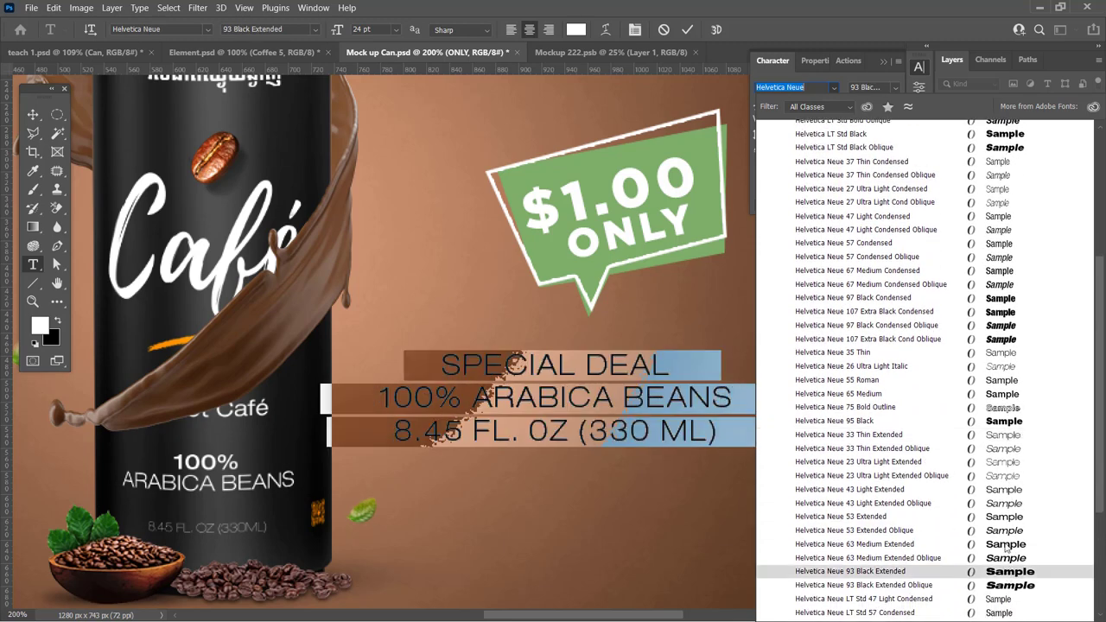
{"action": "left_click", "coordinate": [994, 544]}
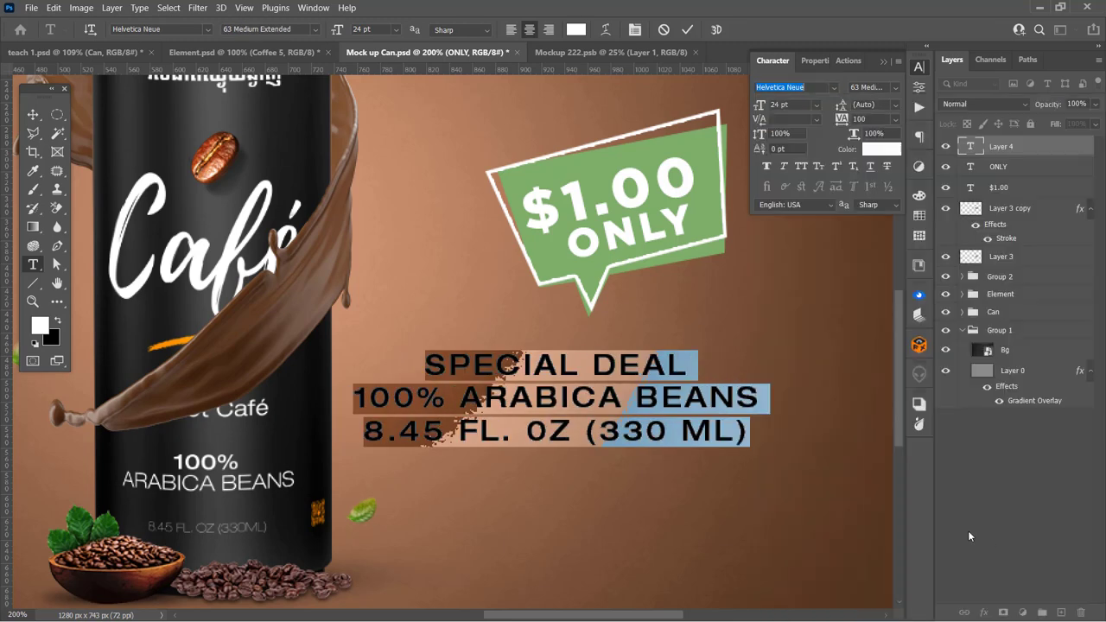
{"action": "left_click", "coordinate": [649, 421]}
Step: Make the SPECIAL DEAL line 93 Black Extended and left-align all three lines
{"action": "left_click", "coordinate": [418, 355], "text": "shift"}
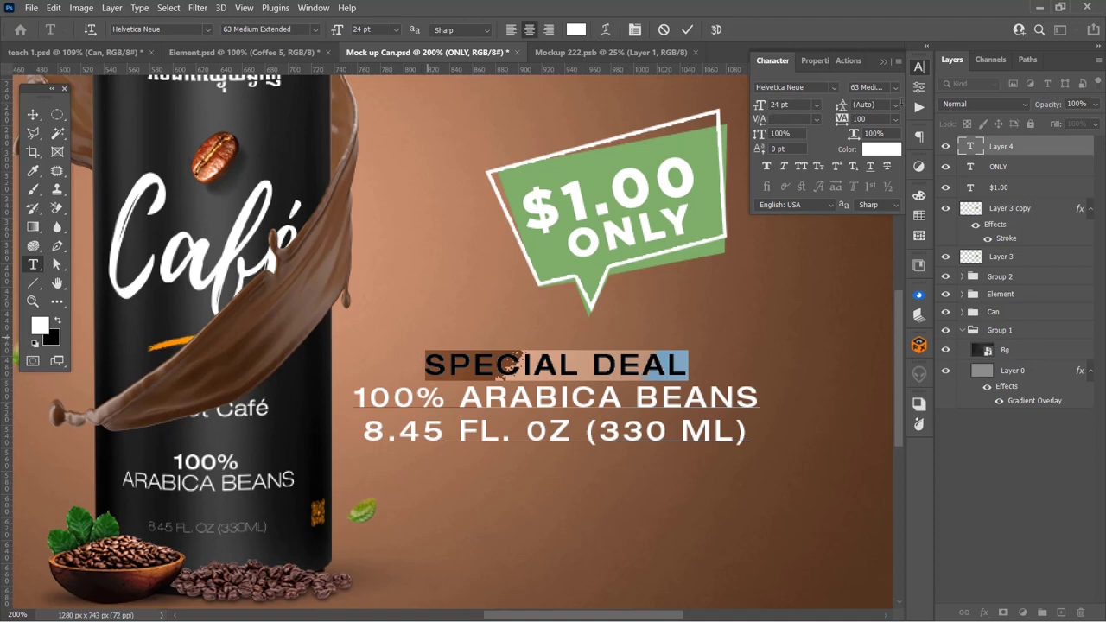
{"action": "left_click", "coordinate": [894, 87]}
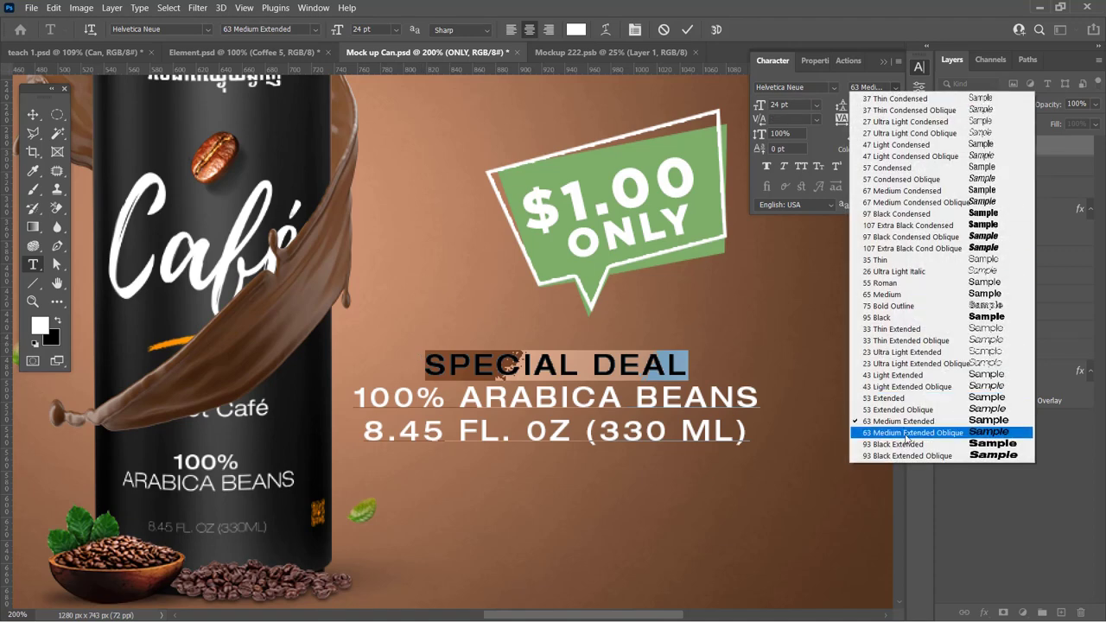
{"action": "left_click", "coordinate": [905, 443]}
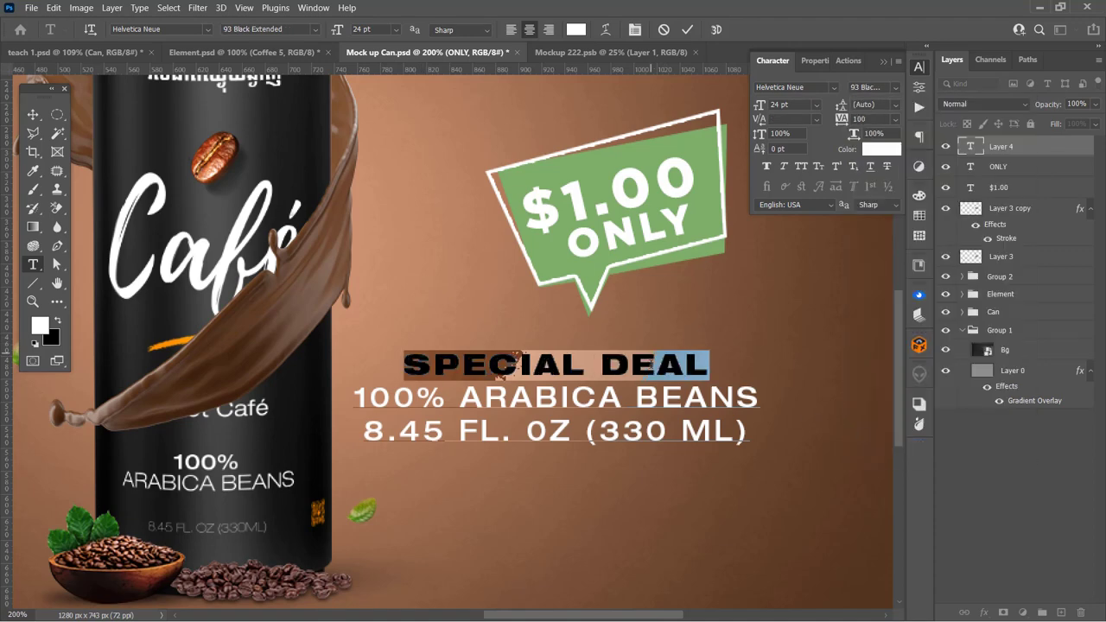
{"action": "key", "text": "ctrl+a"}
{"action": "left_click", "coordinate": [512, 30]}
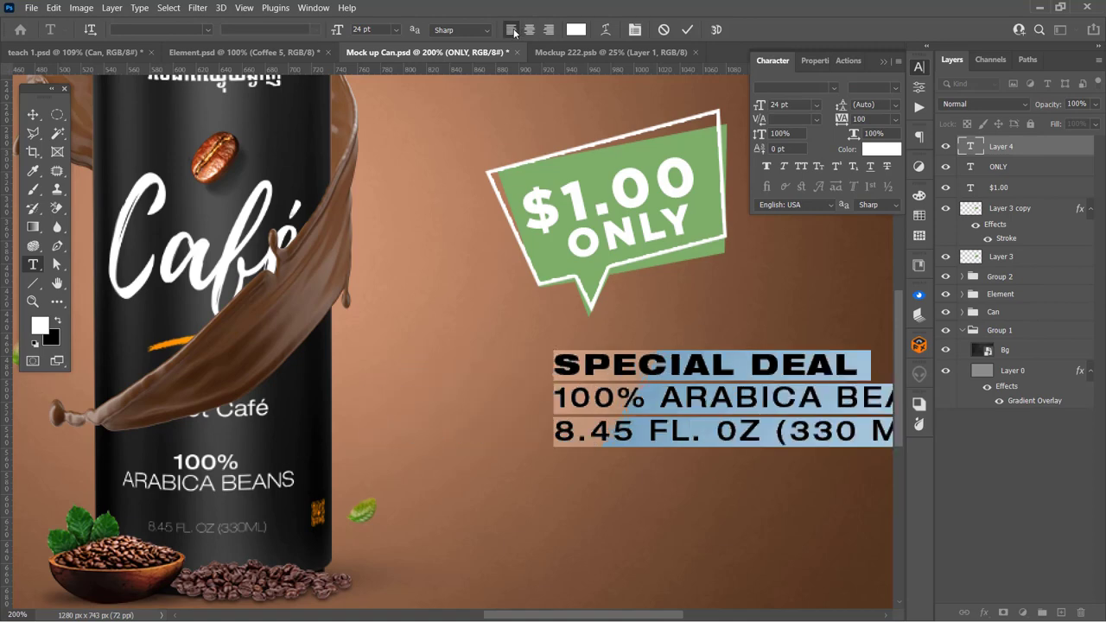
{"action": "left_click", "coordinate": [33, 115]}
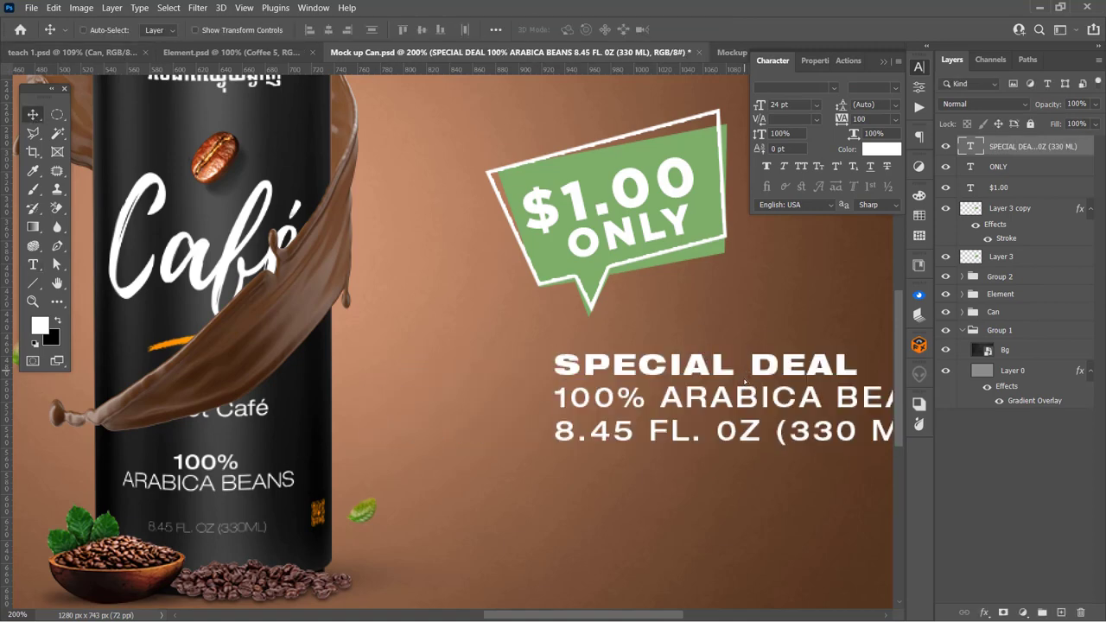
Step: Scale the caption to about 70% and place it just beneath the green price bubble
{"action": "left_click_drag", "start_coordinate": [747, 390], "coordinate": [689, 360]}
{"action": "key", "text": "ctrl+1"}
{"action": "key", "text": "ctrl+t"}
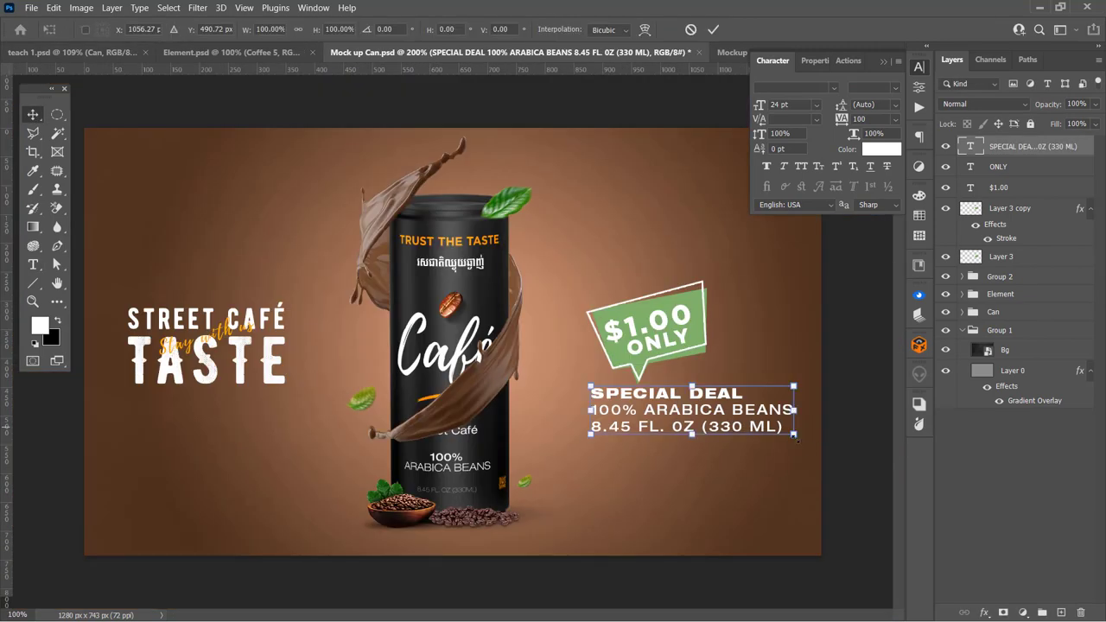
{"action": "left_click_drag", "start_coordinate": [793, 431], "coordinate": [730, 414]}
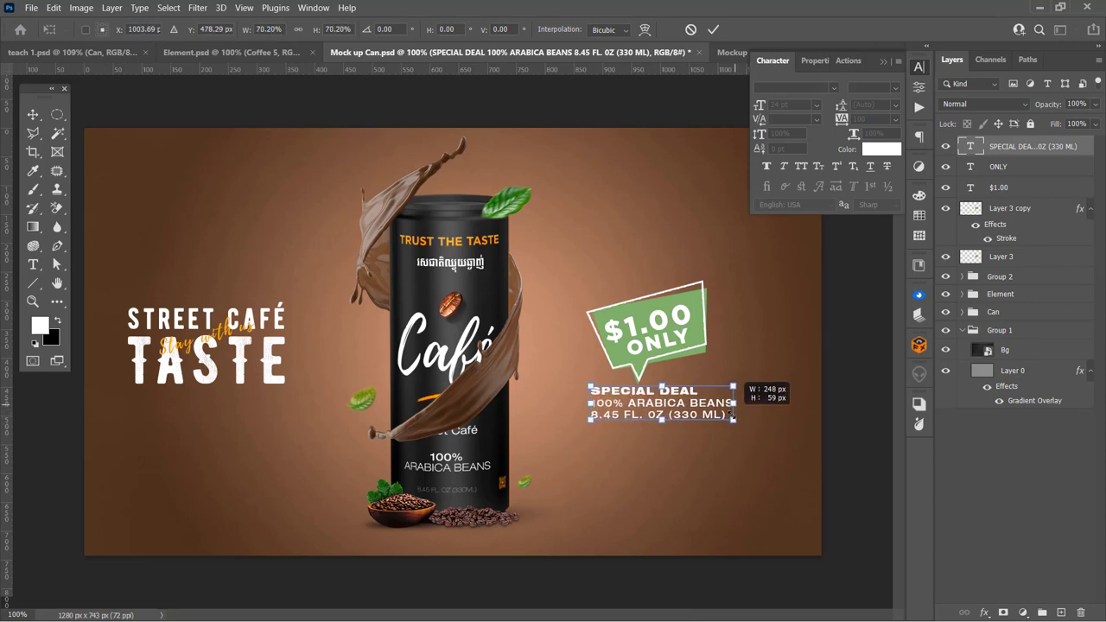
{"action": "key", "text": "Return"}
{"action": "left_click_drag", "start_coordinate": [678, 413], "coordinate": [696, 424]}
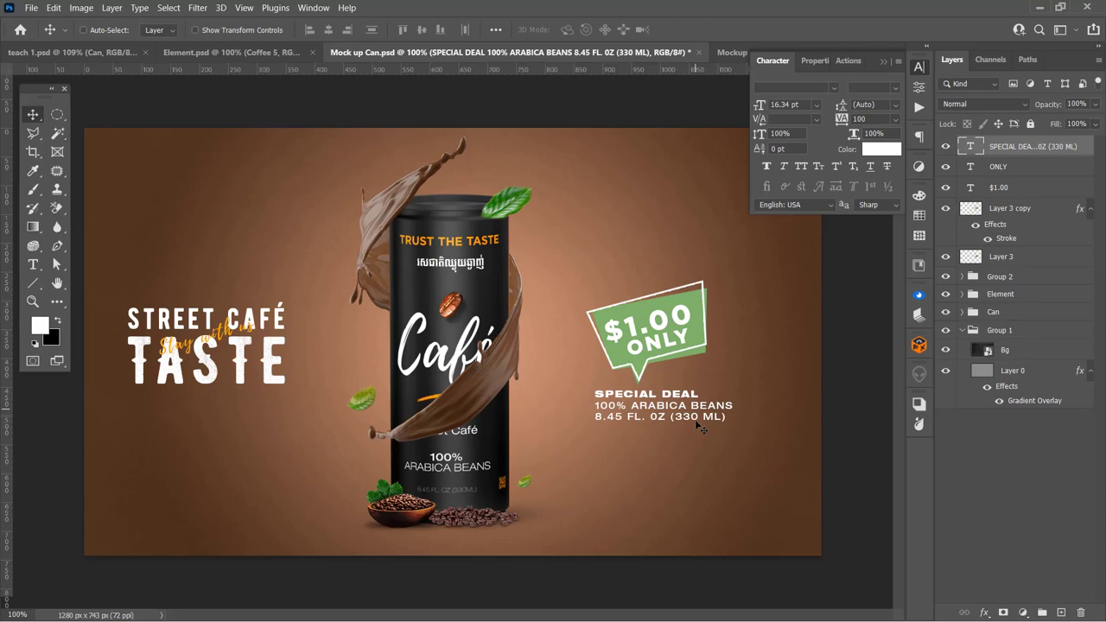
{"action": "left_click", "coordinate": [920, 66]}
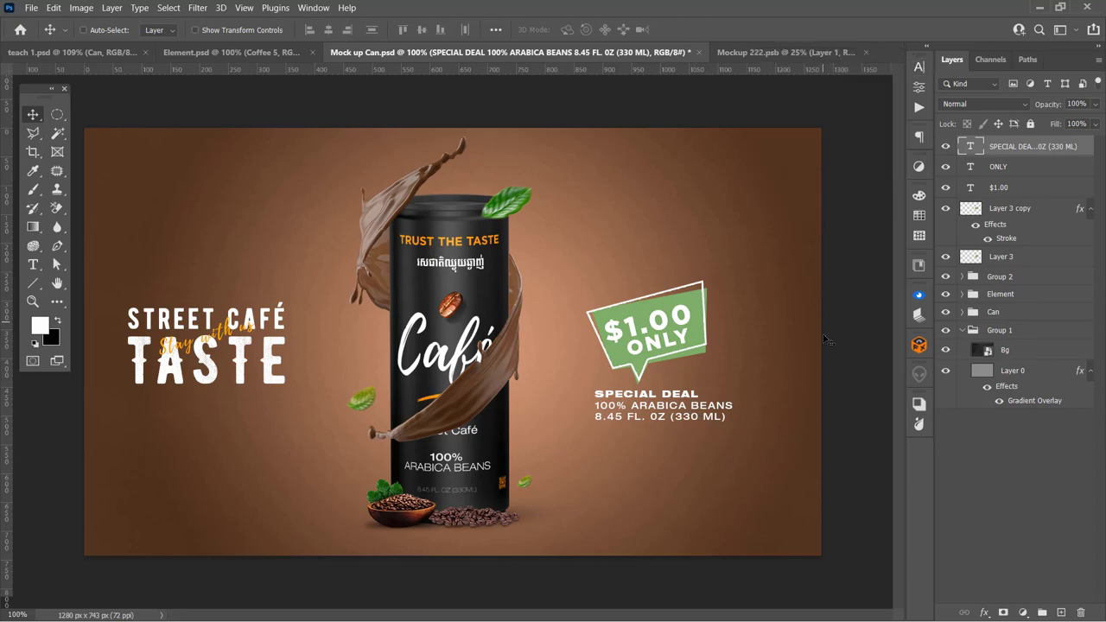